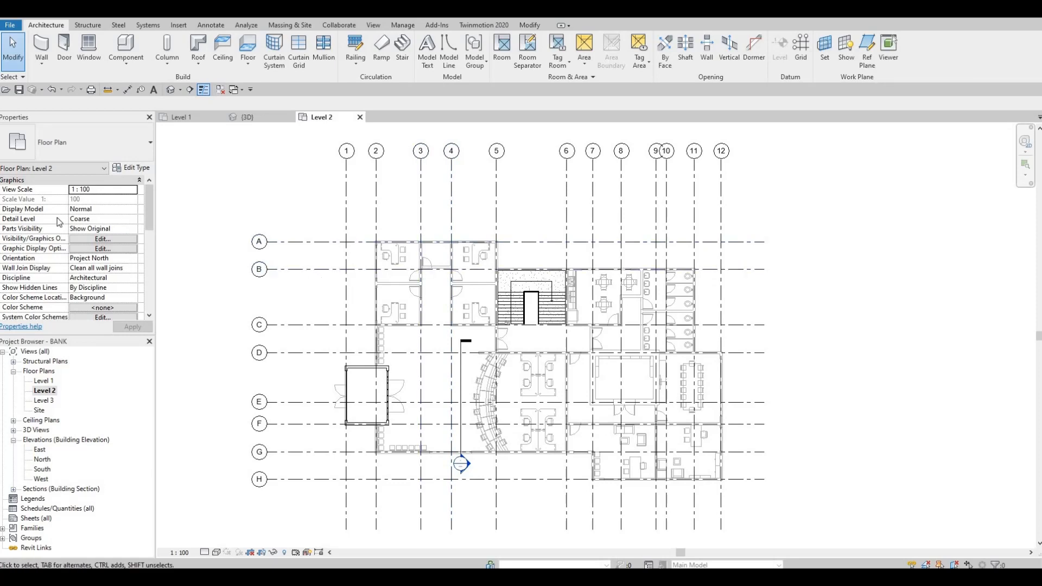
Step: Review the underlay range and extents properties of the Level 2 floor plan
scroll(69, 234, down, 5)
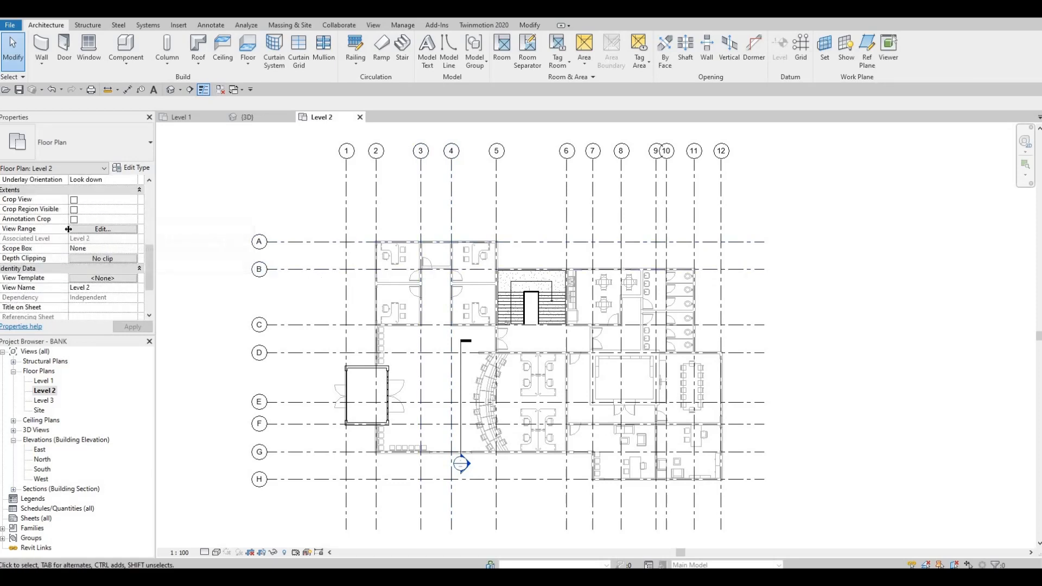
scroll(66, 241, up, 1)
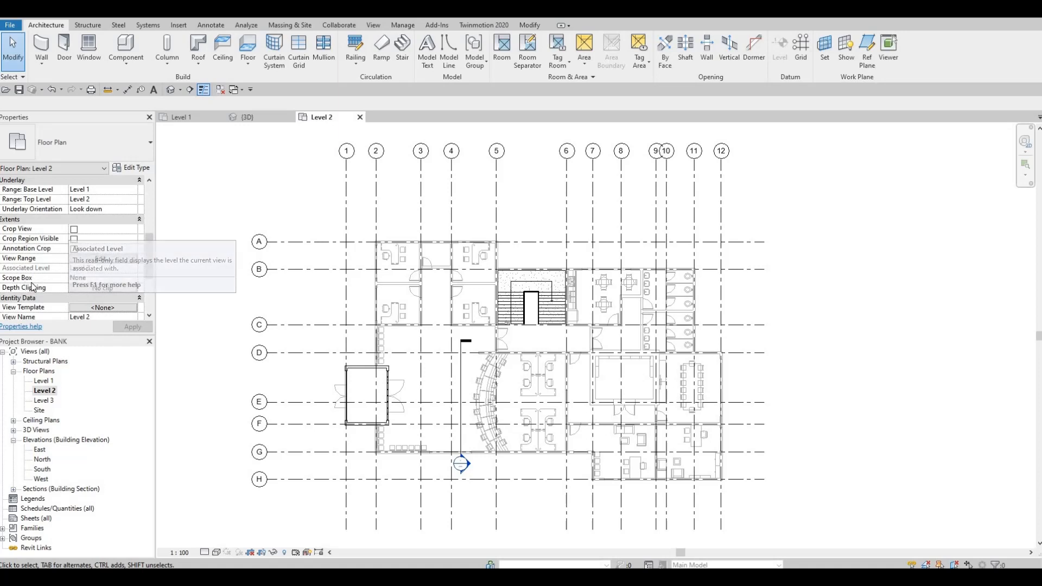
scroll(22, 286, down, 3)
scroll(43, 292, up, 3)
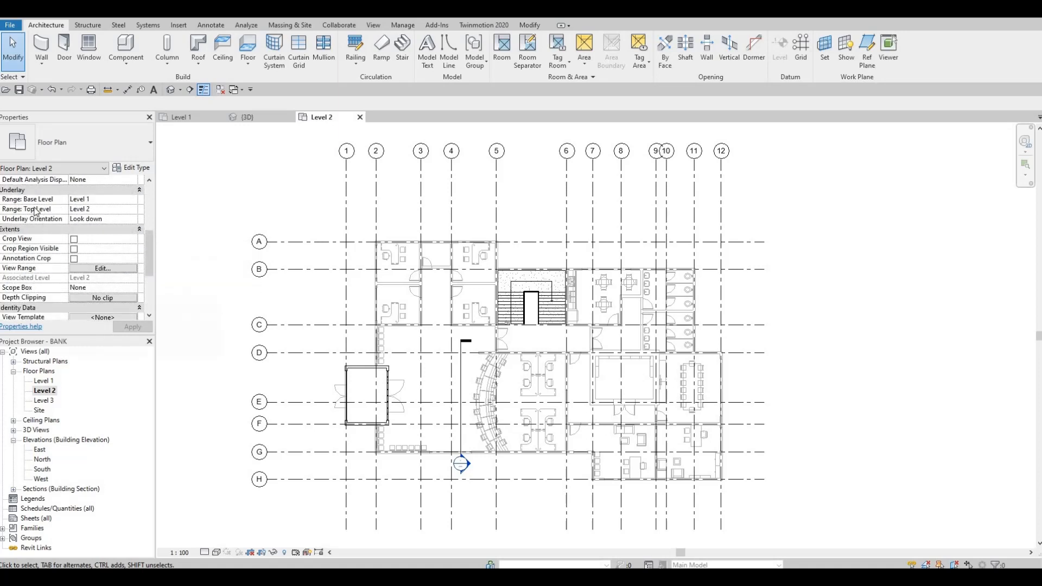
scroll(30, 224, up, 1)
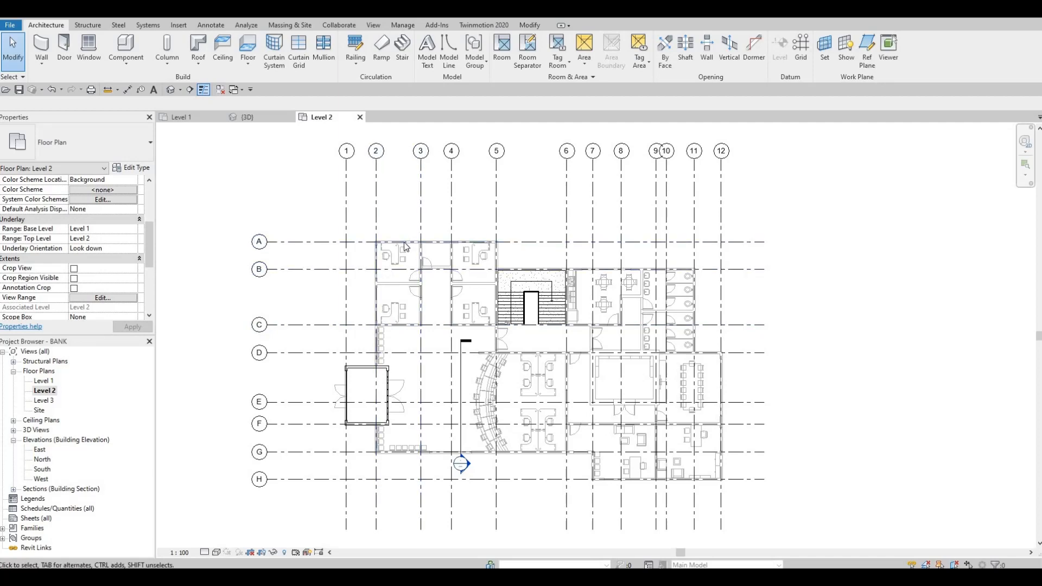
Step: Examine the underlay walls and furniture around grid A and try highlighting the wall beneath the grid line
scroll(413, 244, up, 5)
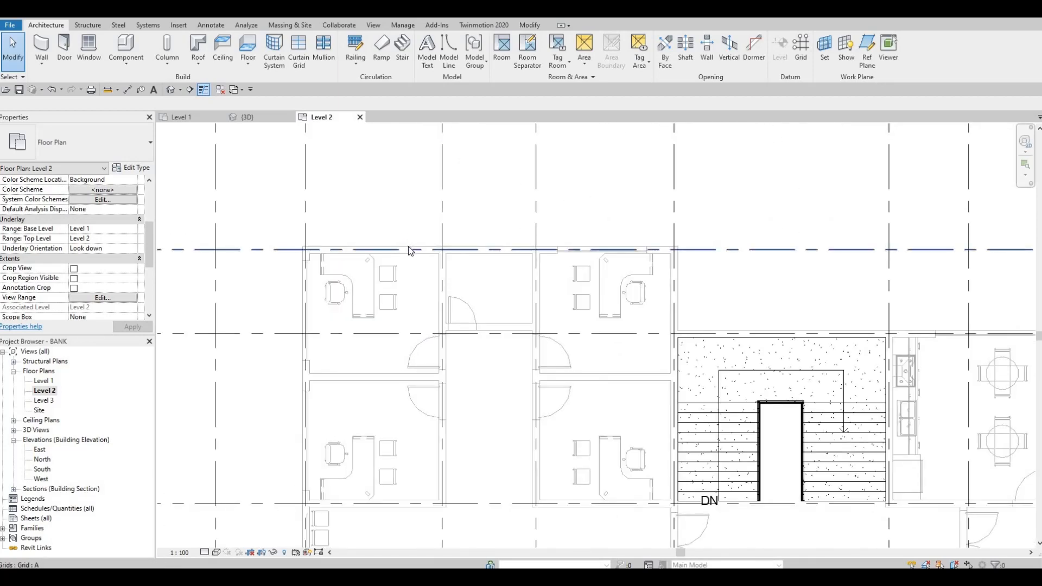
key(Tab)
key(Tab)
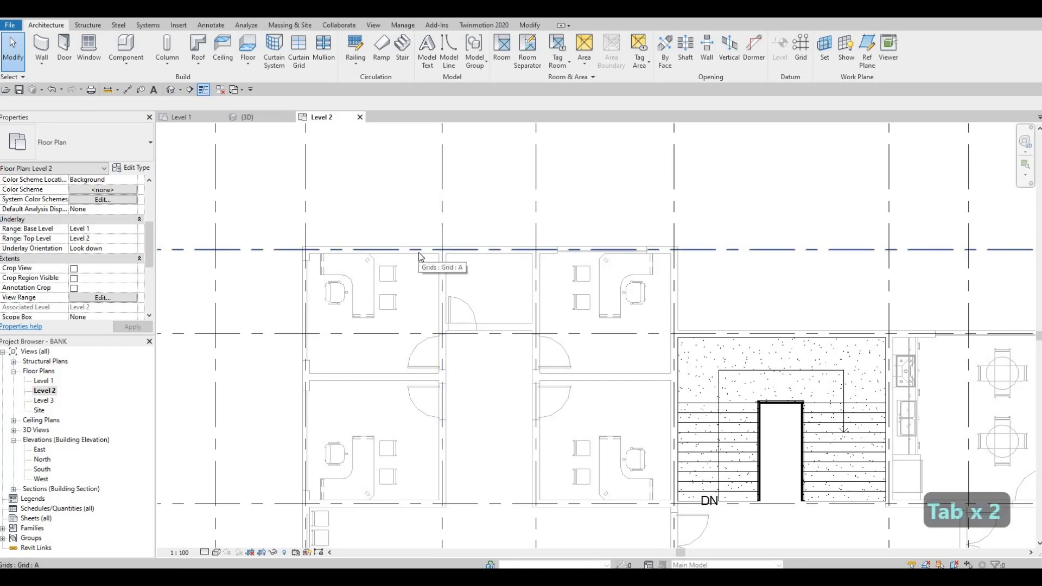
scroll(419, 255, up, 3)
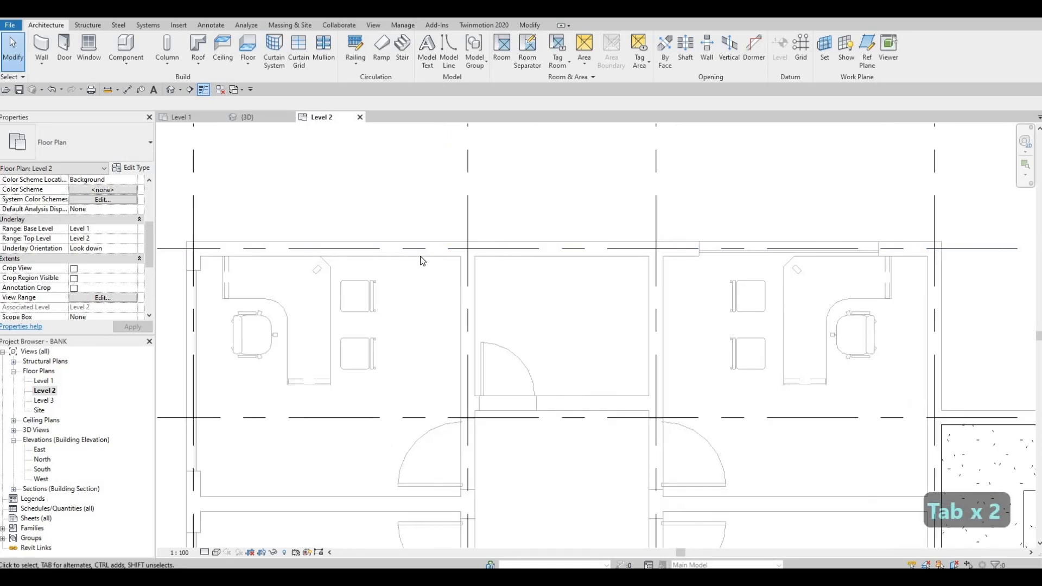
scroll(430, 254, down, 2)
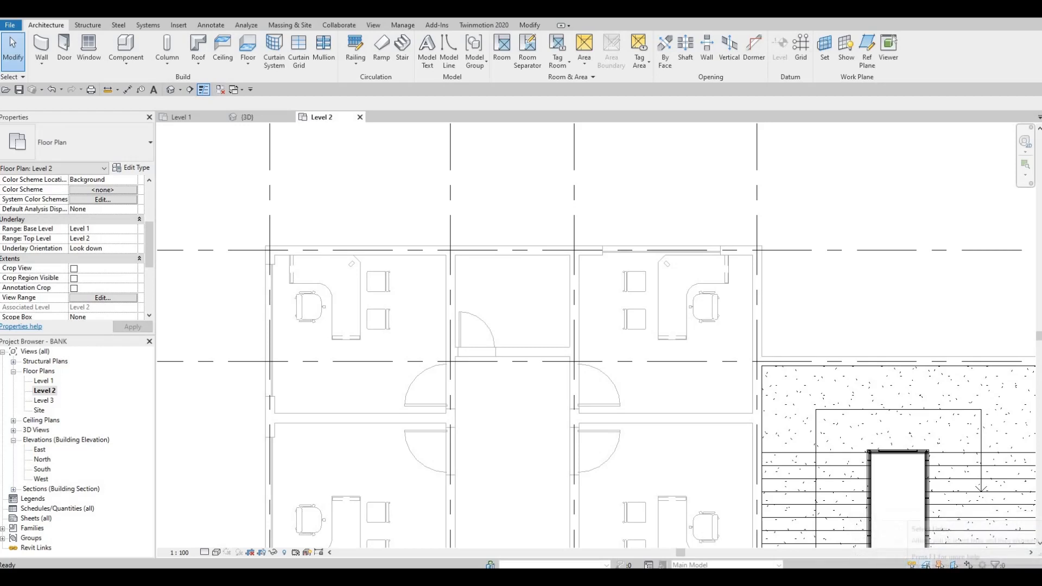
scroll(382, 223, down, 4)
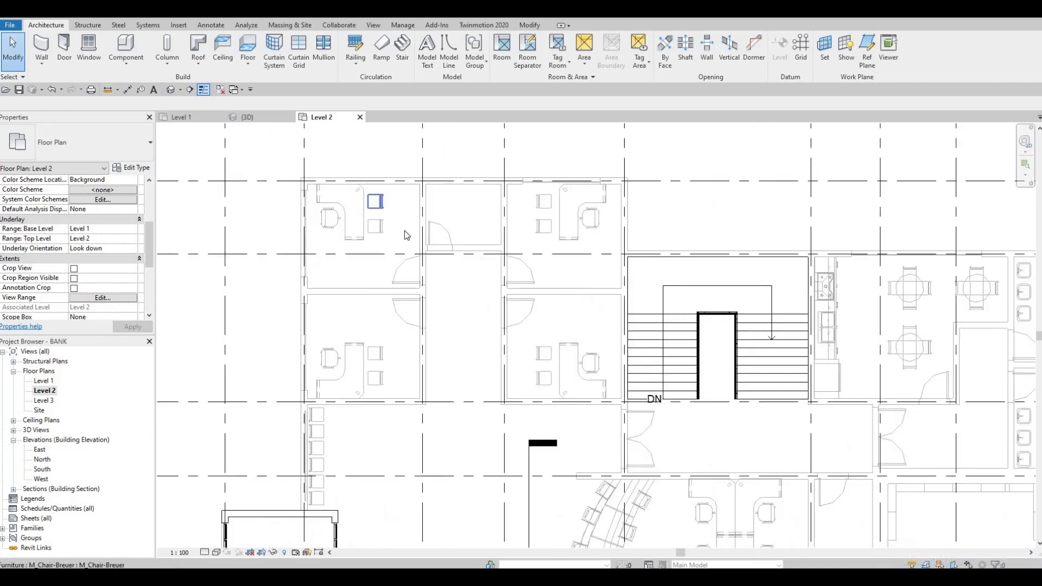
scroll(347, 244, up, 3)
Step: Create a wall similar to the underlay's EXTERIOR WALL 1, running along grid 2 from the entrance vestibule's edge to grid A
key(Escape)
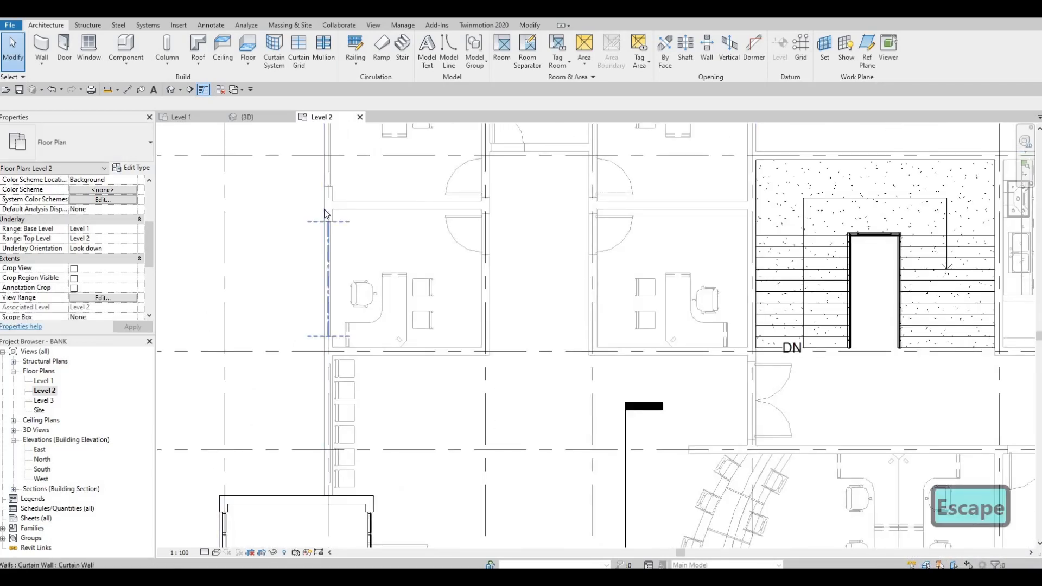
click(323, 225)
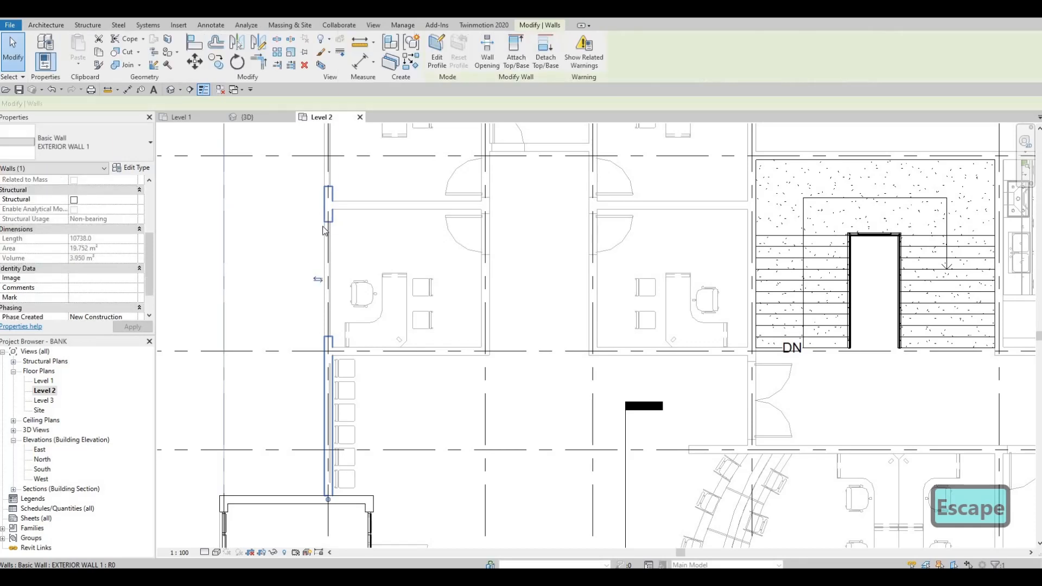
scroll(505, 288, down, 1)
scroll(513, 304, down, 3)
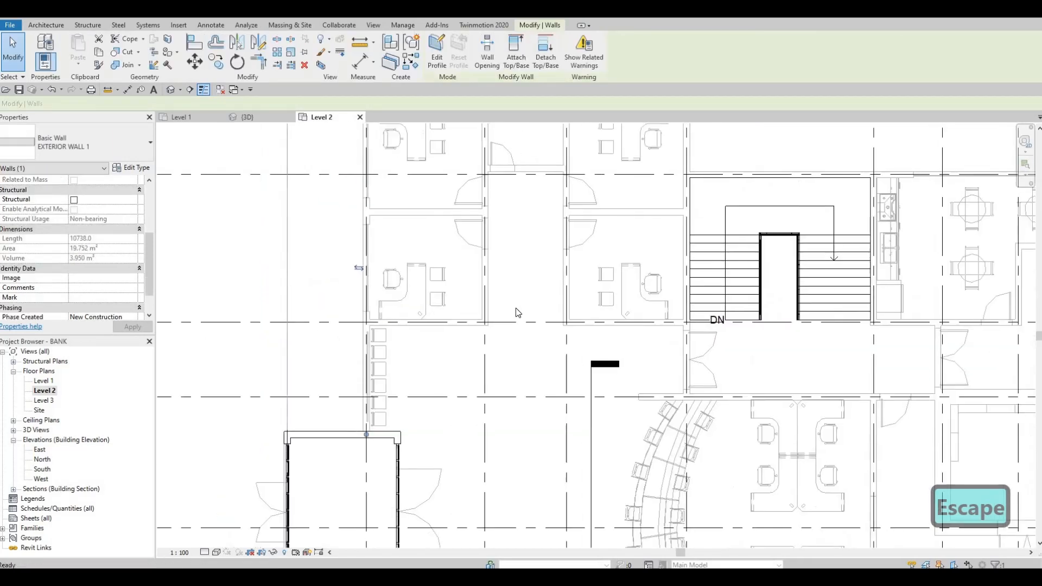
key(c)
key(s)
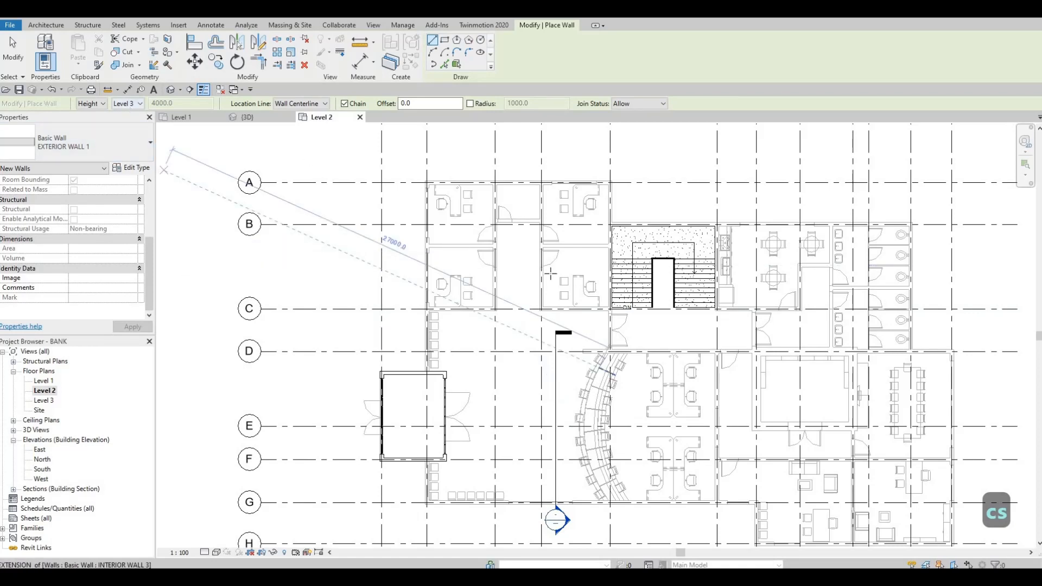
scroll(445, 367, up, 5)
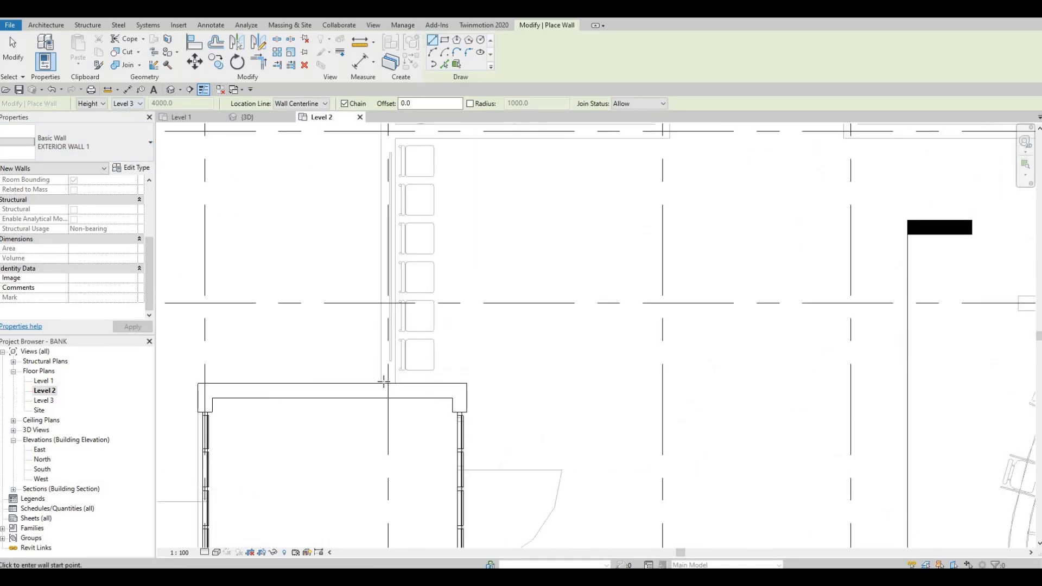
click(387, 383)
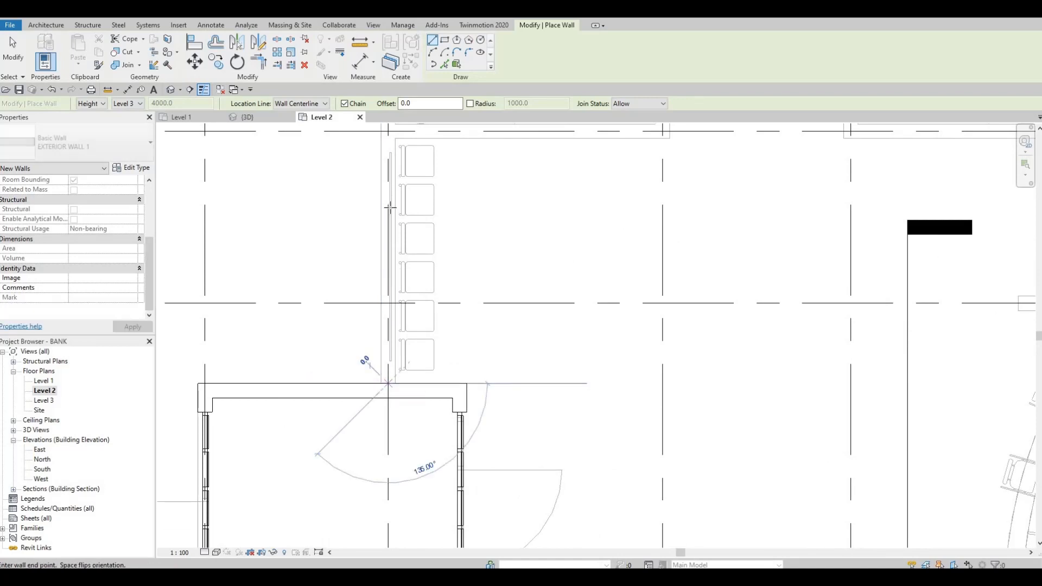
scroll(380, 364, down, 2)
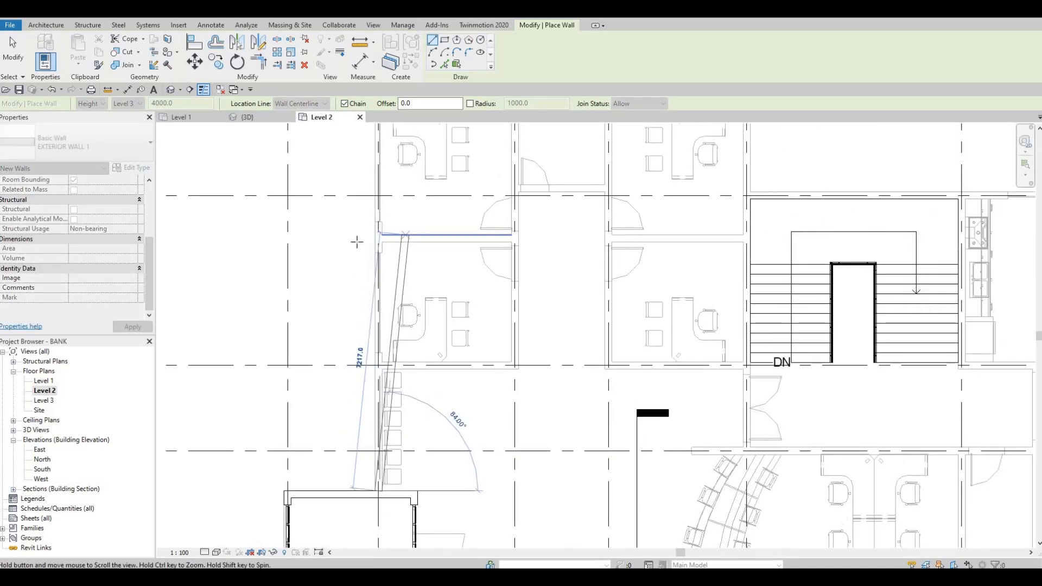
scroll(353, 238, up, 6)
click(331, 263)
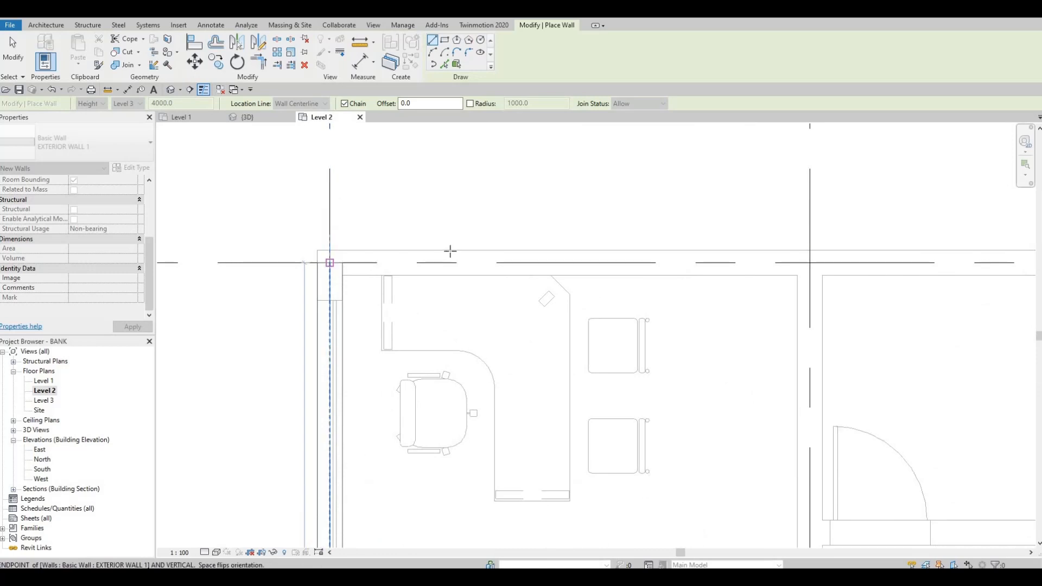
Step: Continue the exterior wall along grid A to grid 5, and return it along grid 5 to grid B
scroll(458, 248, down, 5)
scroll(478, 242, down, 3)
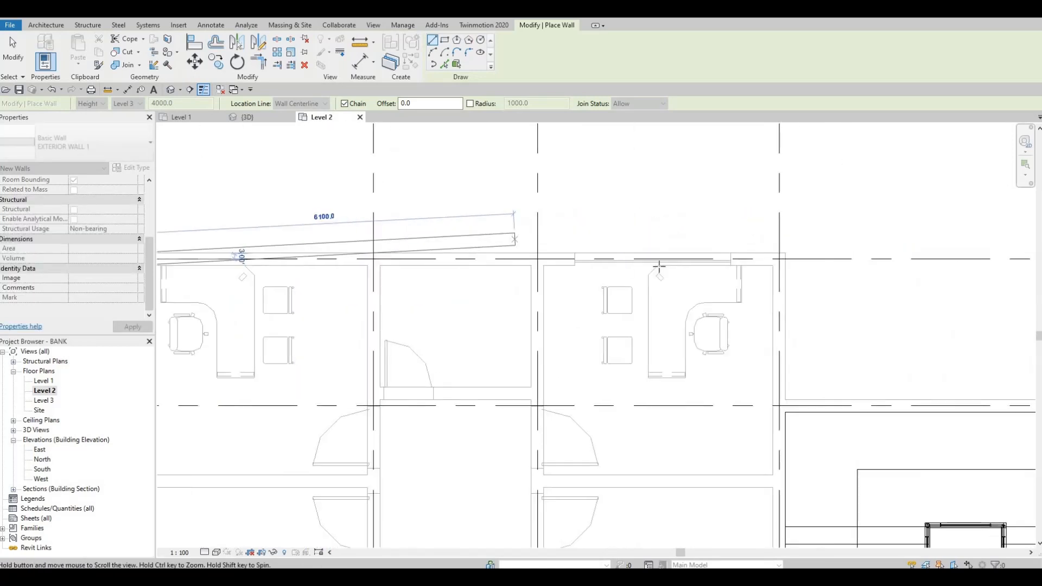
scroll(713, 253, up, 3)
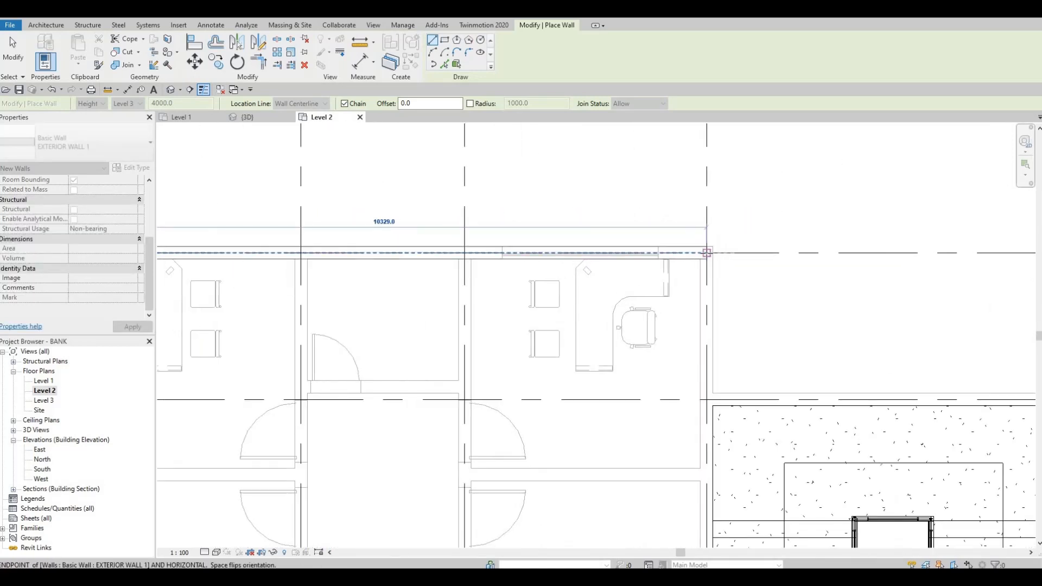
click(707, 252)
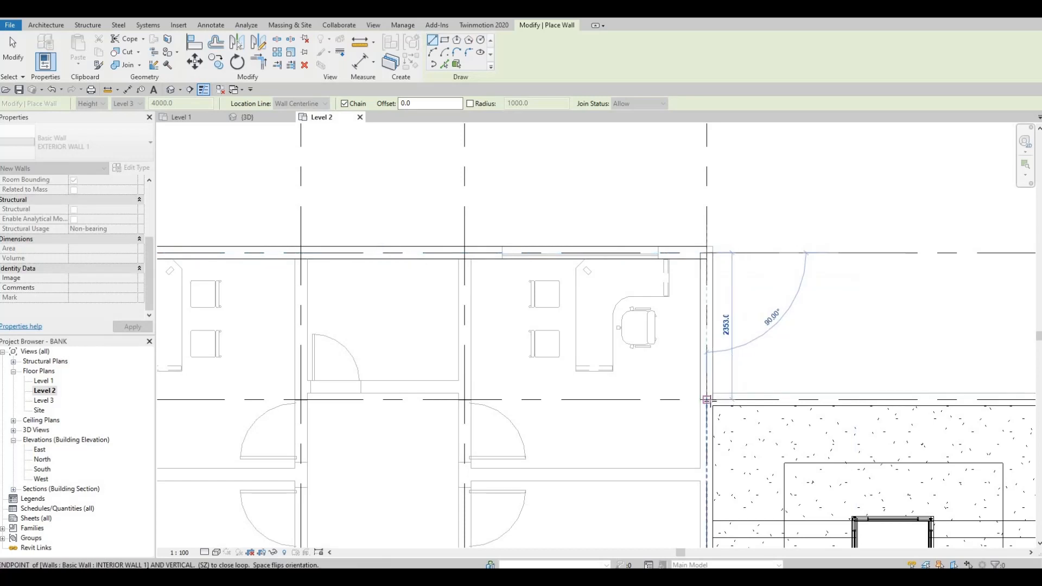
click(706, 399)
Step: Extend the exterior wall along grid B, past the staircase and kitchen, to grid 11
scroll(516, 349, down, 3)
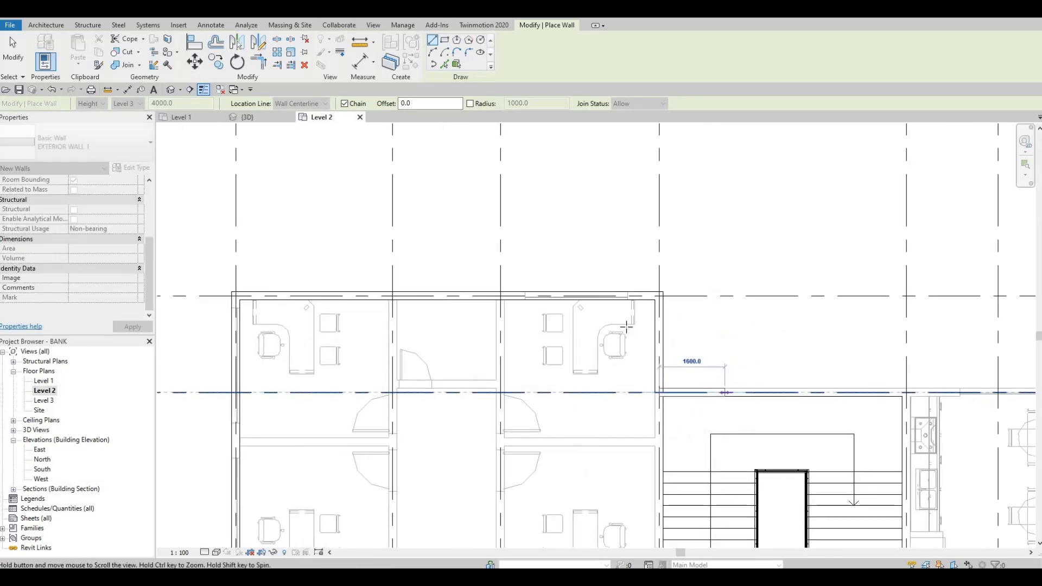
scroll(644, 340, down, 2)
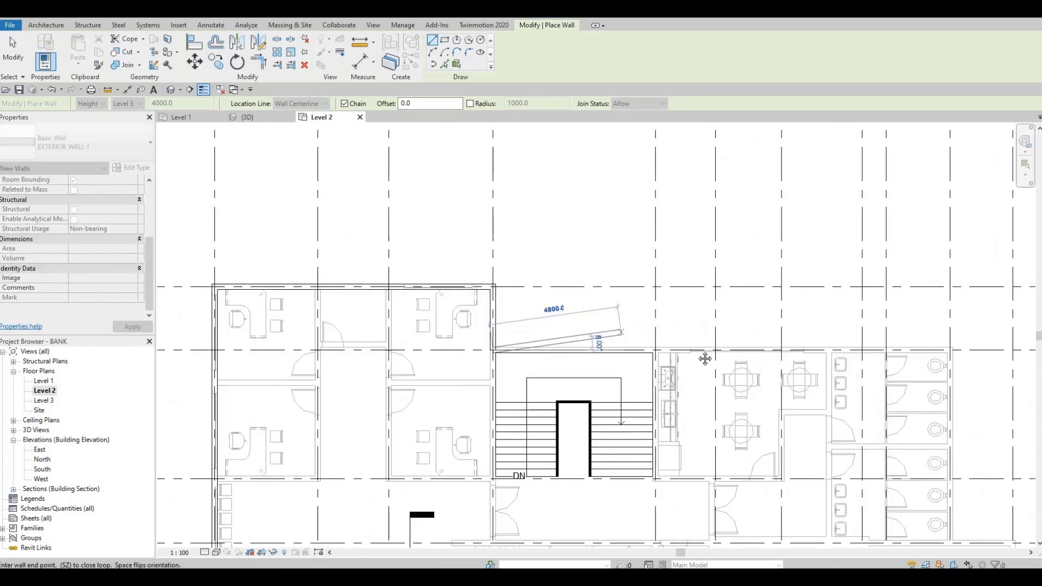
middle_drag(697, 345, 499, 322)
scroll(772, 334, up, 4)
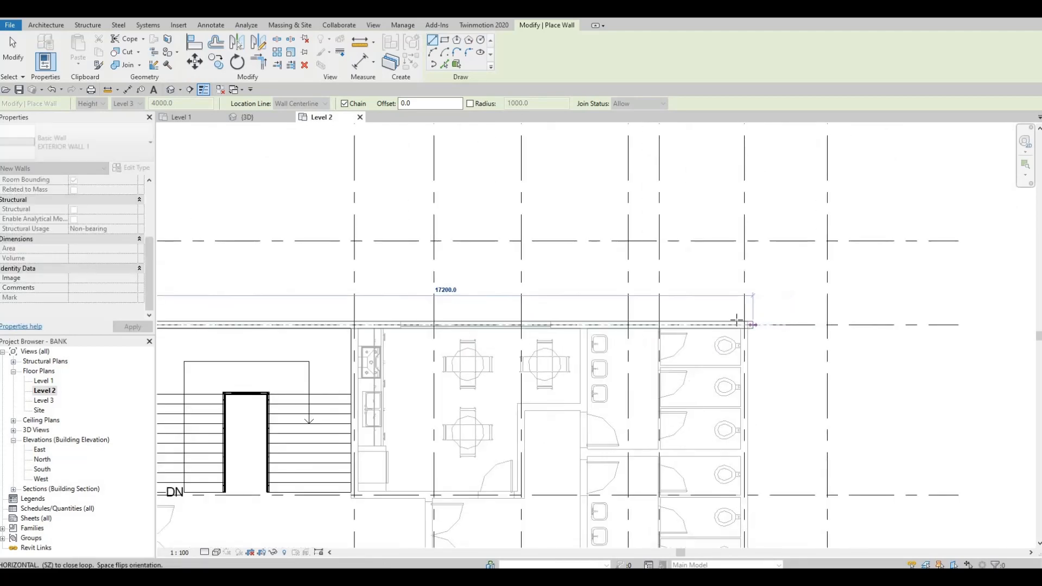
click(736, 359)
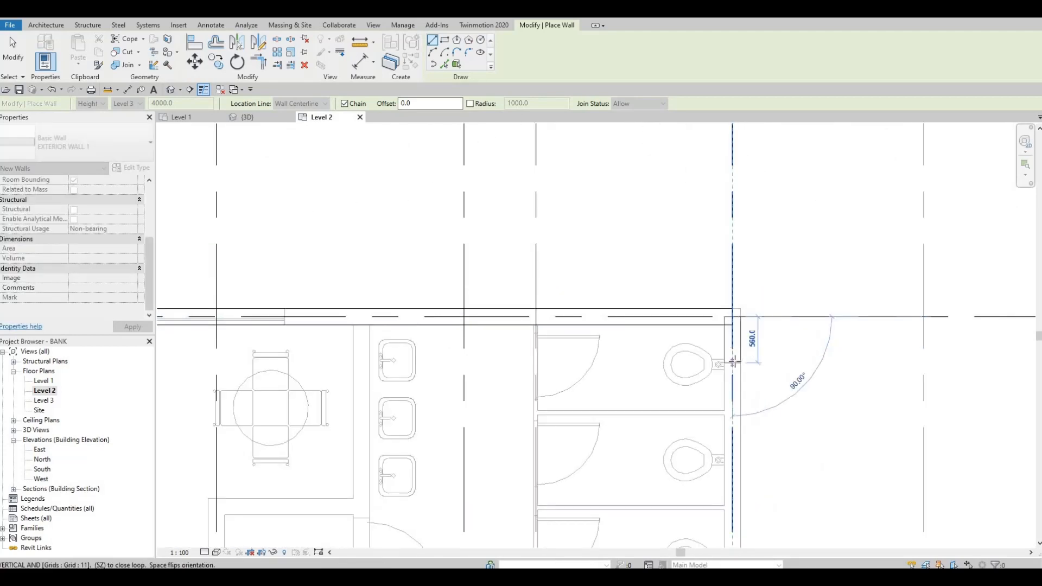
Step: Run the exterior wall along grid 11 behind the toilets to grid D, and across to grid 12
scroll(744, 364, down, 3)
middle_drag(748, 367, 744, 336)
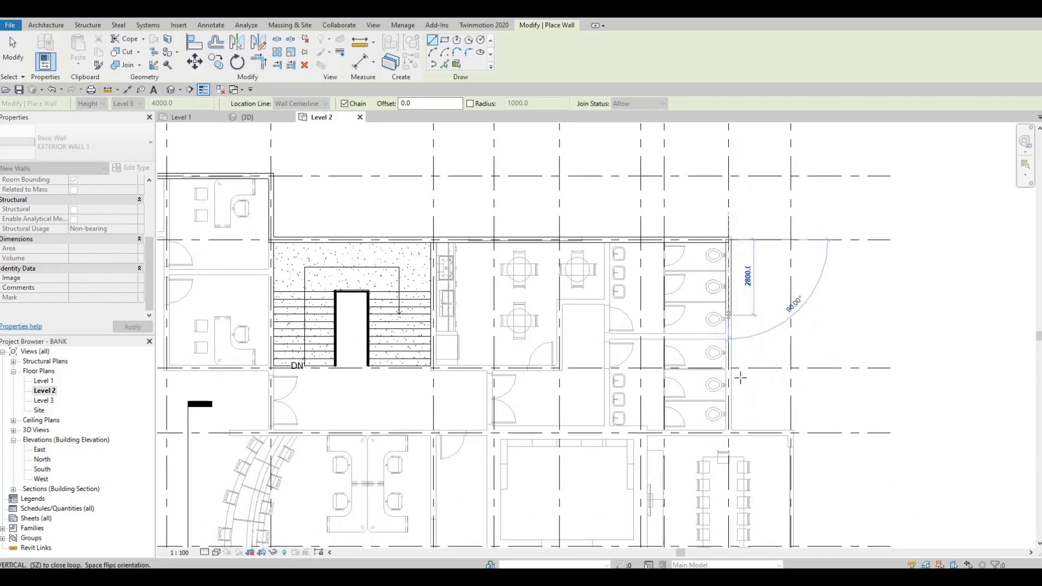
key(F1)
key(F1)
scroll(712, 326, up, 2)
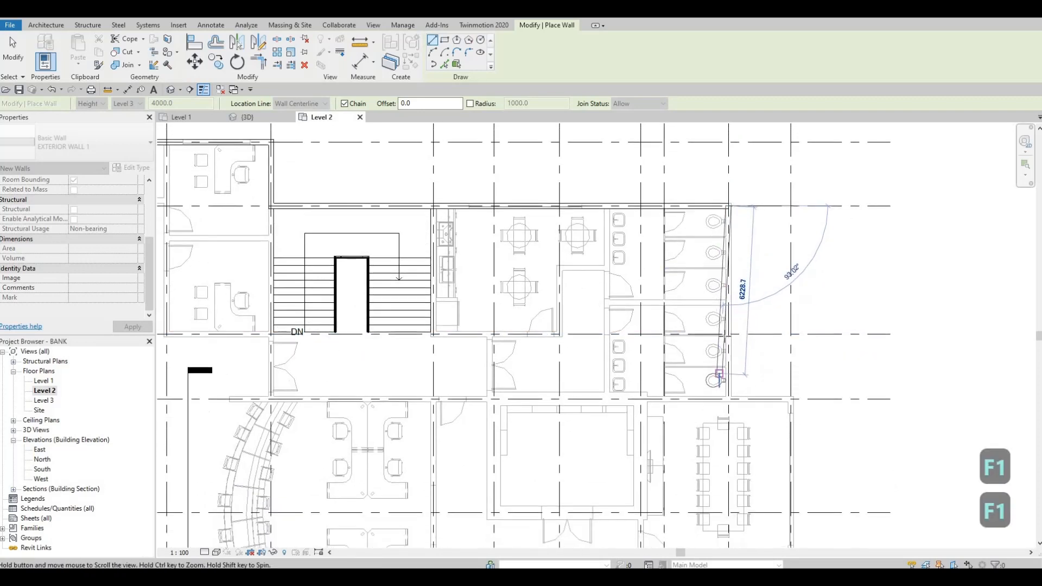
scroll(715, 326, up, 1)
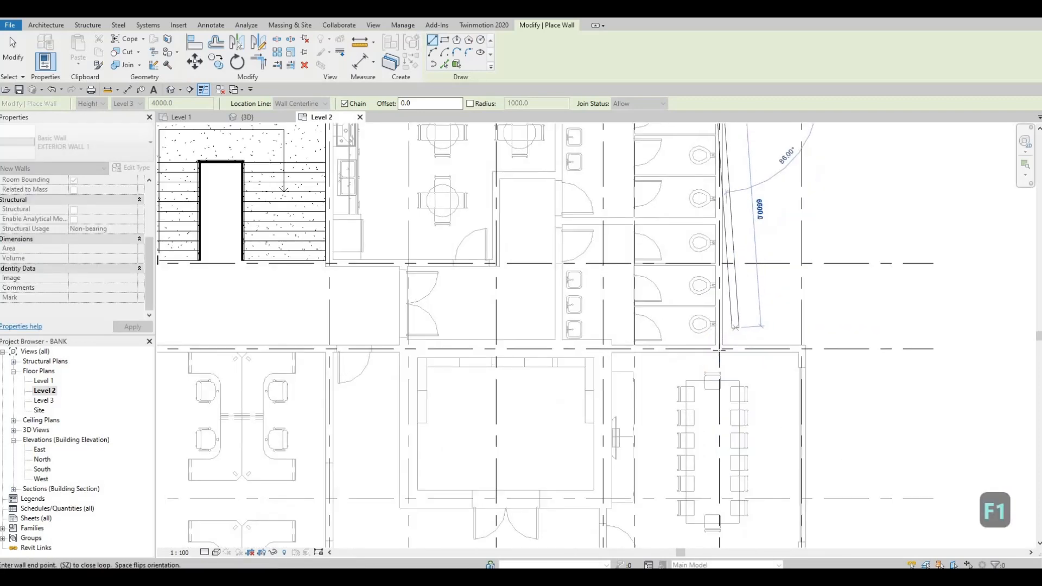
scroll(721, 330, up, 1)
click(838, 359)
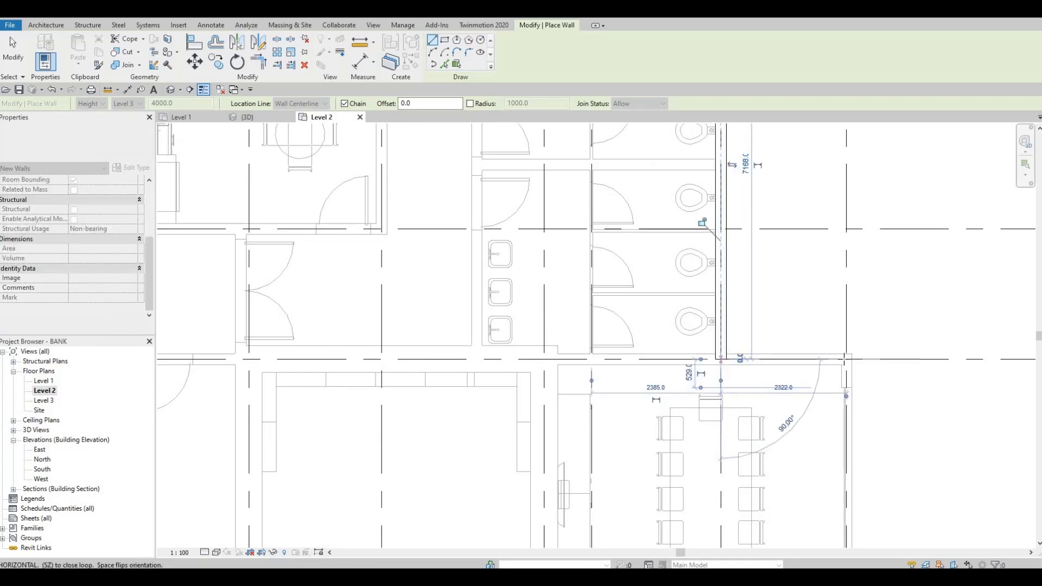
click(846, 359)
Step: Continue the exterior wall along grid 12 from grid D to the building corner at grid H
scroll(849, 428, down, 4)
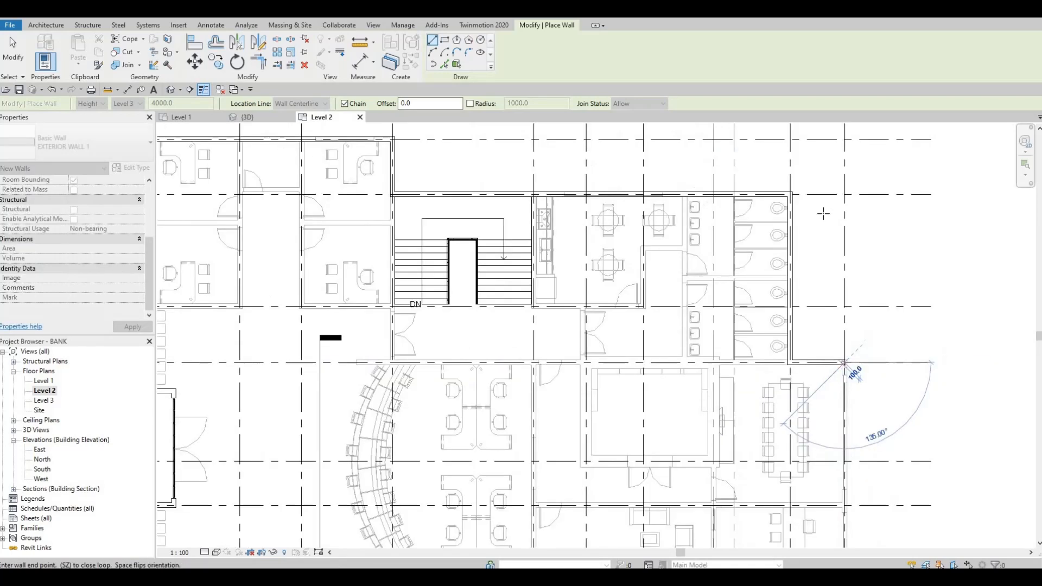
scroll(826, 423, up, 2)
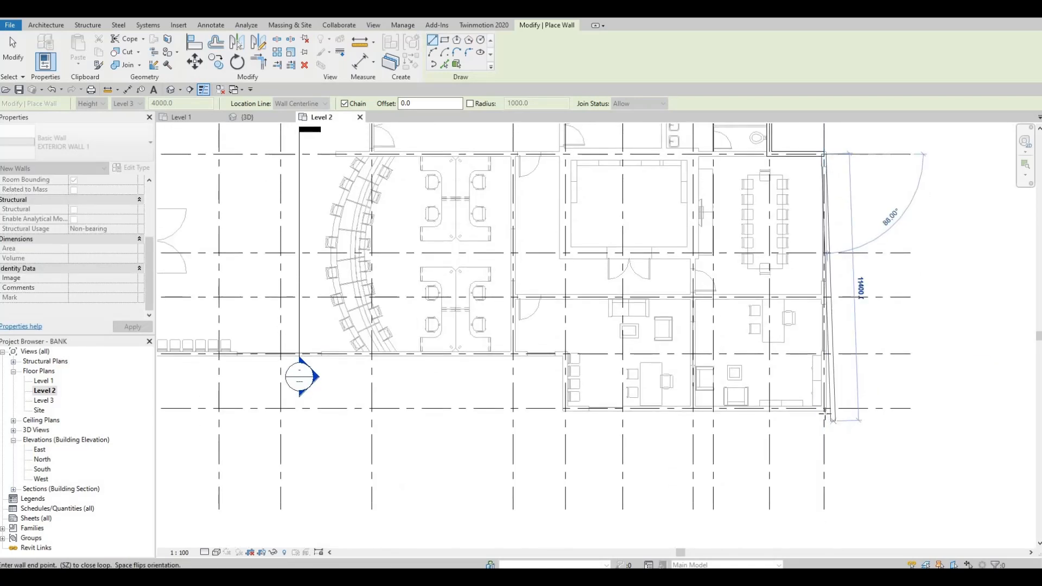
scroll(826, 421, up, 3)
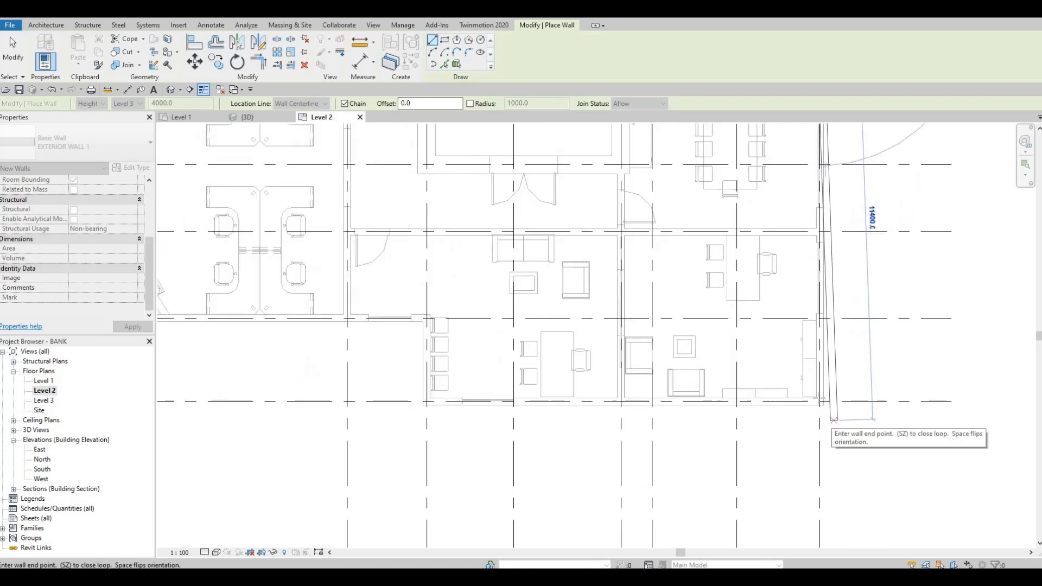
click(815, 389)
Step: Run the exterior wall along grid H to grid 7, and return it along grid 7 to grid G
middle_drag(383, 436, 894, 479)
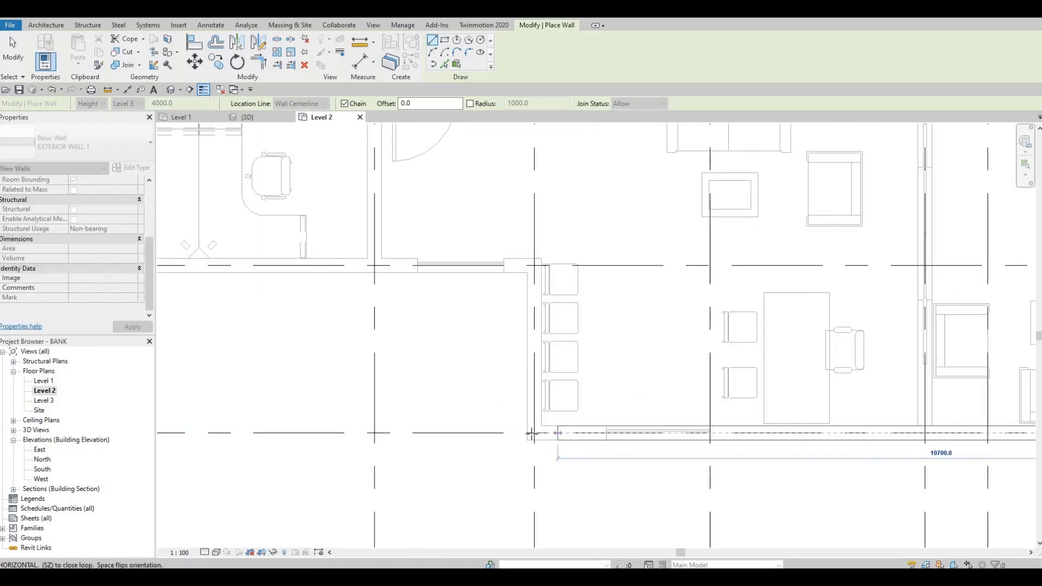
click(533, 433)
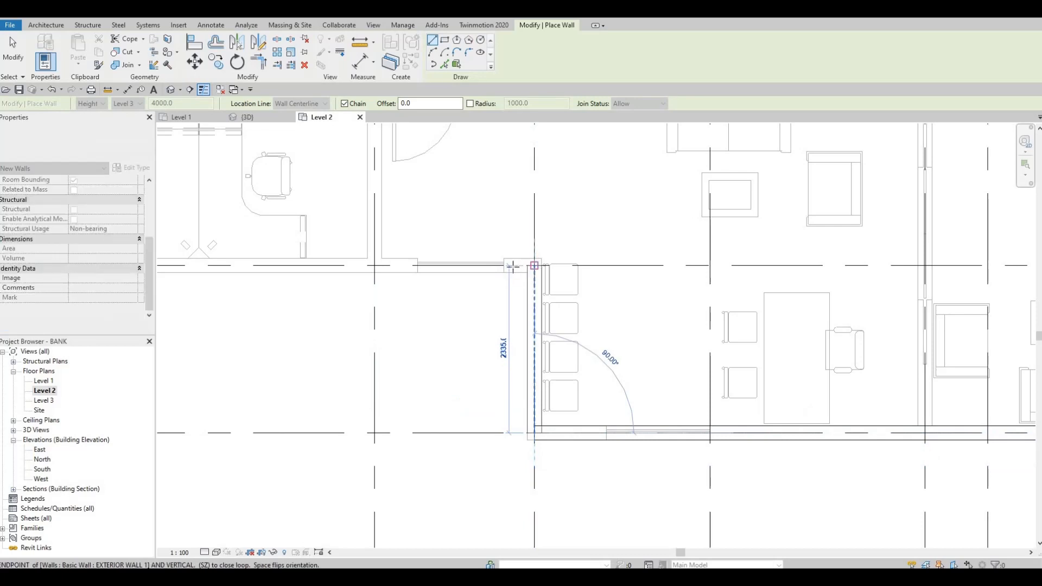
click(533, 266)
Step: Extend the exterior wall along grid G from grid 7 to the building corner at grid 2
scroll(486, 282, down, 5)
middle_drag(384, 311, 723, 344)
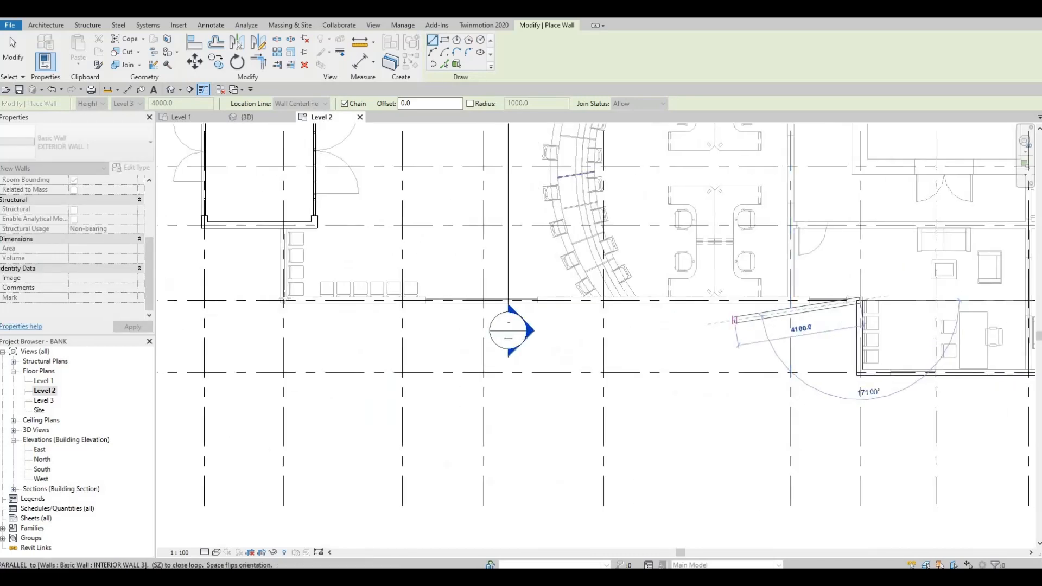
scroll(279, 300, up, 5)
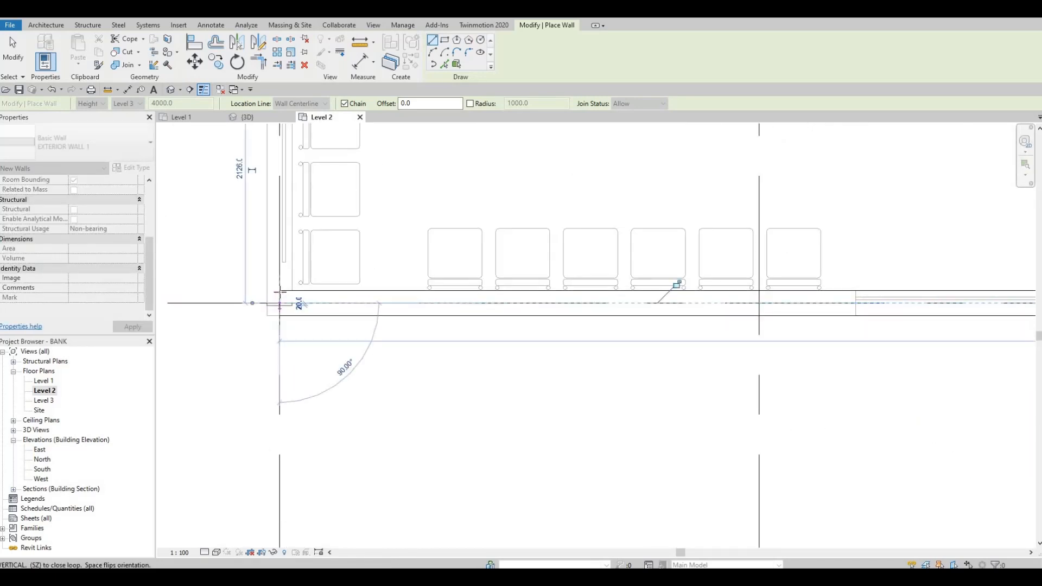
Step: Turn the exterior wall at the grid 2 and G corner, run it along grid 2 to the entrance block, and finish the wall run
click(280, 293)
scroll(293, 347, down, 6)
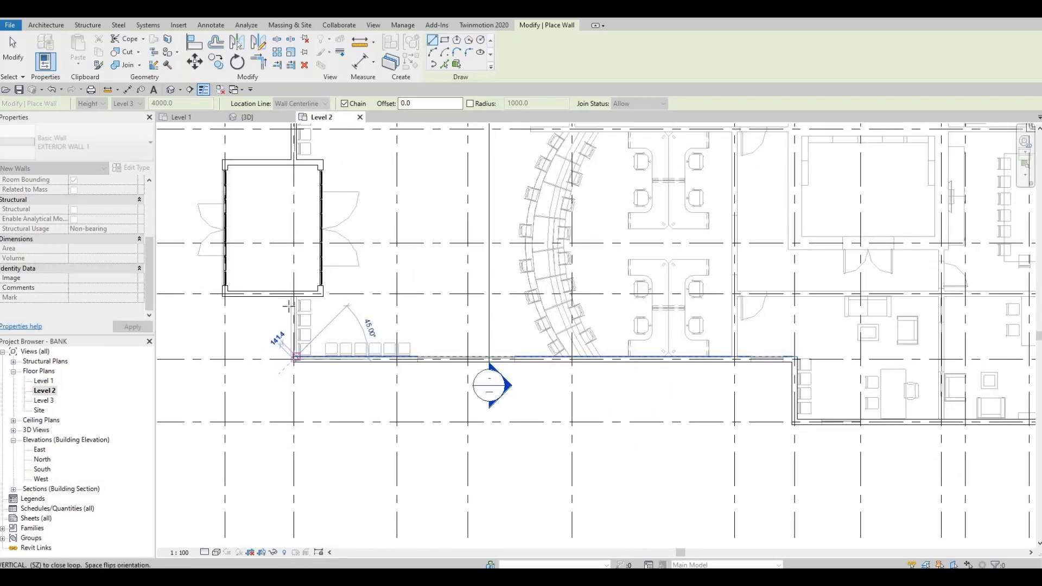
scroll(293, 296, up, 3)
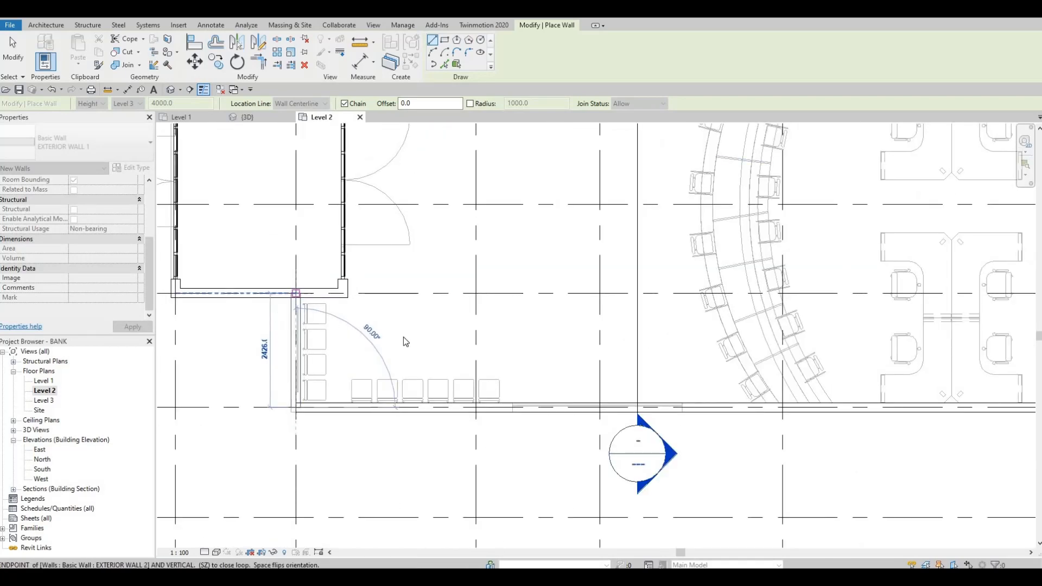
middle_drag(279, 311, 396, 338)
scroll(397, 339, down, 1)
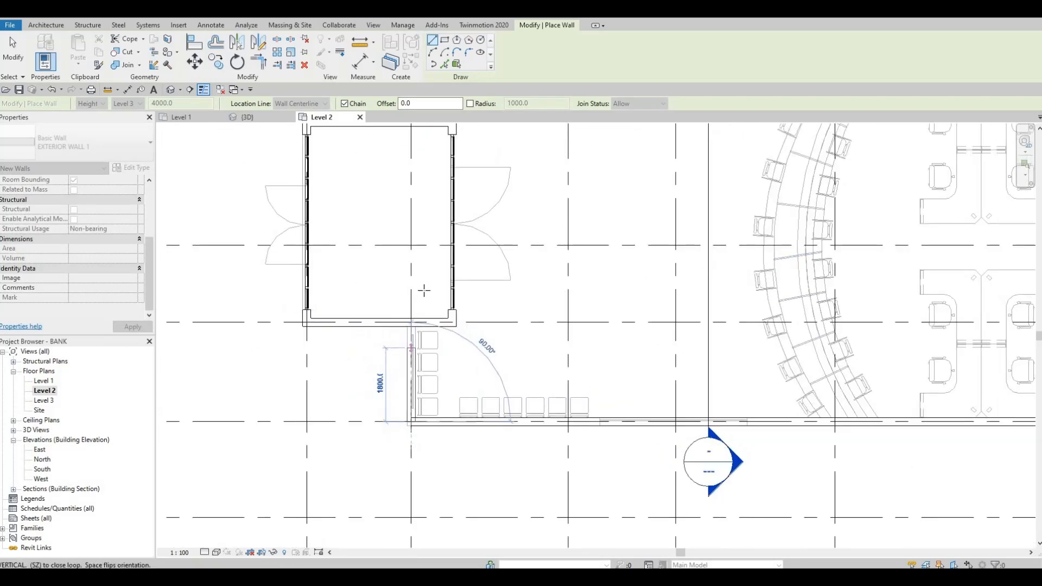
scroll(409, 339, up, 5)
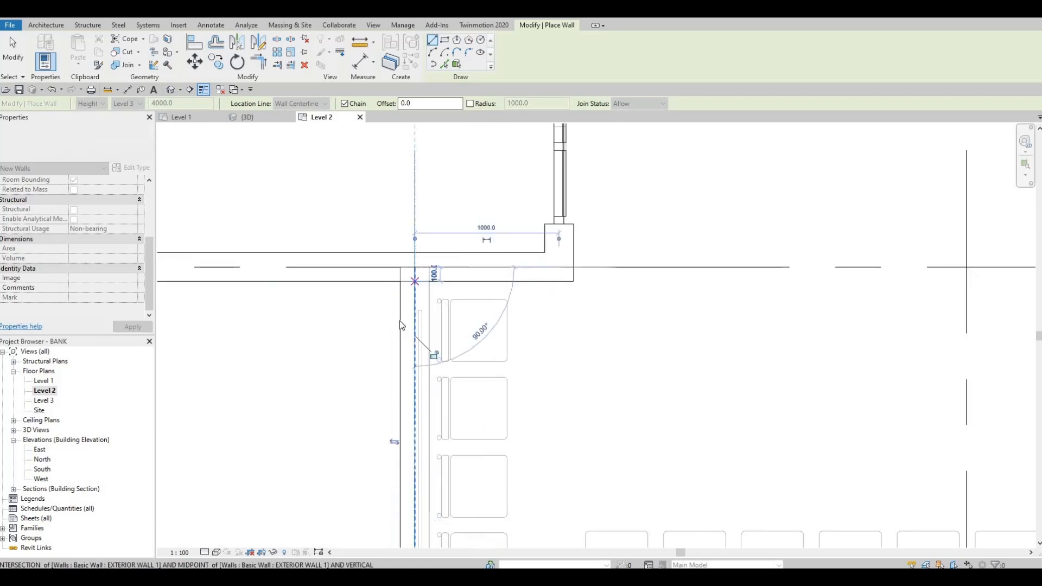
scroll(363, 323, down, 2)
key(Escape)
key(Escape)
key(Escape)
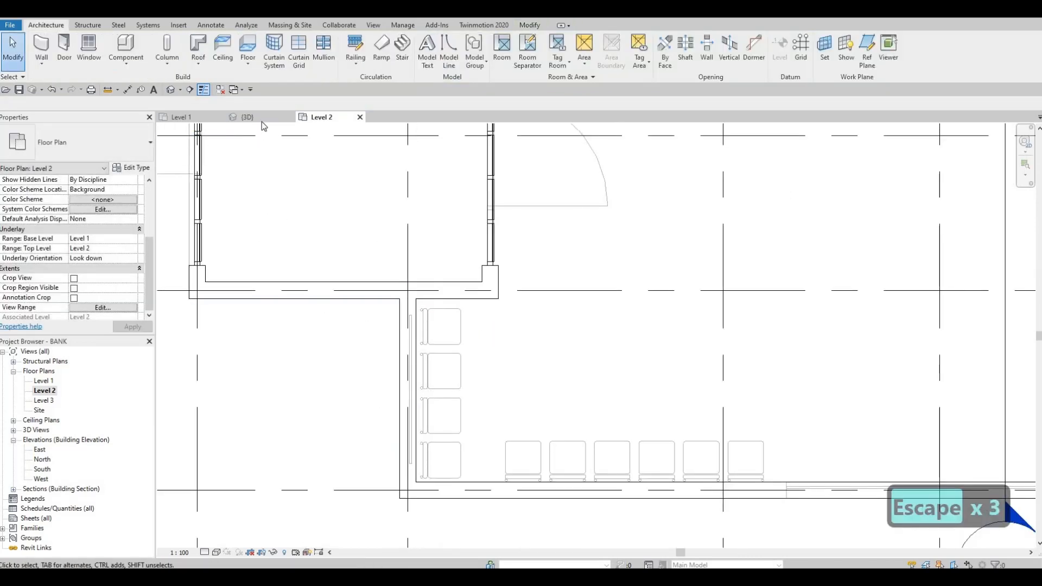
Step: Examine the Level 2 exterior walls and their junction with the entrance block in the 3D view
click(261, 121)
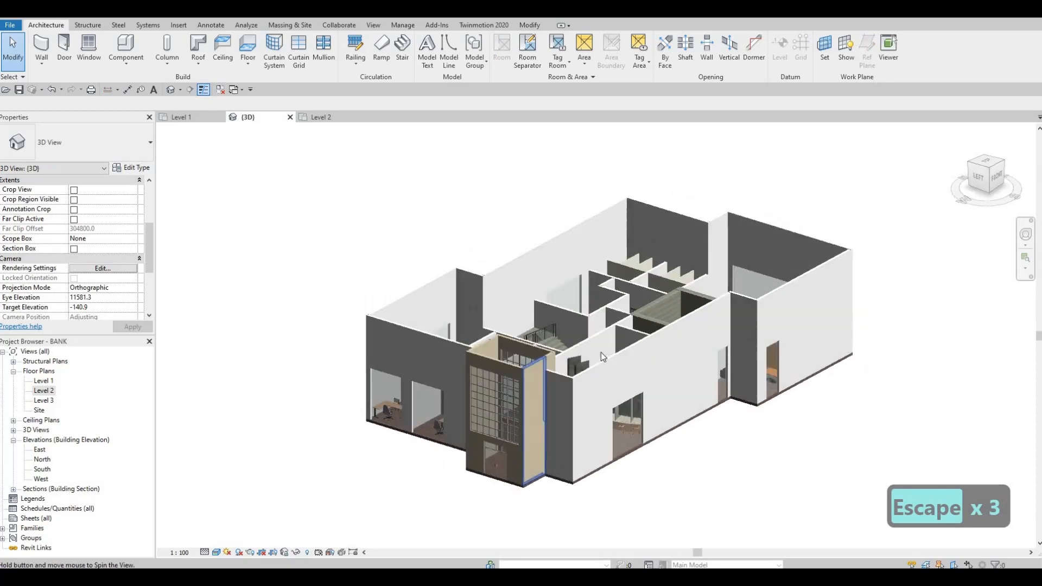
shift+middle_drag(601, 353, 678, 377)
shift+middle_drag(583, 356, 527, 357)
scroll(527, 357, up, 5)
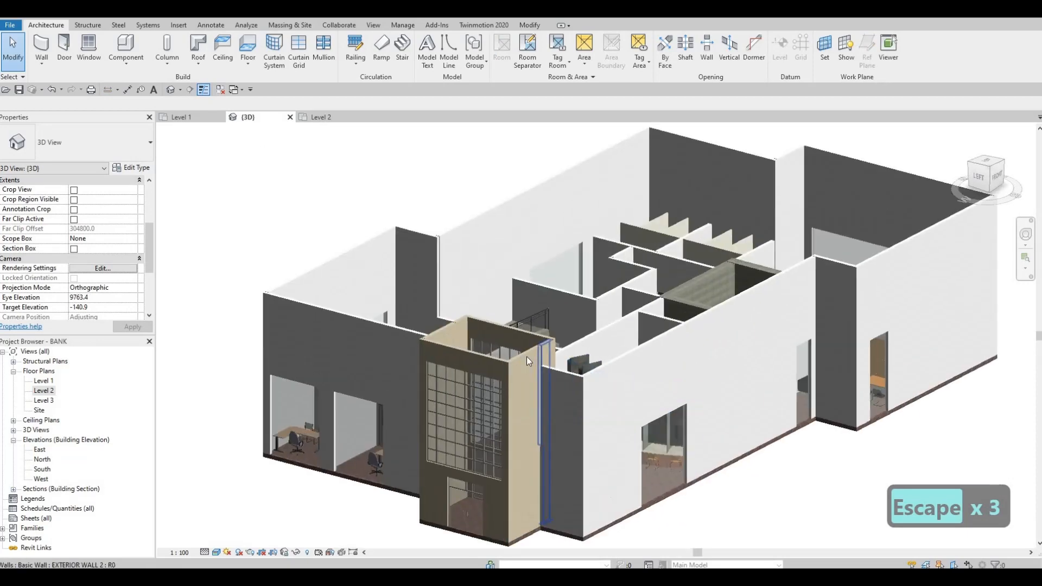
click(526, 356)
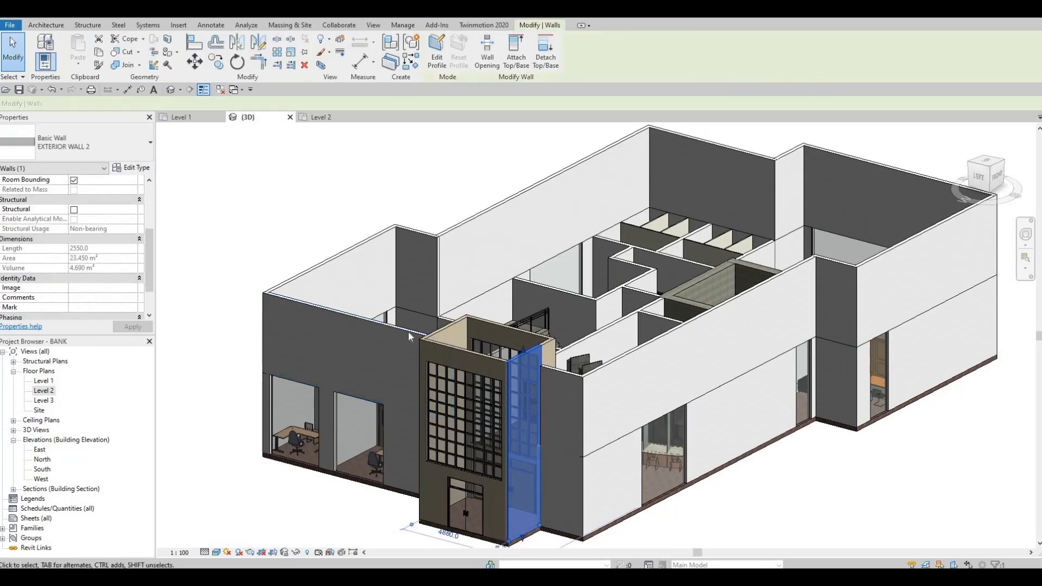
key(Escape)
key(Escape)
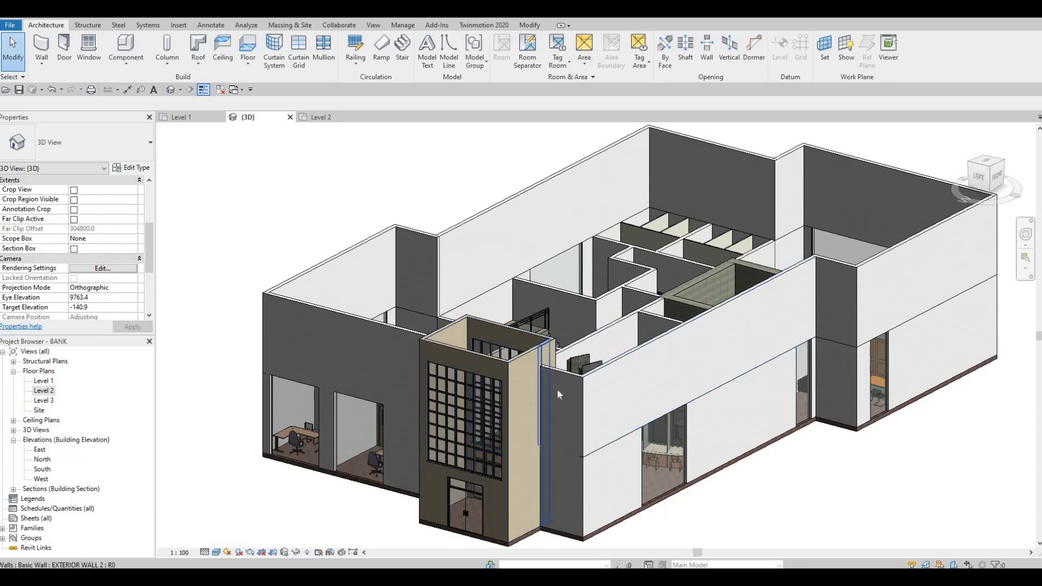
shift+middle_drag(733, 397, 510, 293)
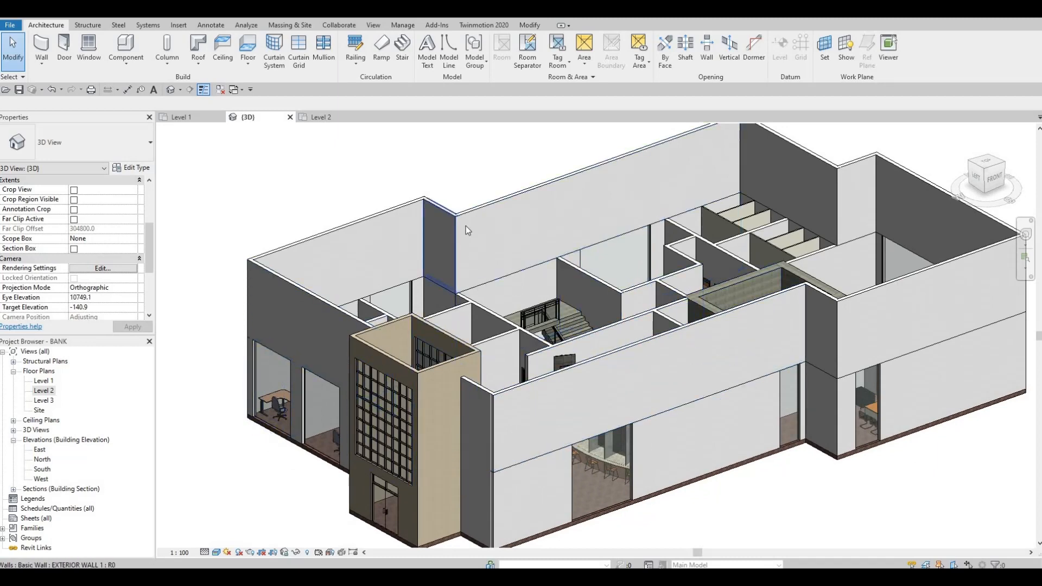
Step: On the Level 2 plan, draw an INTERIOR WALL 1 wall along grid 5 from the exterior wall at grid B to the one at grid G
double_click(41, 391)
scroll(361, 322, down, 3)
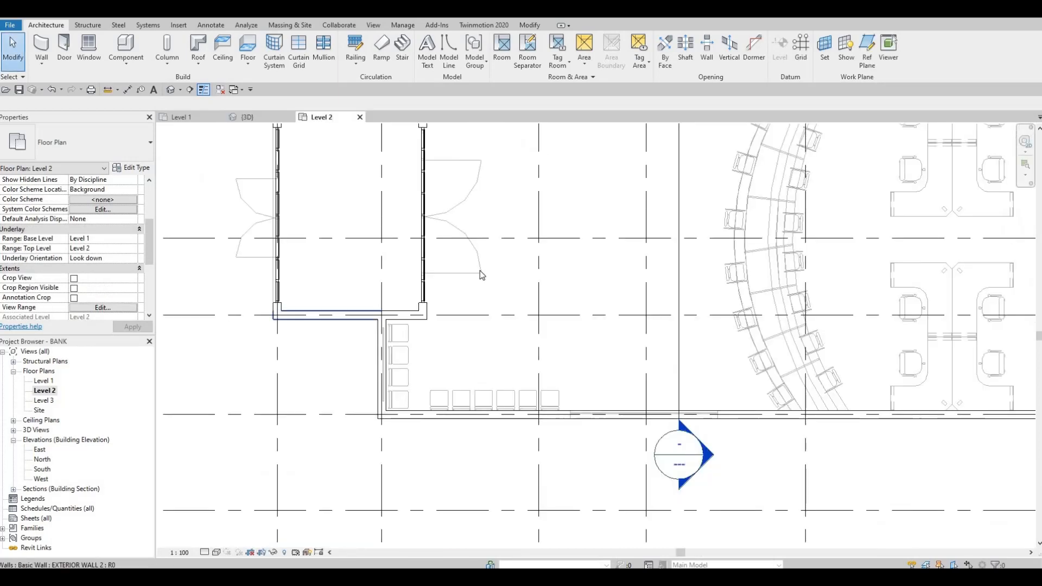
middle_drag(472, 395, 475, 365)
scroll(475, 364, down, 1)
middle_drag(480, 293, 408, 450)
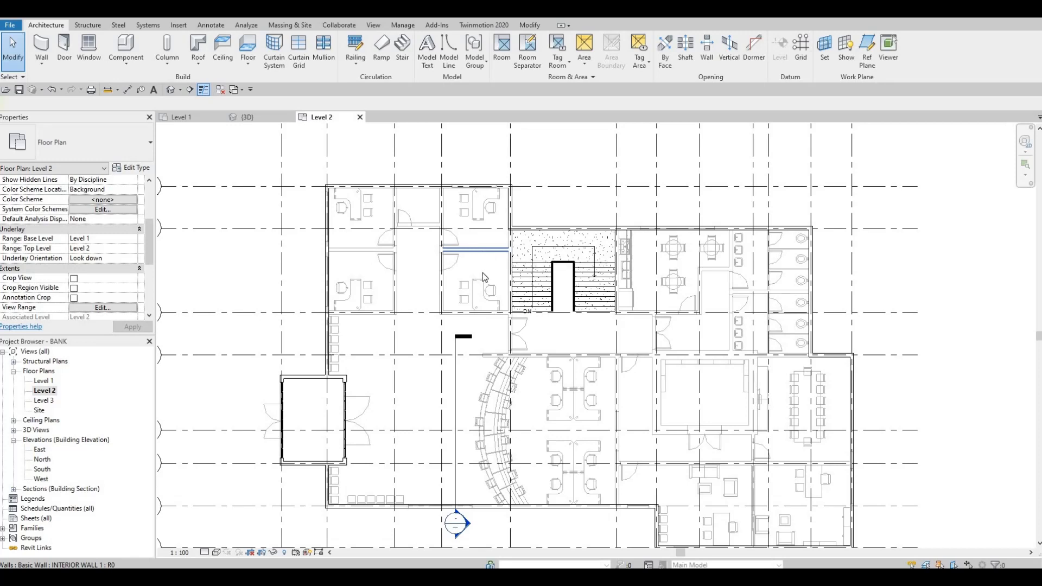
click(483, 252)
key(c)
key(s)
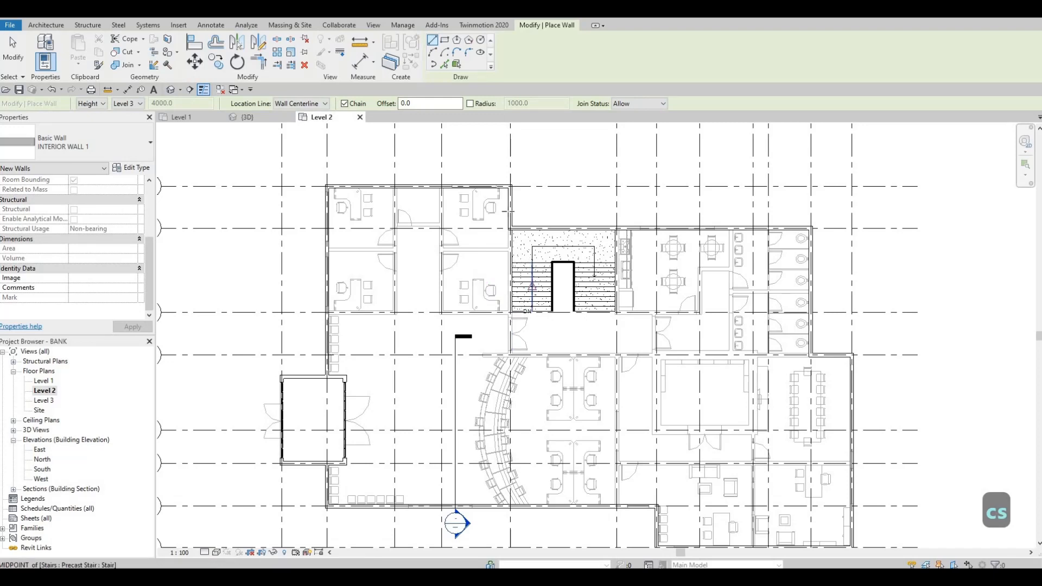
scroll(483, 280, up, 8)
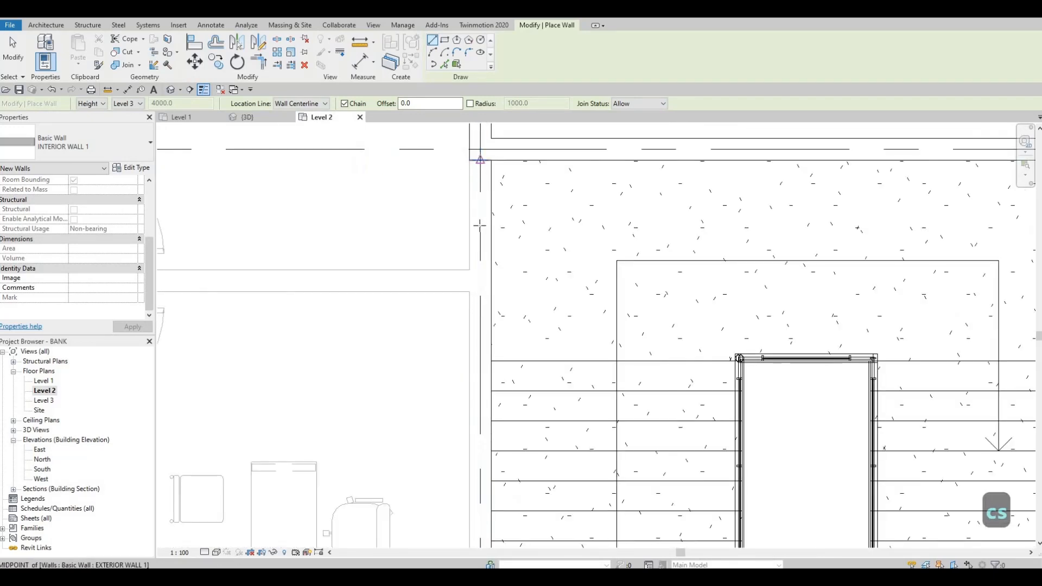
click(479, 160)
scroll(482, 250, down, 4)
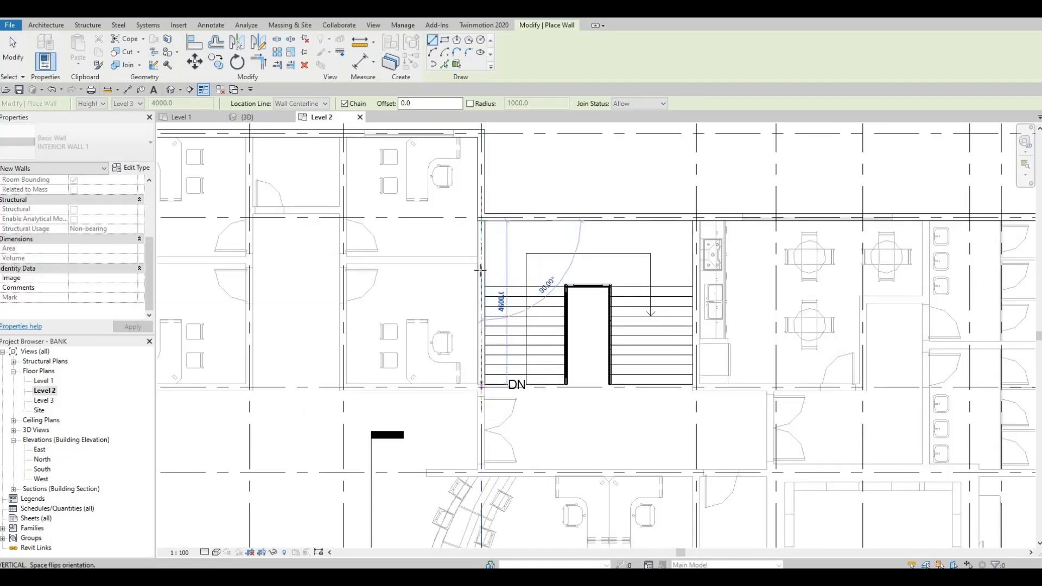
middle_drag(490, 470, 487, 357)
middle_drag(479, 434, 478, 295)
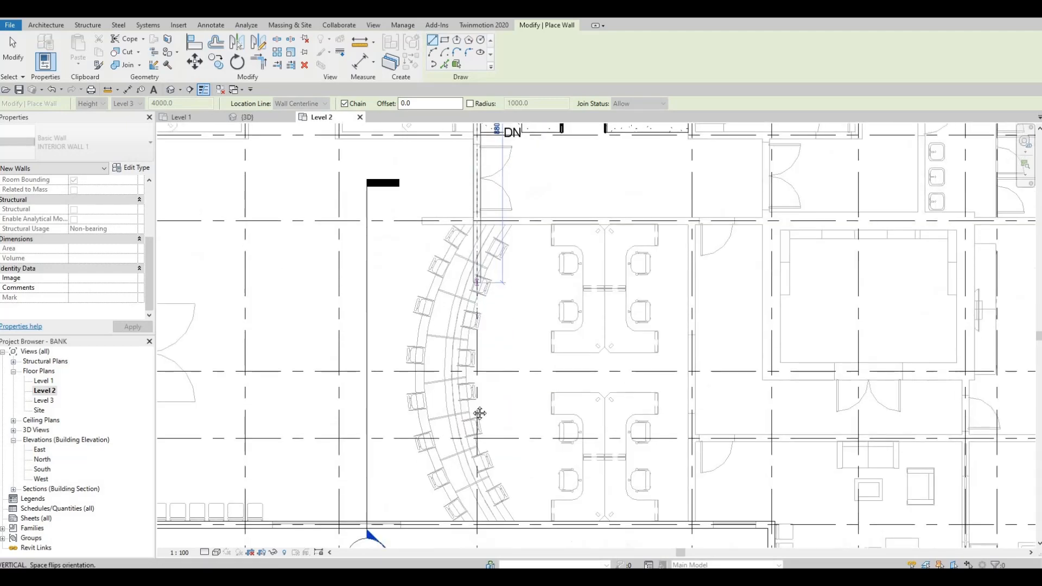
middle_drag(478, 426, 477, 329)
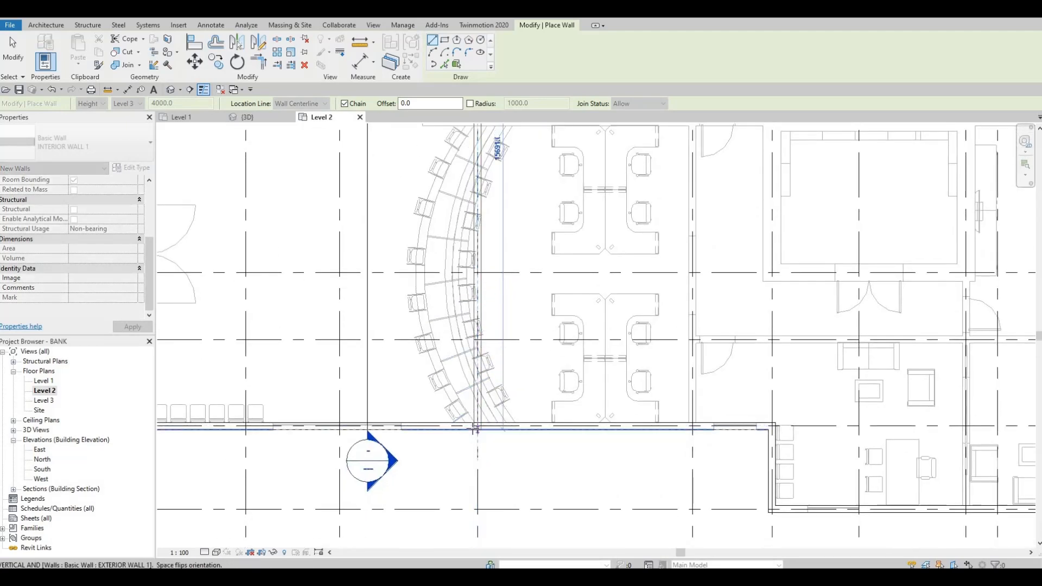
click(476, 429)
scroll(470, 391, down, 2)
key(Escape)
key(Escape)
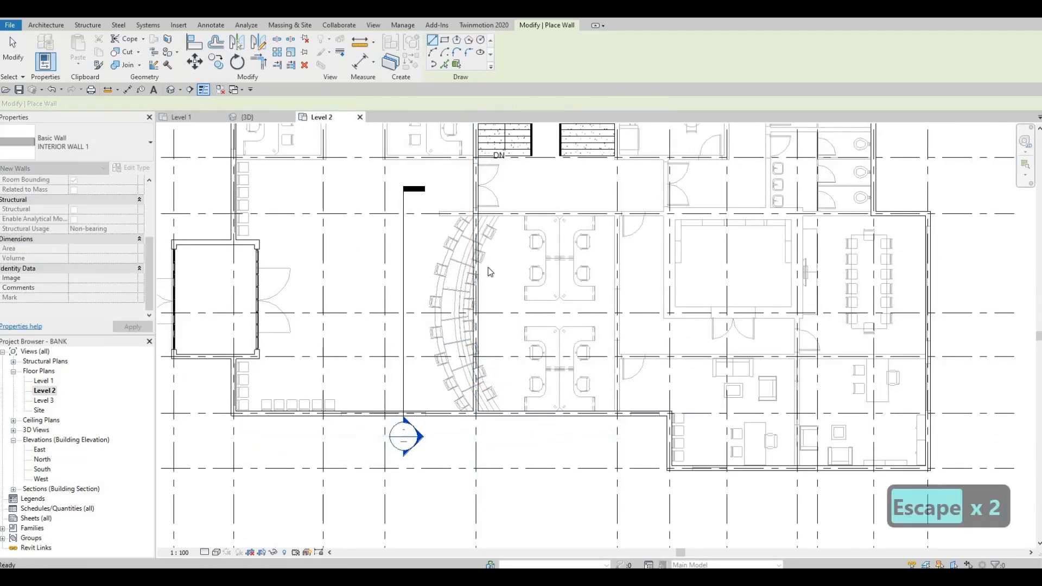
Step: Examine the interior wall on grid 5 in the 3D view, checking it against the stairs and the teller counter
scroll(487, 267, down, 1)
scroll(487, 300, down, 2)
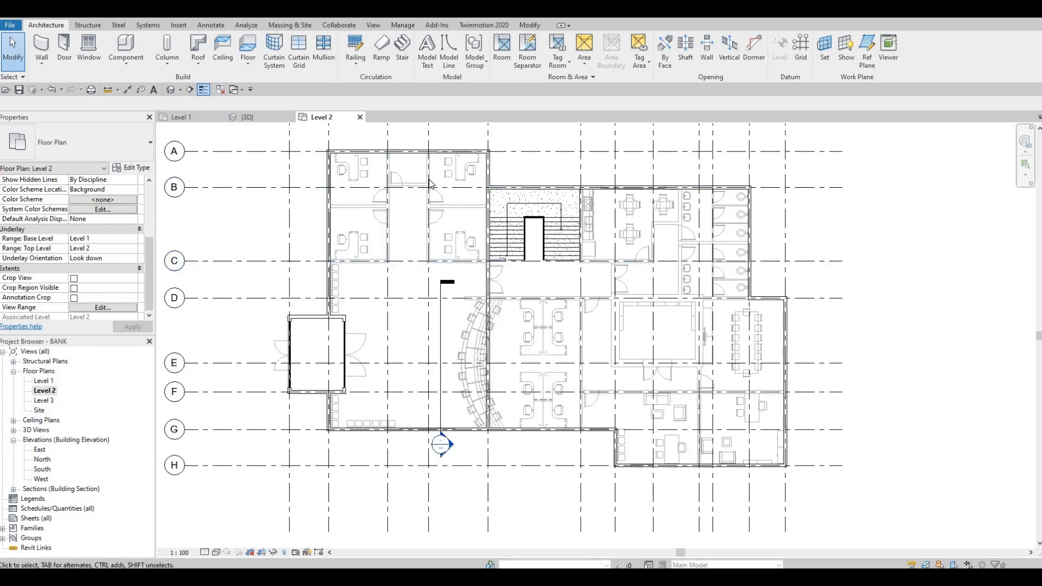
middle_drag(555, 292, 432, 288)
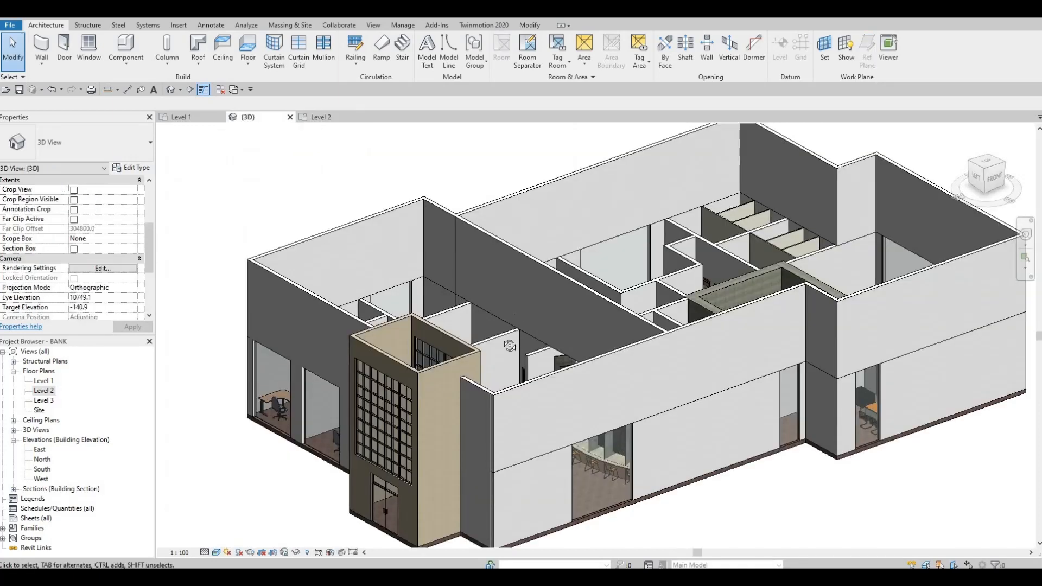
shift+middle_drag(481, 404, 302, 388)
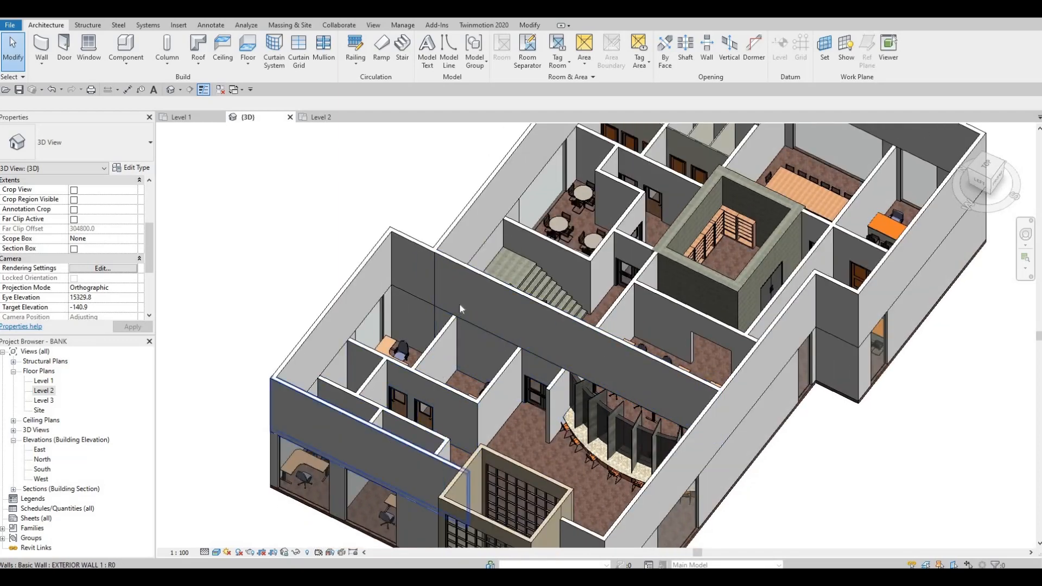
shift+middle_drag(506, 384, 763, 257)
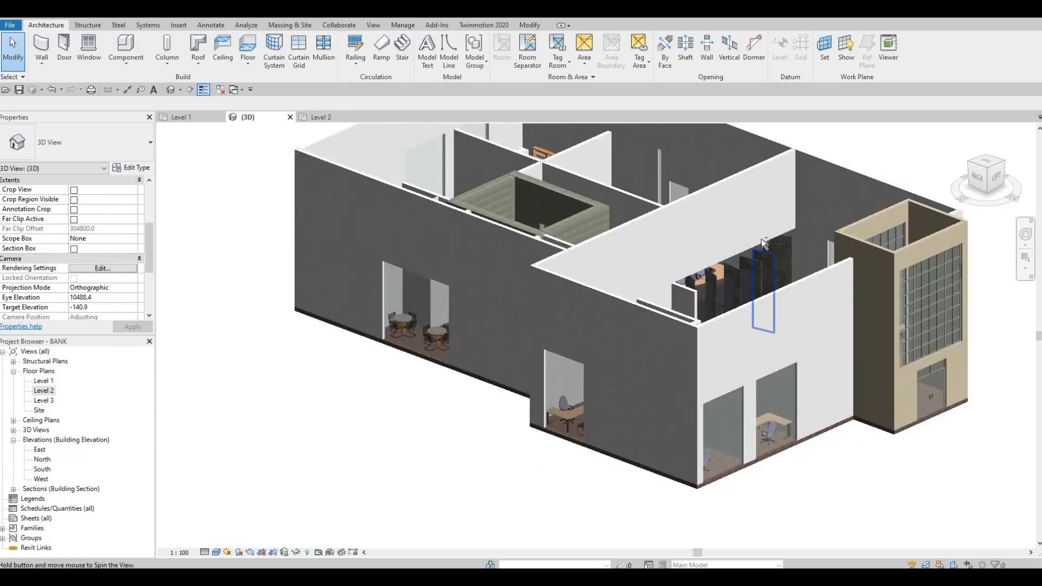
shift+middle_drag(763, 294, 796, 256)
scroll(795, 256, up, 3)
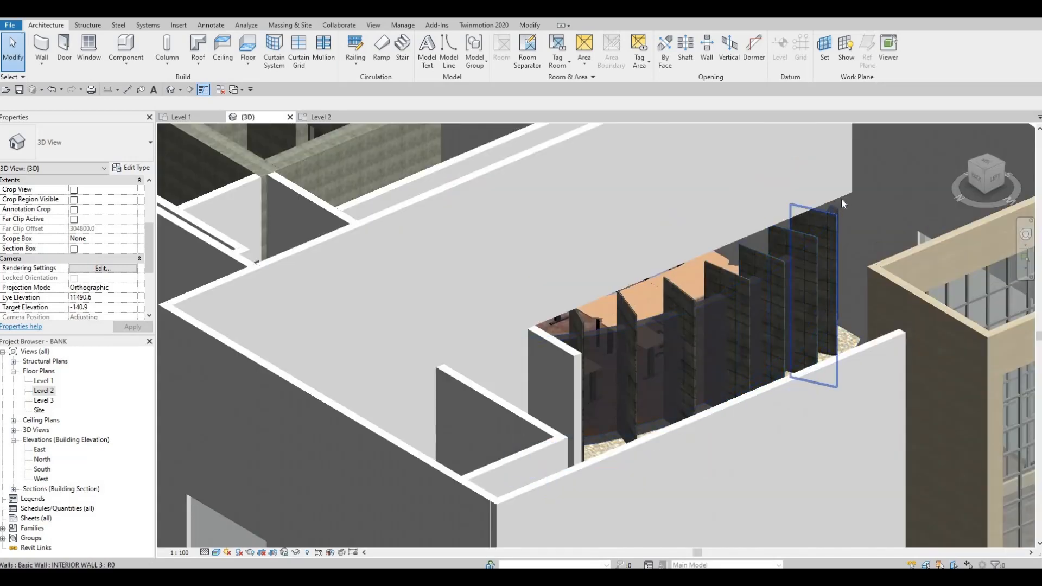
shift+middle_drag(841, 199, 835, 261)
shift+middle_drag(620, 414, 299, 424)
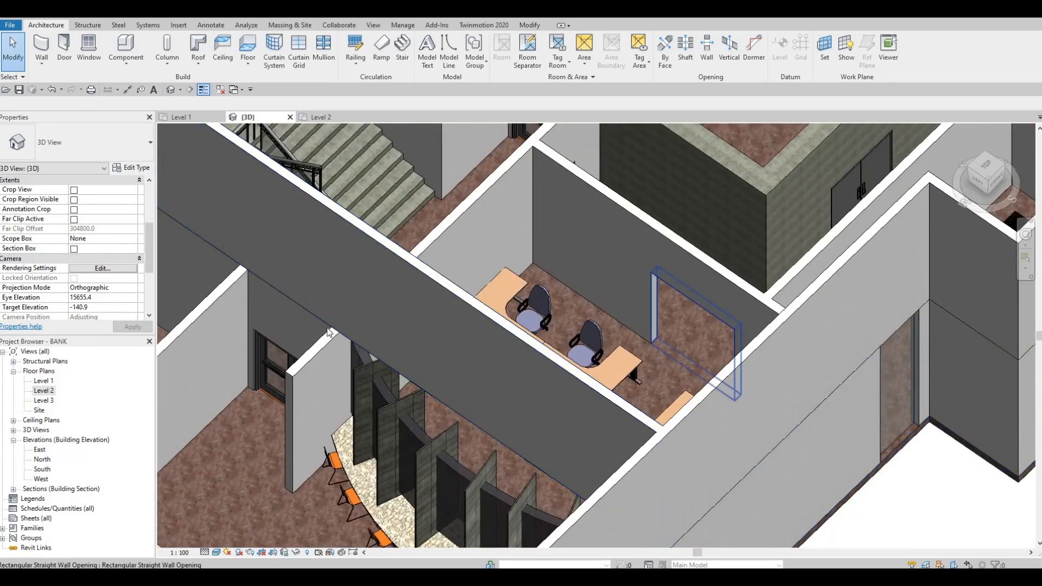
Step: On the Level 2 plan, draw an INTERIOR WALL 1 wall along grid D from the exterior corner at grid 11 to the grid 5 wall
double_click(44, 390)
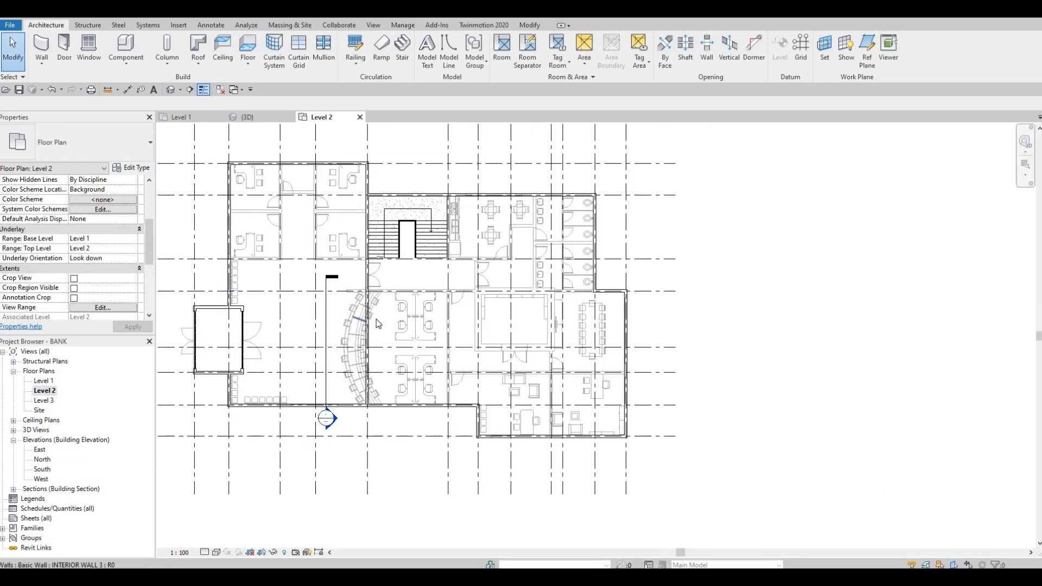
scroll(420, 296, up, 3)
key(Escape)
scroll(391, 329, down, 5)
scroll(377, 323, up, 4)
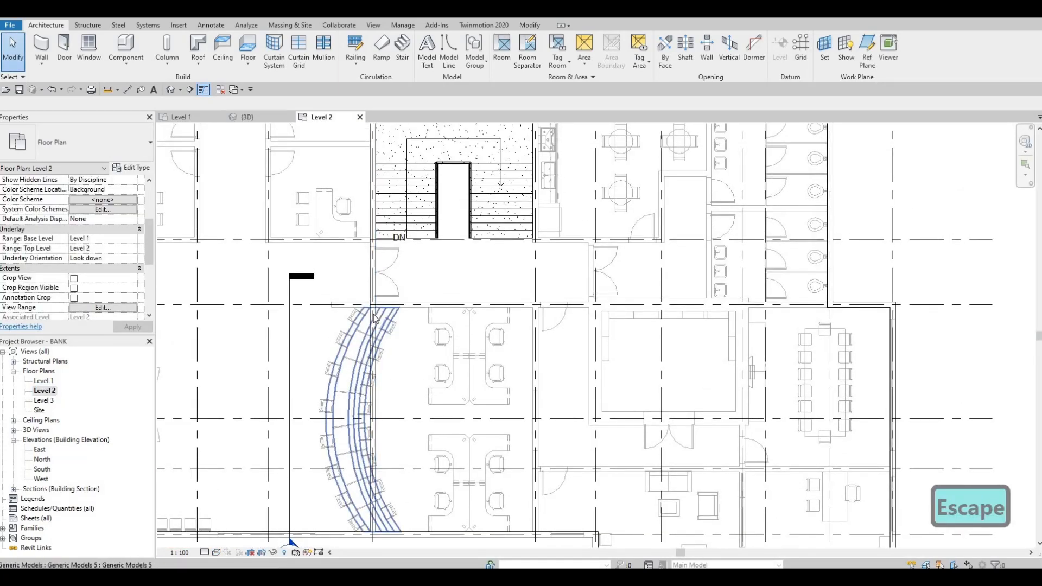
click(375, 318)
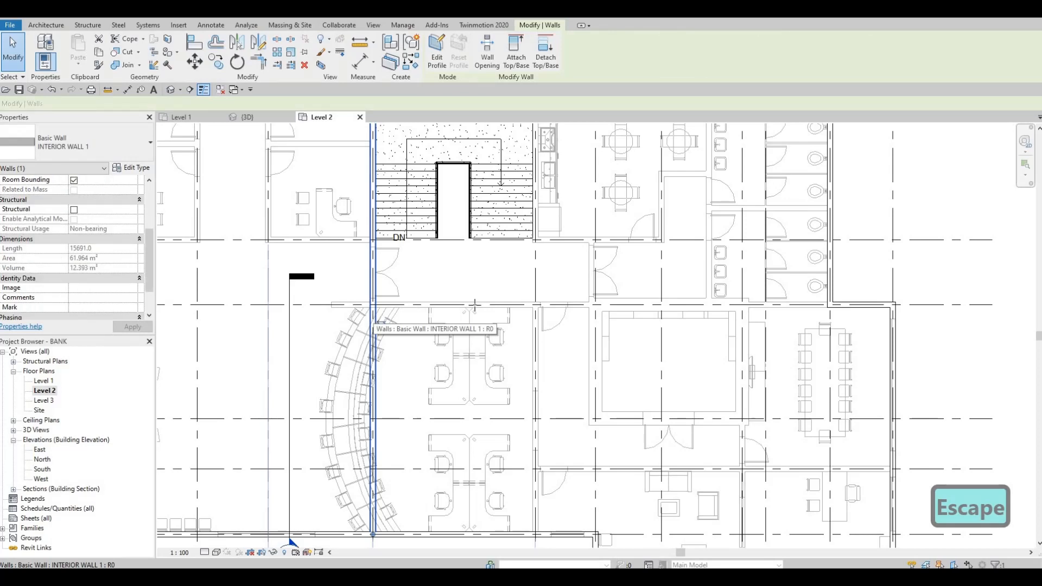
key(c)
key(s)
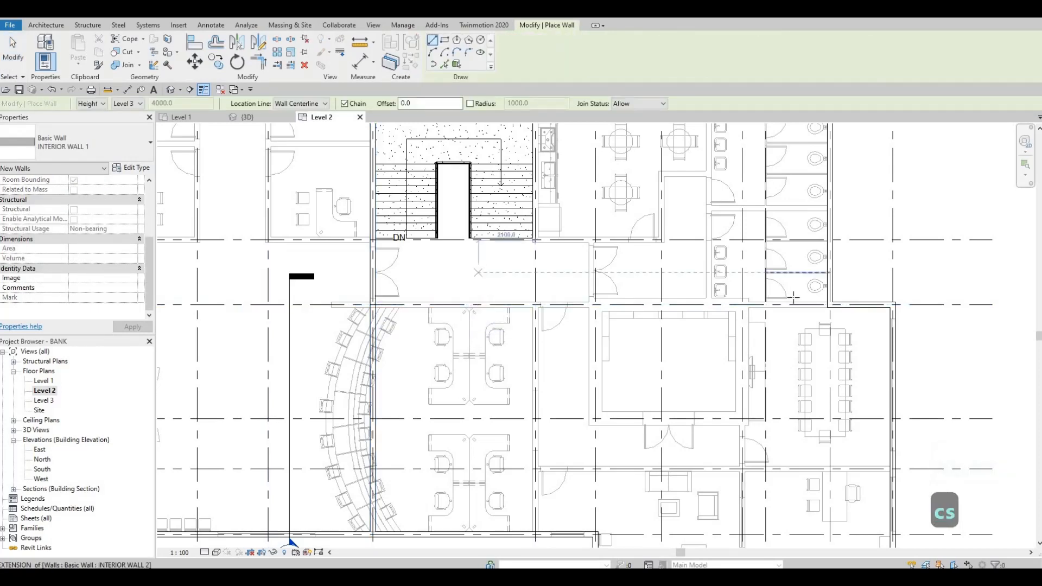
scroll(824, 301, up, 2)
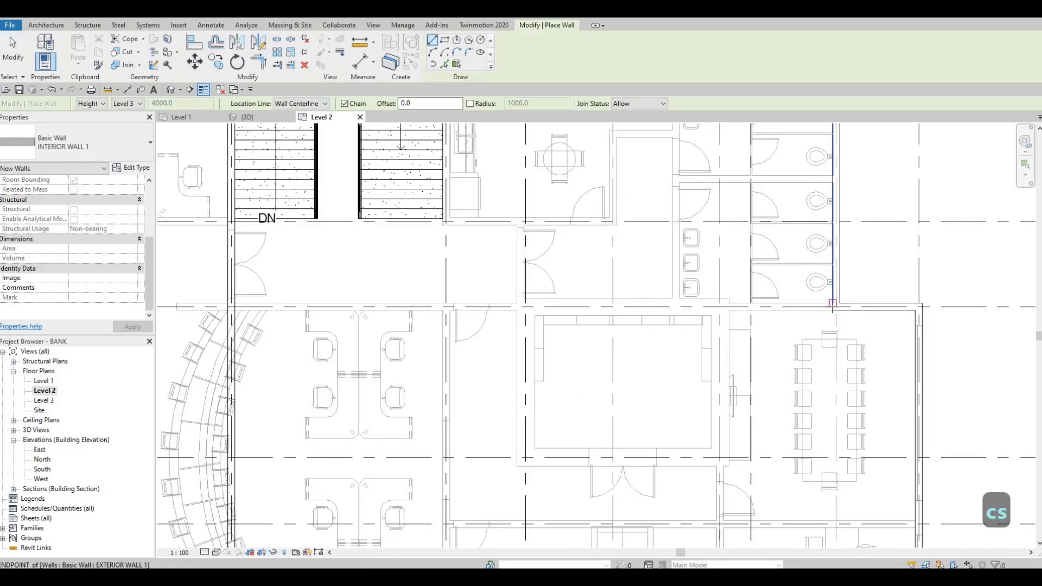
scroll(832, 304, up, 2)
click(833, 307)
scroll(717, 316, down, 3)
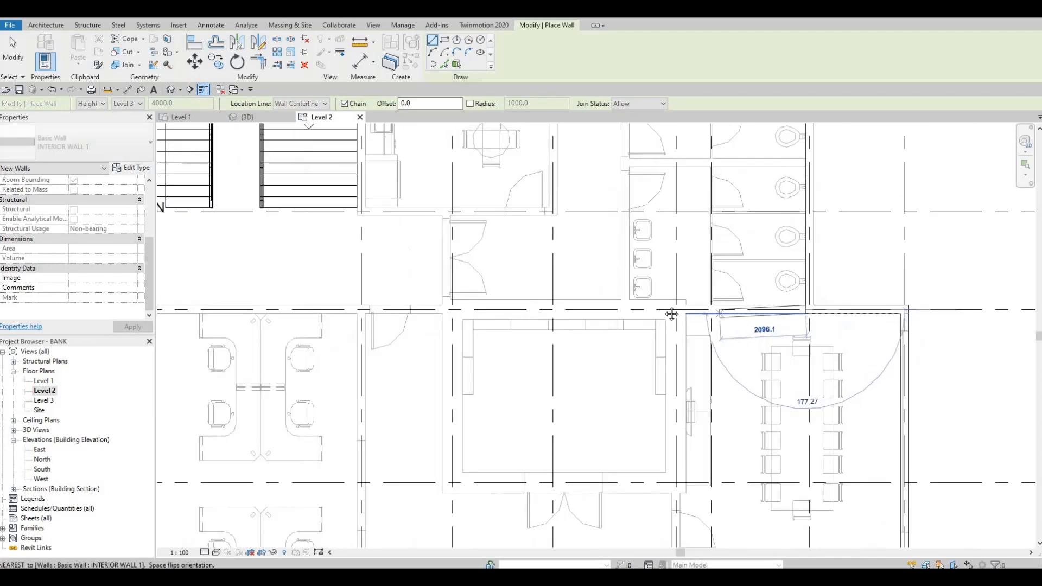
middle_drag(318, 305, 365, 312)
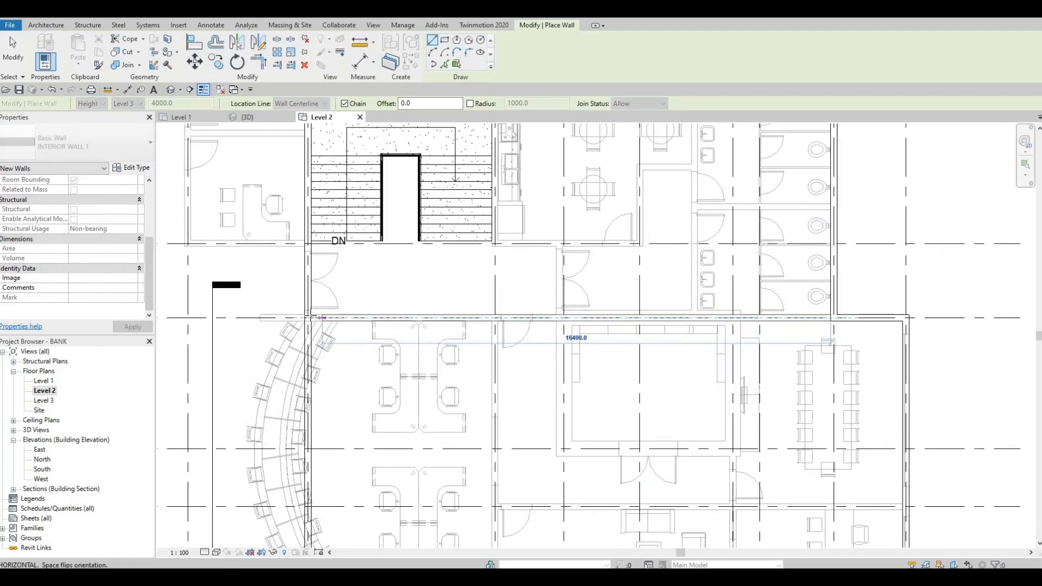
click(308, 318)
key(Escape)
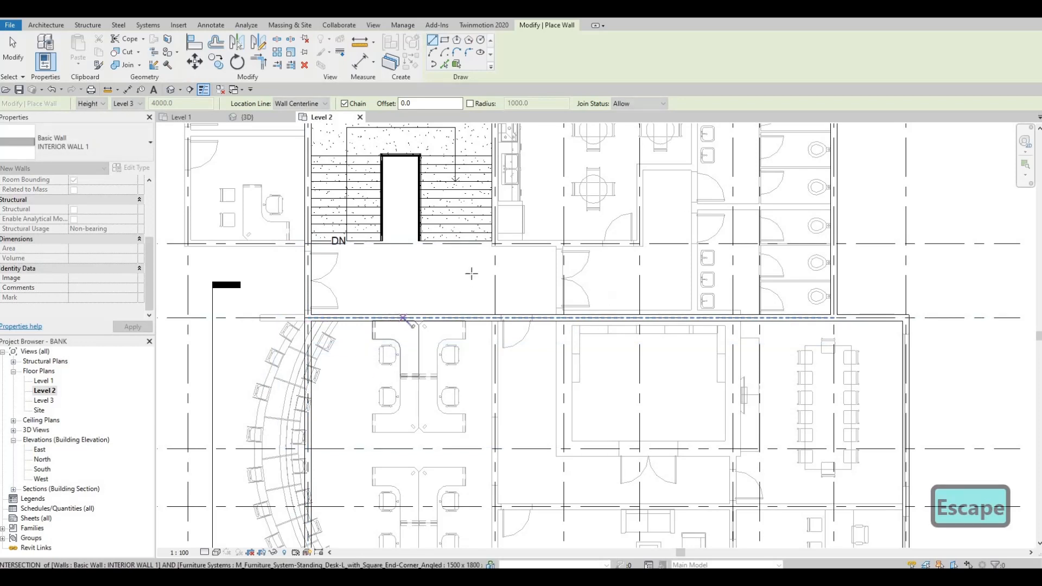
Step: On the Level 2 plan, draw an INTERIOR WALL 1 wall along grid 6 beside the stairs, from the grid B exterior wall to grid C
middle_drag(483, 214, 479, 311)
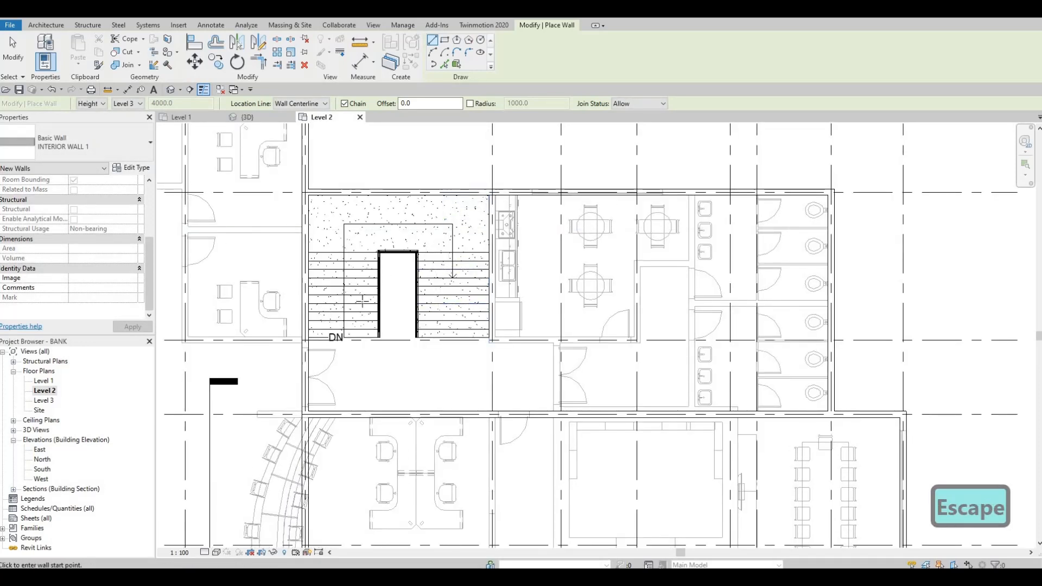
scroll(493, 190, up, 4)
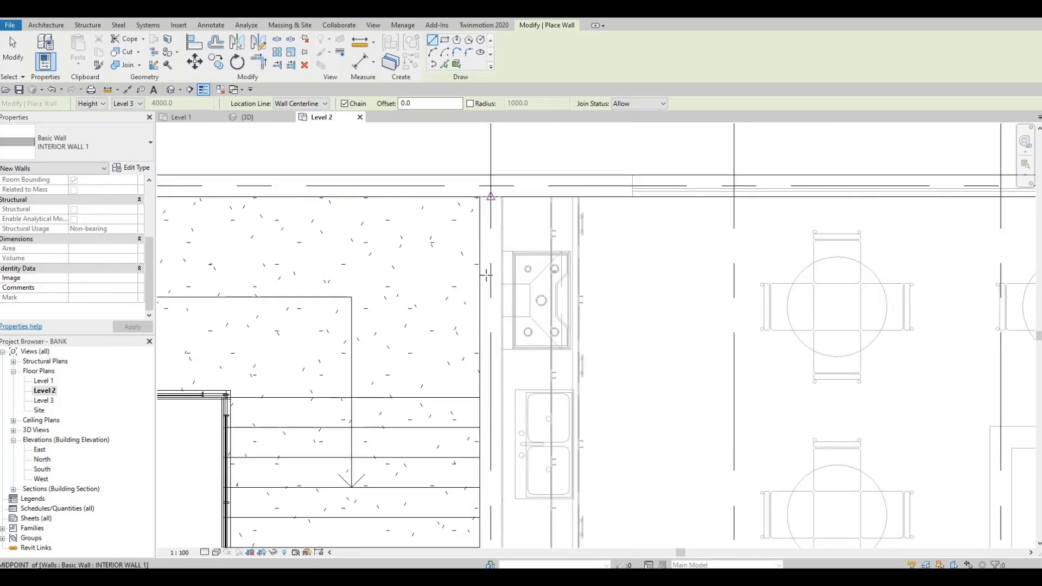
click(490, 196)
scroll(486, 234, down, 1)
middle_drag(477, 541, 488, 391)
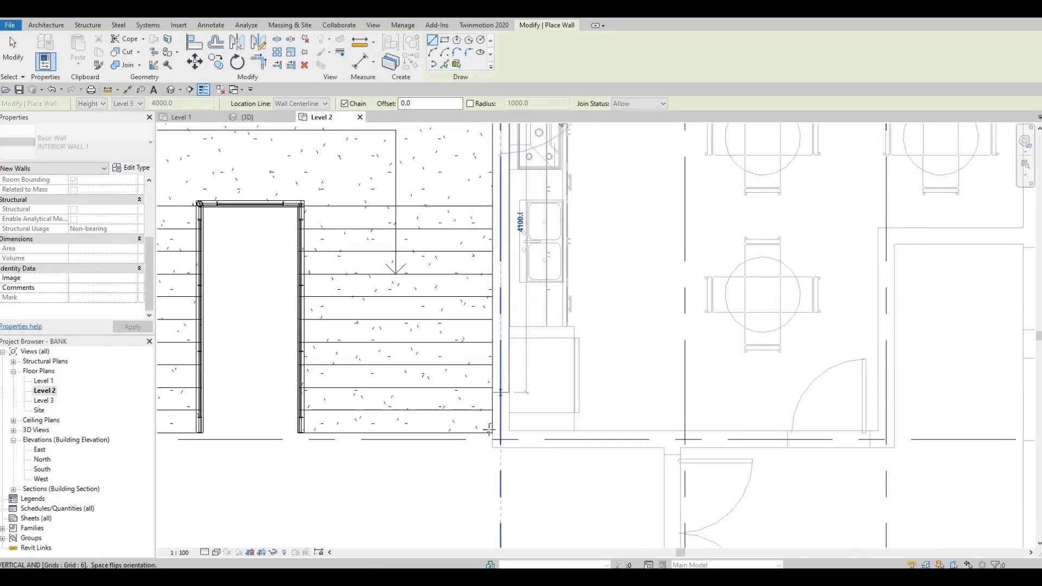
middle_drag(489, 430, 425, 422)
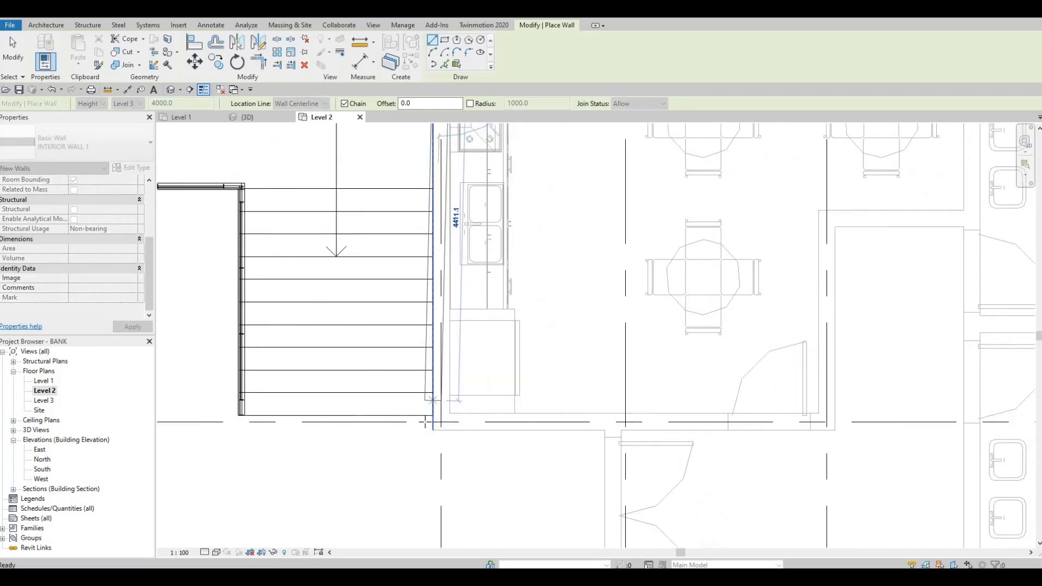
click(425, 421)
Step: Continue the wall chain along grid C from grid 6 to the outline of the washroom wall between grids 8 and 9, ending the chain there
middle_drag(802, 411, 528, 413)
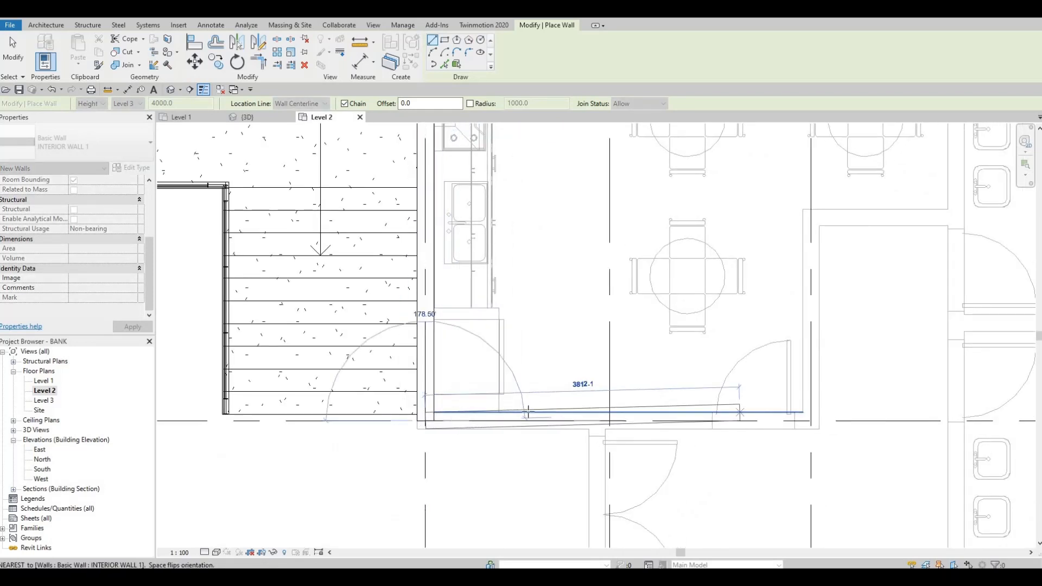
scroll(513, 414, down, 3)
scroll(840, 428, down, 2)
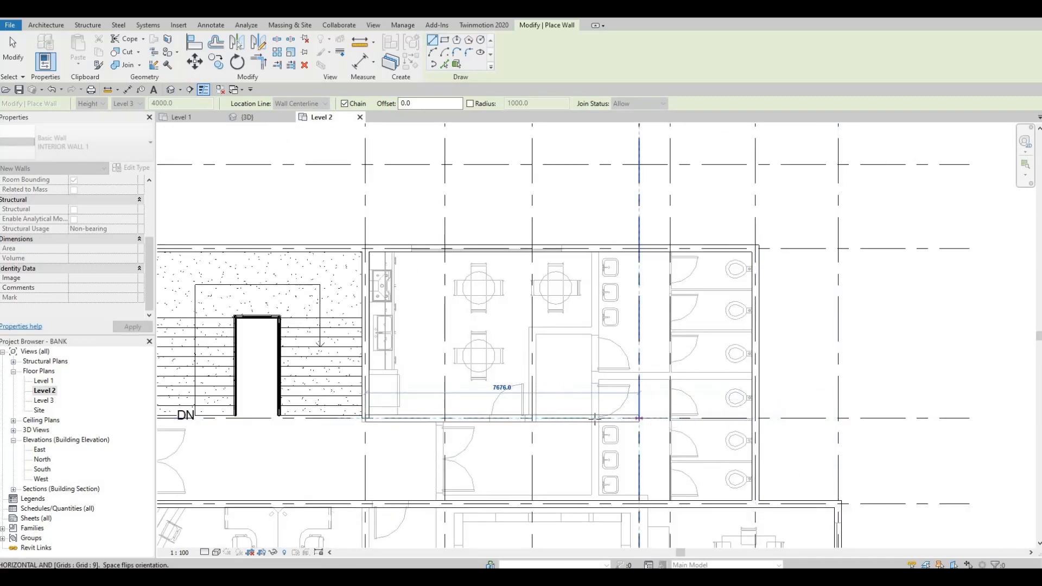
click(595, 421)
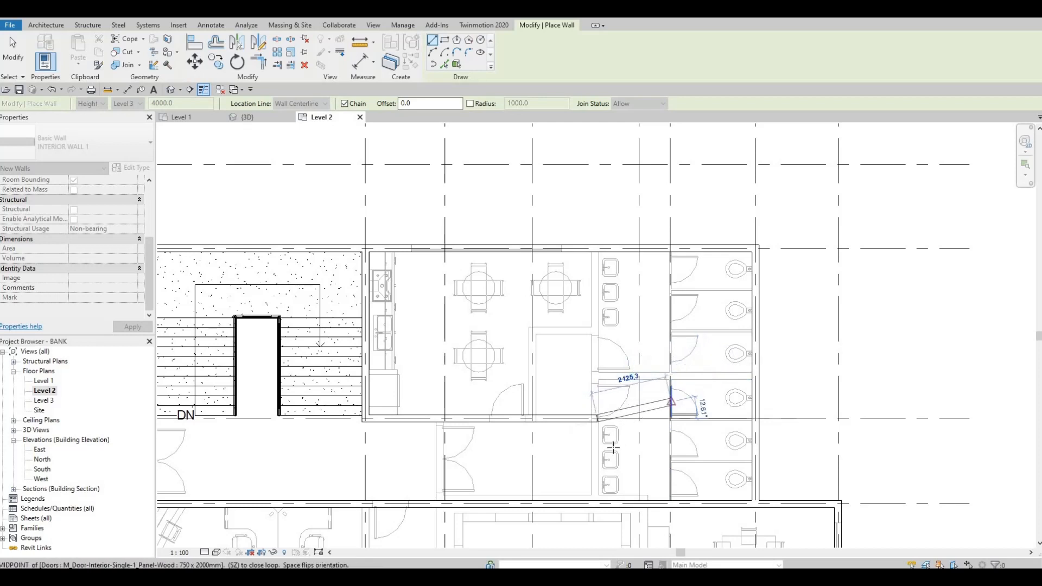
key(Escape)
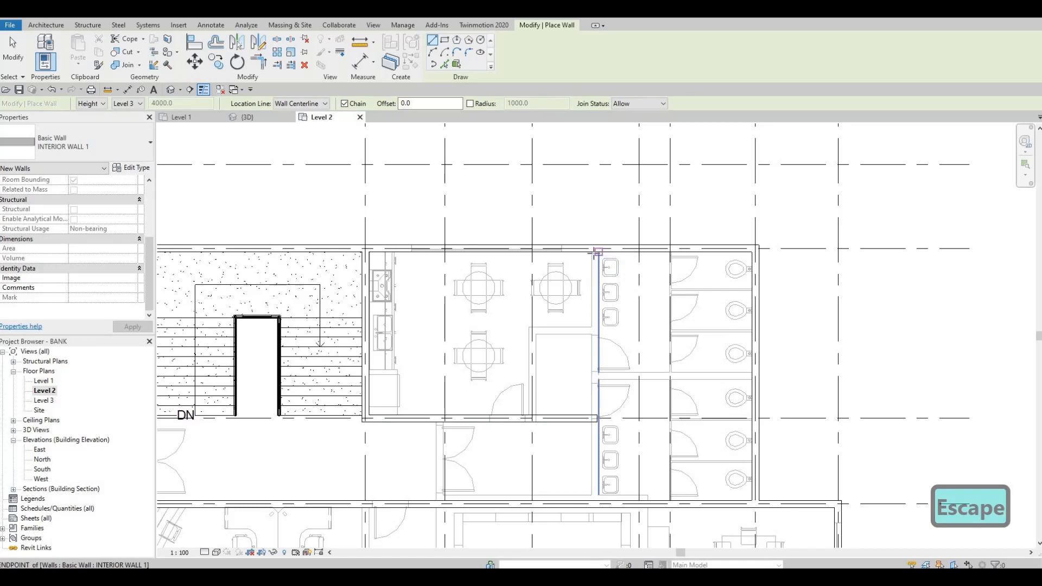
Step: Draw an INTERIOR WALL 1 wall between the dining area and the washrooms, from the grid B exterior wall to the grid D wall
scroll(592, 252, up, 3)
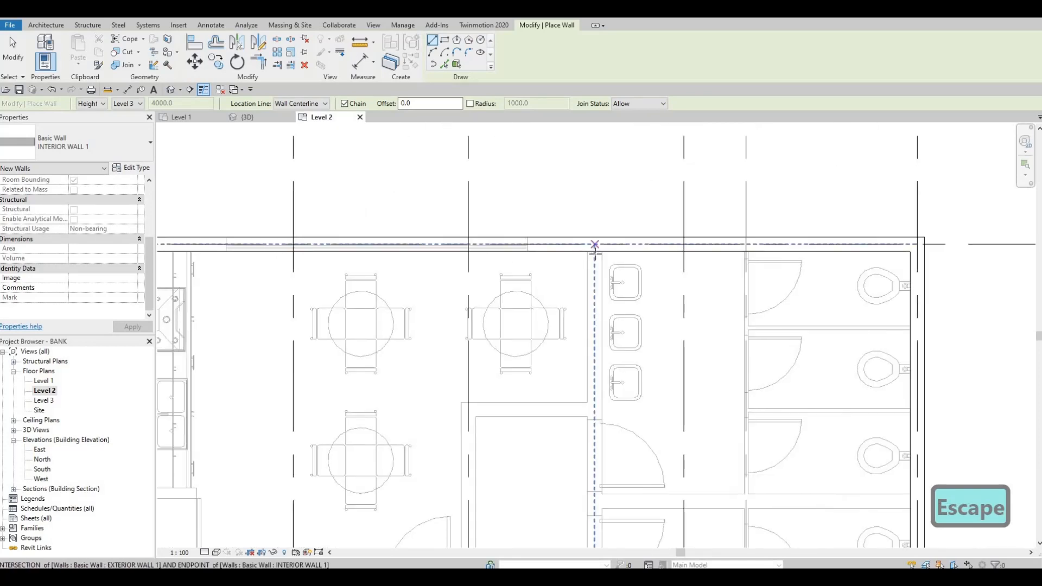
click(588, 293)
scroll(589, 282, down, 3)
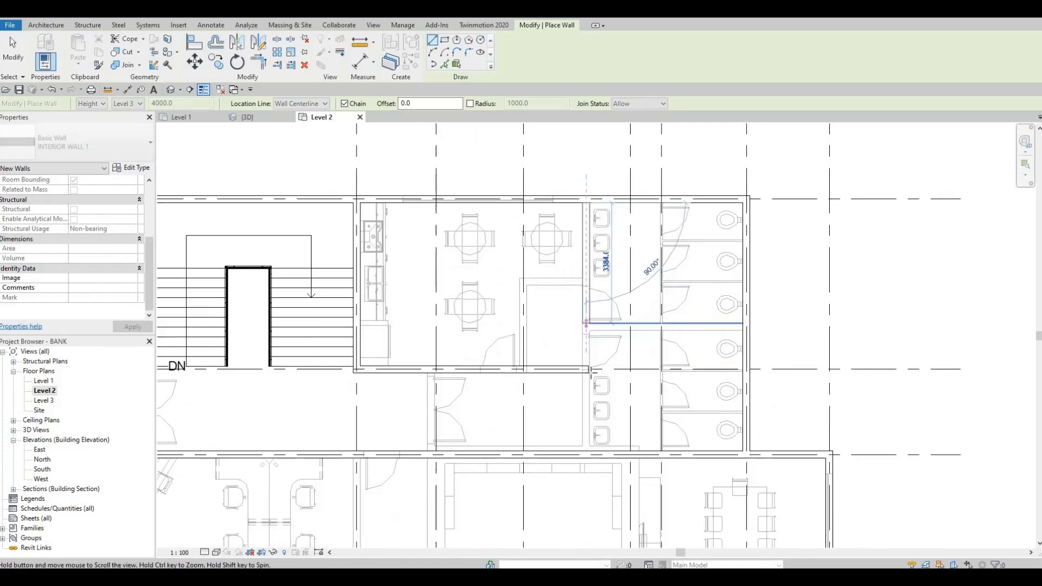
scroll(588, 280, up, 5)
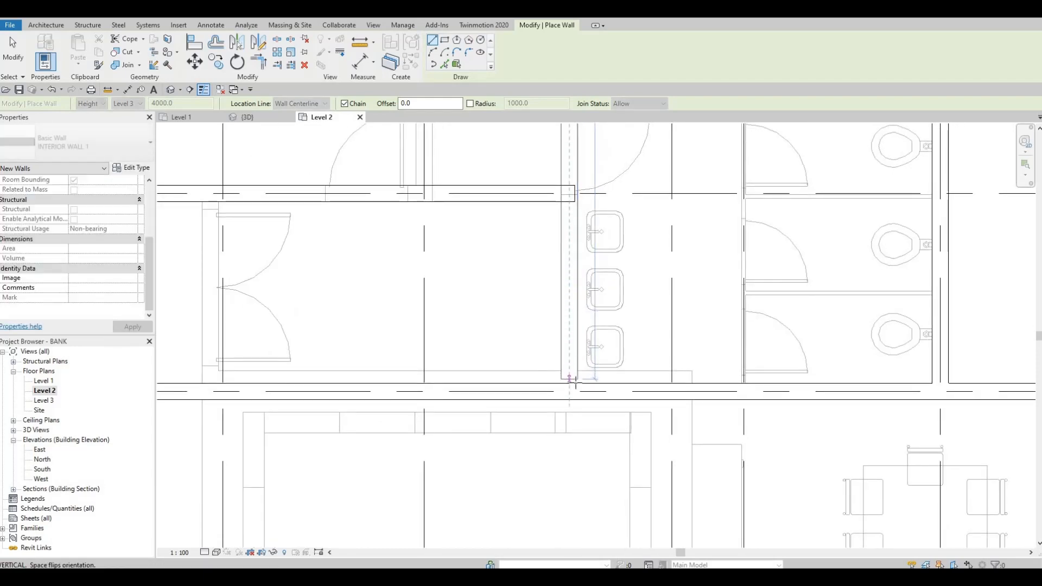
click(569, 383)
scroll(561, 353, down, 2)
key(Escape)
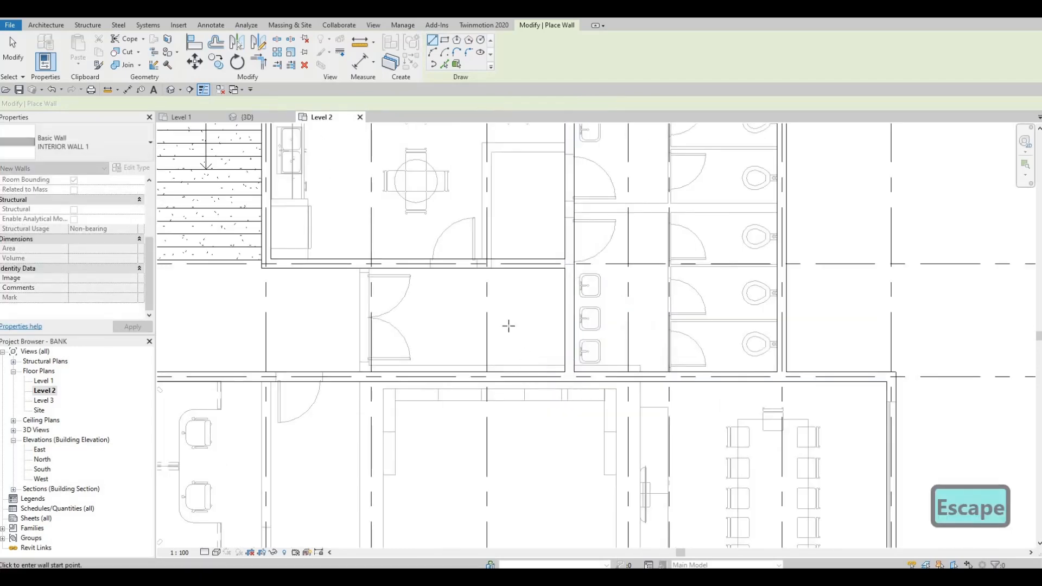
Step: Draw L-shaped INTERIOR WALL 1 walls around the small room beside the washrooms, from the washroom wall to grid 8 and along it to the grid C wall
scroll(508, 326, down, 1)
middle_drag(508, 325, 520, 403)
middle_drag(537, 300, 537, 326)
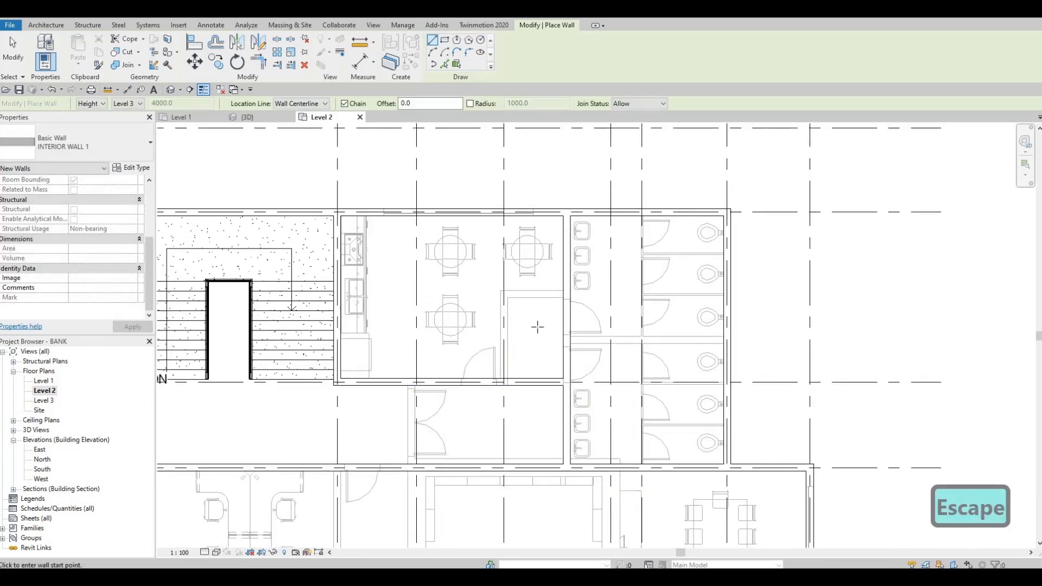
middle_drag(549, 277, 549, 247)
scroll(574, 262, up, 3)
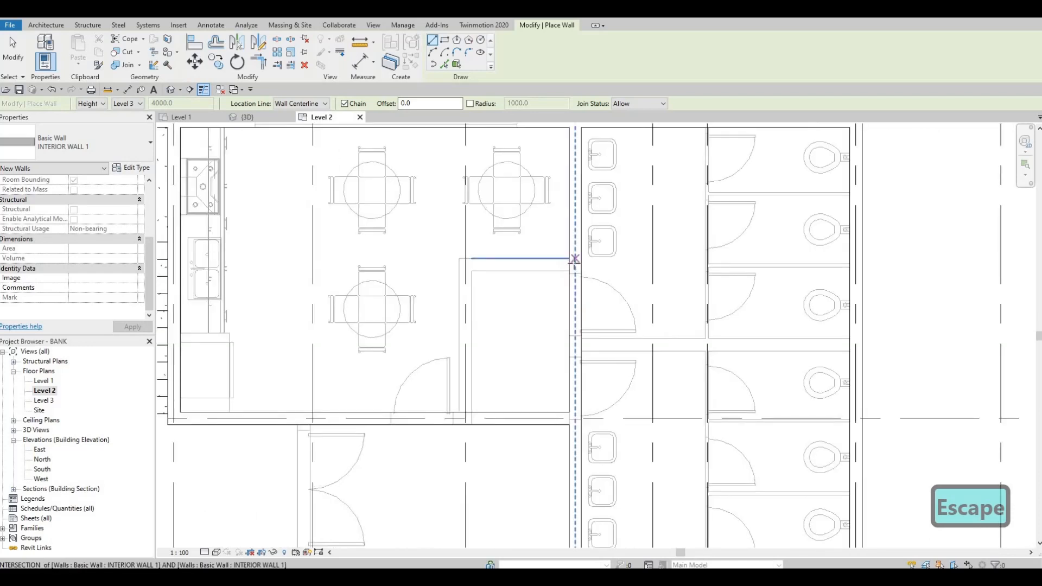
click(575, 265)
click(467, 264)
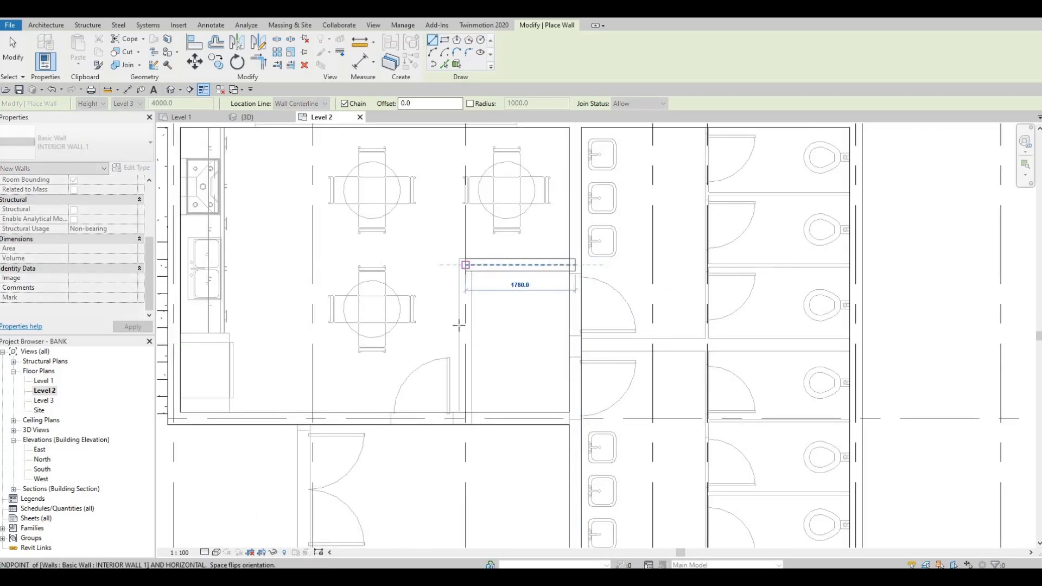
click(485, 390)
key(Escape)
key(Escape)
key(Escape)
key(Escape)
scroll(475, 317, up, 2)
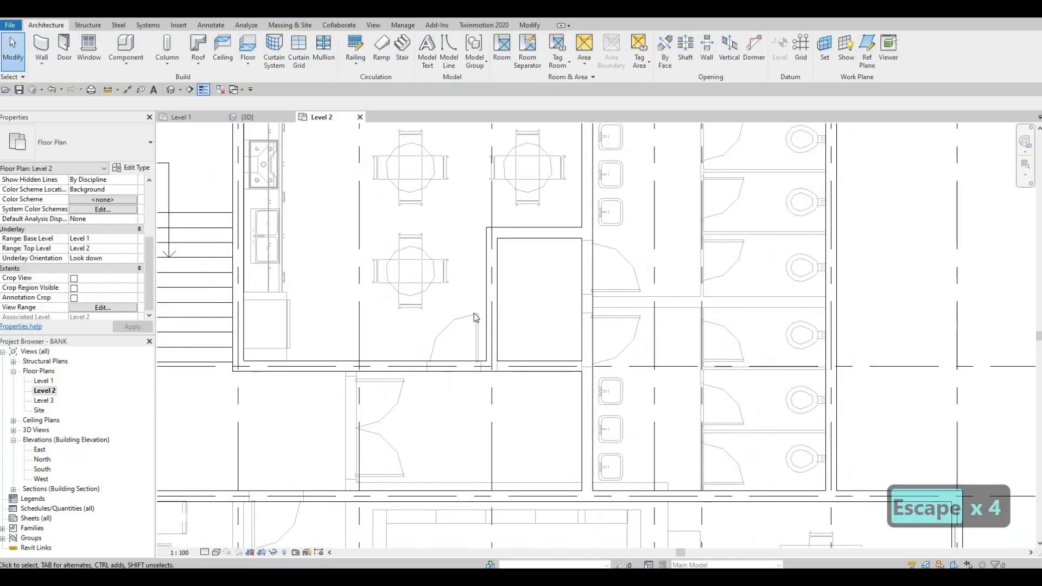
key(Escape)
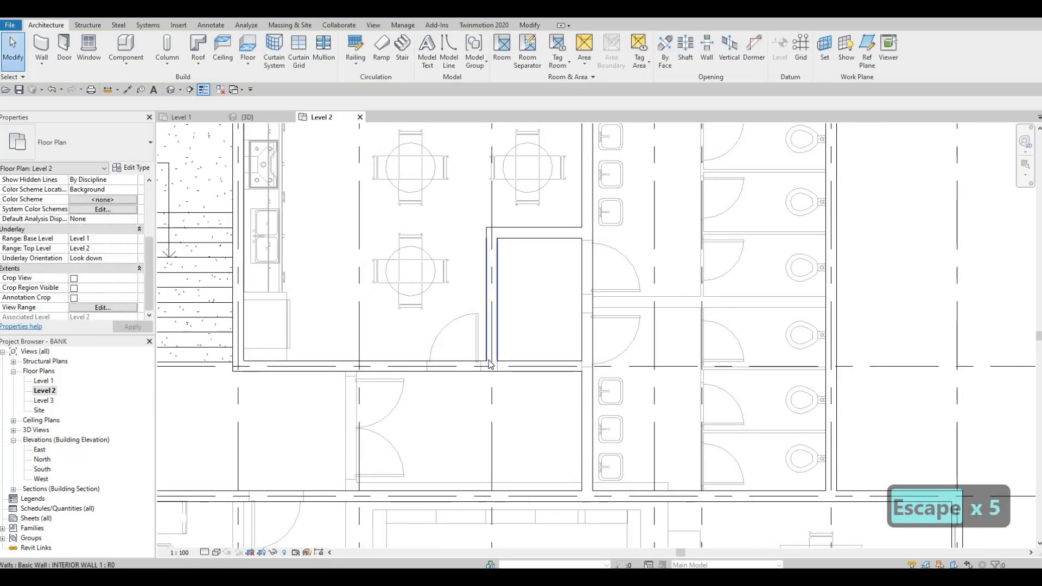
Step: Trim the small room's grid 8 wall and the dining area's grid C wall into a corner
key(Escape)
key(Escape)
key(t)
key(r)
click(494, 334)
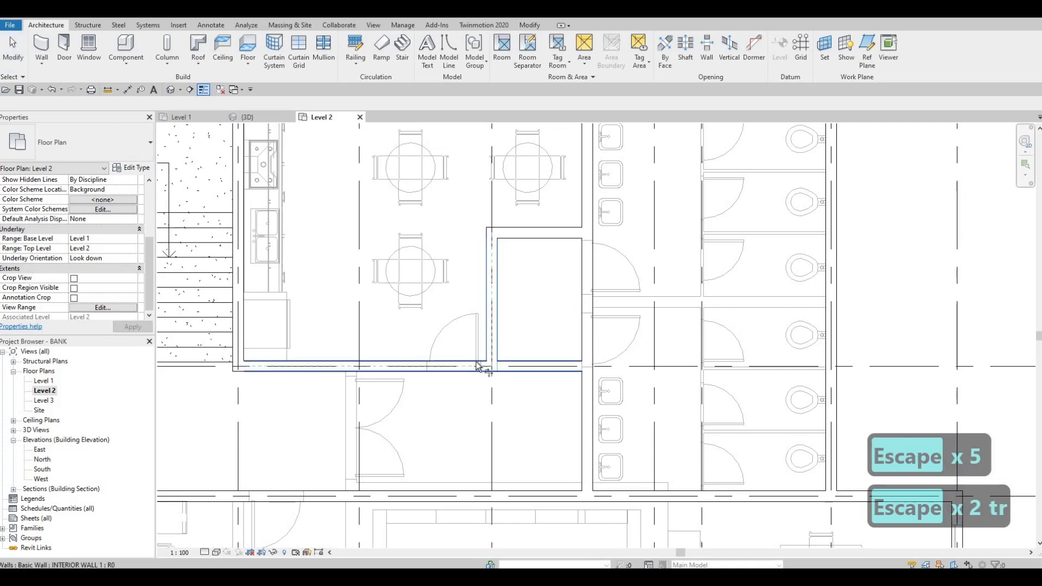
click(480, 363)
key(Escape)
scroll(477, 353, down, 2)
key(Escape)
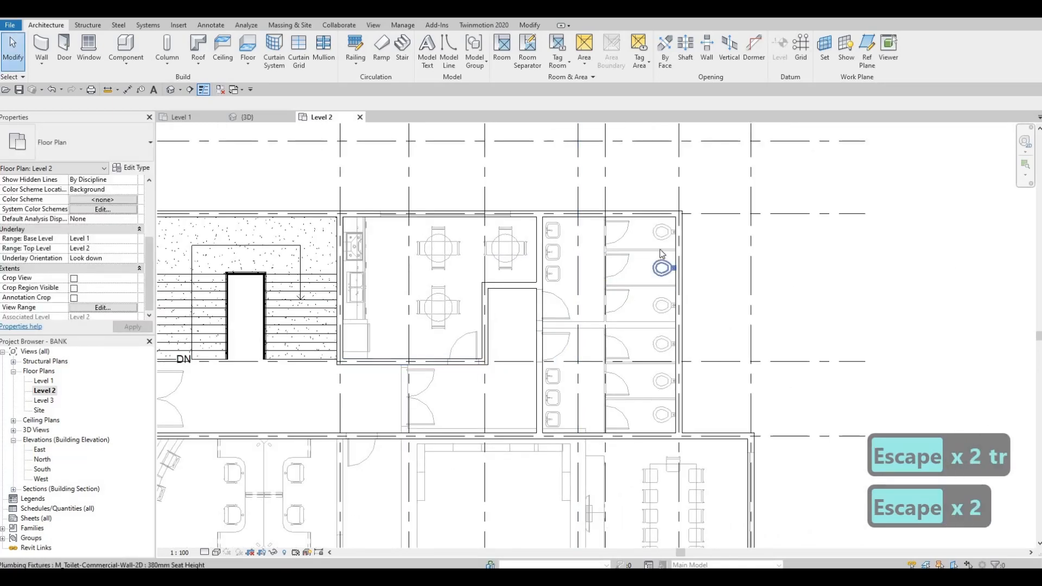
key(Escape)
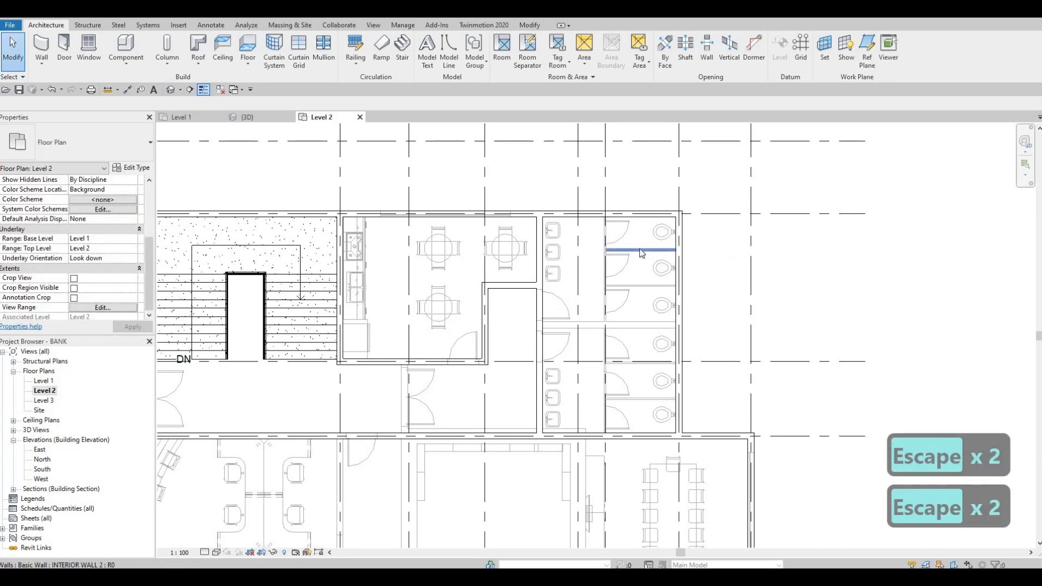
Step: Create a wall similar to the underlay's INTERIOR WALL 2 along the toilet stall fronts on grid 10, from the grid B exterior wall to the grid D wall
click(642, 250)
key(c)
key(s)
scroll(566, 204, up, 5)
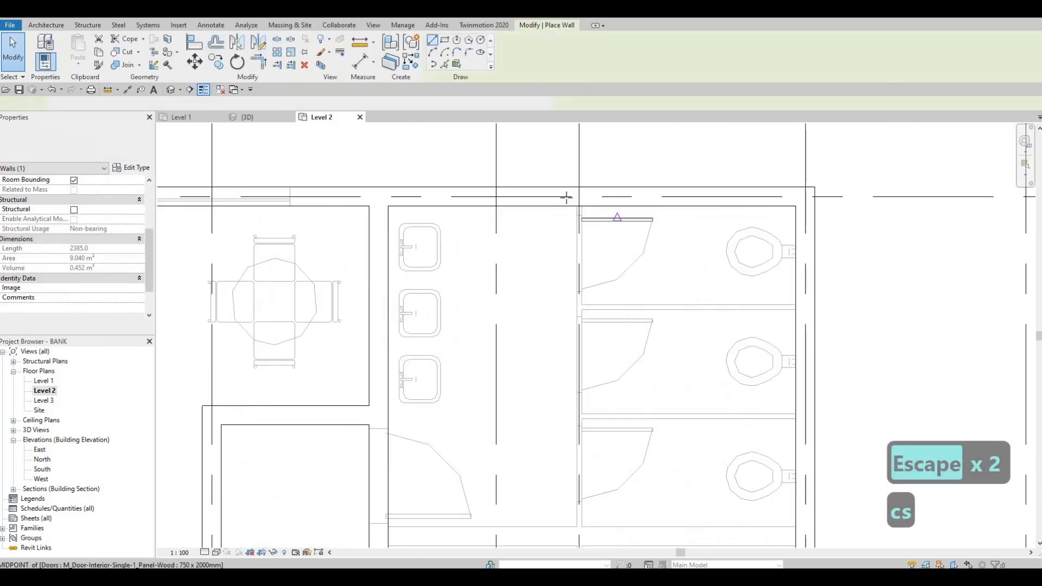
scroll(566, 204, up, 3)
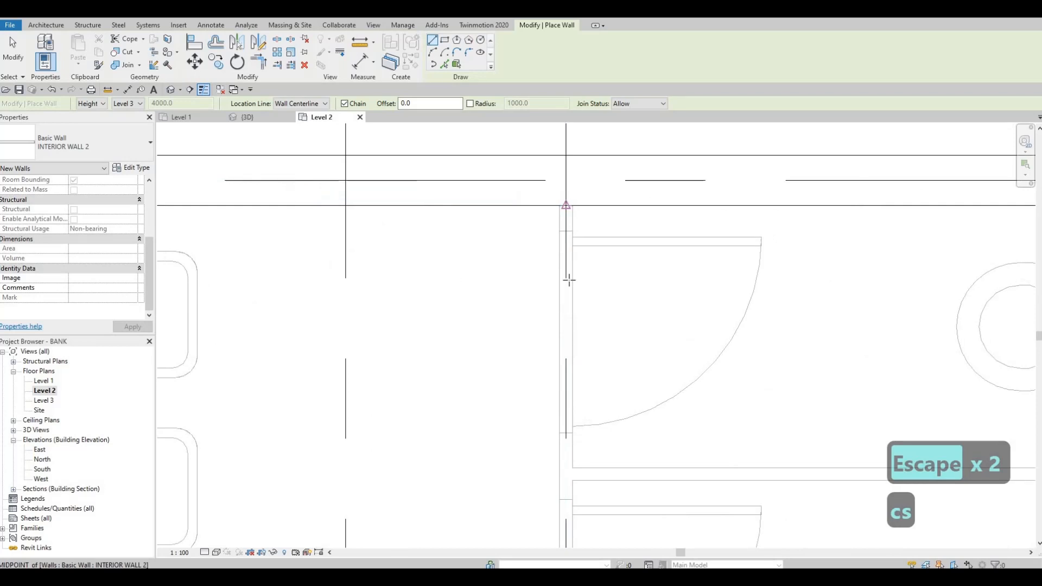
click(567, 202)
scroll(562, 304, down, 2)
scroll(565, 351, down, 5)
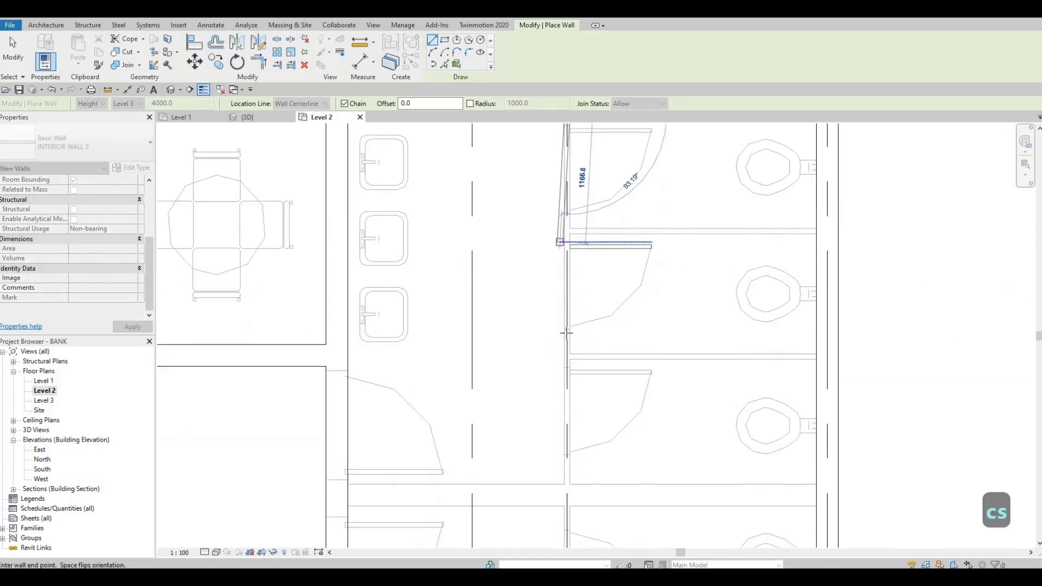
scroll(561, 394, up, 5)
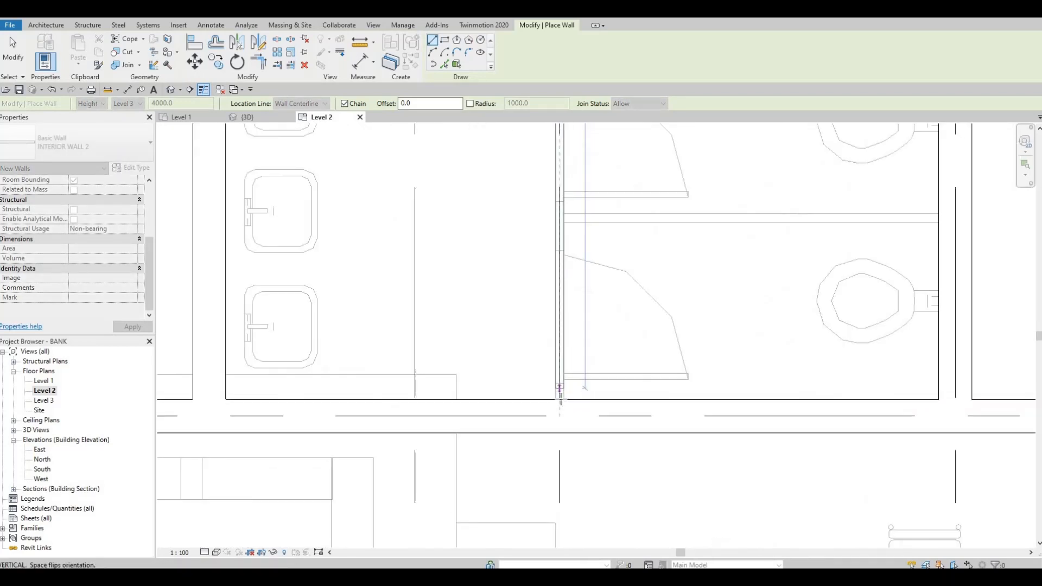
key(Escape)
Step: Draw two INTERIOR WALL 2 partitions separating the three lower toilet stalls, from the grid 11 exterior wall to the stall front wall on grid 10
scroll(705, 303, down, 2)
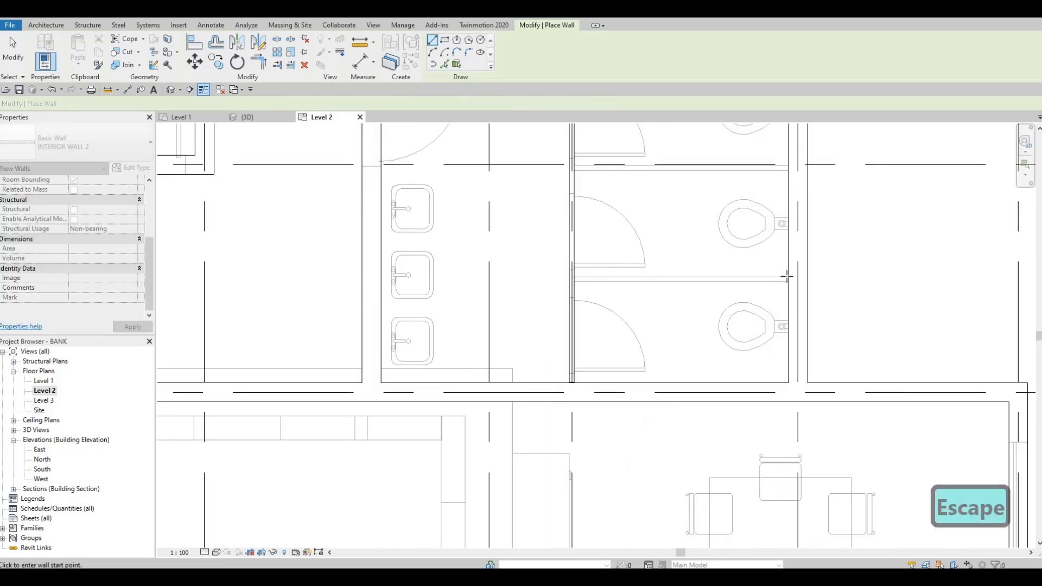
scroll(790, 278, up, 3)
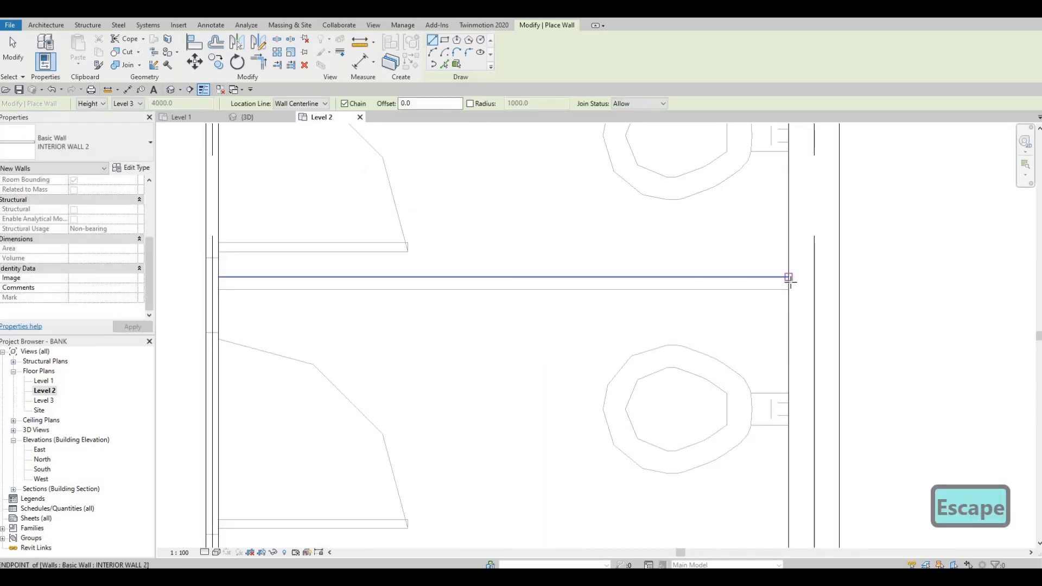
click(214, 283)
key(Escape)
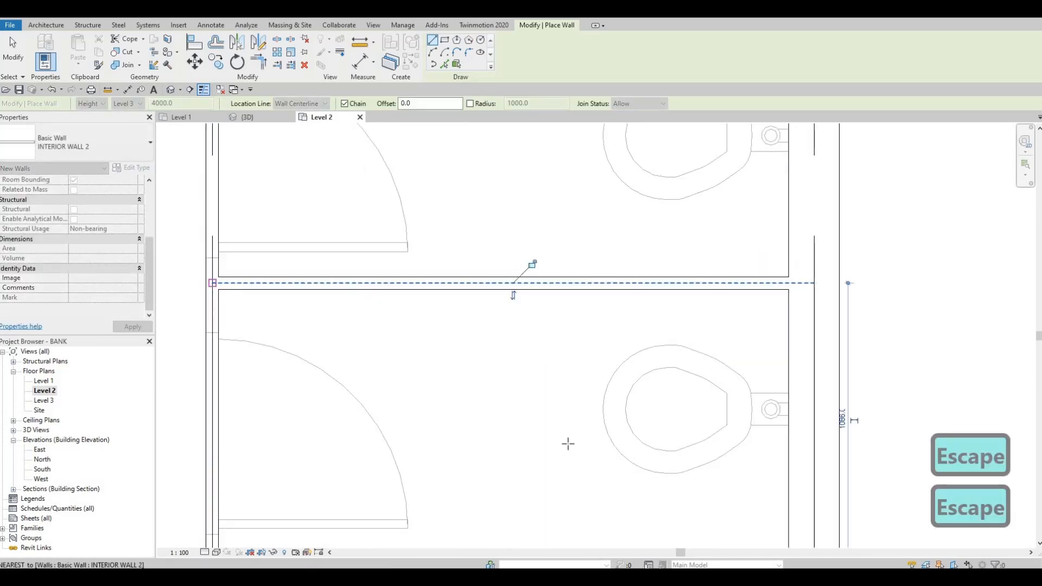
scroll(678, 372, down, 3)
scroll(678, 371, up, 4)
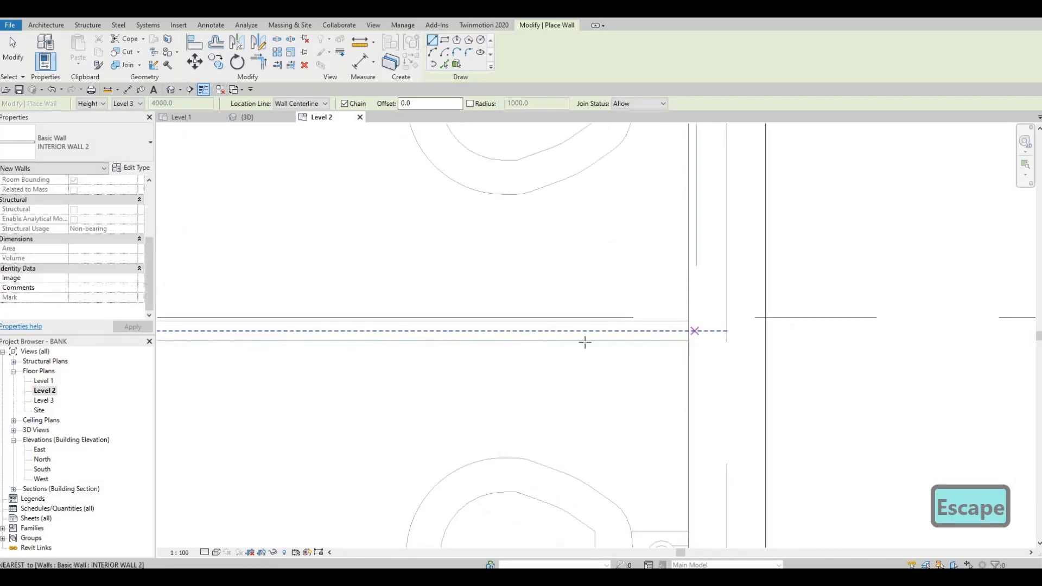
scroll(731, 366, down, 4)
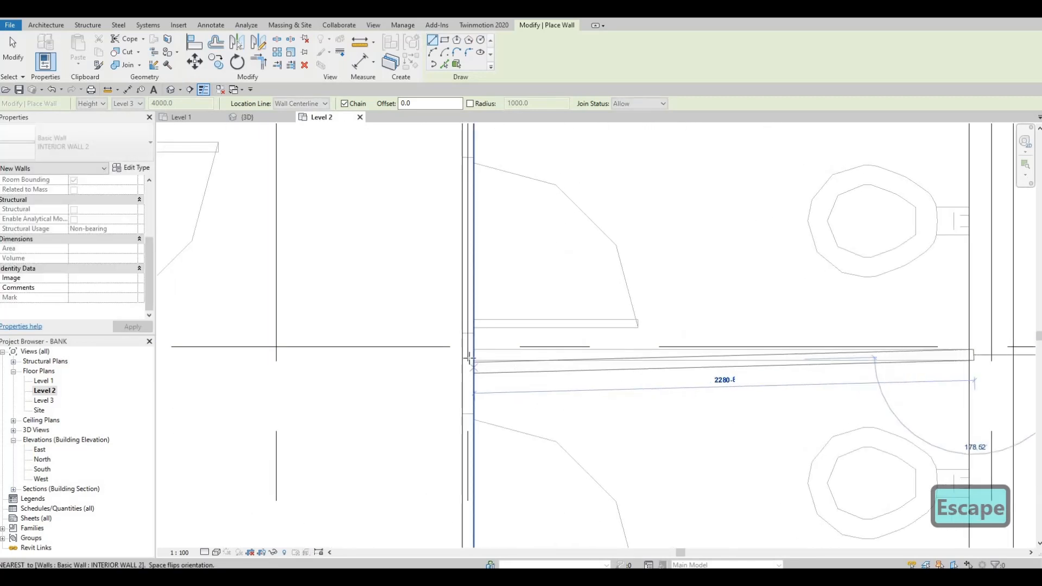
scroll(563, 447, down, 4)
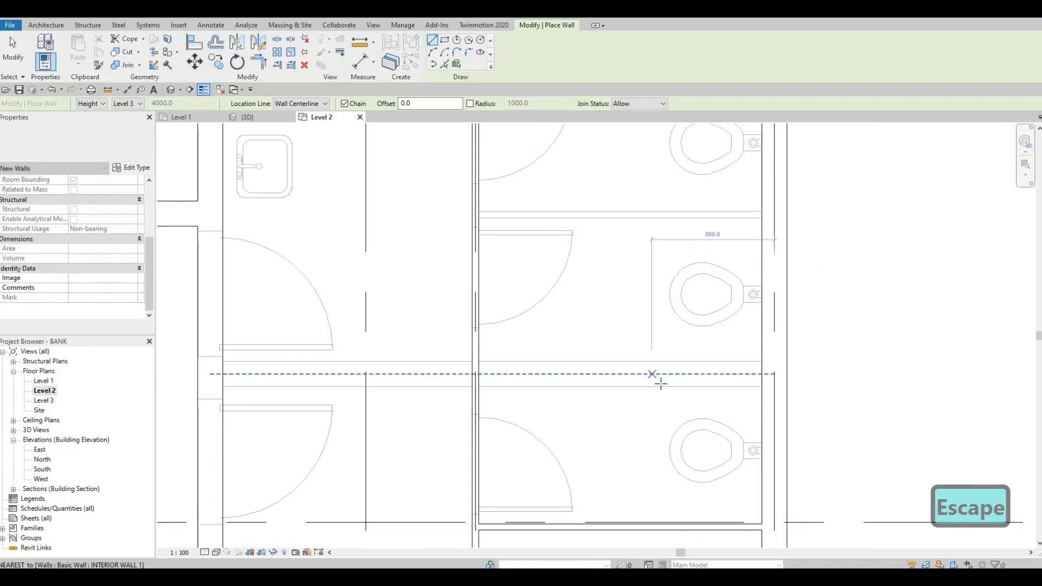
Step: Draw an INTERIOR WALL 2 partition between the second and third toilet stalls from grid B, ending at the stall front wall
scroll(732, 320, up, 2)
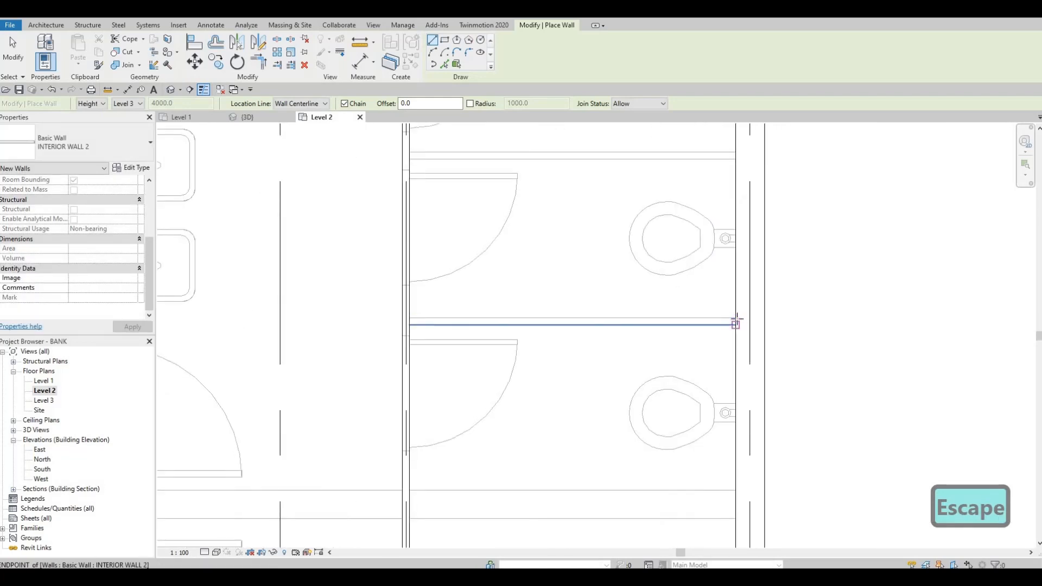
click(735, 320)
scroll(706, 320, up, 2)
scroll(336, 337, up, 2)
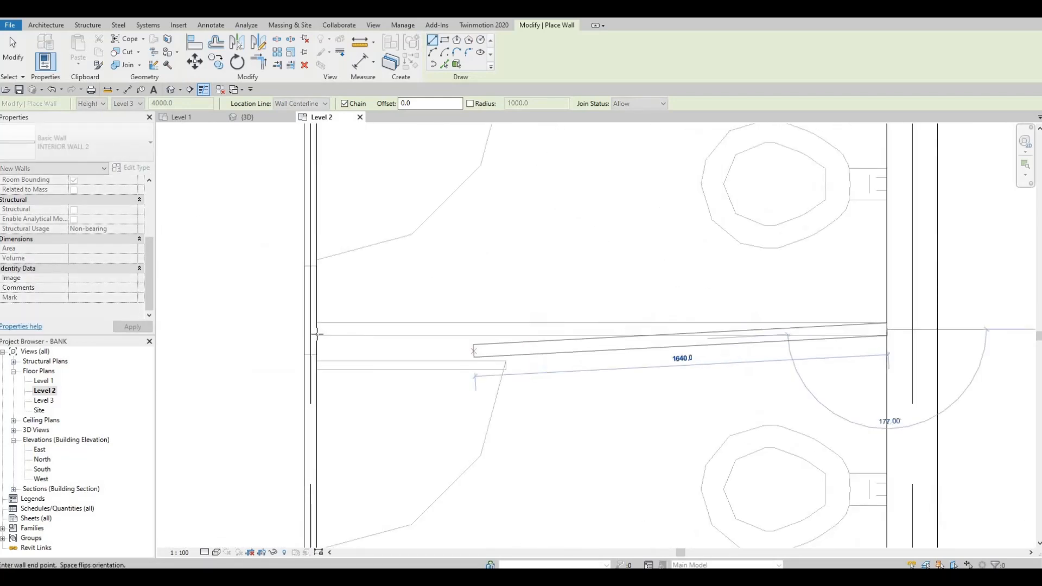
click(317, 330)
key(Escape)
Step: Draw an INTERIOR WALL 2 partition between the first two toilet stalls nearest grid B, from the exterior wall to the stall front wall
scroll(493, 422, down, 2)
mouse_move(710, 236)
middle_down()
mouse_move(664, 277)
mouse_move(645, 341)
middle_up()
scroll(645, 340, down, 1)
scroll(686, 283, up, 3)
click(686, 283)
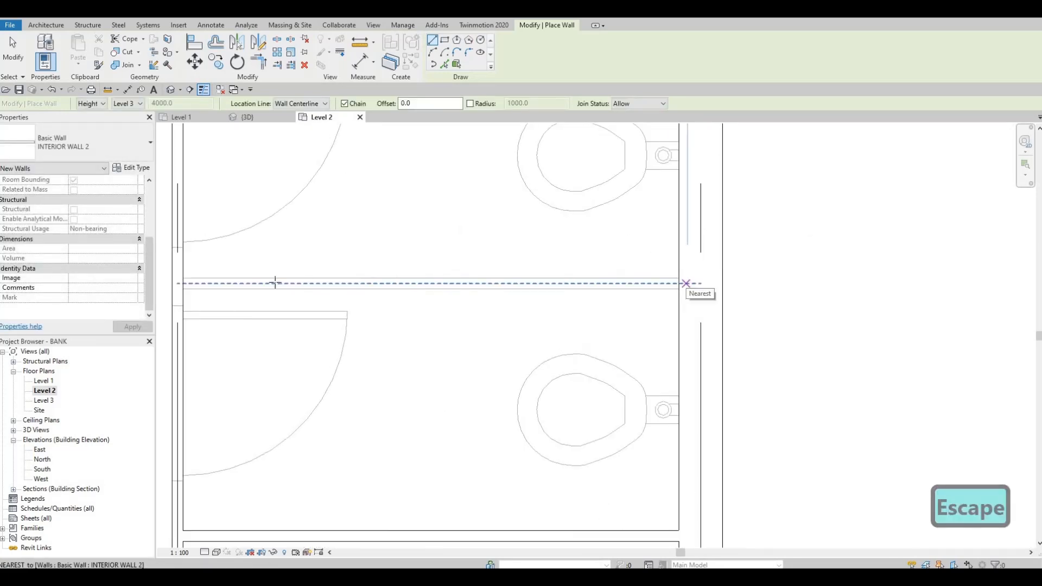
click(686, 283)
click(182, 283)
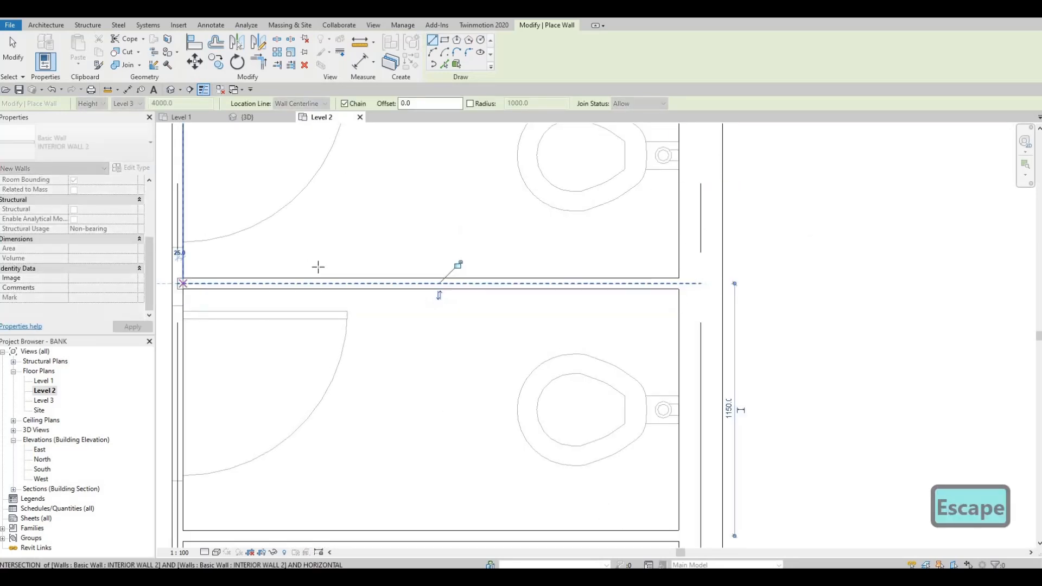
scroll(337, 364, down, 3)
key(Escape)
middle_drag(417, 269, 450, 298)
scroll(449, 299, down, 3)
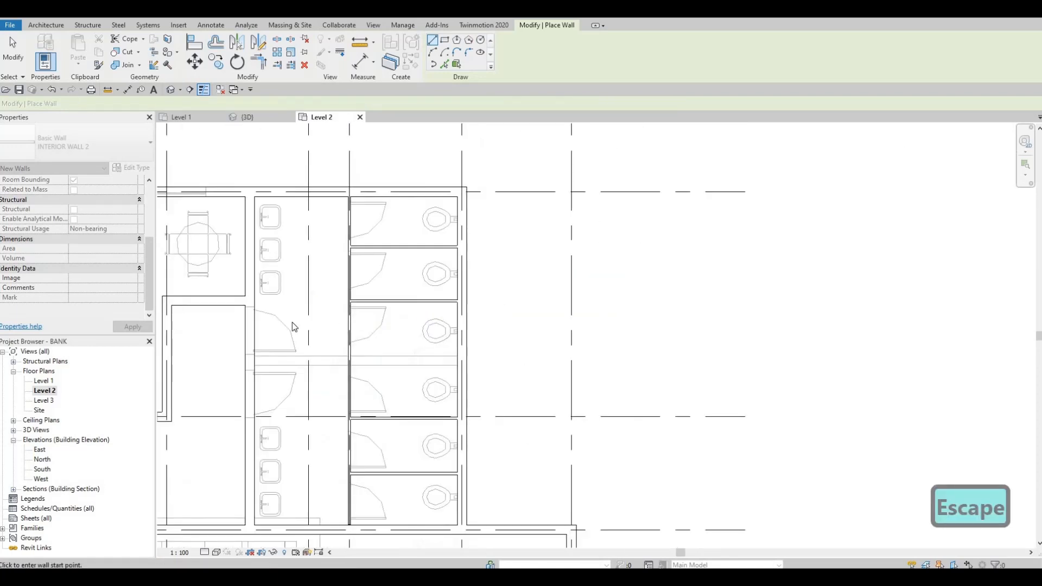
Step: Create a wall similar to the existing INTERIOR WALL 1 dividing the two restrooms, from the sink-side wall to the grid 11 exterior wall
middle_drag(243, 384, 266, 343)
key(Escape)
key(Escape)
click(266, 339)
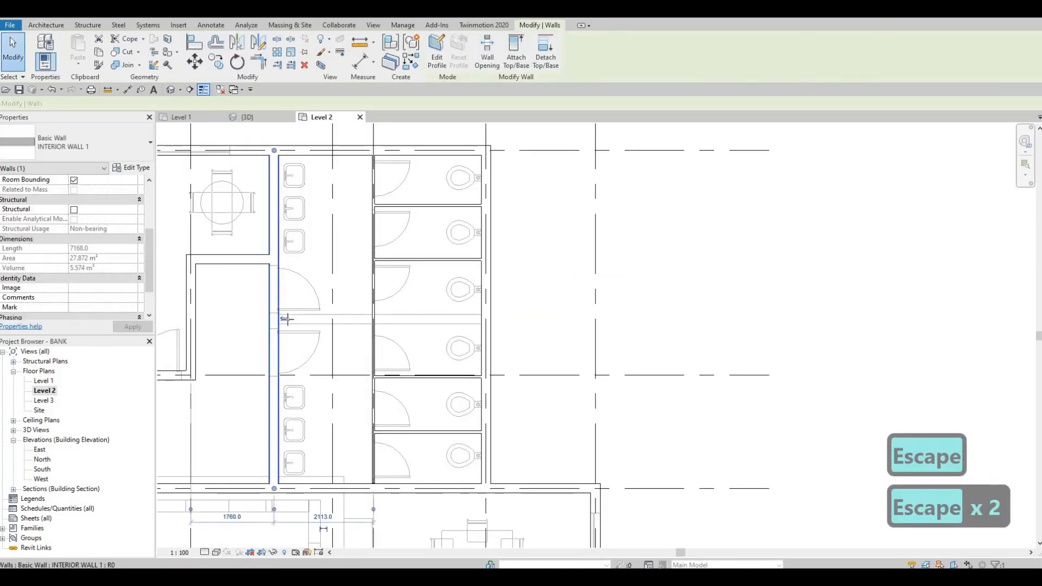
key(c)
key(s)
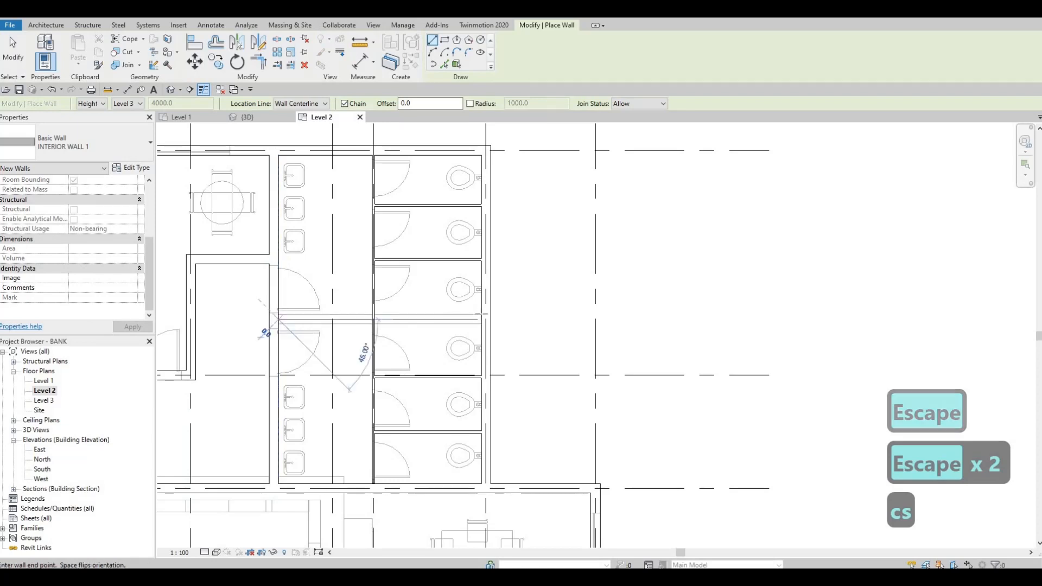
click(279, 318)
click(474, 319)
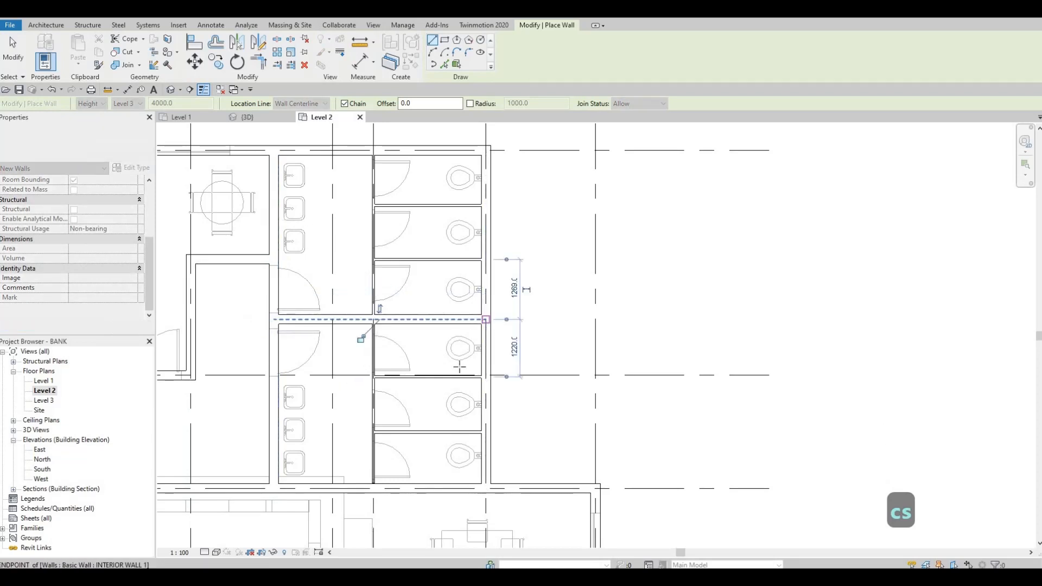
key(Escape)
scroll(477, 320, down, 4)
middle_drag(474, 354, 491, 379)
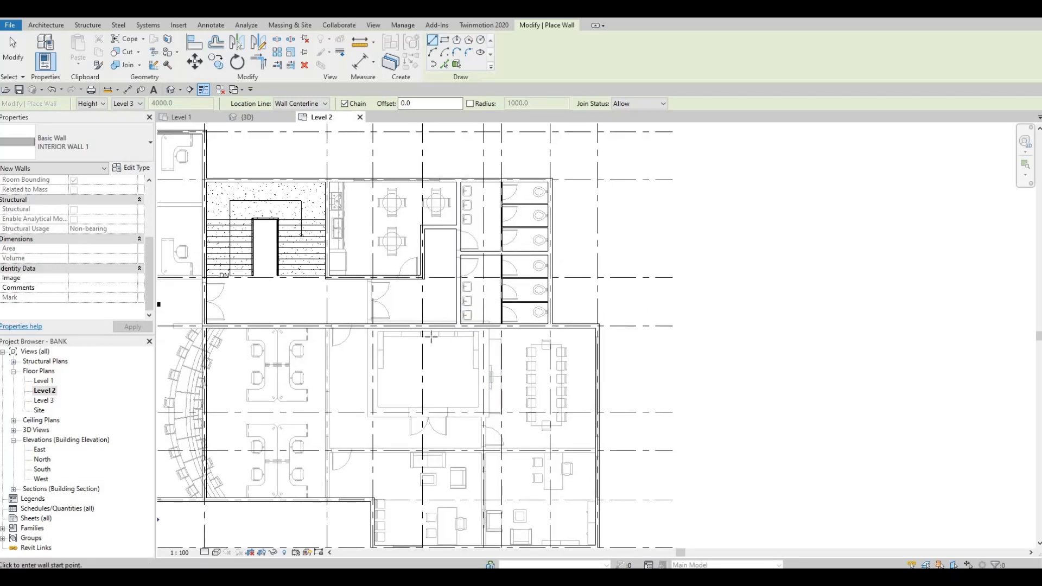
mouse_move(434, 327)
middle_down()
mouse_move(451, 404)
mouse_move(454, 340)
middle_up()
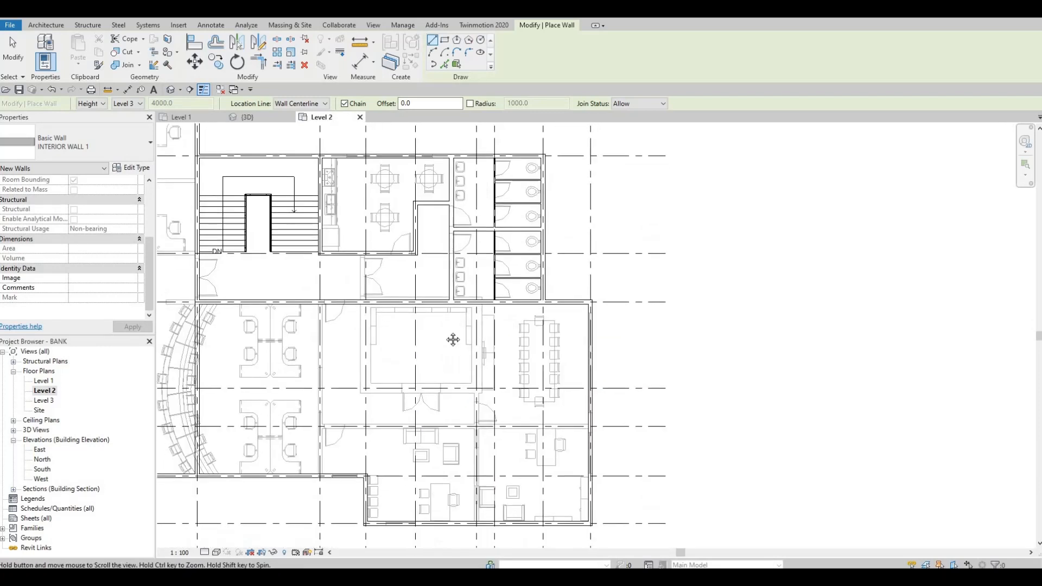
middle_drag(457, 212, 460, 247)
key(Escape)
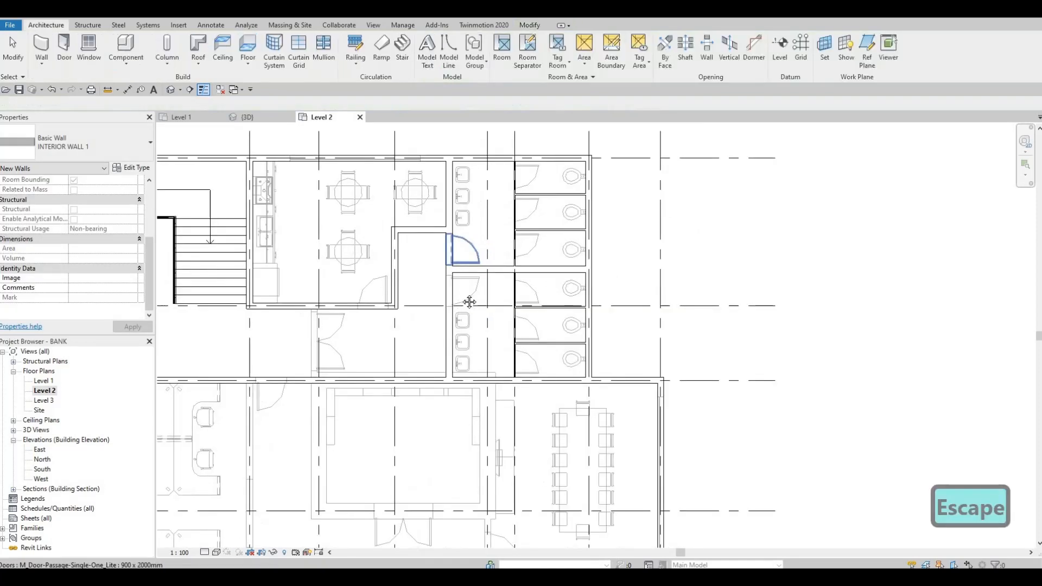
Step: Place a 900 x 2000mm M_Door-Passage-Single-One_Lite similar to the underlay door at the entrance of the restroom nearest grid B
scroll(468, 298, up, 5)
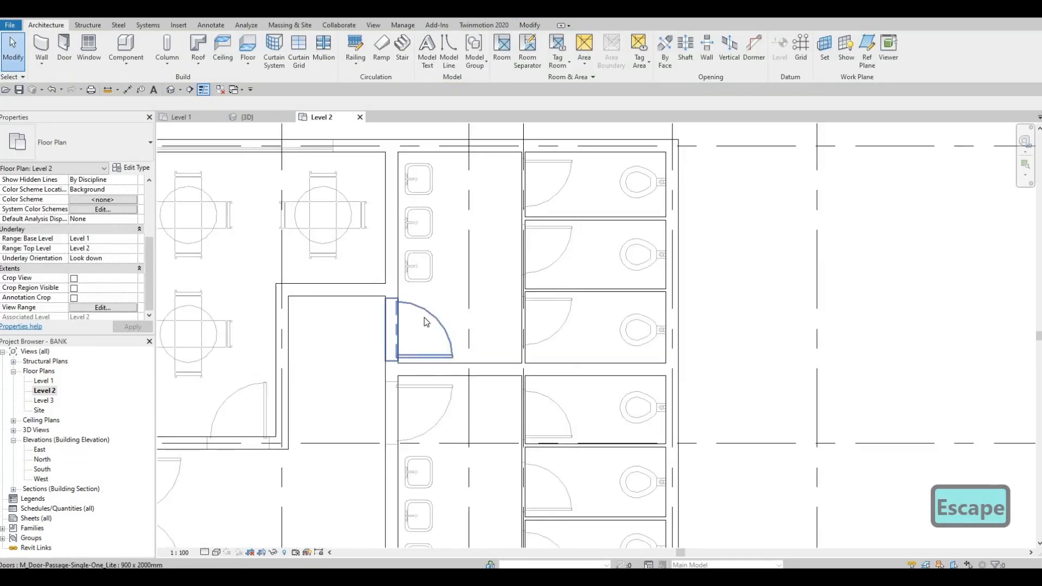
click(430, 316)
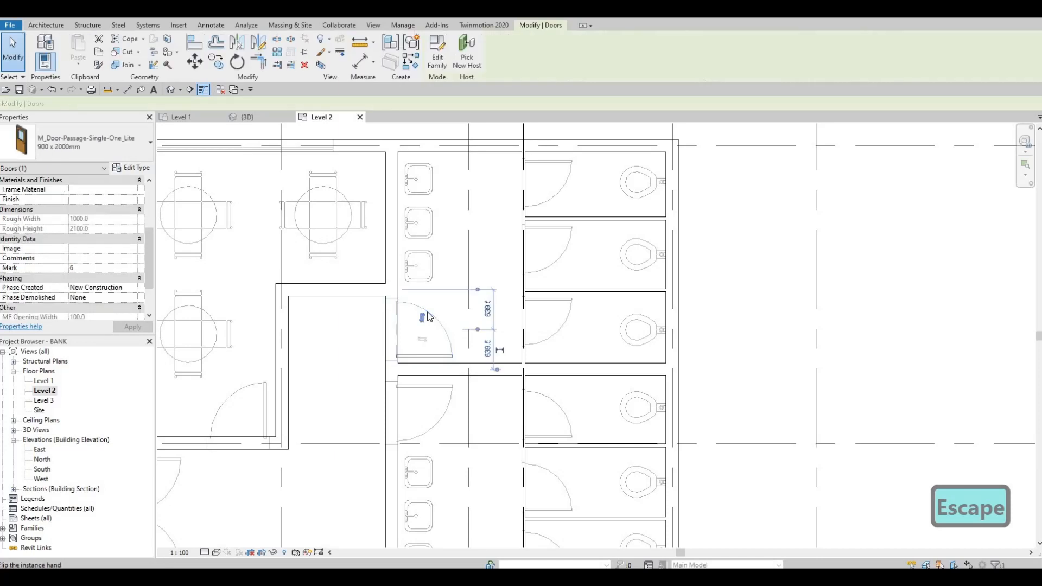
key(c)
key(s)
scroll(367, 324, up, 3)
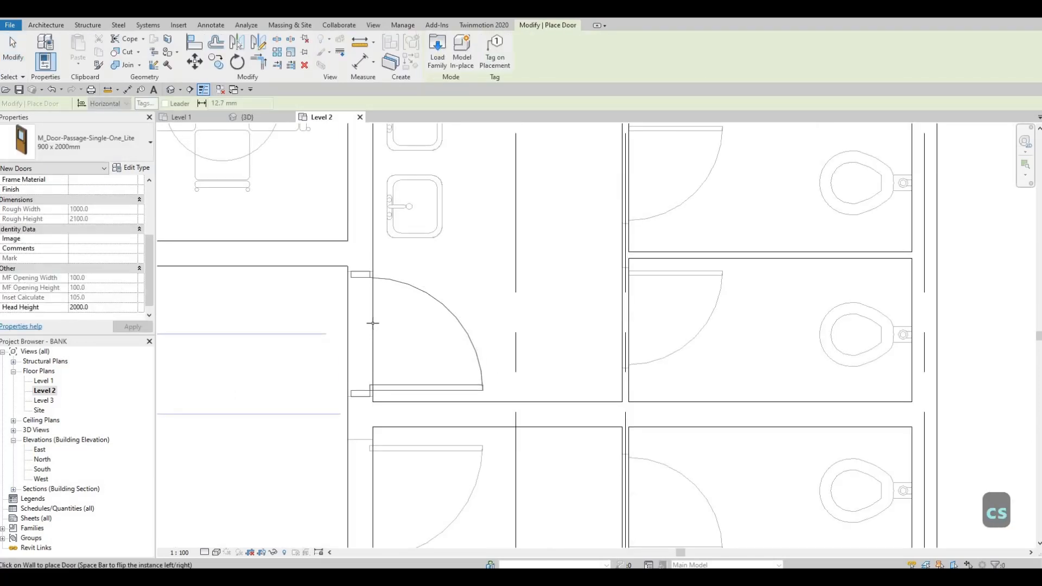
click(376, 333)
Step: Place a matching 900 x 2000mm passage door over the underlay door at the entrance of the restroom nearest grid D
middle_drag(382, 477, 384, 337)
scroll(383, 337, down, 1)
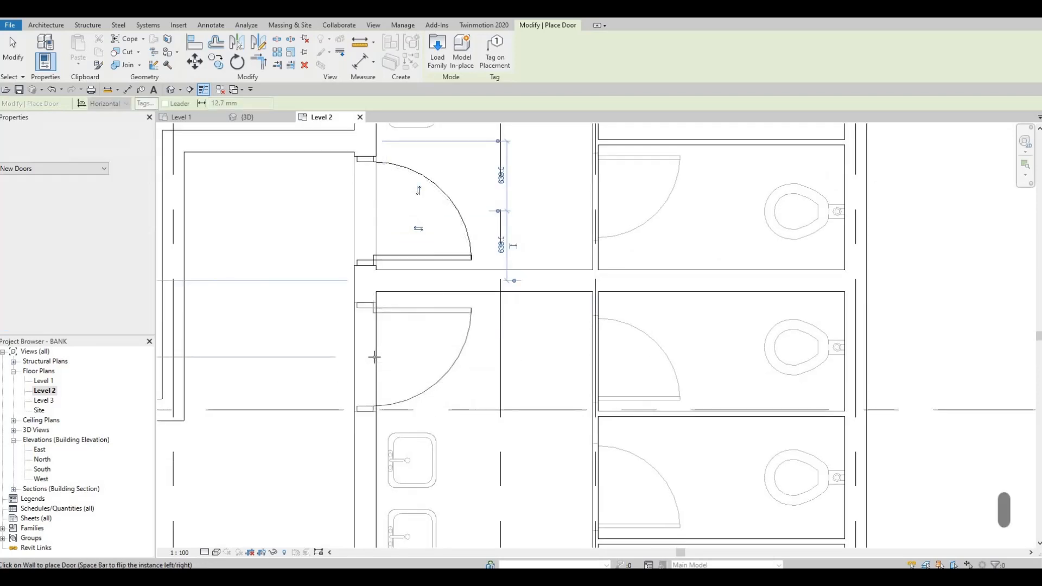
click(383, 335)
scroll(383, 335, down, 3)
key(Escape)
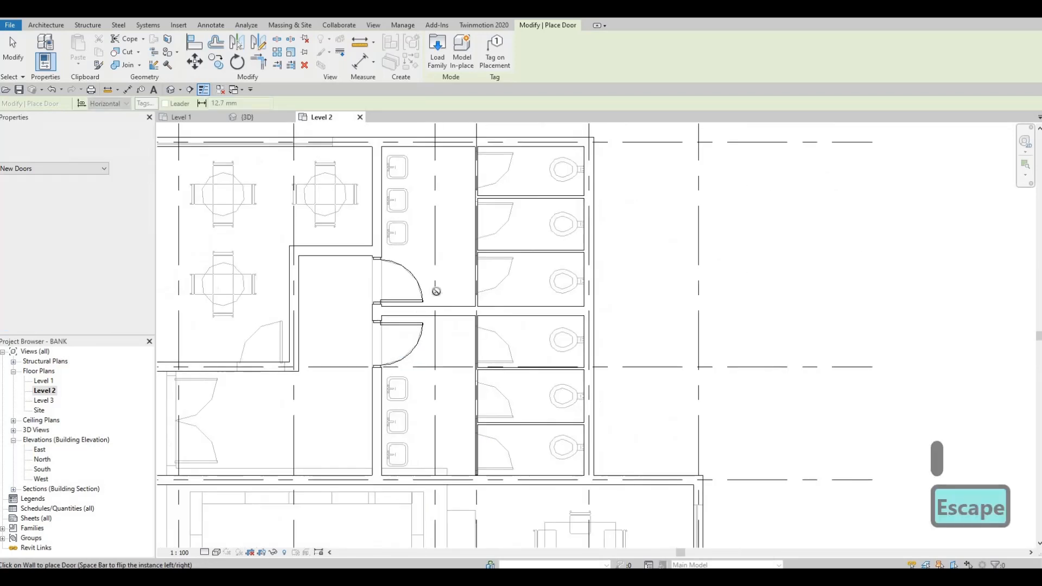
middle_drag(455, 317, 454, 369)
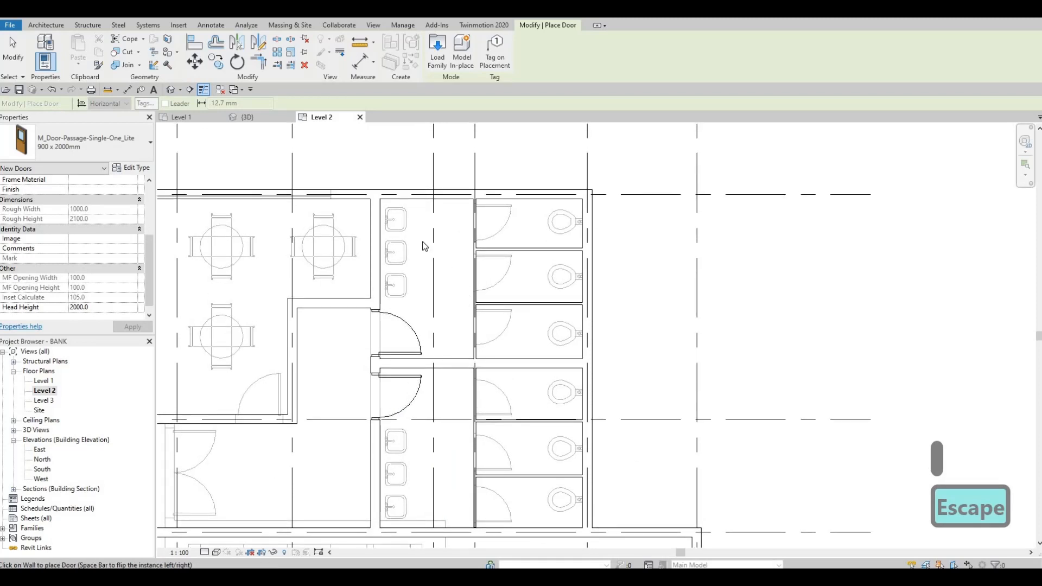
key(Escape)
key(Escape)
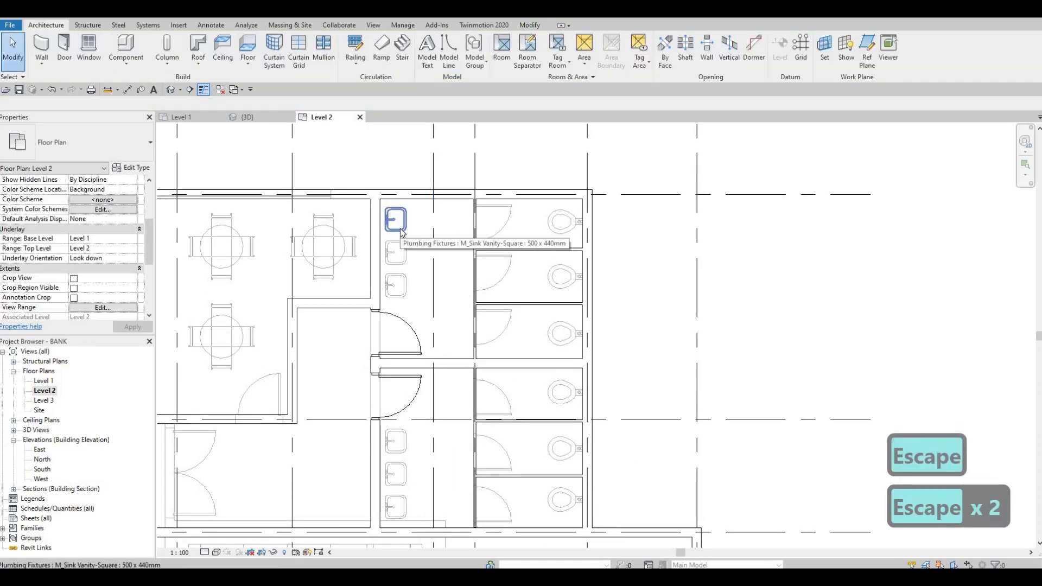
Step: Place three M_Sink Vanity-Square 500 x 440mm sinks over the underlay sinks in the restroom nearest grid B, rotated to match
click(401, 229)
key(c)
key(s)
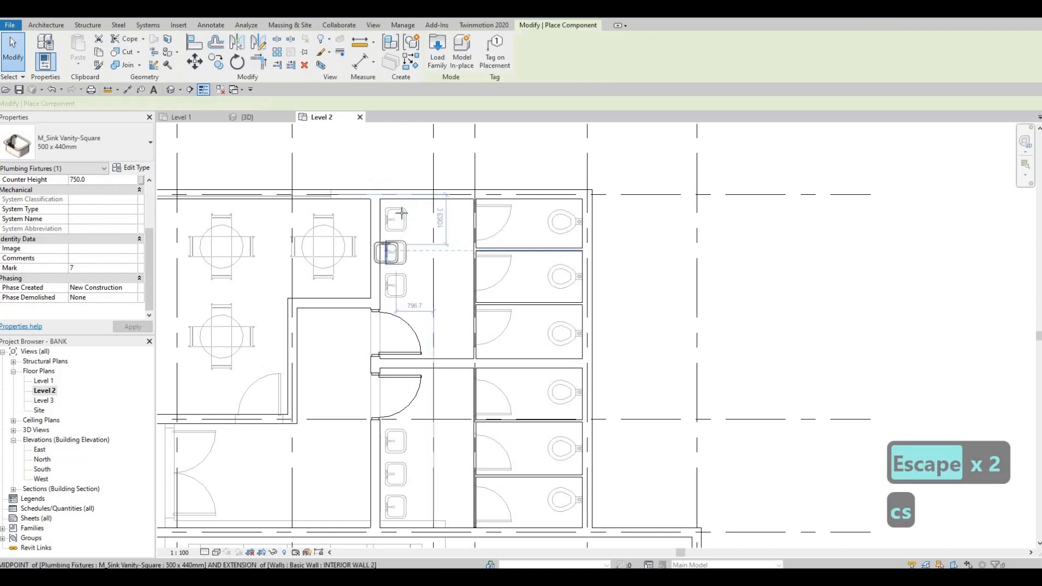
scroll(398, 211, up, 3)
key(c)
key(s)
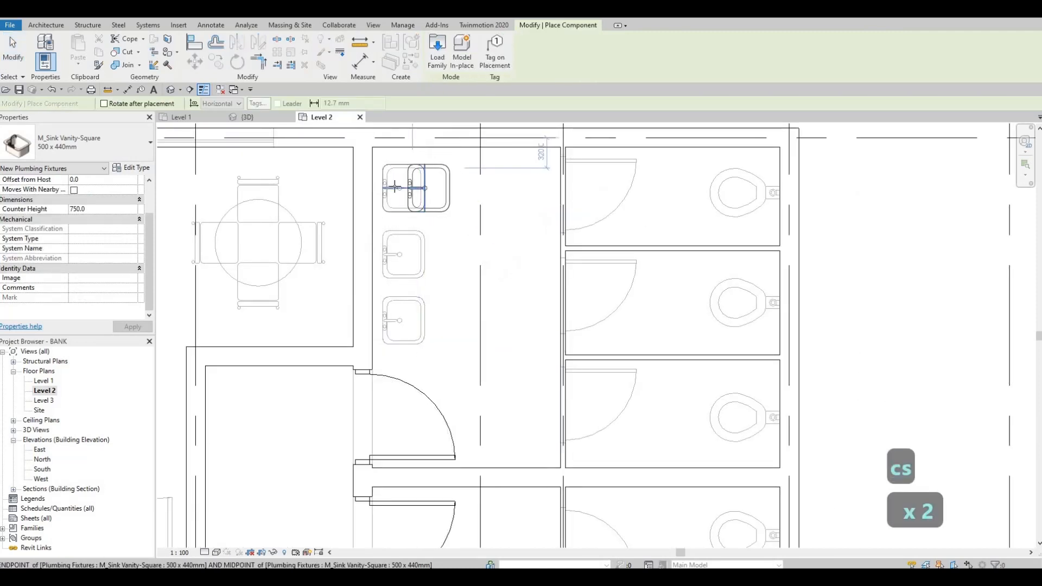
scroll(407, 201, up, 2)
click(396, 277)
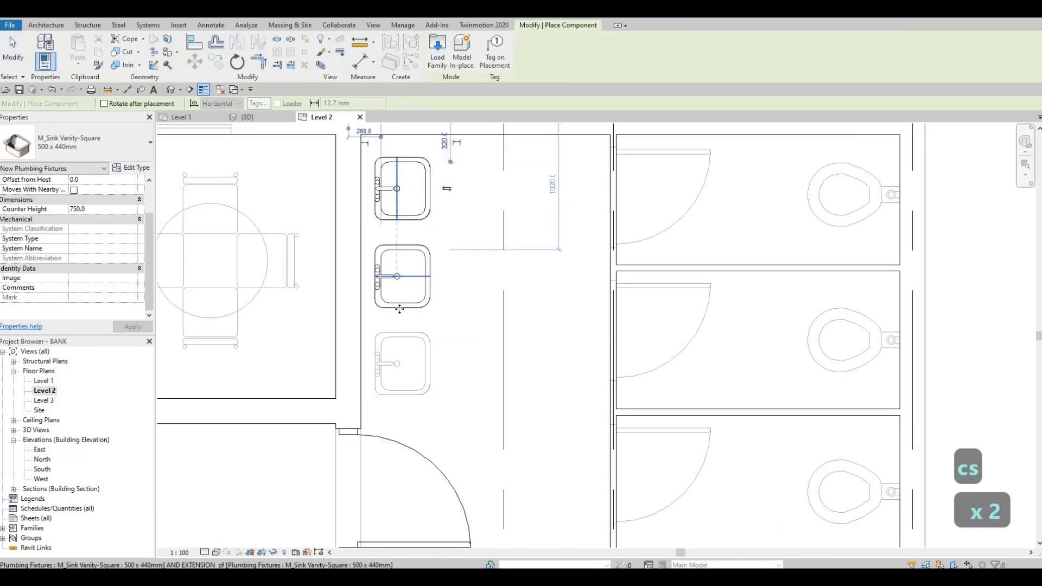
click(400, 356)
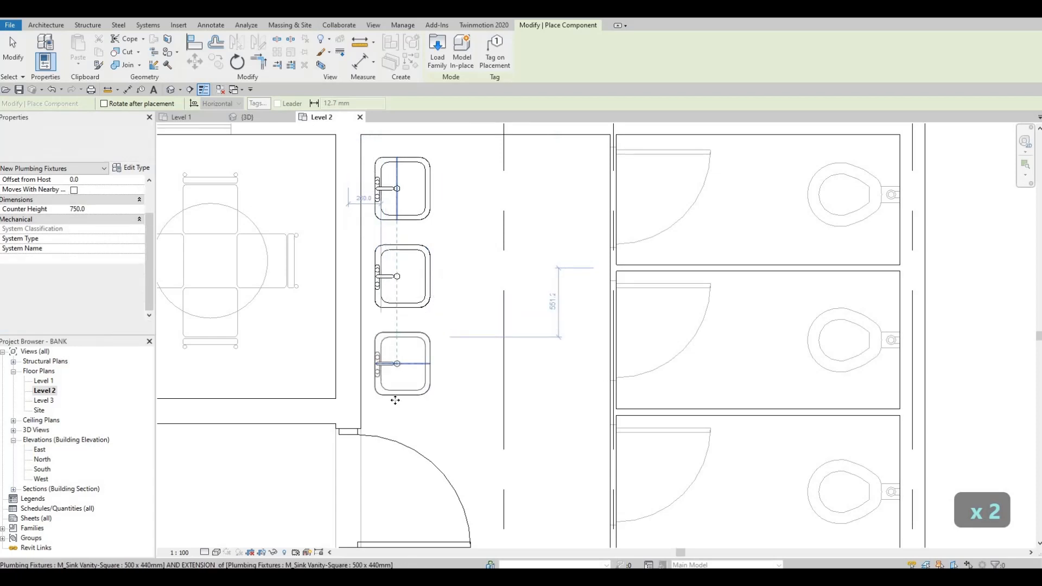
Step: Place three matching 500 x 440mm vanity sinks over the underlay sinks in the restroom nearest grid D
scroll(399, 354, down, 1)
scroll(400, 353, down, 3)
middle_drag(402, 353, 406, 228)
scroll(413, 393, up, 4)
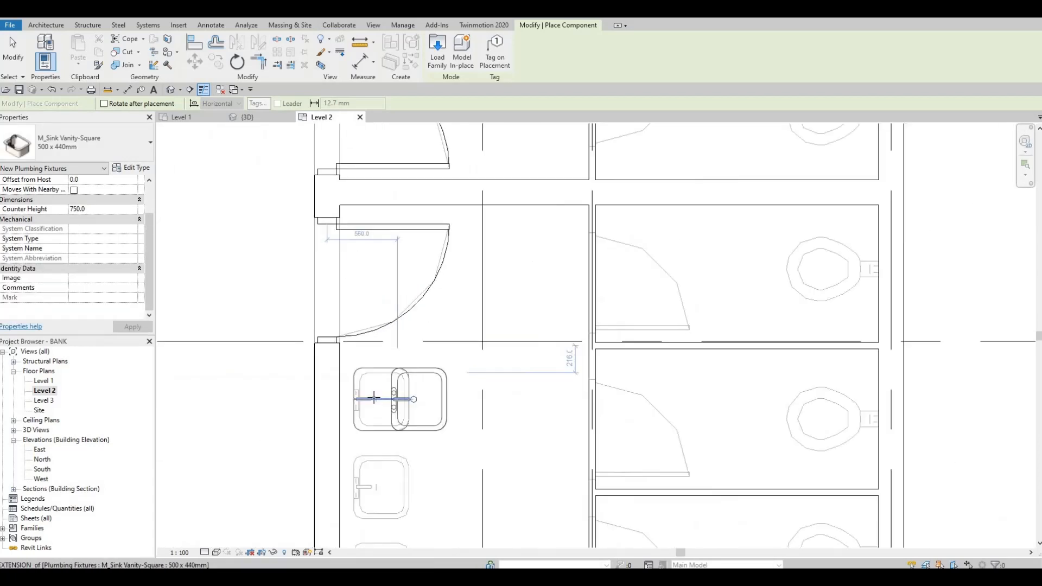
click(375, 399)
middle_drag(373, 490, 371, 334)
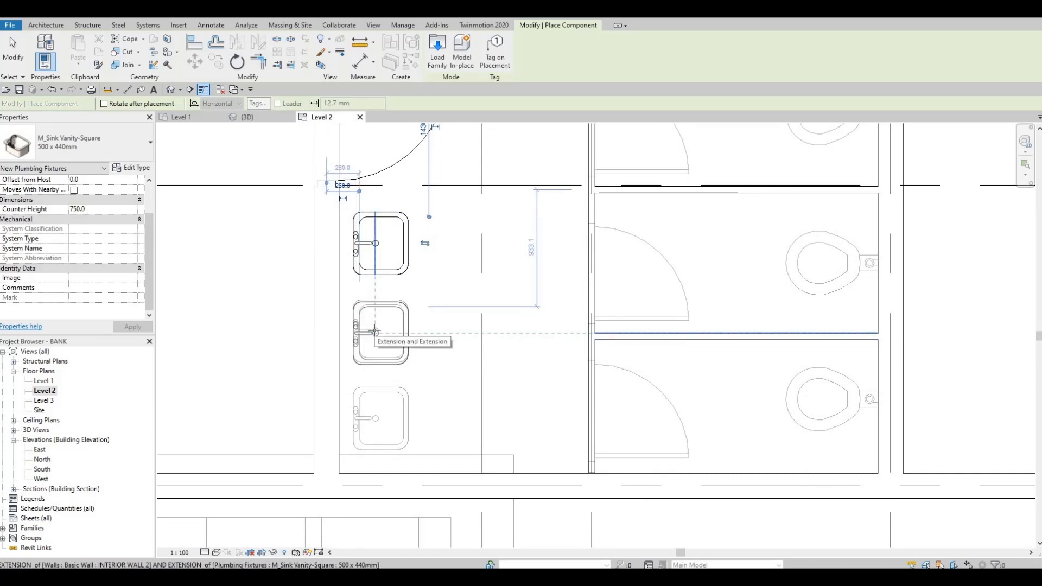
scroll(374, 331, up, 2)
click(374, 331)
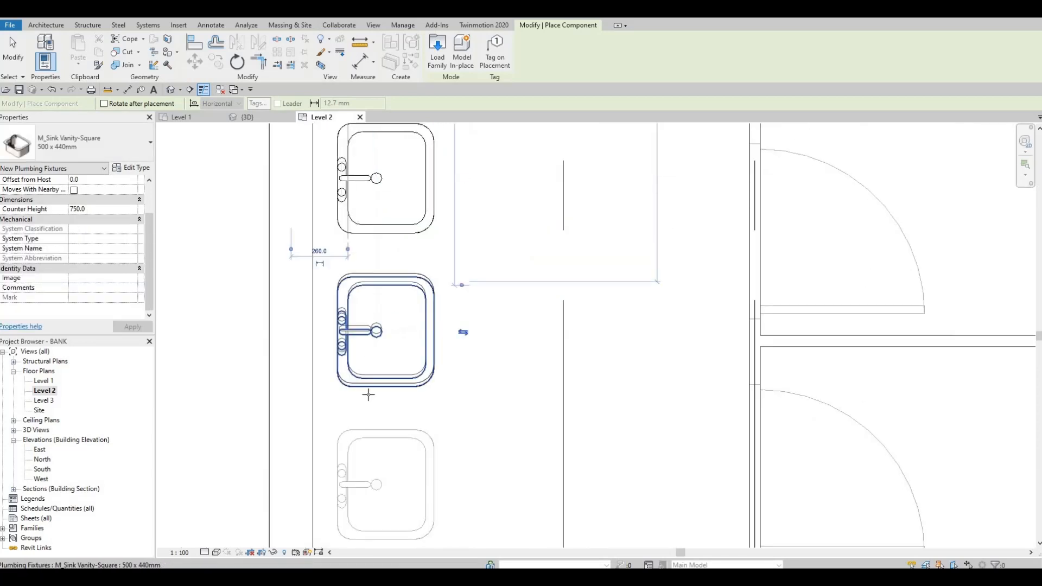
scroll(375, 332, down, 3)
scroll(373, 418, up, 3)
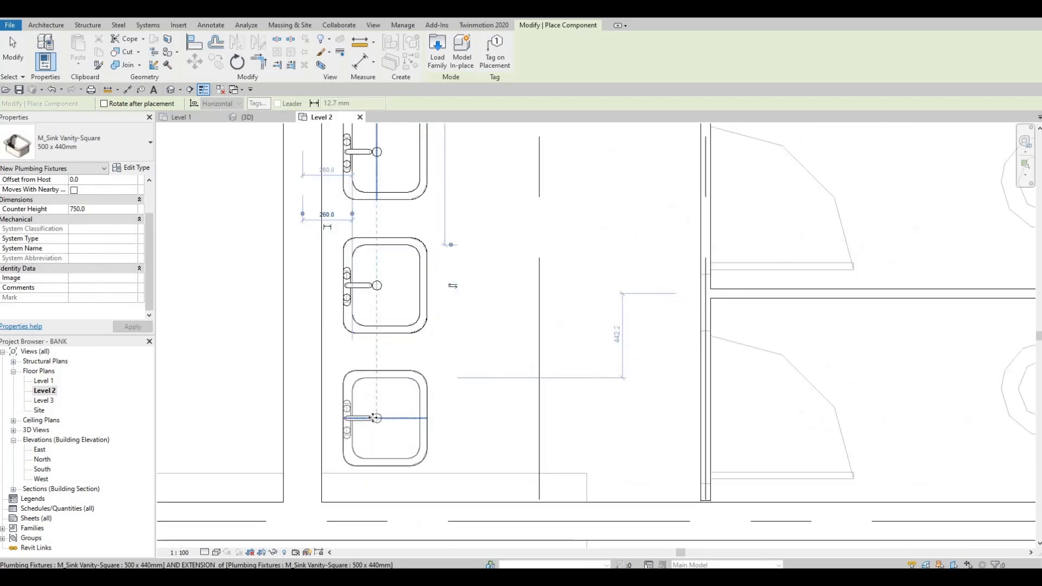
click(374, 418)
scroll(373, 389, down, 5)
scroll(437, 334, down, 5)
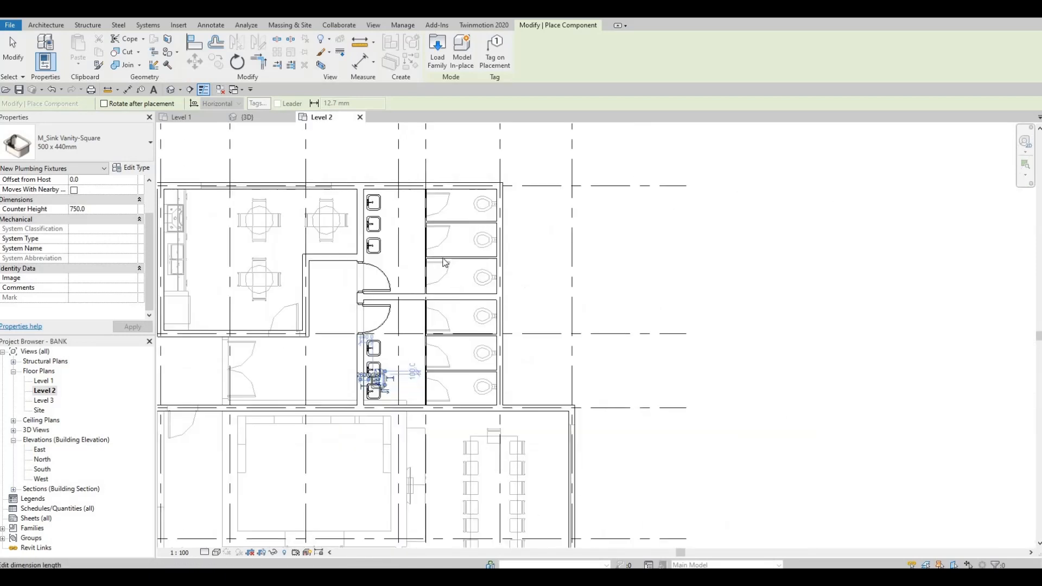
key(Escape)
key(Escape)
key(Escape)
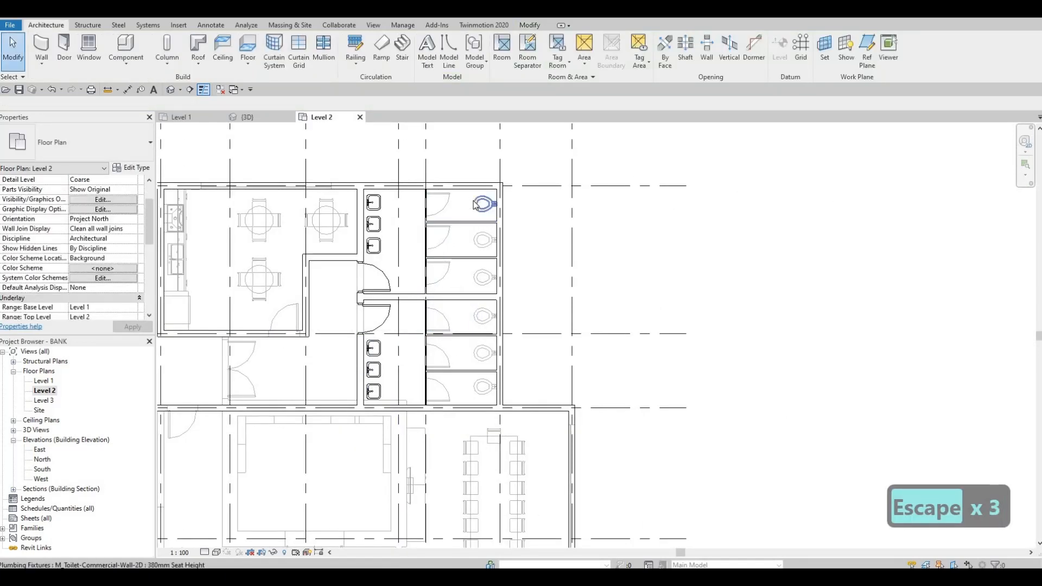
Step: Place M_Toilet-Commercial-Wall-2D 380mm Seat Height toilets on the exterior wall in the three stalls nearest grid B, matching the underlay
click(474, 204)
key(c)
key(s)
scroll(518, 216, up, 3)
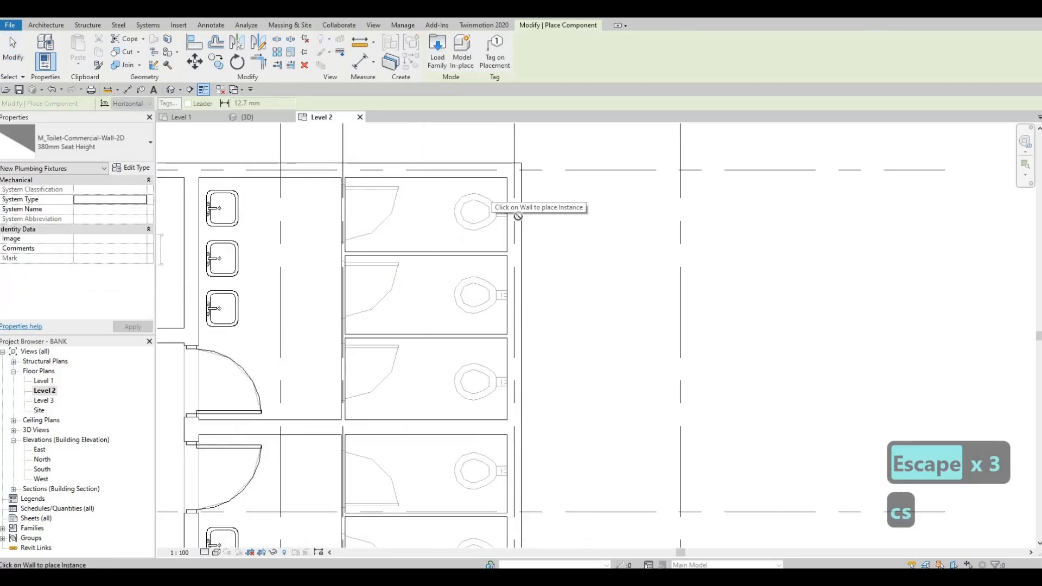
scroll(517, 216, up, 3)
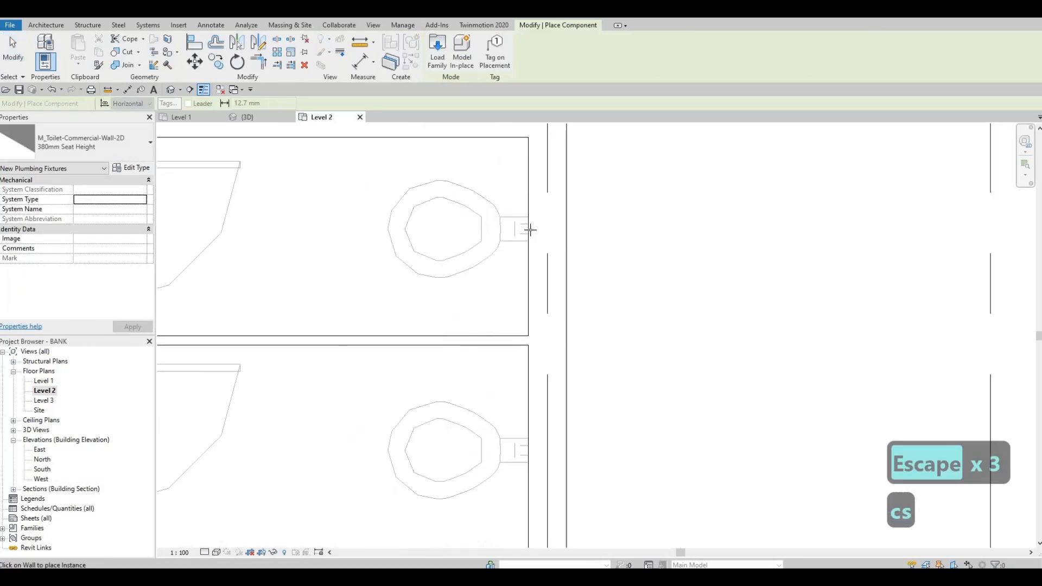
click(529, 451)
scroll(497, 421, down, 3)
scroll(491, 244, down, 3)
middle_drag(505, 383, 506, 217)
scroll(530, 332, up, 5)
click(523, 395)
scroll(523, 396, down, 4)
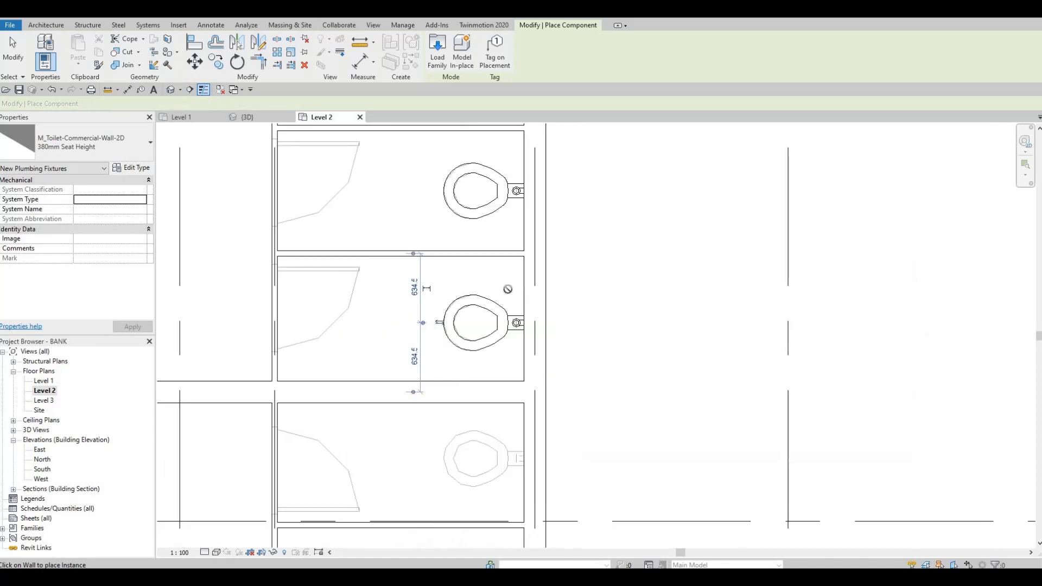
Step: Place matching wall-hung toilets on the exterior wall in the three stalls of the restroom nearest grid D
scroll(530, 270, up, 3)
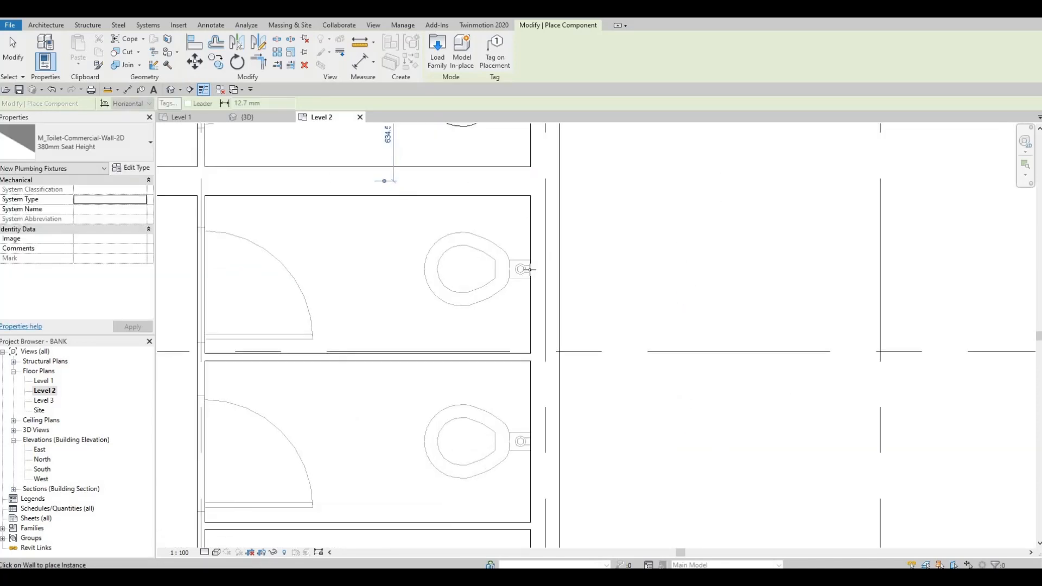
click(529, 270)
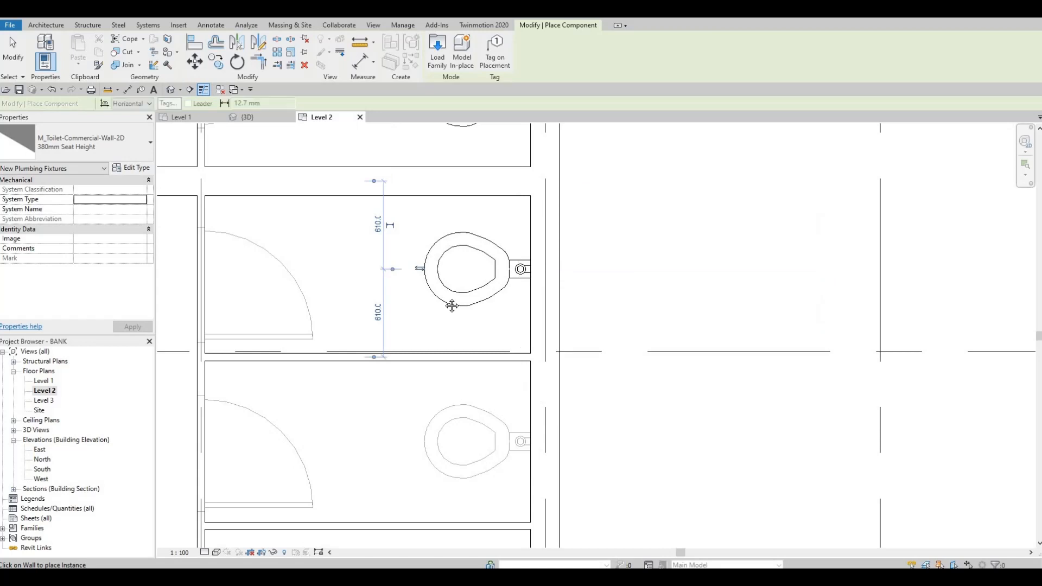
middle_drag(459, 435, 457, 313)
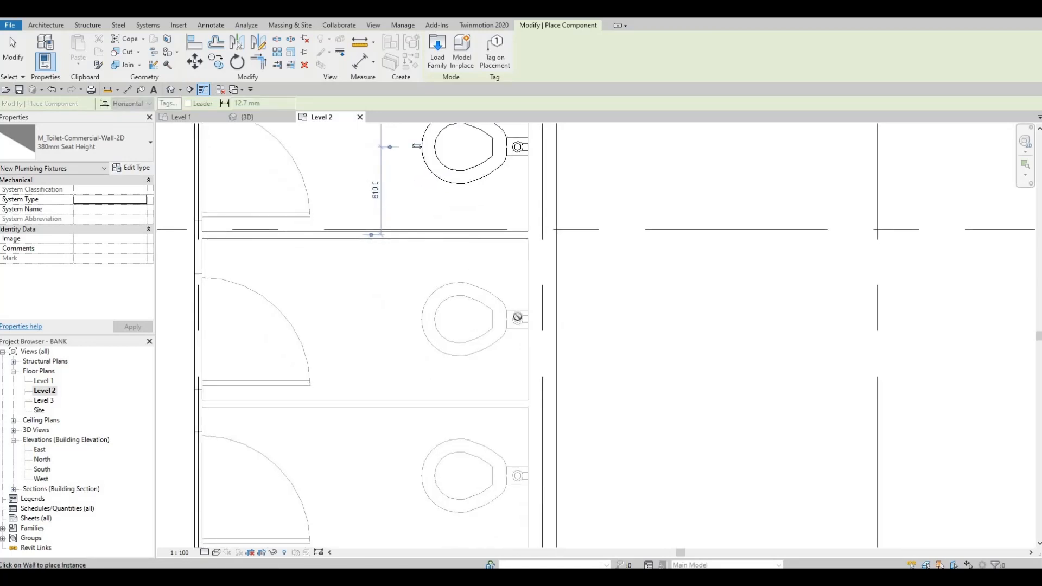
click(528, 316)
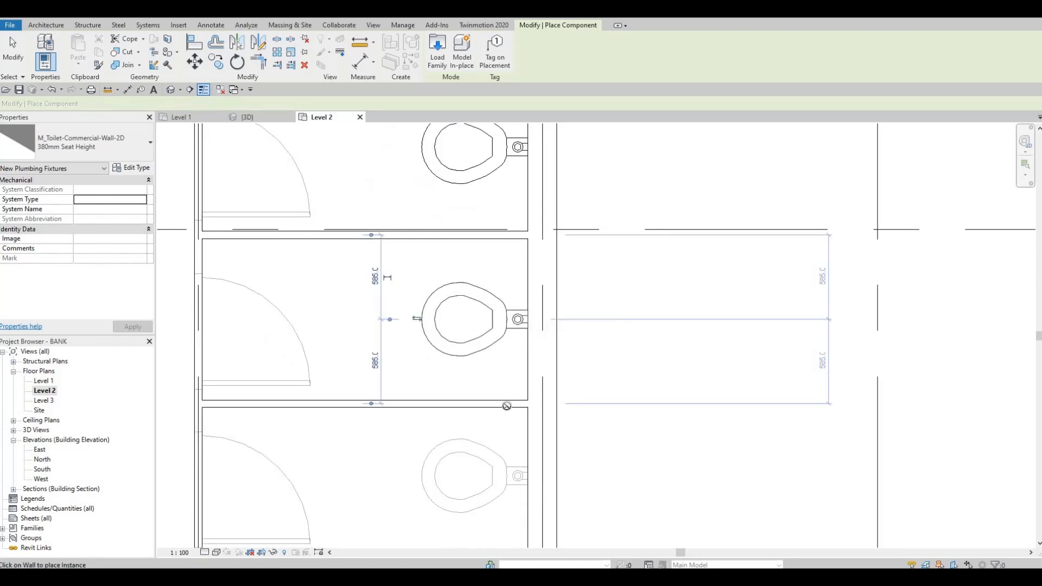
scroll(512, 334, down, 3)
scroll(521, 414, up, 2)
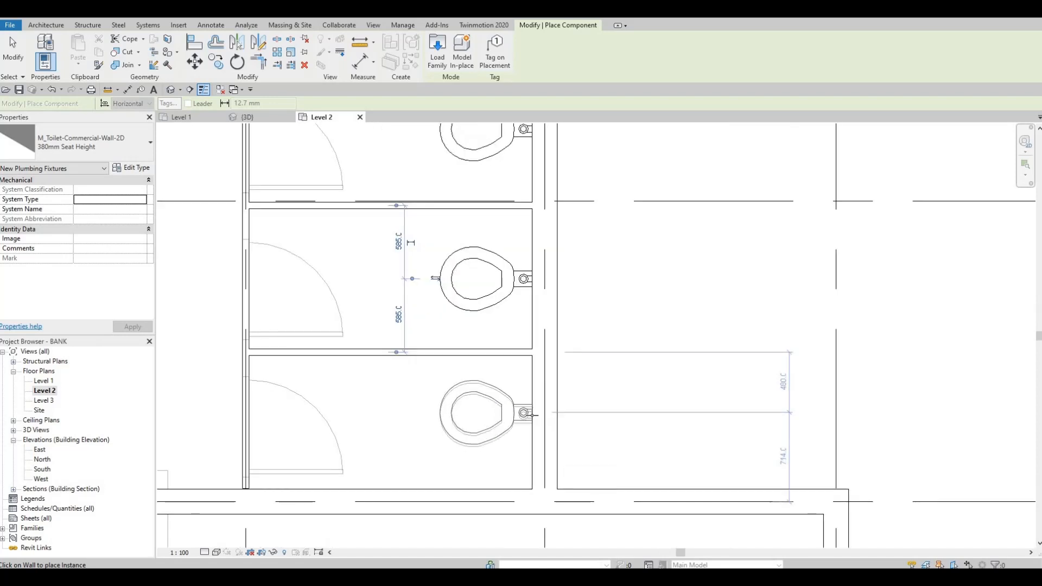
click(491, 371)
scroll(494, 372, down, 2)
key(Escape)
key(Escape)
key(Escape)
scroll(442, 383, down, 1)
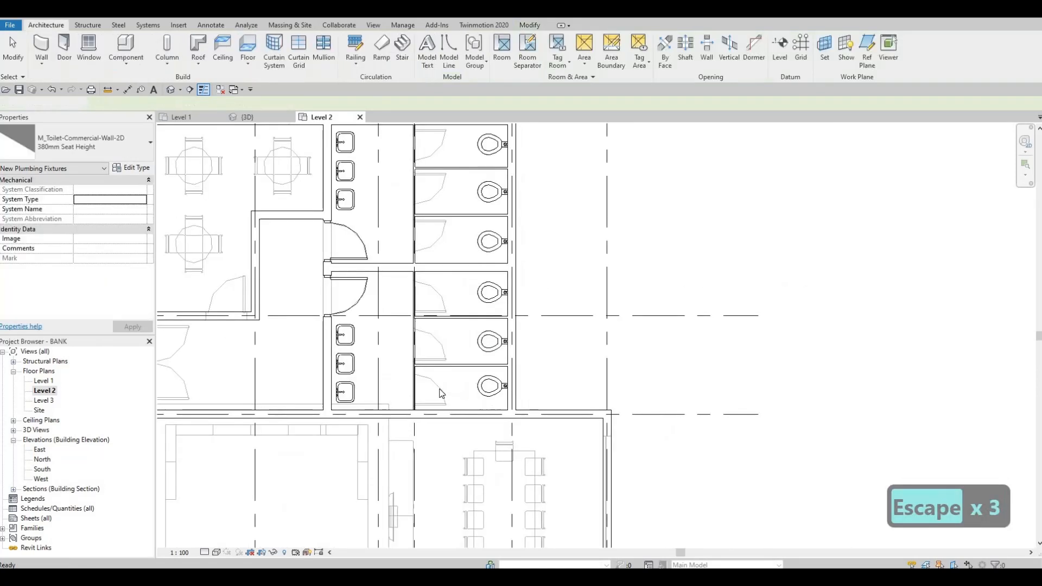
Step: Place 750 x 2000mm M_Door-Interior-Single-1_Panel-Wood doors over the underlay doors of the three stalls in the restroom nearest grid D
click(432, 394)
key(c)
key(s)
scroll(401, 375, up, 3)
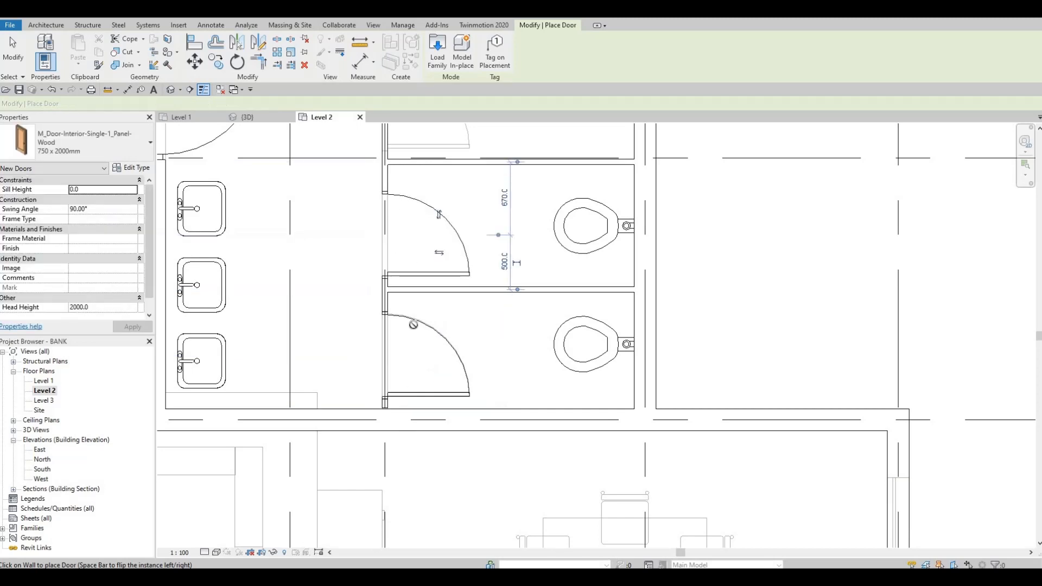
middle_drag(391, 224, 403, 320)
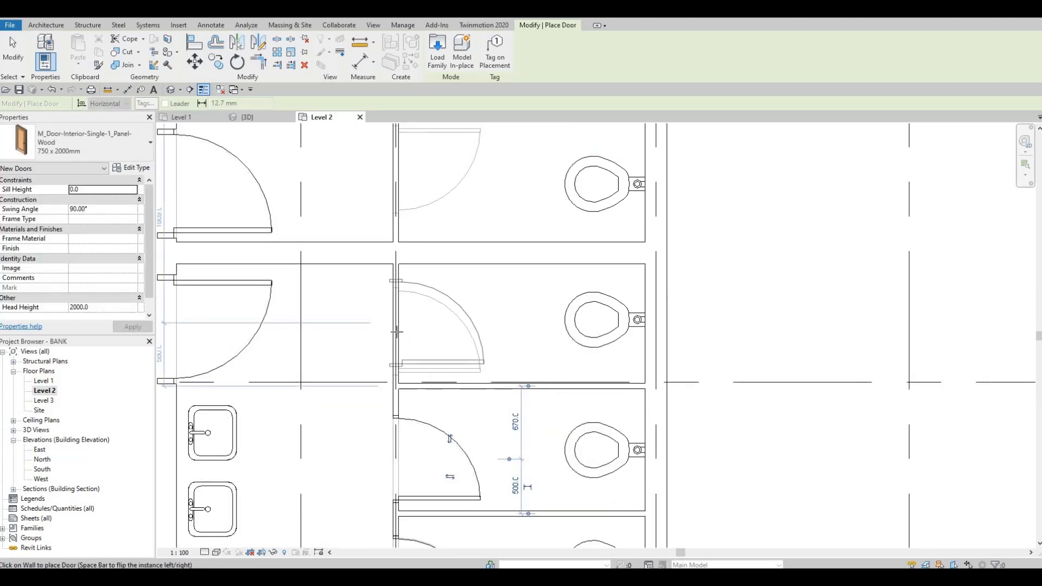
click(396, 331)
middle_drag(414, 301, 414, 441)
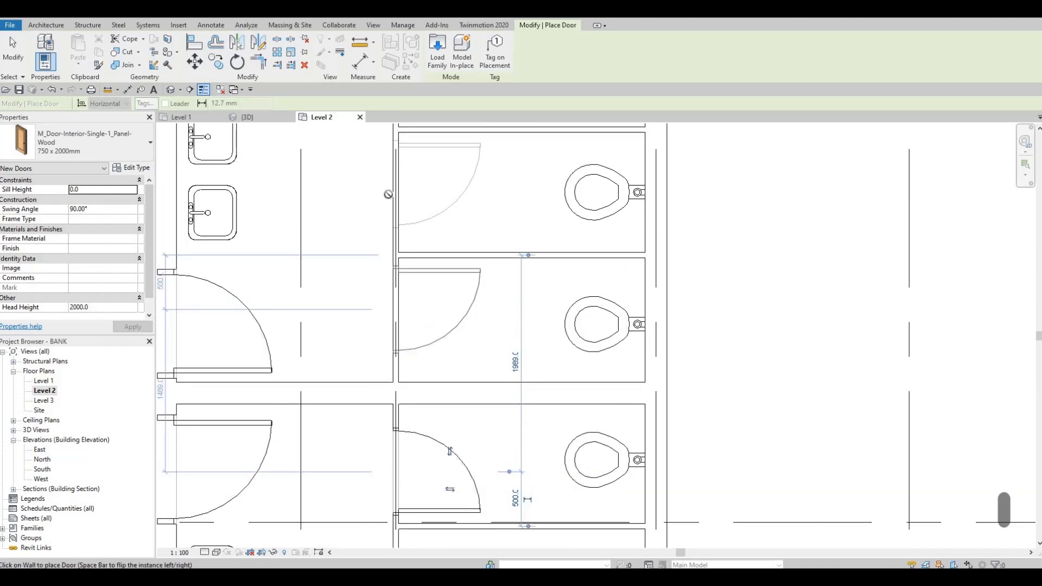
Step: Place 750 x 2000mm M_Door-Interior-Single-1_Panel-Wood doors over the underlay doors of the three stalls in the restroom nearest grid B
click(396, 310)
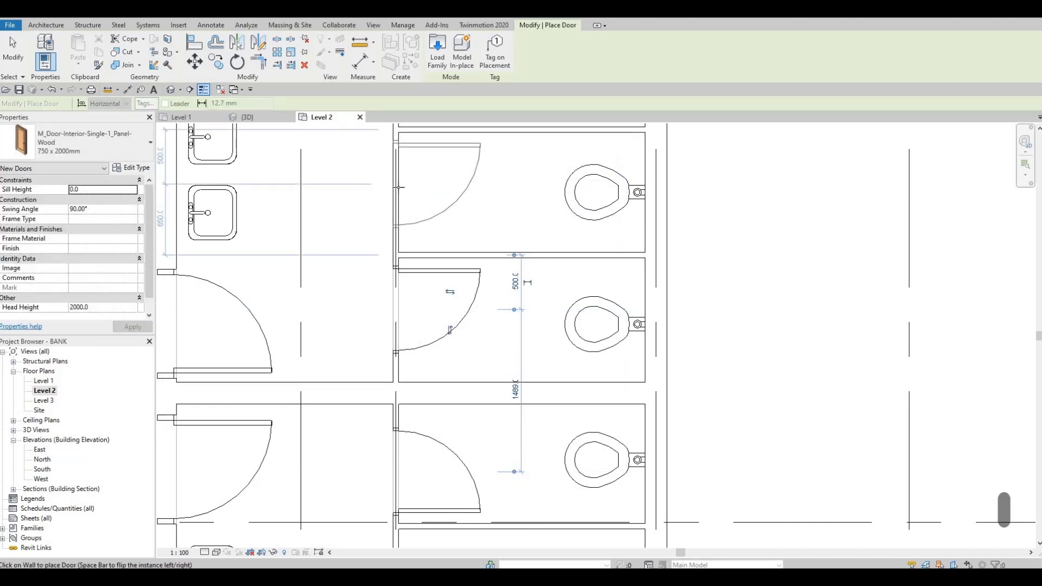
click(399, 183)
middle_drag(401, 180, 413, 413)
scroll(413, 290, down, 1)
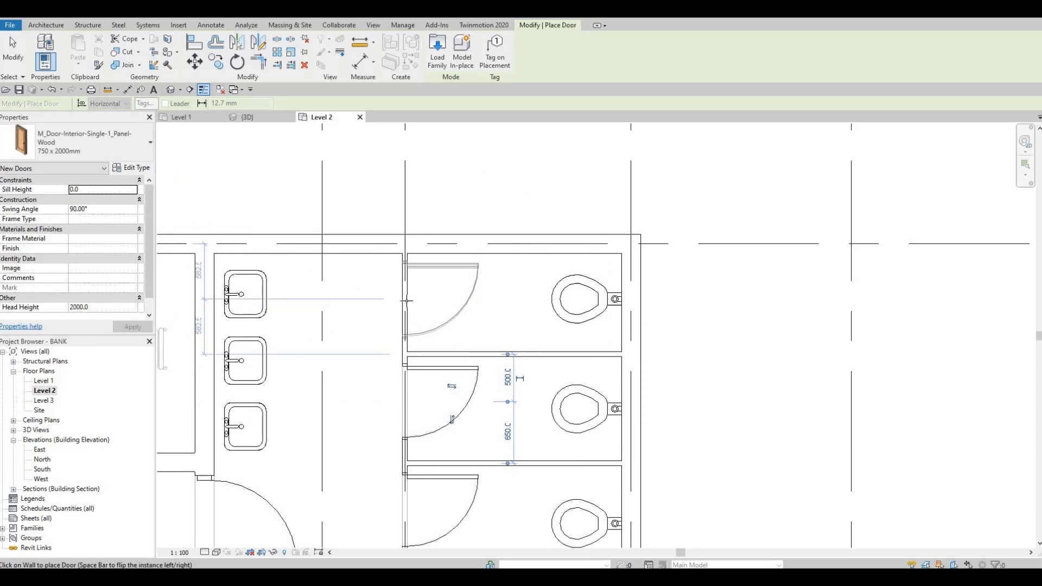
click(407, 300)
scroll(419, 307, down, 3)
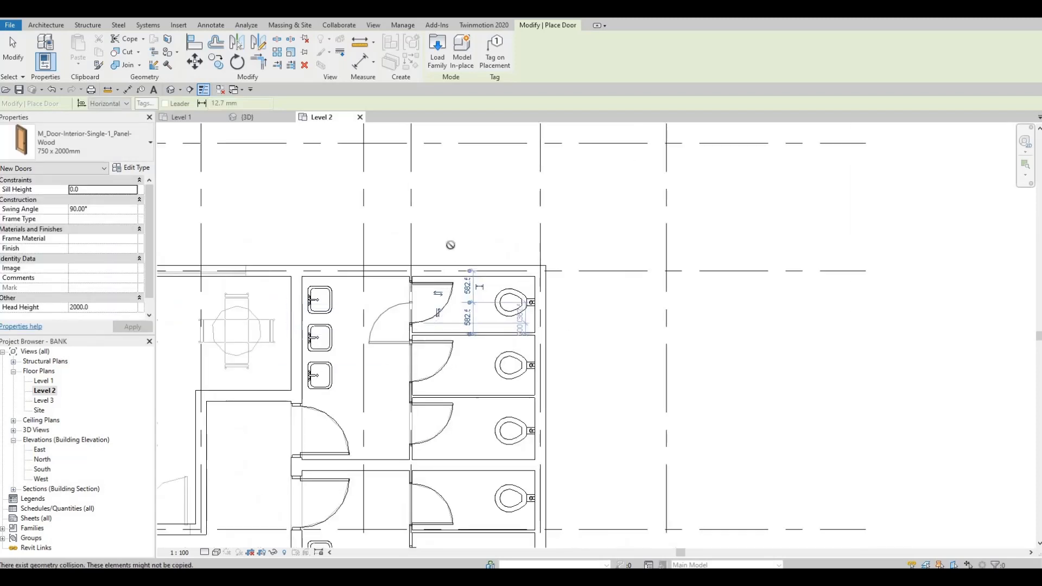
key(Escape)
scroll(408, 314, down, 2)
key(Escape)
middle_drag(371, 447, 472, 278)
scroll(472, 278, down, 3)
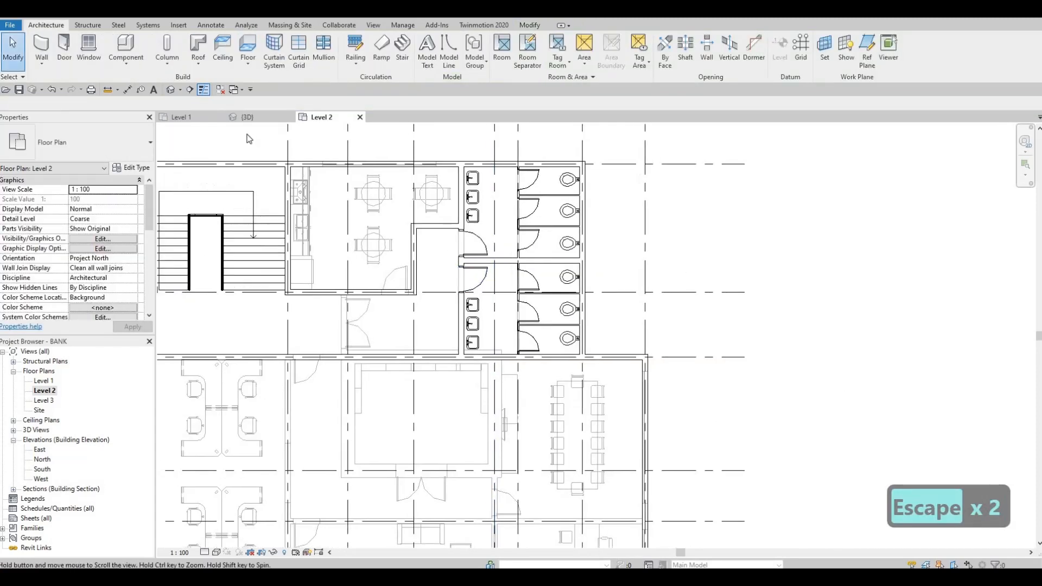
key(Escape)
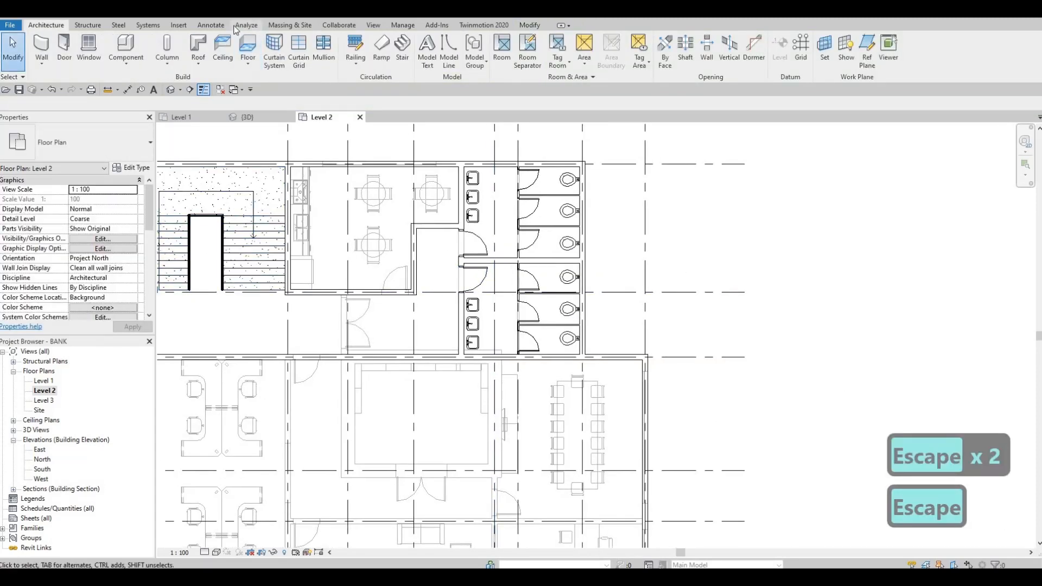
Step: Outline the counter around the three sinks nearest grid D with Thin Lines detail lines, about 700 mm deep and 2200 mm long
click(212, 25)
click(270, 52)
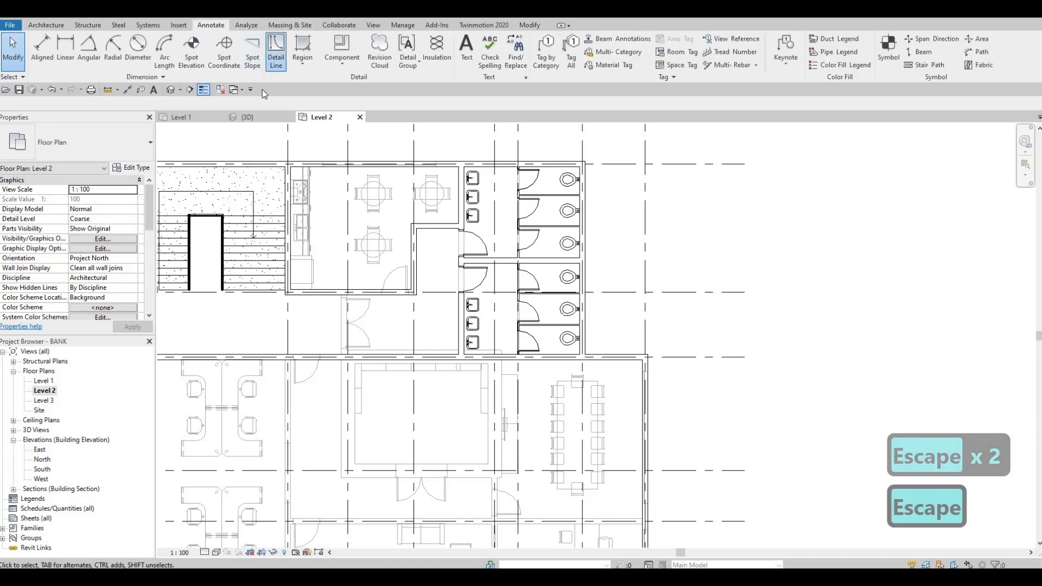
scroll(454, 313, up, 4)
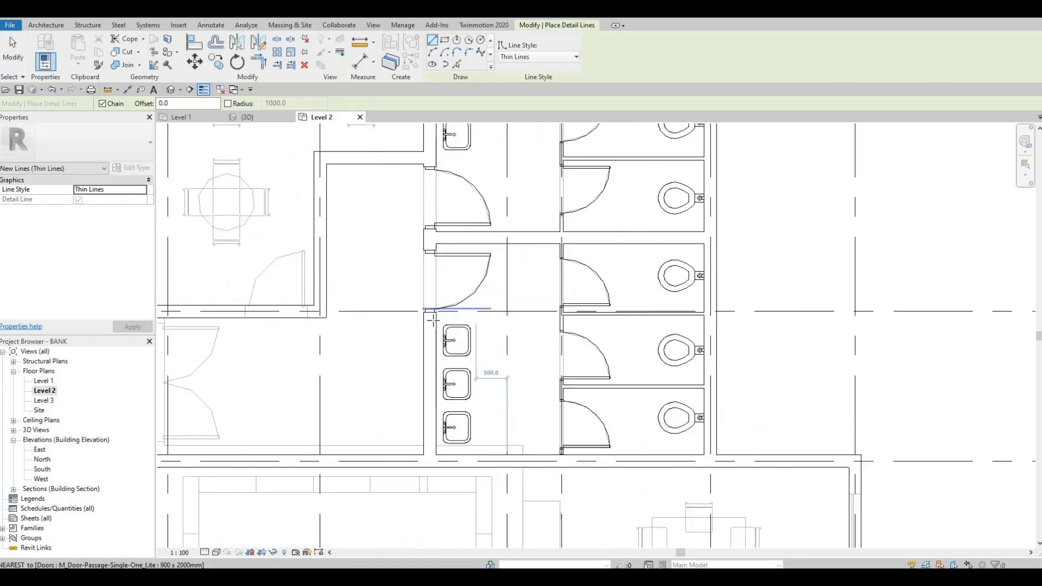
click(478, 320)
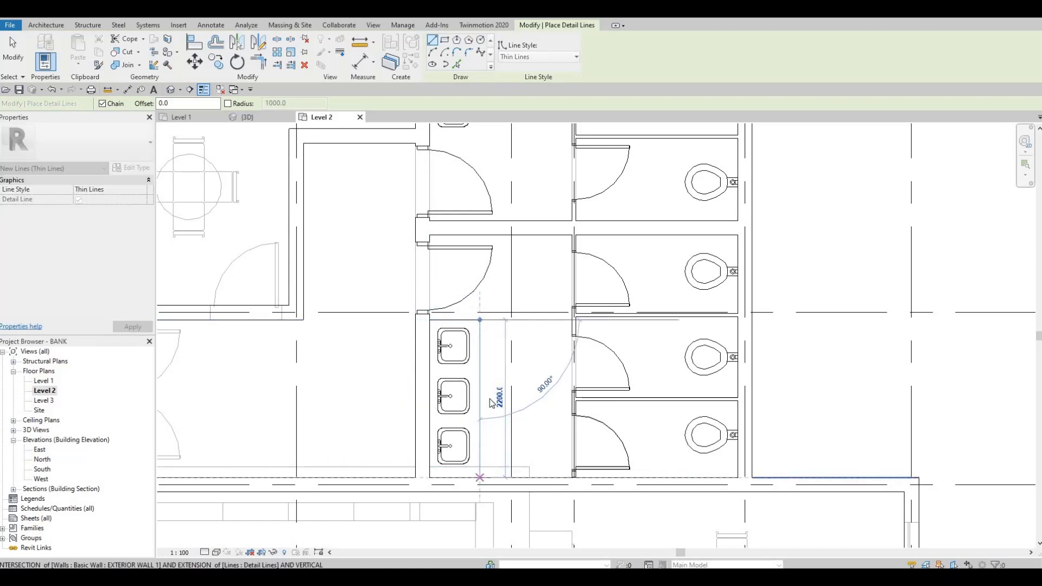
click(479, 477)
key(Escape)
key(Escape)
scroll(448, 284, down, 2)
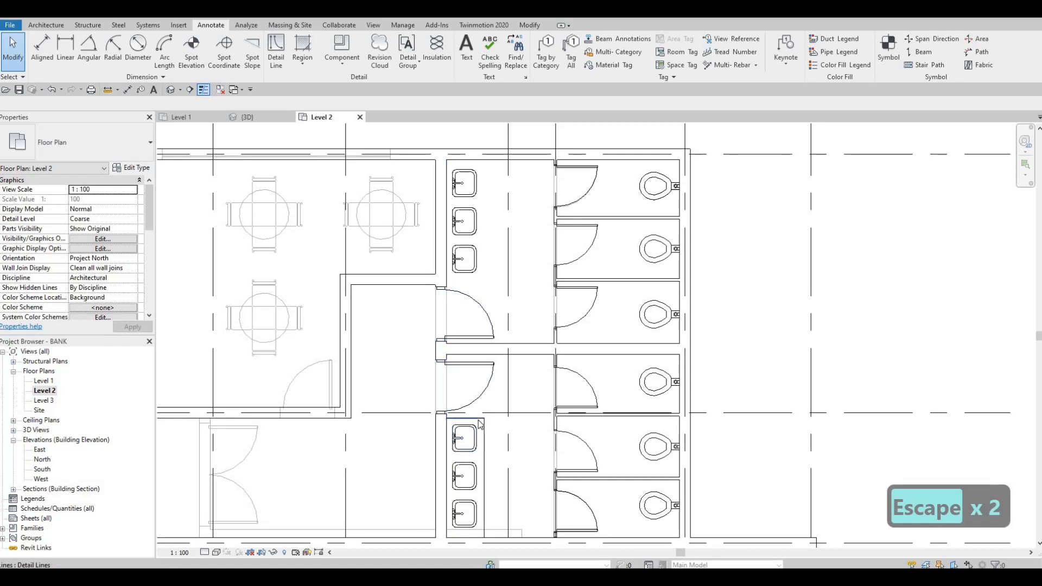
Step: Draw a matching Thin Lines counter outline, about 660 mm deep, around the three sinks in the restroom nearest grid B
click(461, 418)
key(c)
key(s)
scroll(449, 269, up, 3)
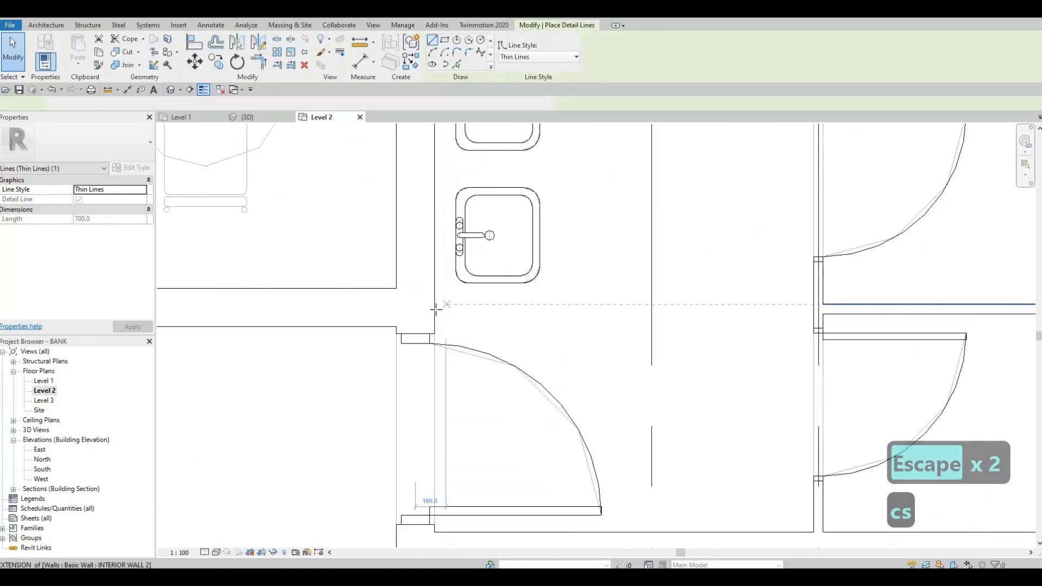
click(435, 308)
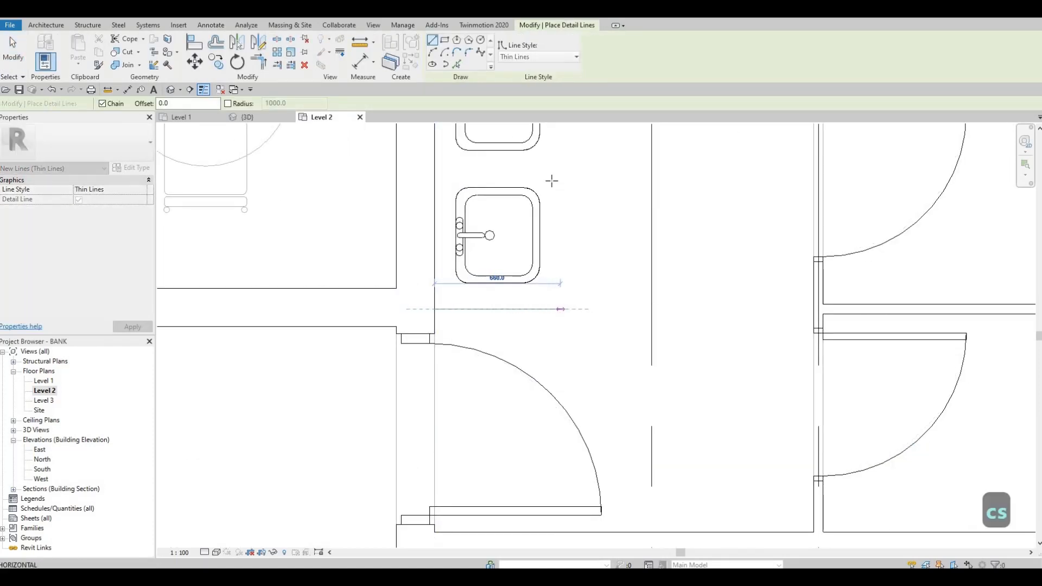
click(560, 309)
scroll(549, 359, down, 4)
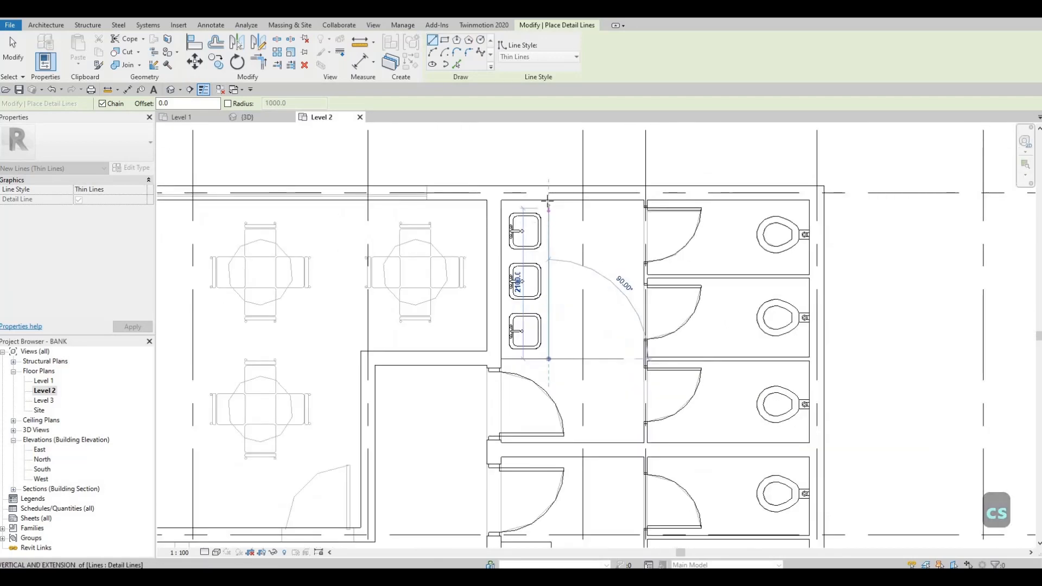
click(548, 202)
key(Escape)
key(Escape)
key(Escape)
scroll(545, 387, down, 2)
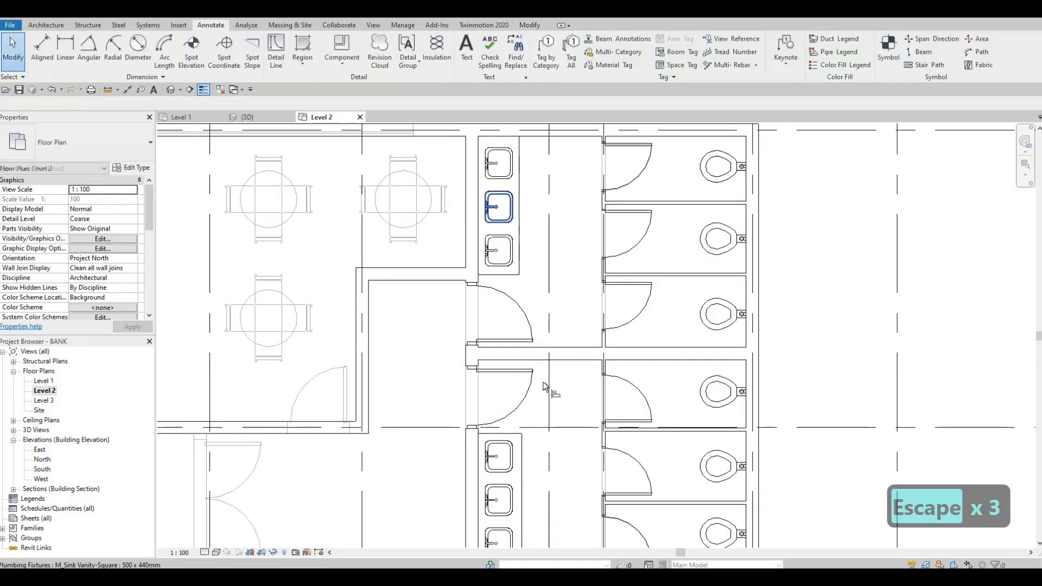
Step: Align the front edge of the counter outline nearest grid B with the front edge of the counter nearest grid D
key(a)
key(l)
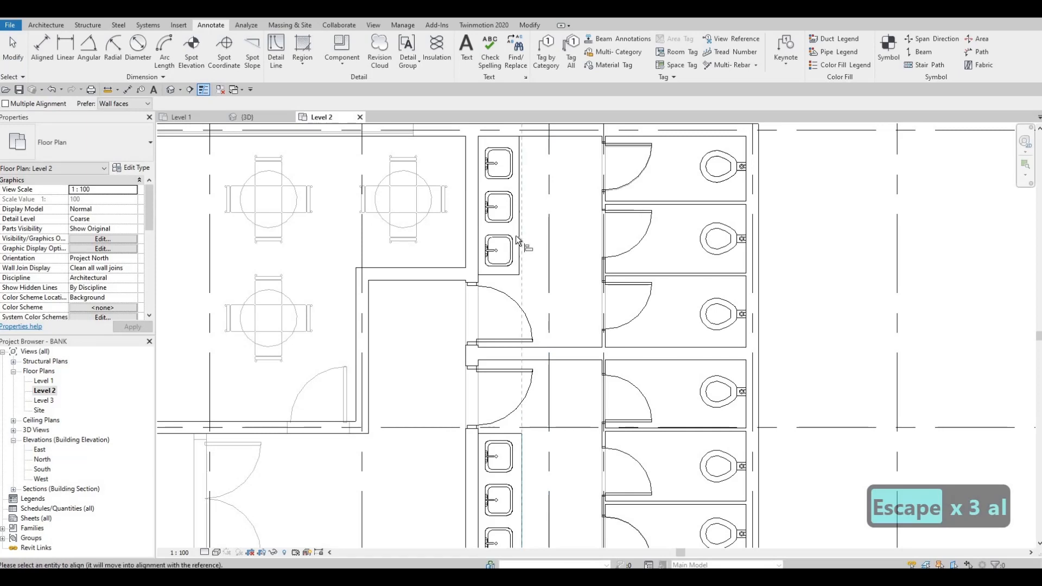
key(Escape)
key(Escape)
scroll(522, 249, down, 3)
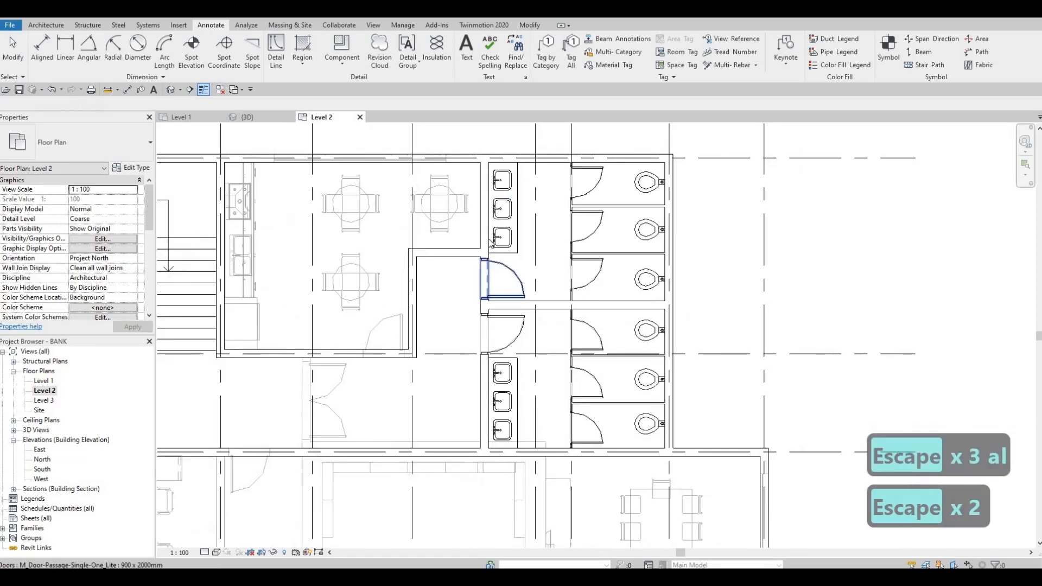
scroll(555, 257, down, 4)
key(Escape)
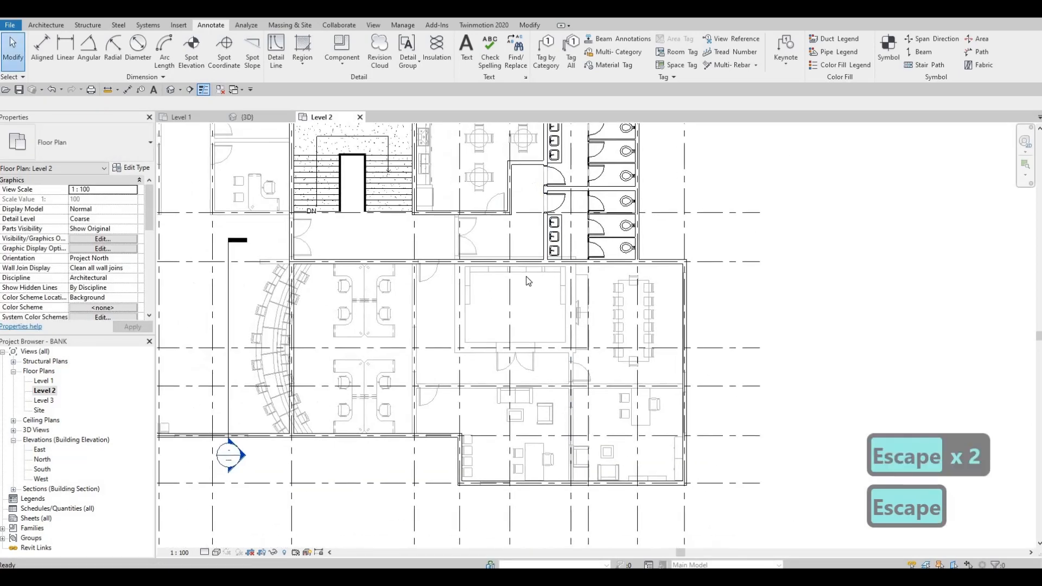
Step: Draw an INTERIOR WALL 1 wall about 8300 mm long on grid 6, from the grid D wall towards the exterior wall on grid G
scroll(574, 263, up, 3)
middle_drag(630, 185, 623, 245)
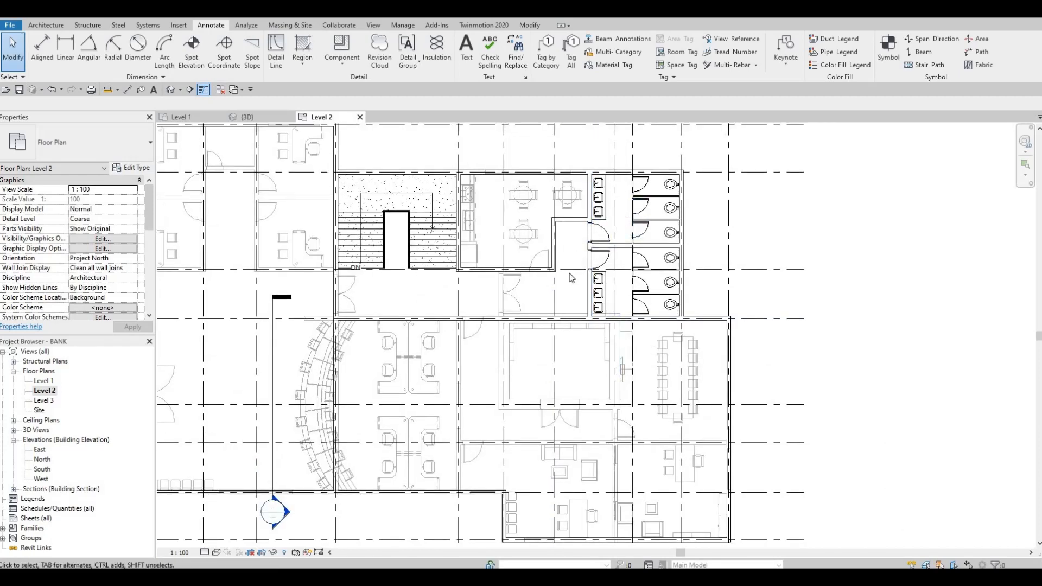
scroll(571, 278, down, 3)
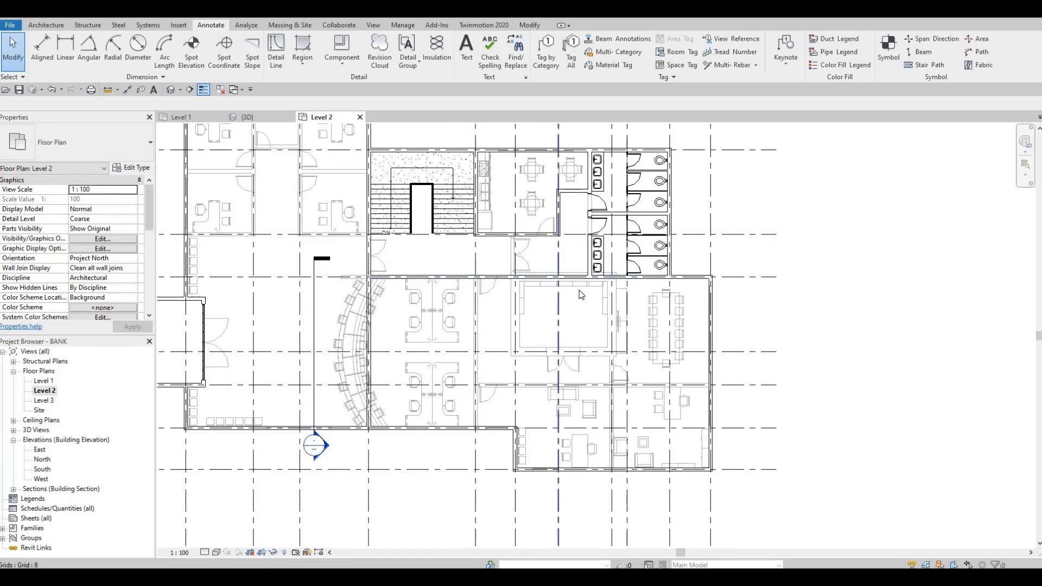
middle_drag(542, 333, 559, 270)
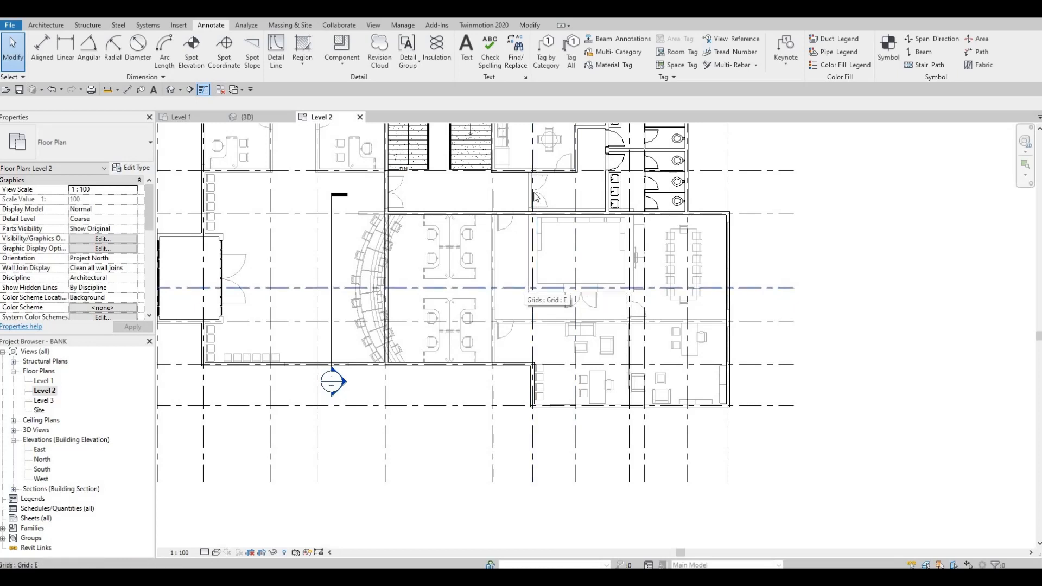
click(486, 214)
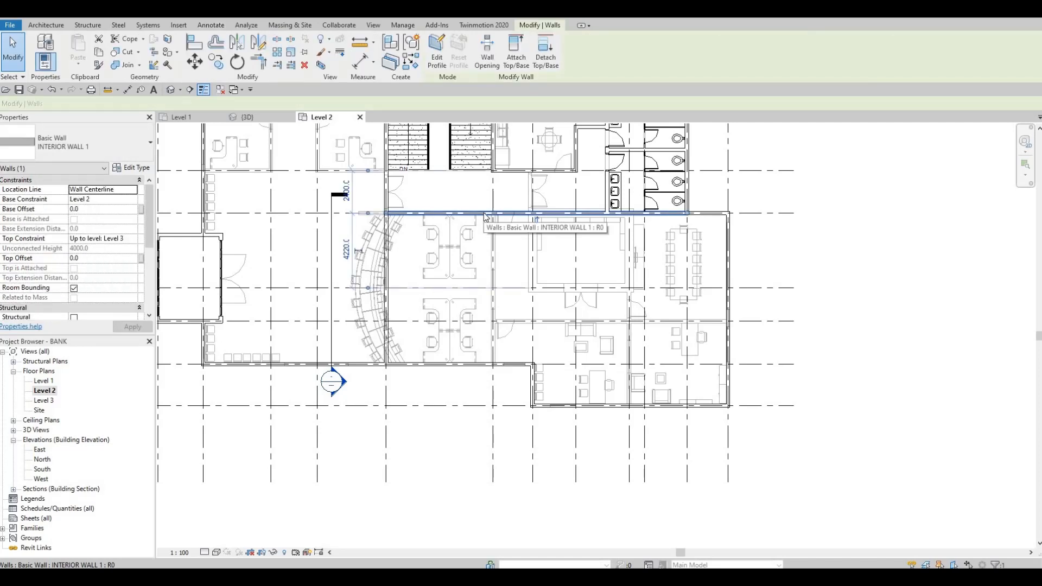
key(c)
key(s)
scroll(504, 228, up, 6)
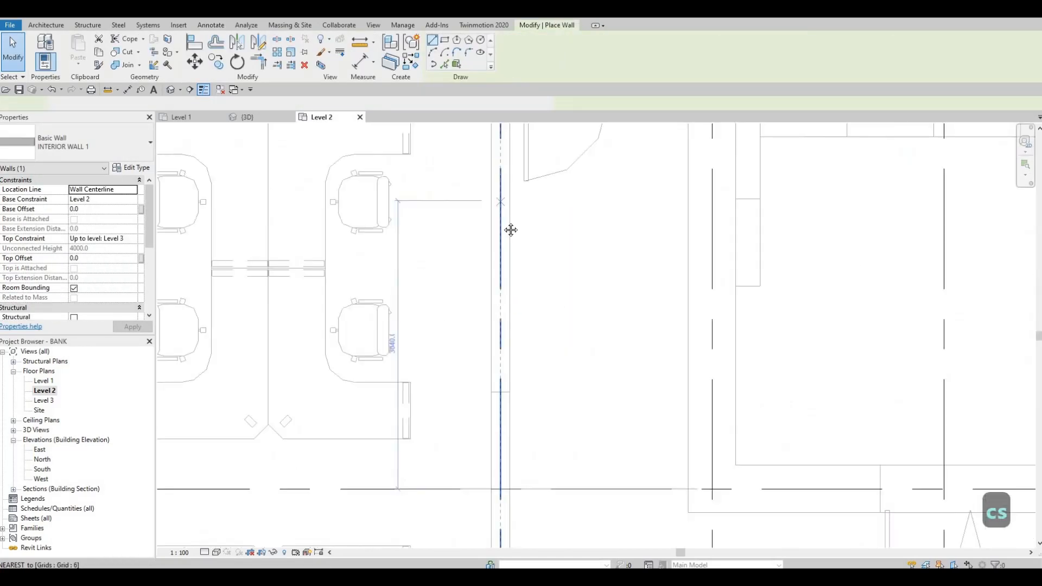
scroll(502, 184, down, 3)
click(502, 196)
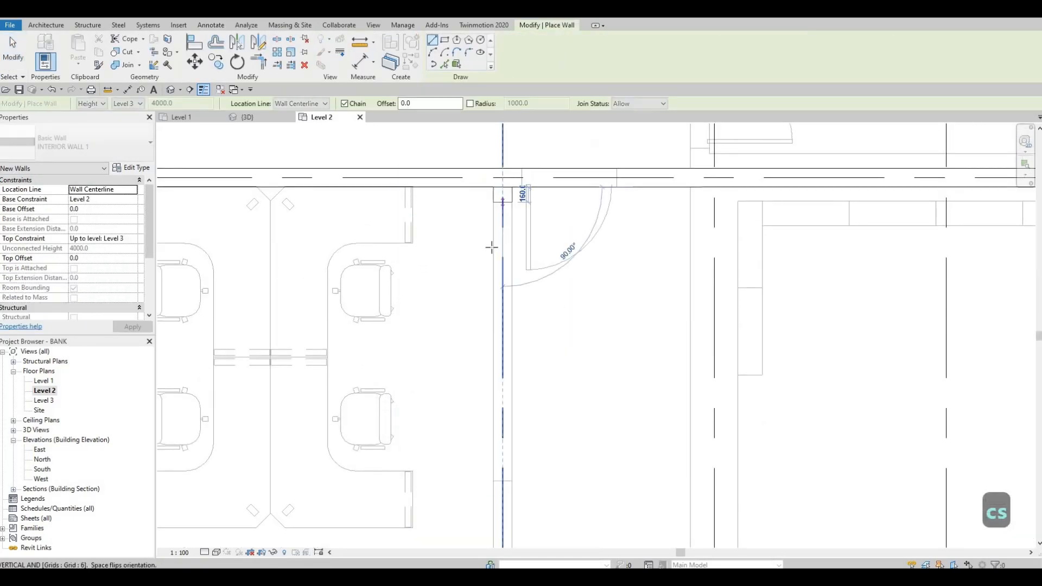
scroll(504, 207, down, 3)
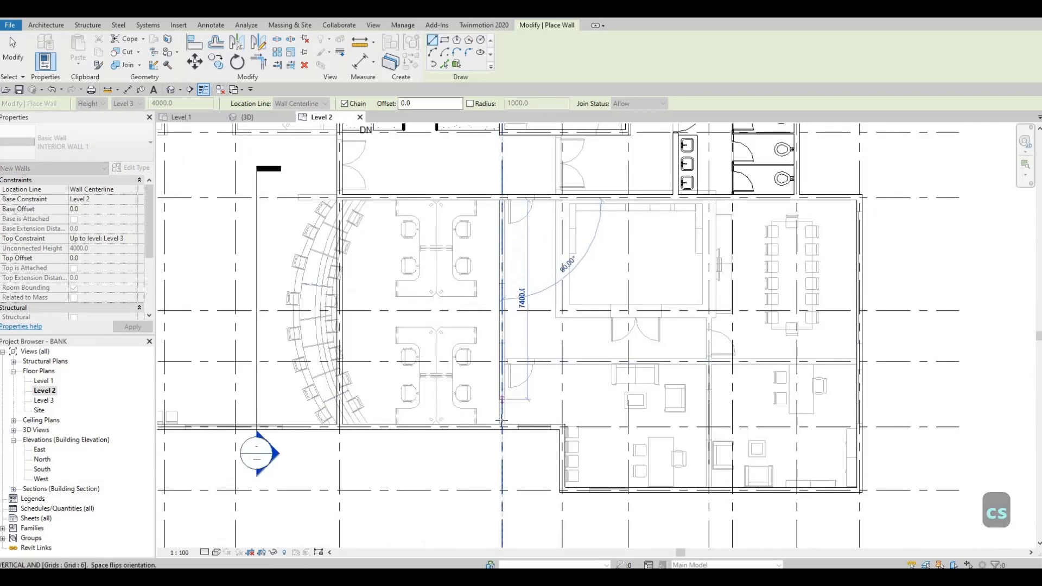
click(503, 423)
key(Escape)
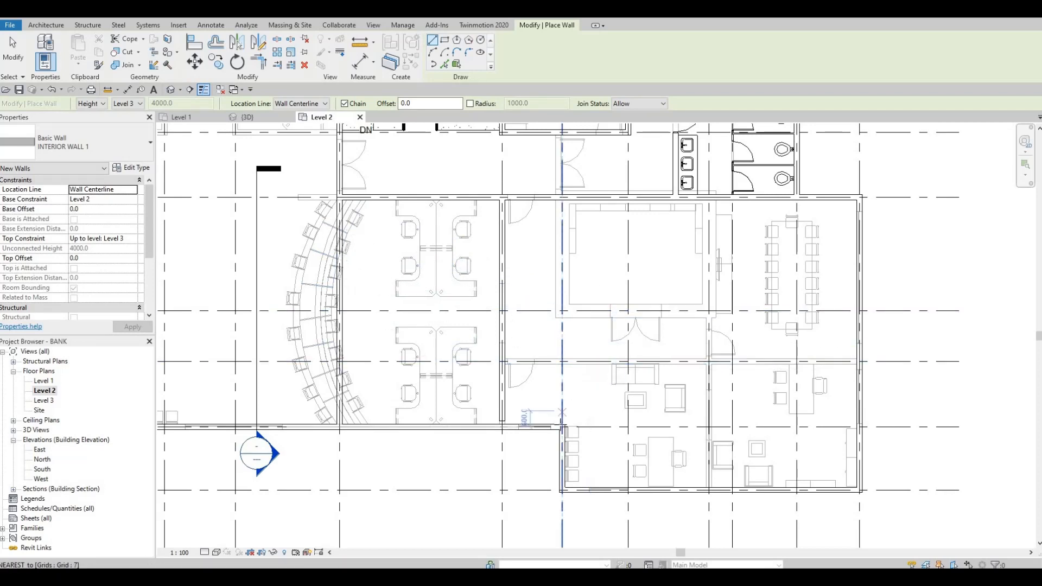
Step: Draw an INTERIOR WALL 1 wall on grid 7 from the exterior corner at grid G to the grid D wall
click(562, 427)
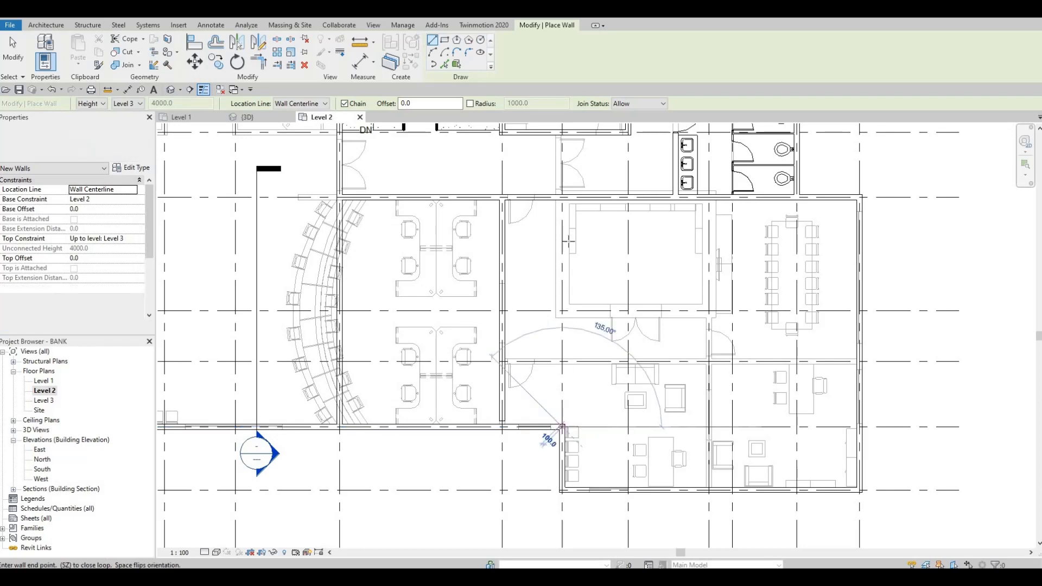
click(561, 200)
key(Escape)
key(Escape)
key(Escape)
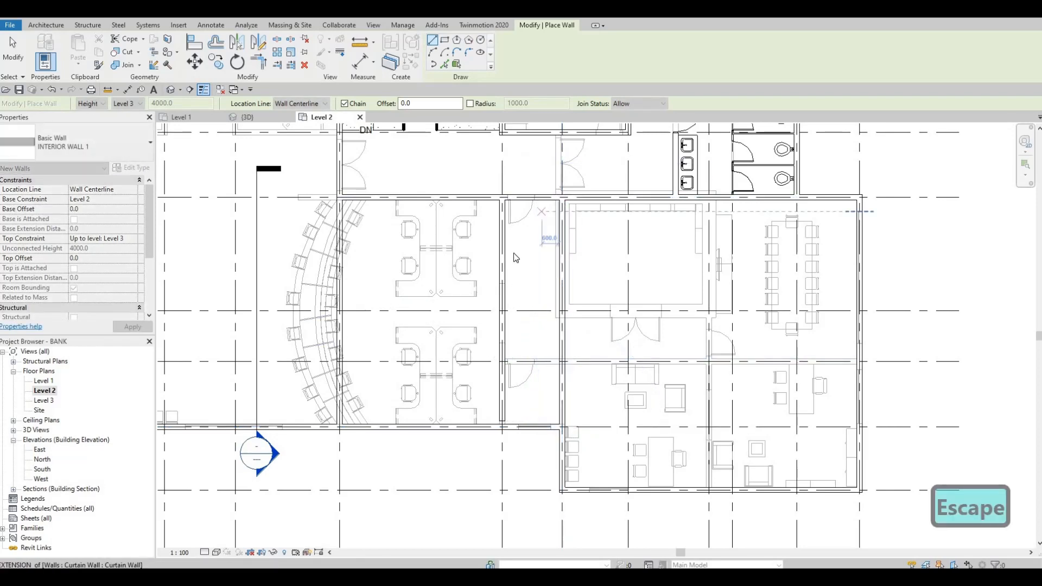
Step: Extend the end of the grid 6 interior wall to meet the exterior wall on grid G
scroll(517, 257, down, 3)
click(518, 338)
scroll(518, 338, up, 4)
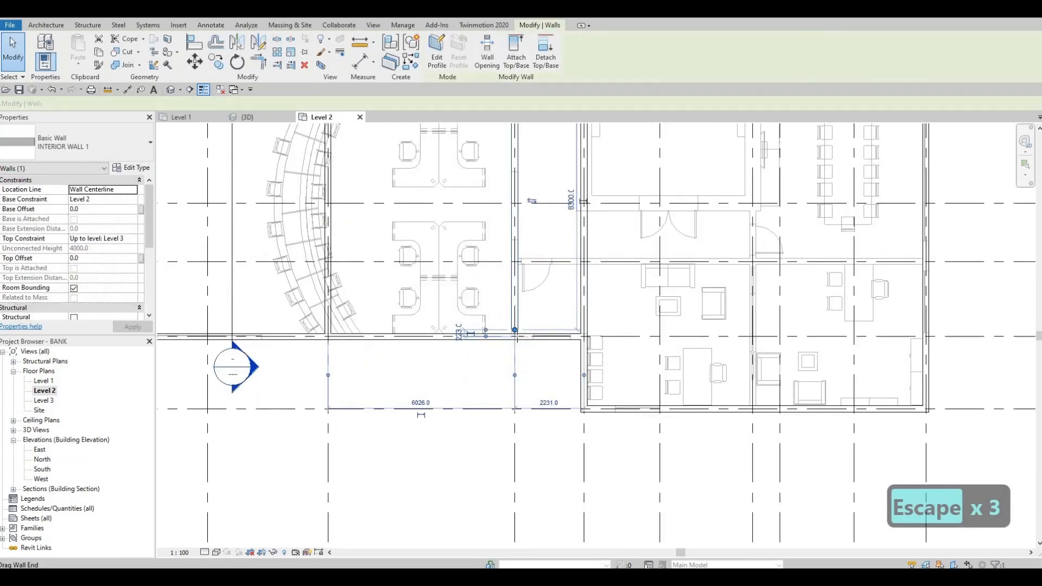
key(Escape)
scroll(544, 277, down, 4)
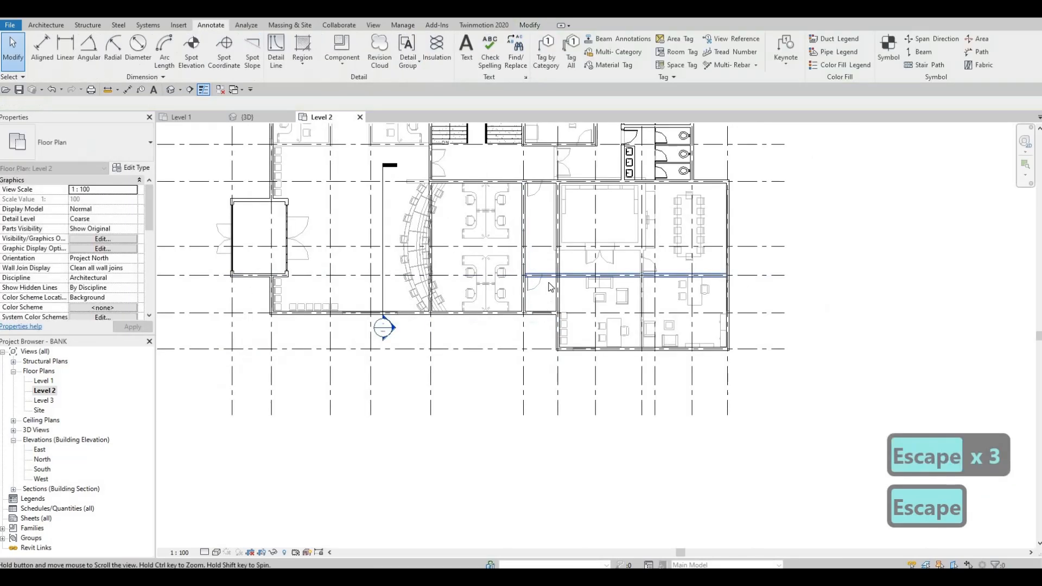
Step: Draw an INTERIOR WALL 1 wall between grids E and F, 600 mm from grid E, from the grid 7 wall to the far exterior wall
scroll(534, 331, up, 3)
middle_drag(534, 330, 479, 298)
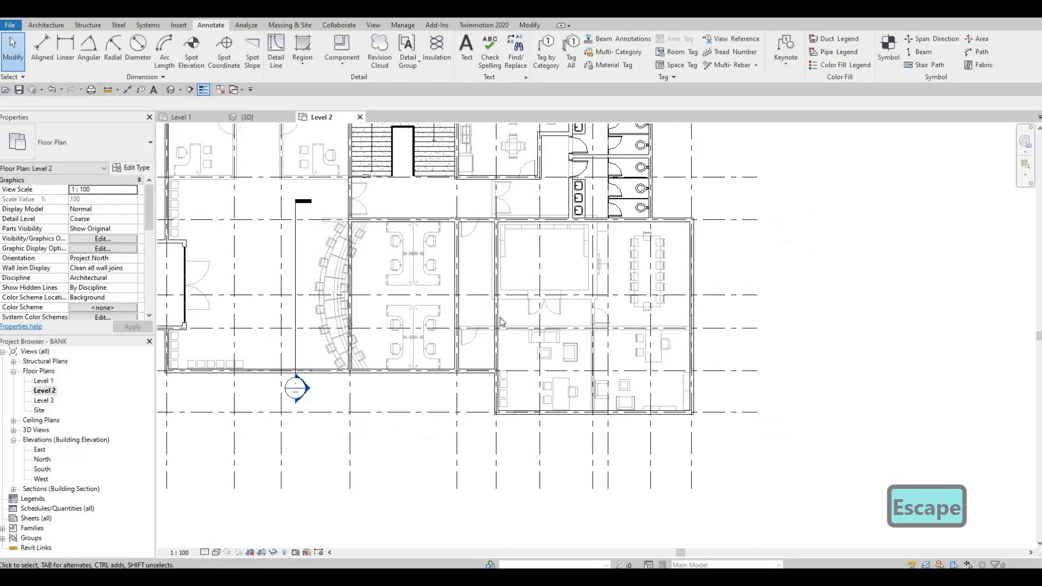
key(Escape)
key(Escape)
click(497, 321)
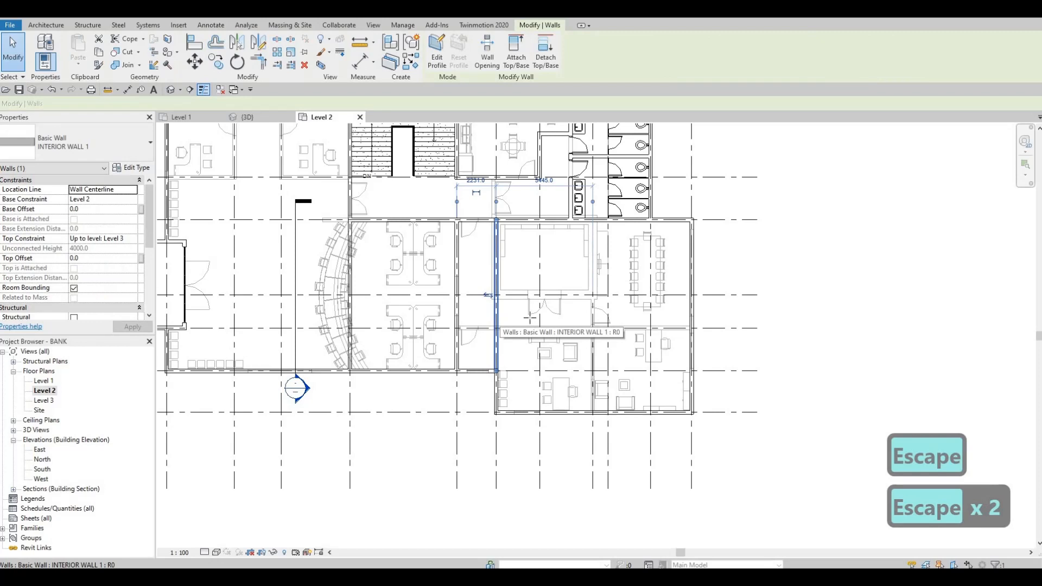
key(c)
key(s)
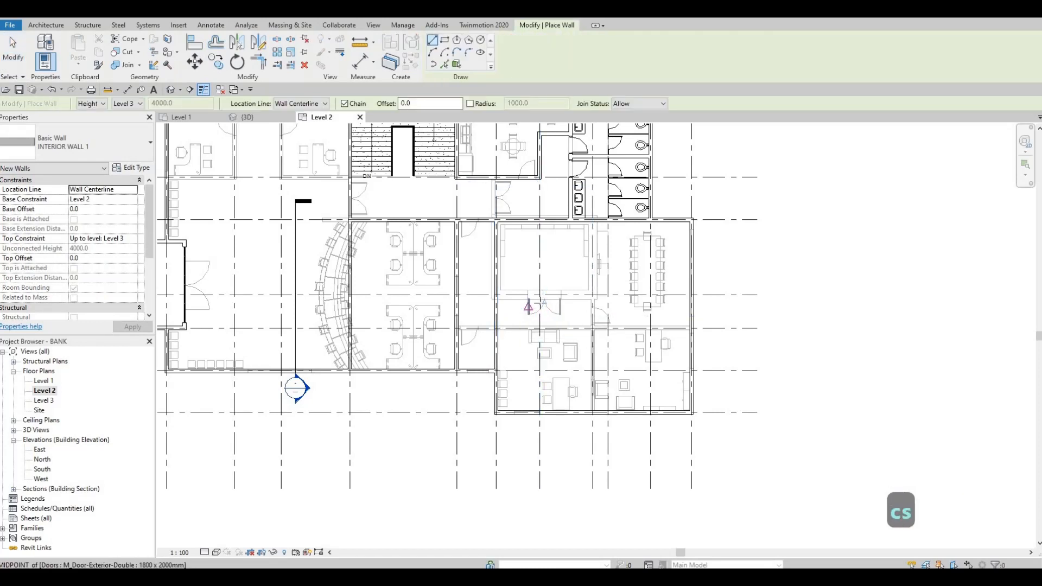
scroll(538, 303, up, 2)
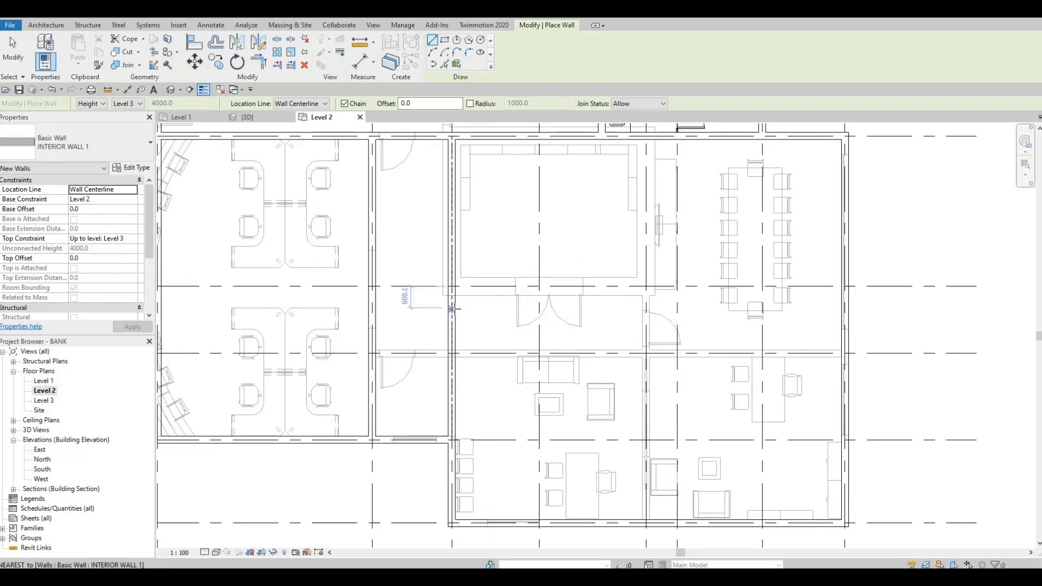
click(452, 309)
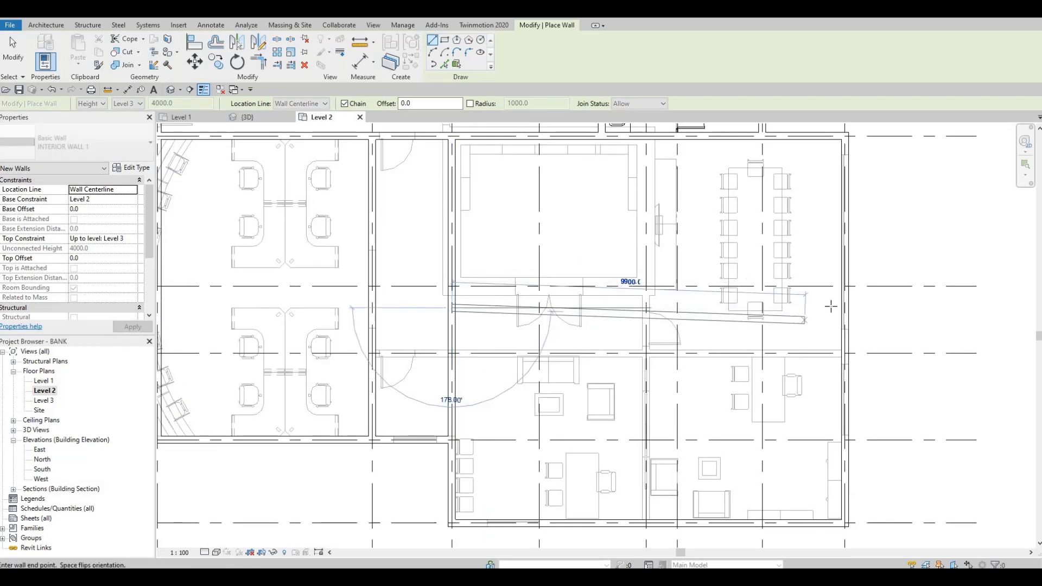
click(831, 308)
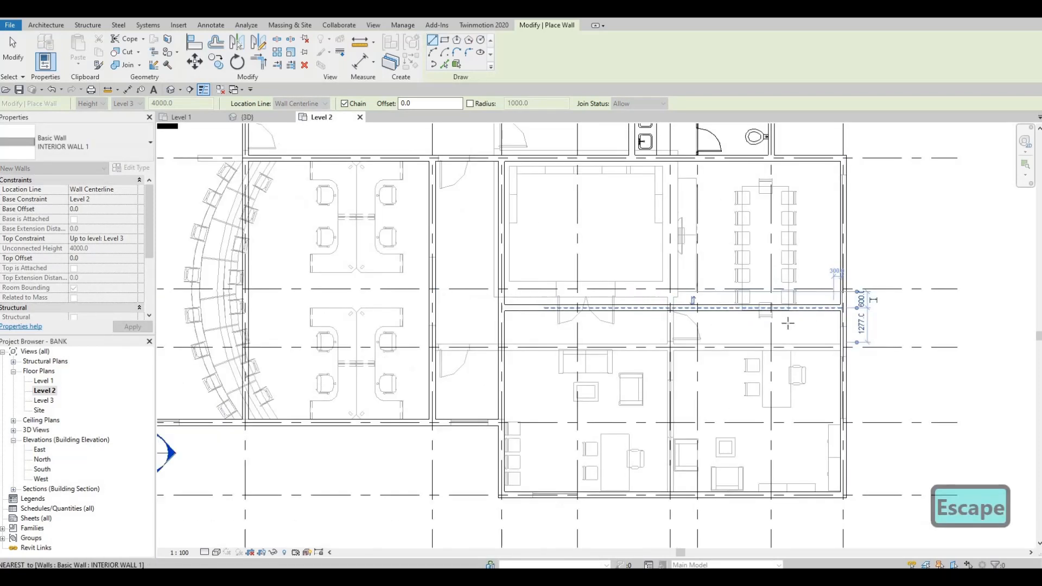
key(Escape)
scroll(826, 310, down, 5)
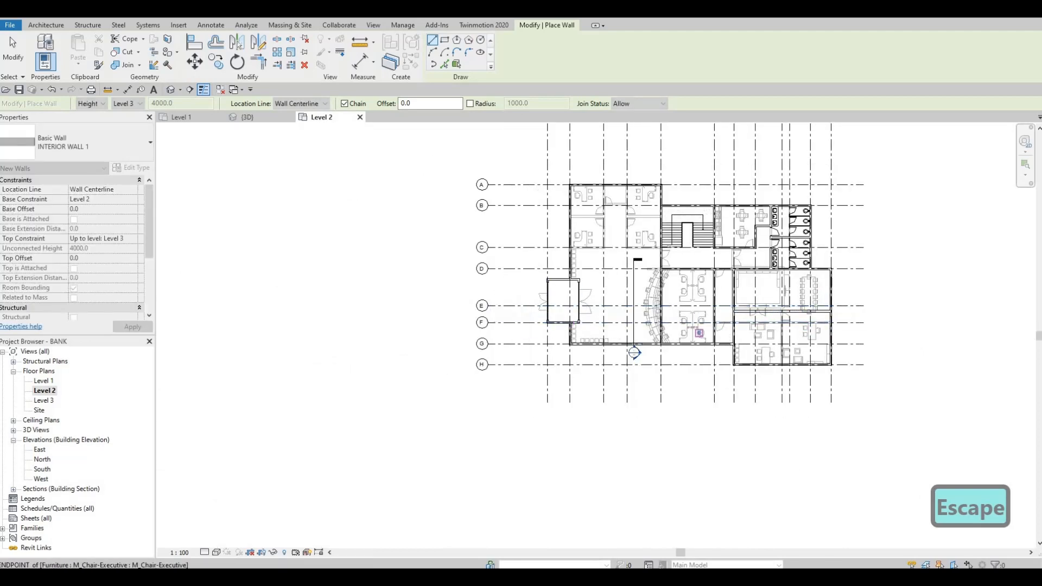
Step: Set the distance of the horizontal interior wall between grids E and F to 900 mm from grid E
key(Escape)
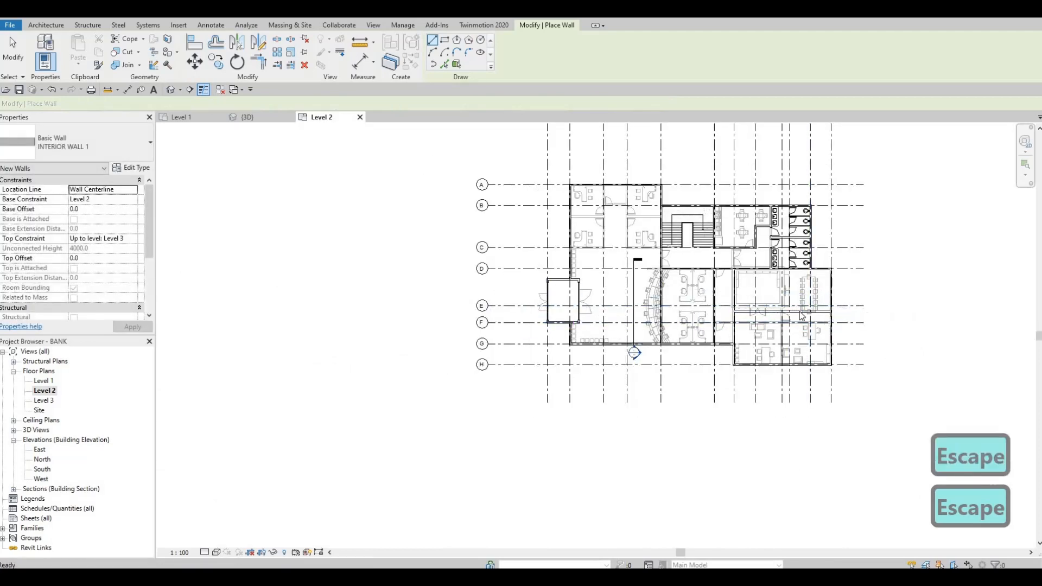
scroll(814, 307, up, 5)
click(814, 306)
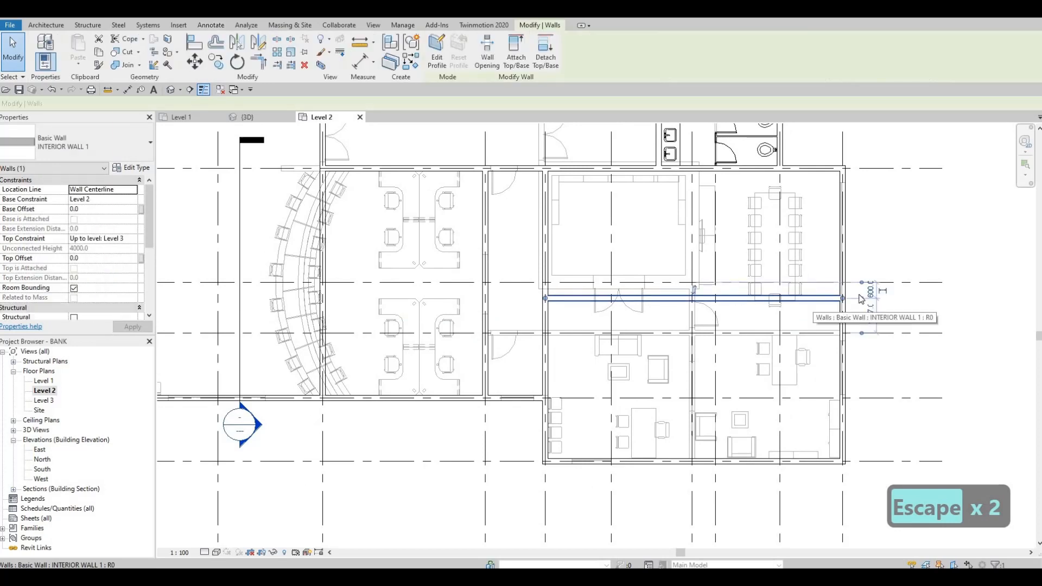
click(883, 290)
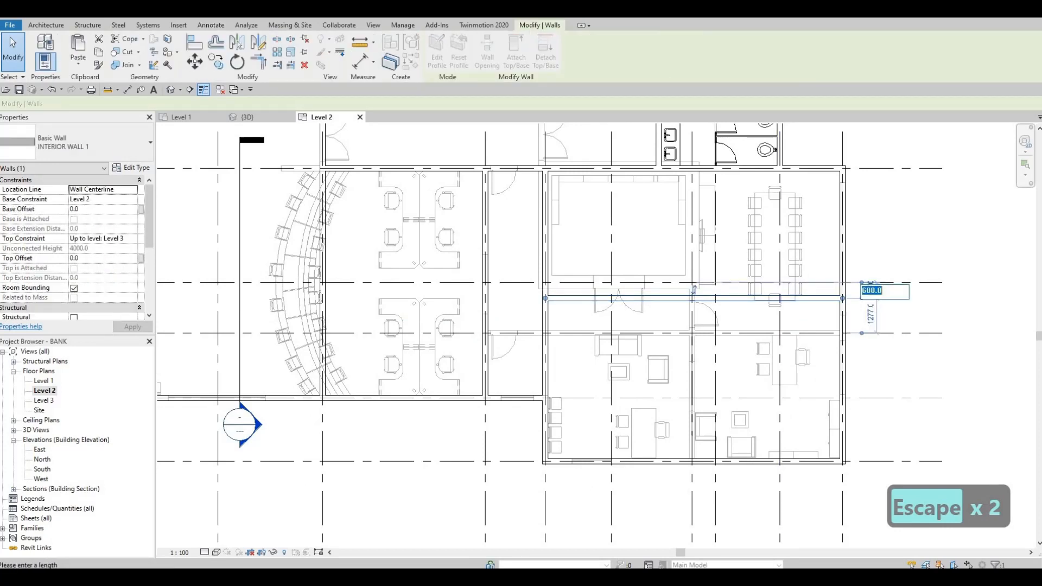
text(900)
key(Return)
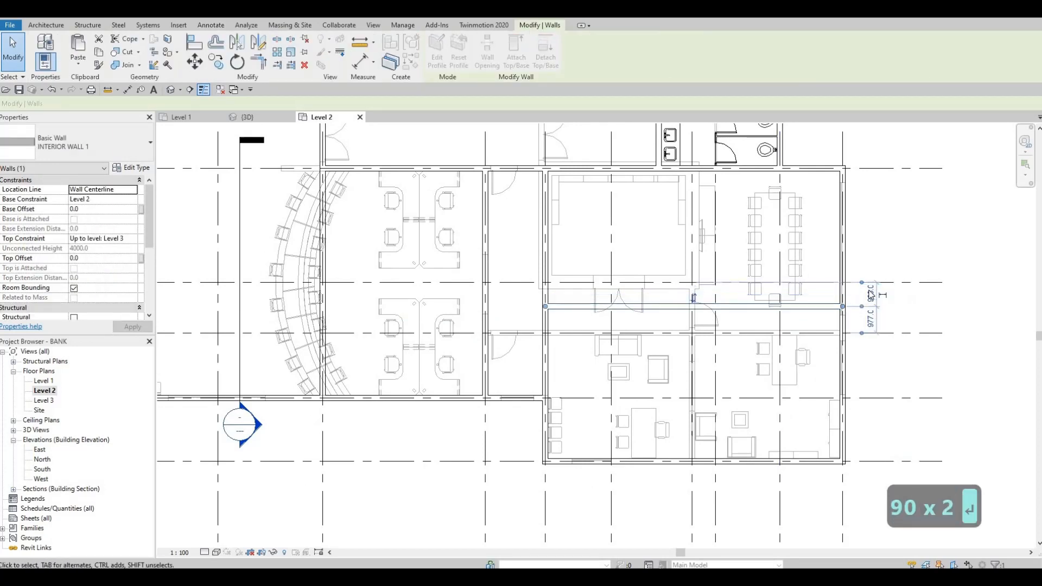
key(Escape)
scroll(765, 298, down, 3)
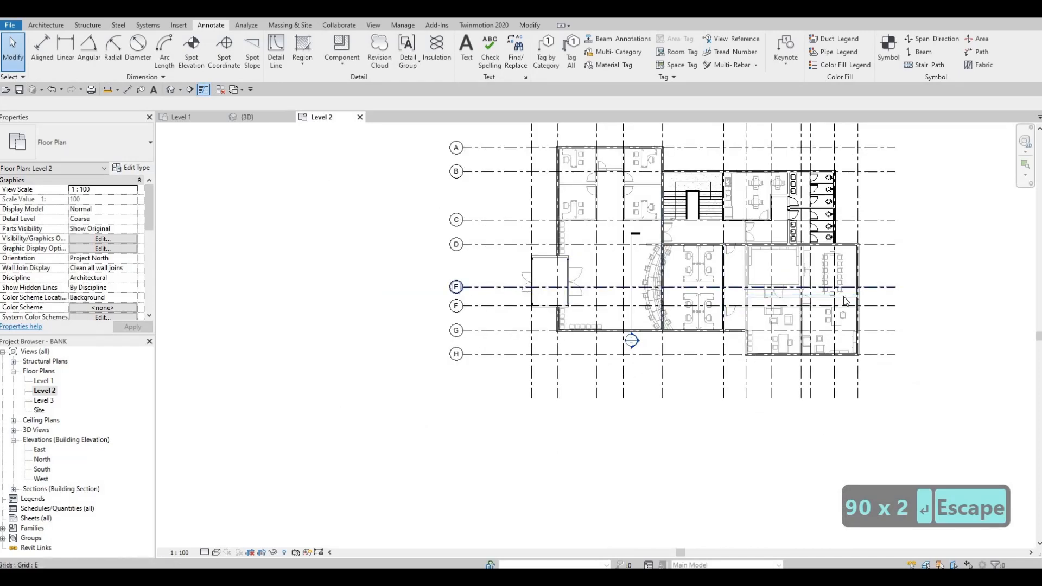
Step: Examine the Level 2 room layout around the grid 6 and grid 7 interior walls
scroll(836, 295, up, 2)
key(Escape)
key(Escape)
middle_drag(772, 327, 693, 296)
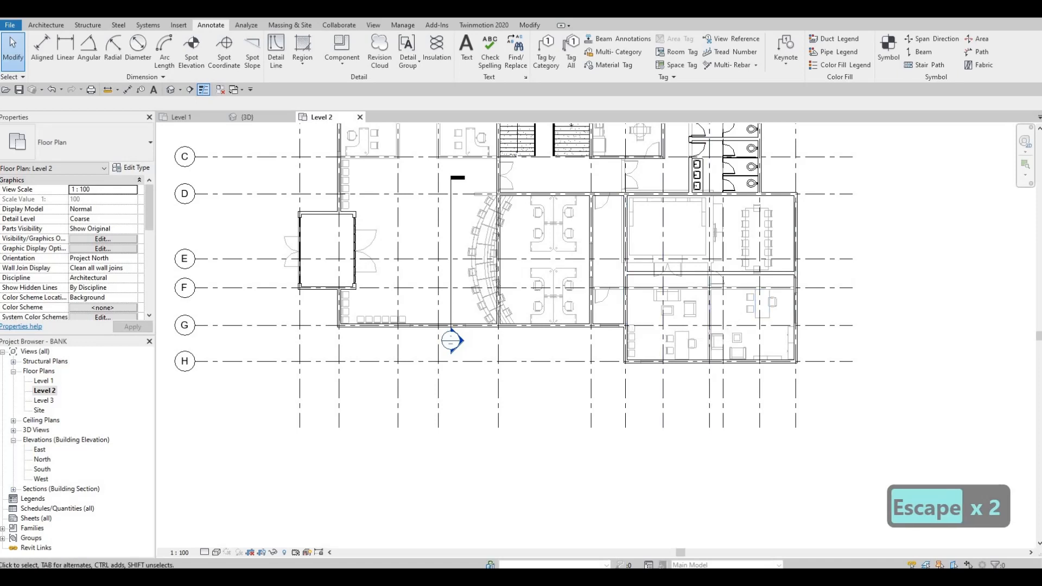
middle_drag(658, 324, 634, 409)
key(Escape)
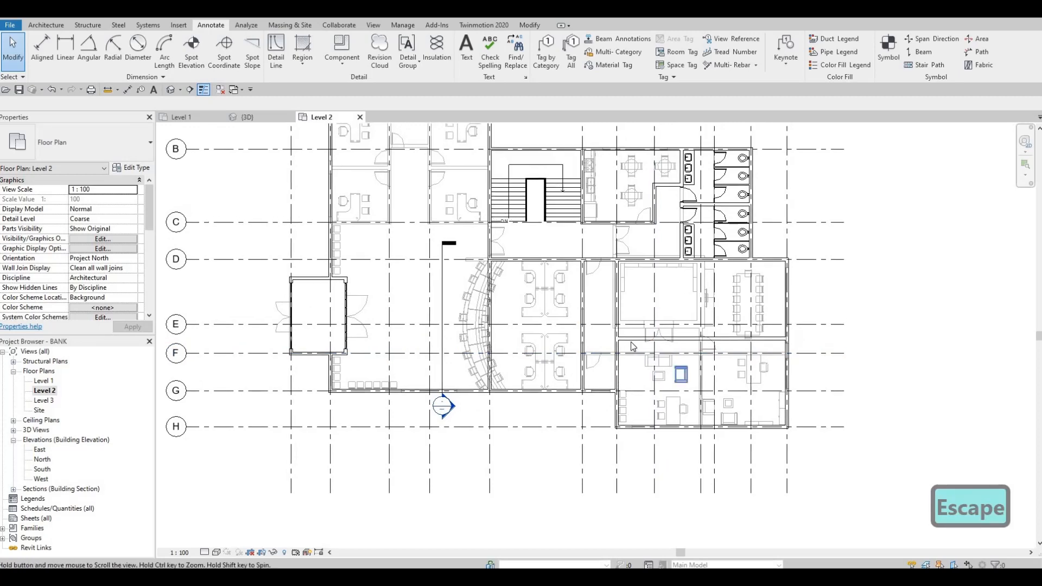
middle_drag(688, 313, 639, 349)
scroll(638, 346, up, 1)
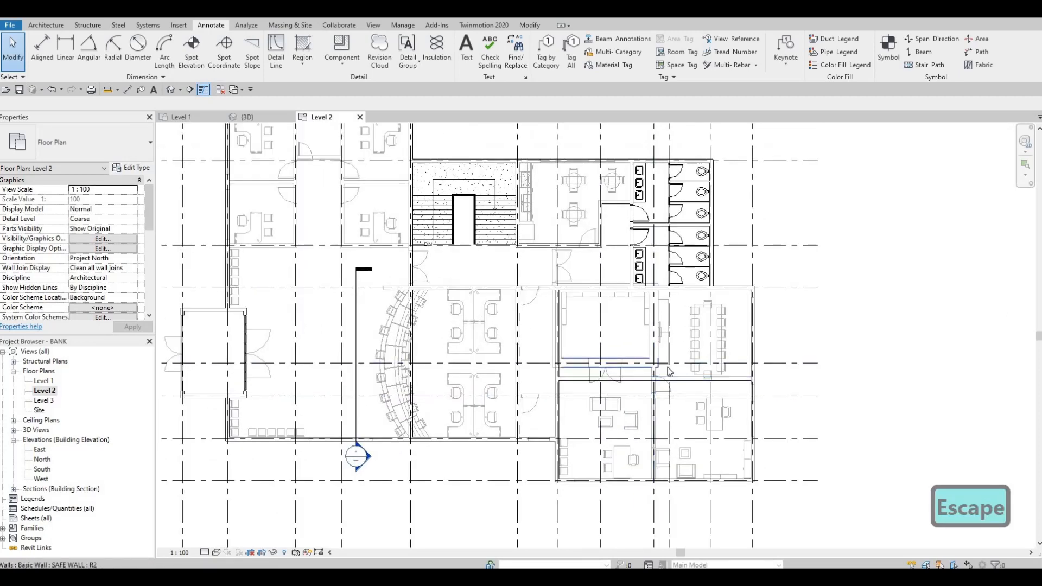
middle_drag(726, 334, 757, 280)
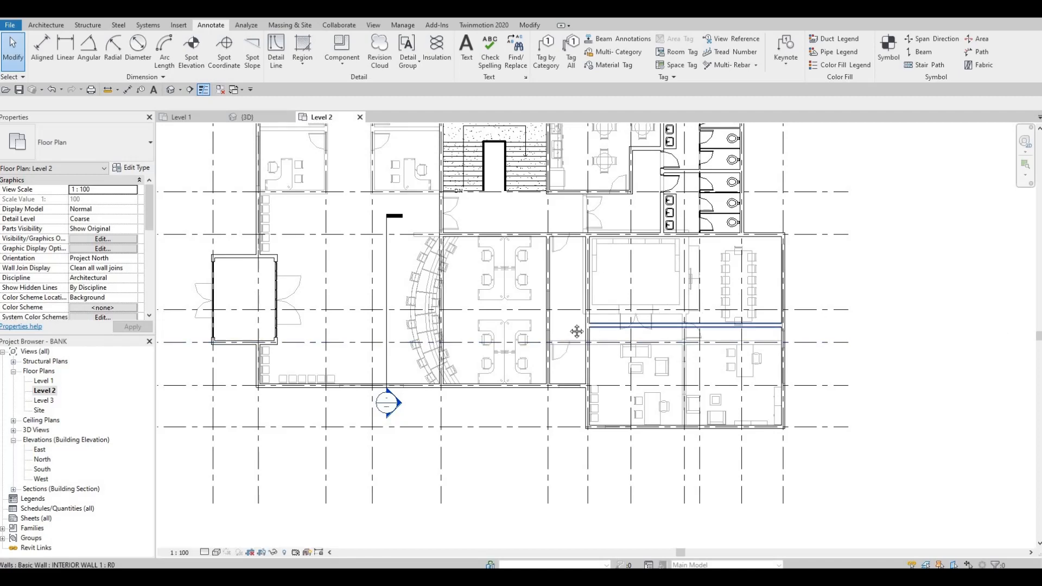
scroll(570, 331, up, 2)
key(Escape)
key(Escape)
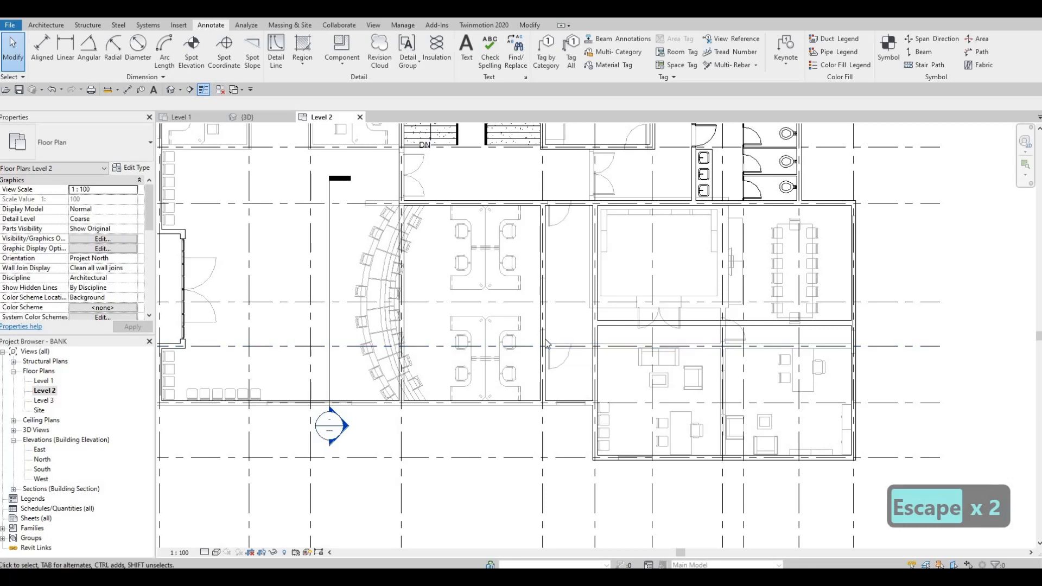
middle_drag(601, 348, 599, 345)
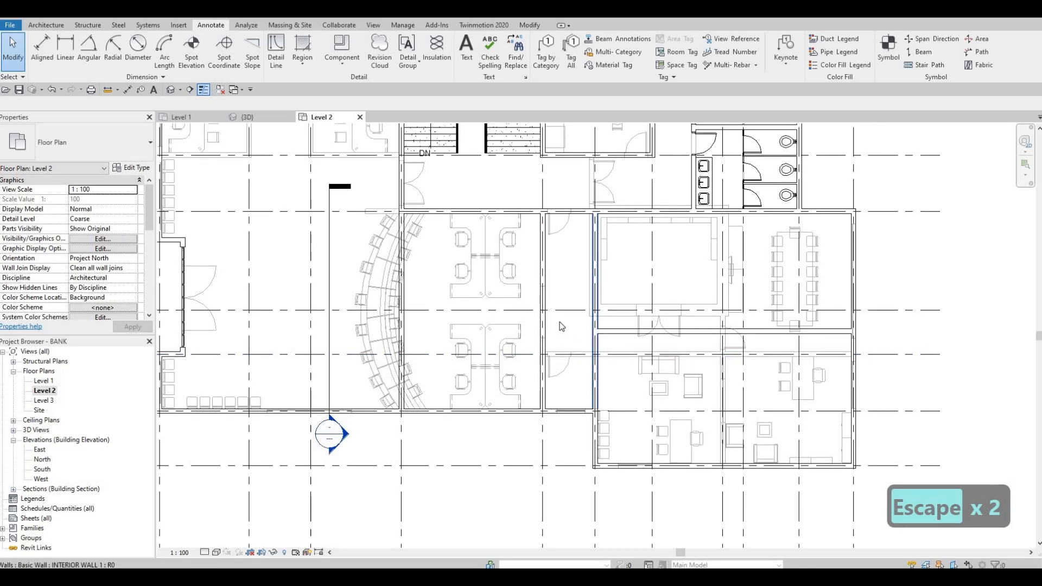
key(Escape)
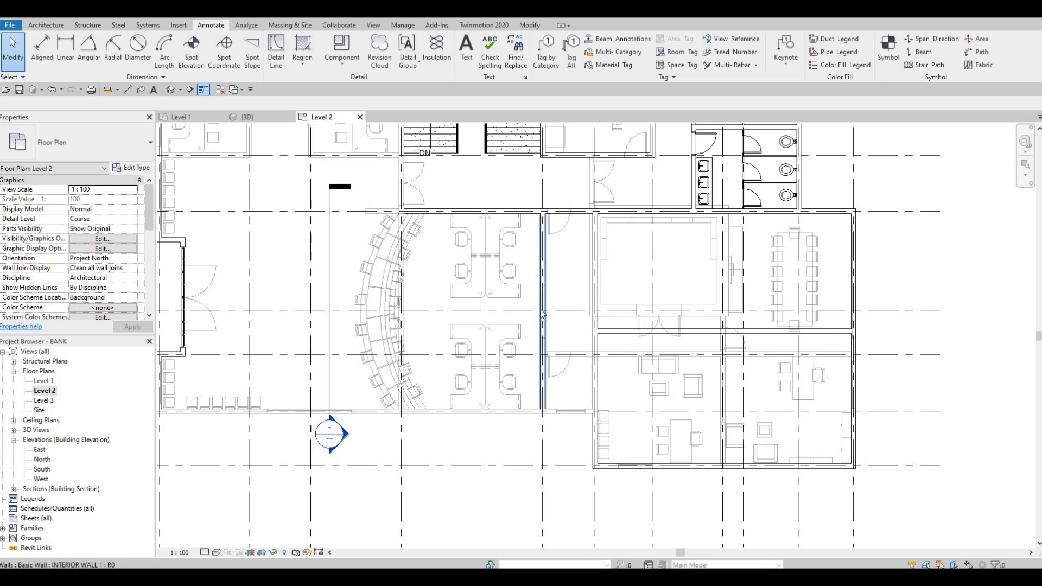
Step: Draw an INTERIOR WALL 1 wall along grid E from the grid 6 wall to the grid 5 wall
click(545, 313)
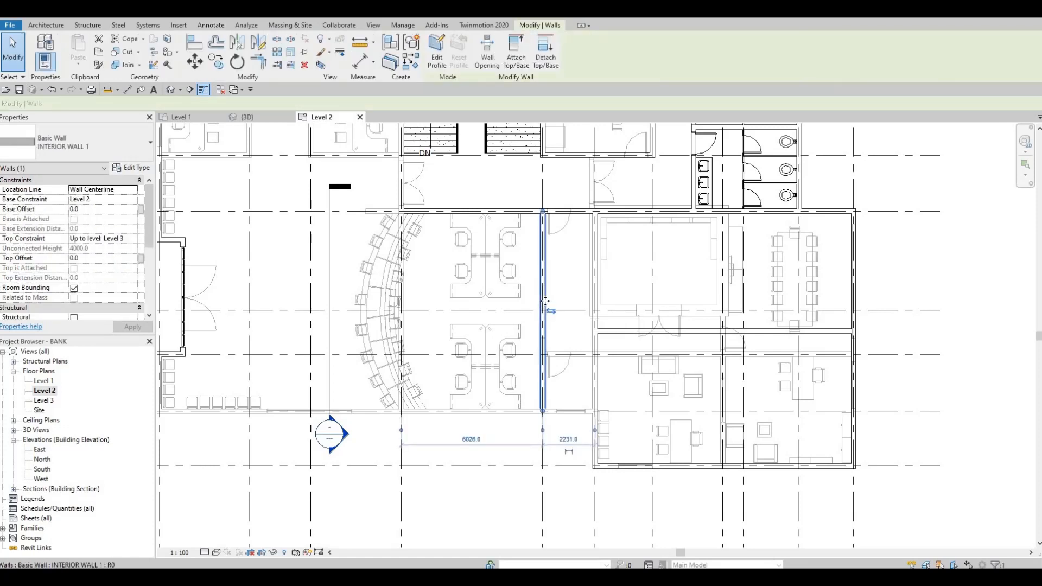
key(c)
key(s)
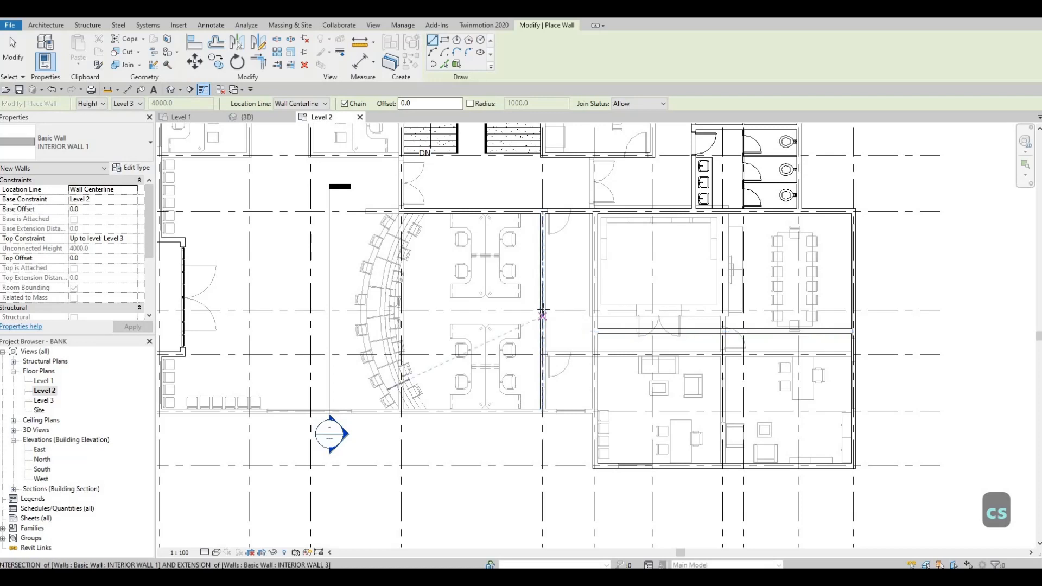
click(542, 310)
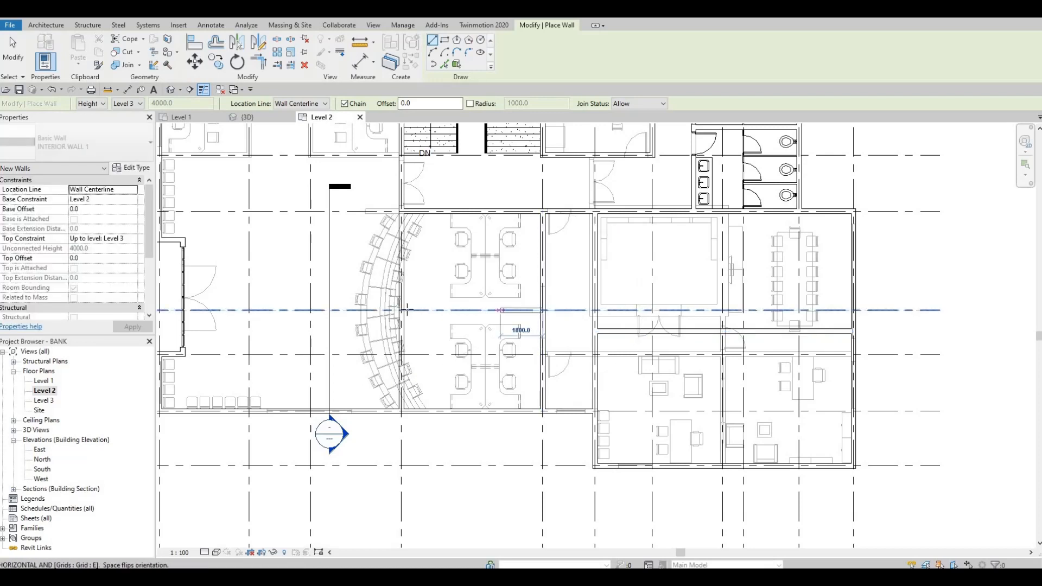
click(402, 310)
key(Escape)
key(Escape)
key(Escape)
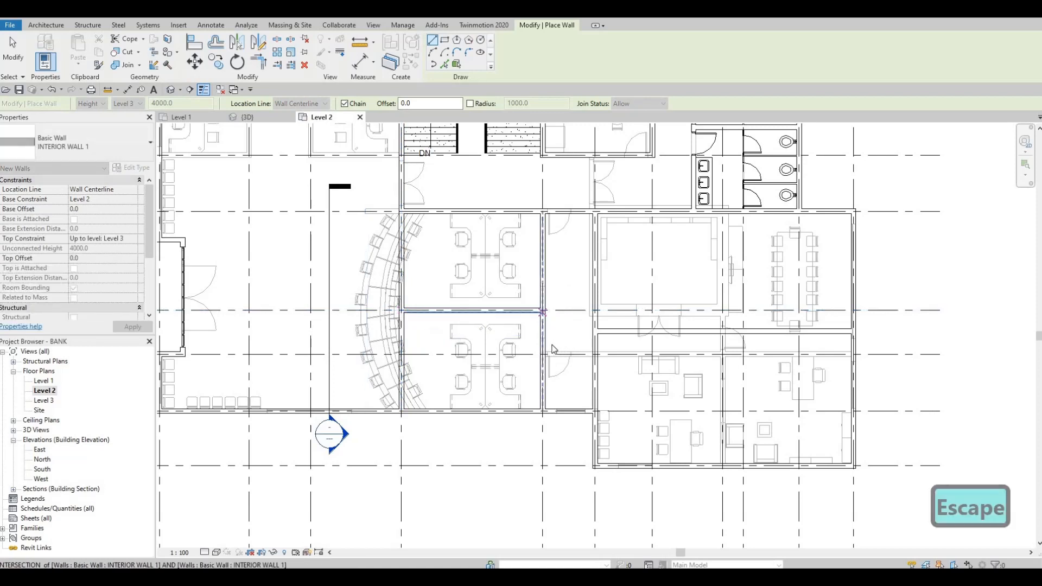
key(Escape)
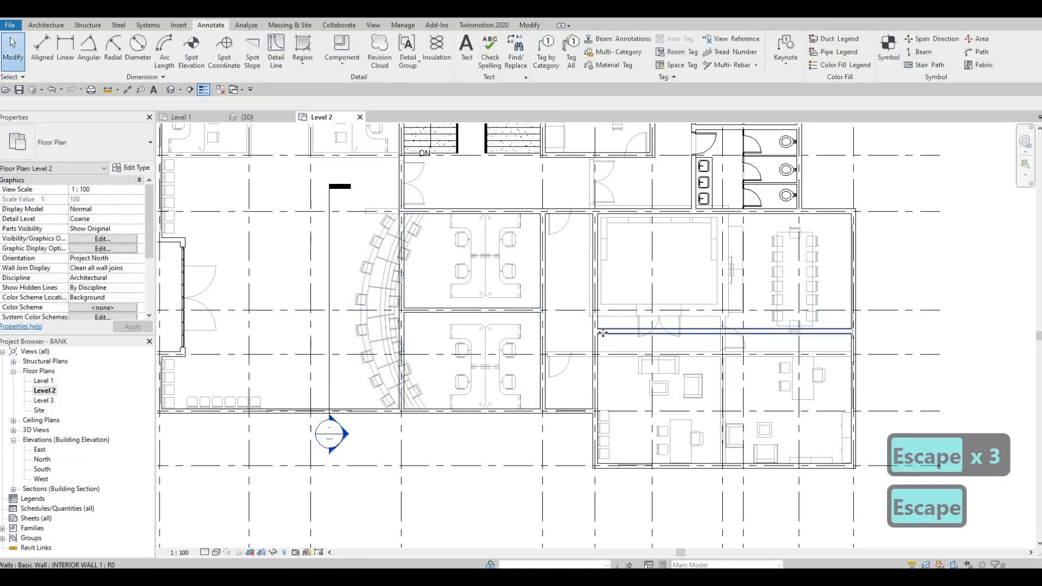
Step: Extend the horizontal partition between grids E and F from grid 7 to the grid 6 wall
click(600, 334)
drag(549, 329, 547, 328)
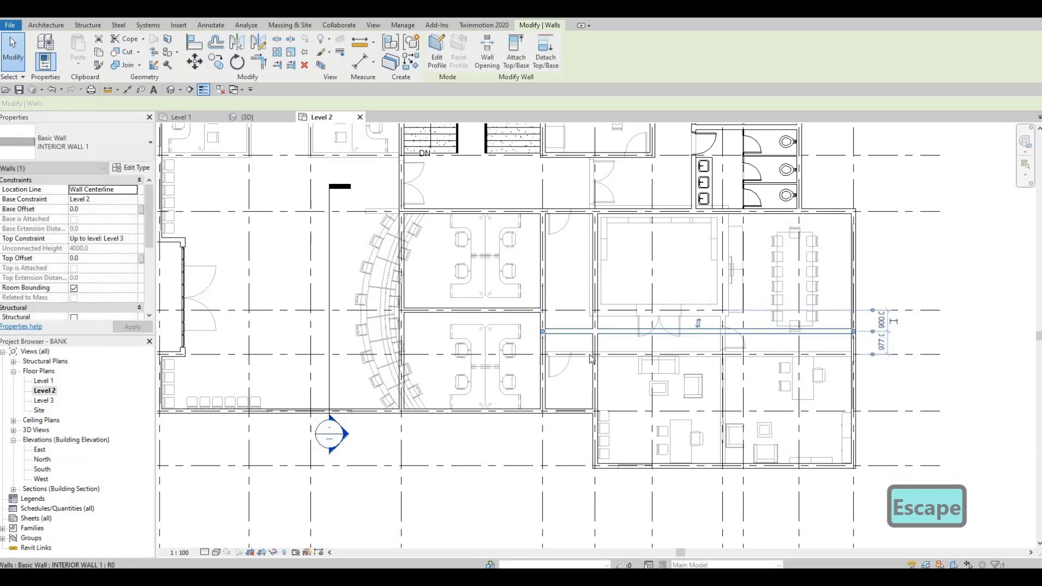
key(Escape)
Step: Shorten the grid 7 interior wall so it ends at the horizontal partition between grids E and F
click(597, 410)
drag(595, 402, 596, 331)
key(Escape)
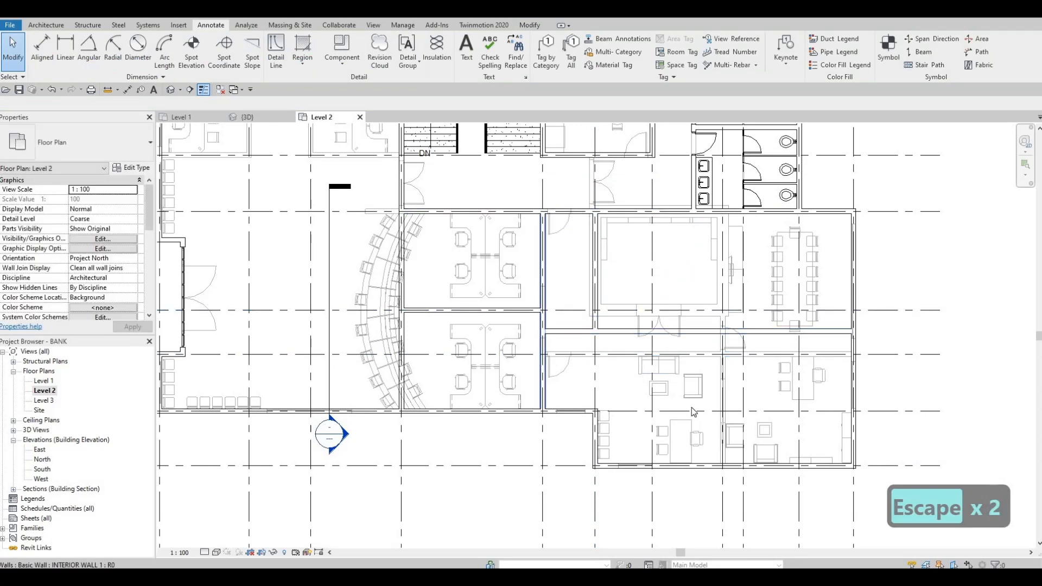
Step: Examine the Level 2 plan around the entrance block and the office partitions
middle_drag(699, 392, 666, 359)
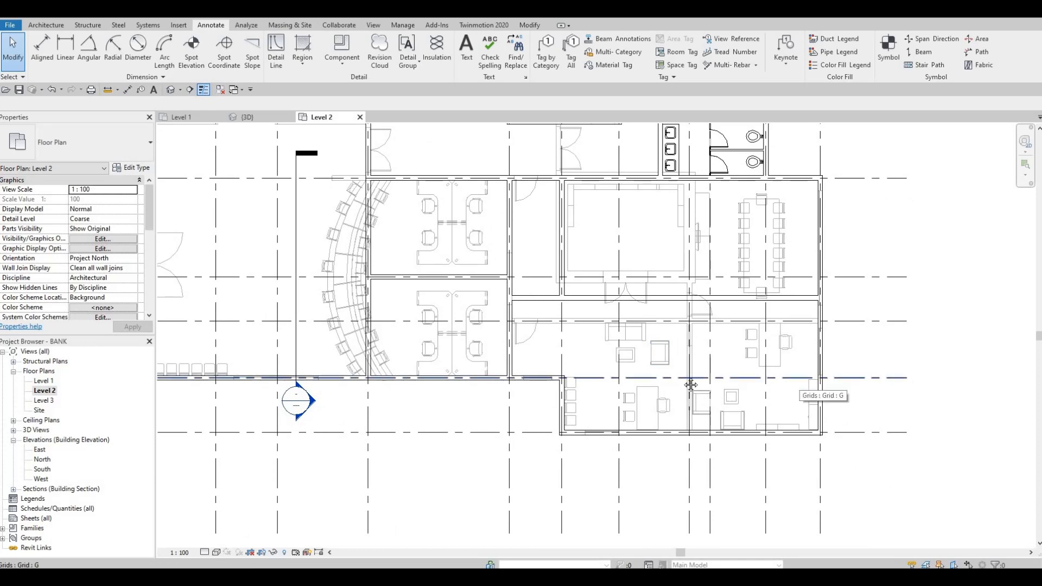
scroll(684, 380, down, 2)
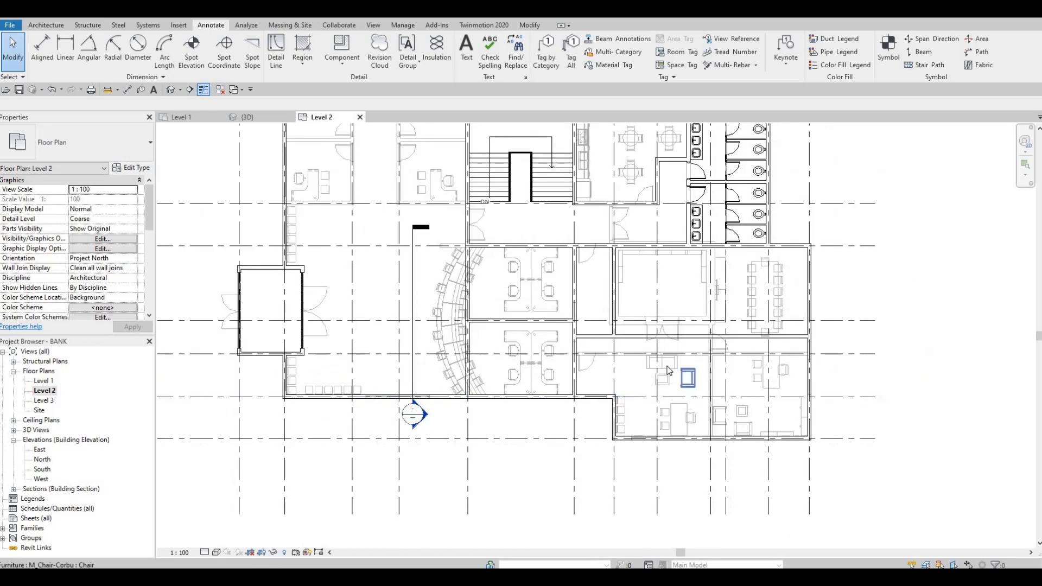
key(Escape)
middle_drag(686, 376, 688, 393)
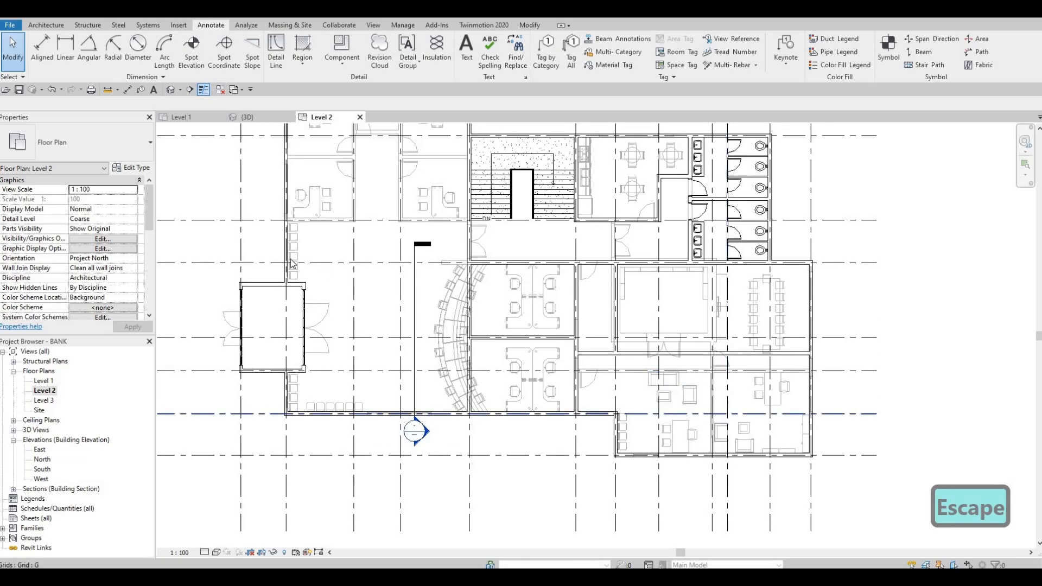
key(F1)
scroll(285, 243, up, 2)
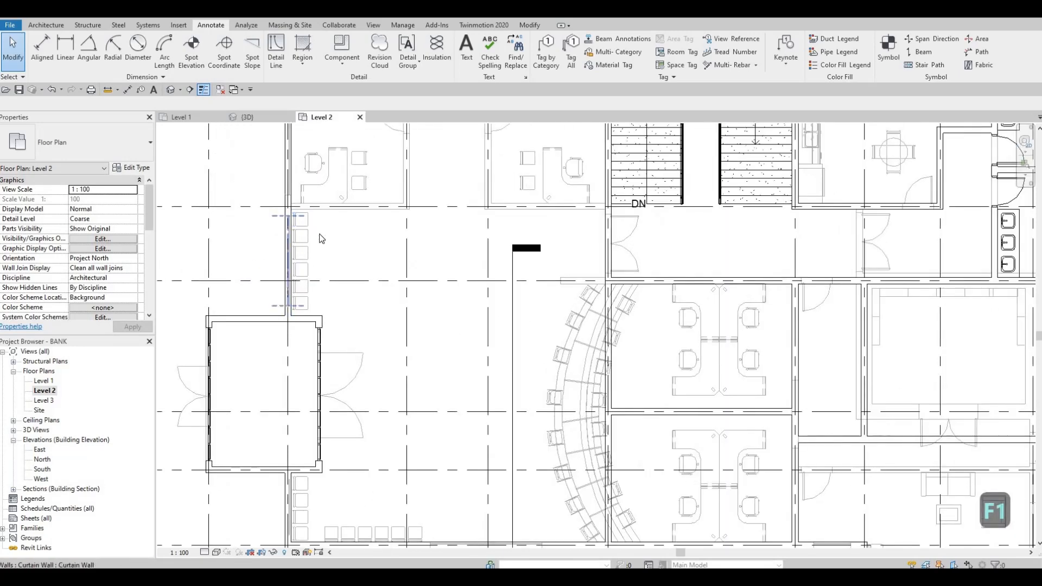
scroll(658, 293, down, 2)
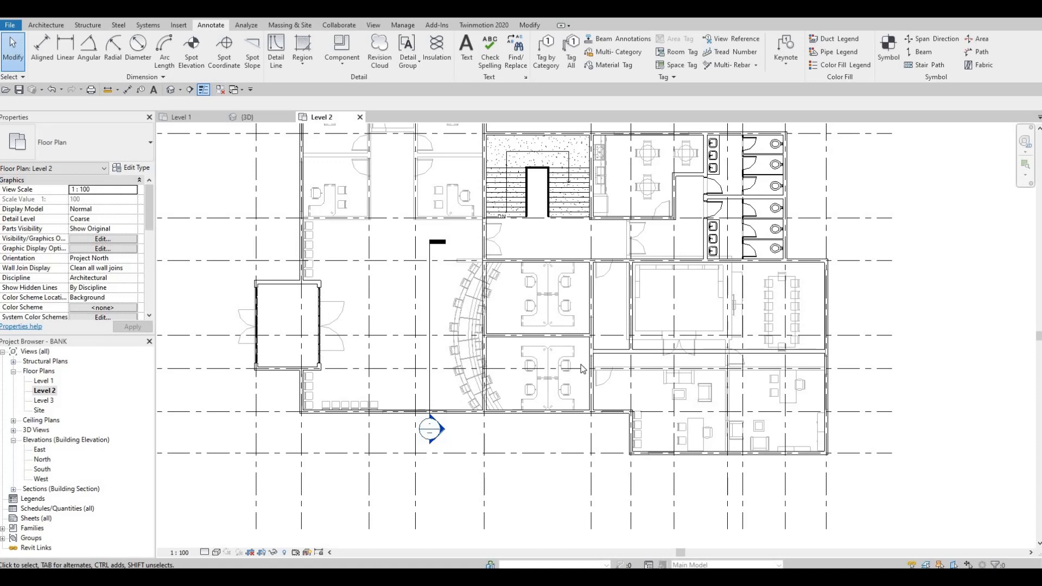
scroll(603, 369, up, 1)
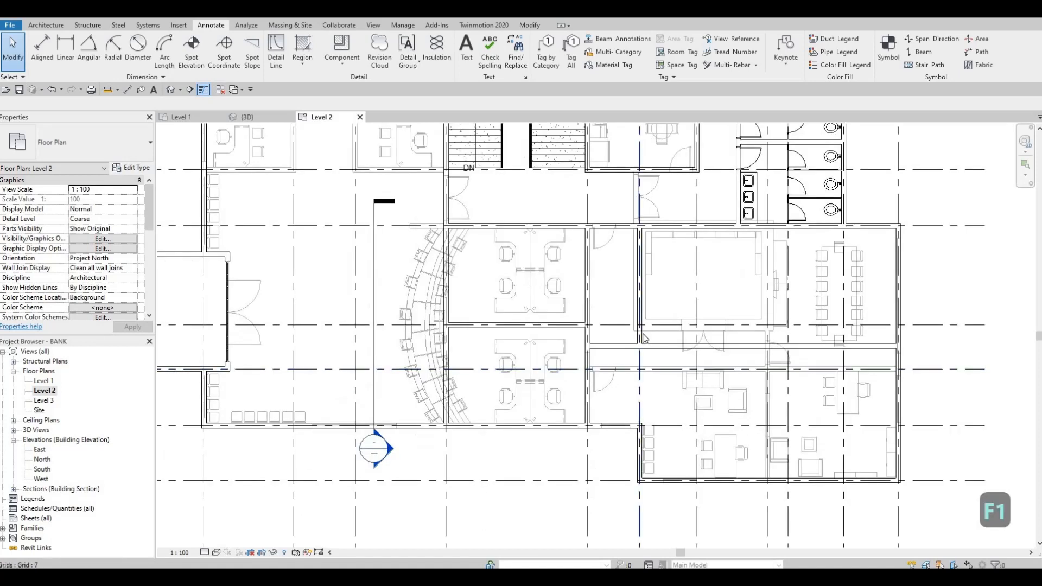
Step: Extend the grid 7 interior wall to the exterior wall corner at grid G
click(641, 341)
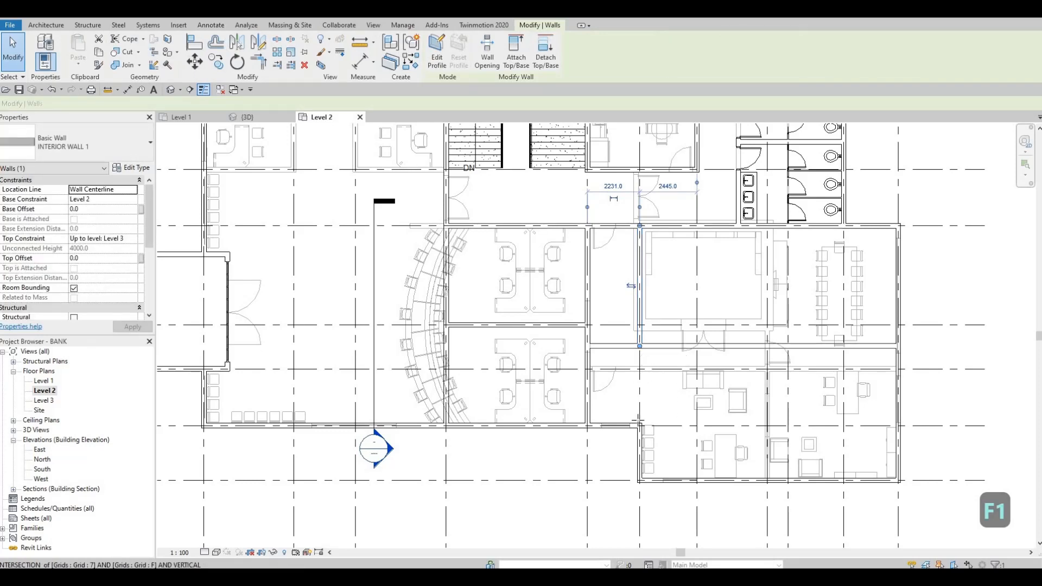
drag(638, 421, 639, 426)
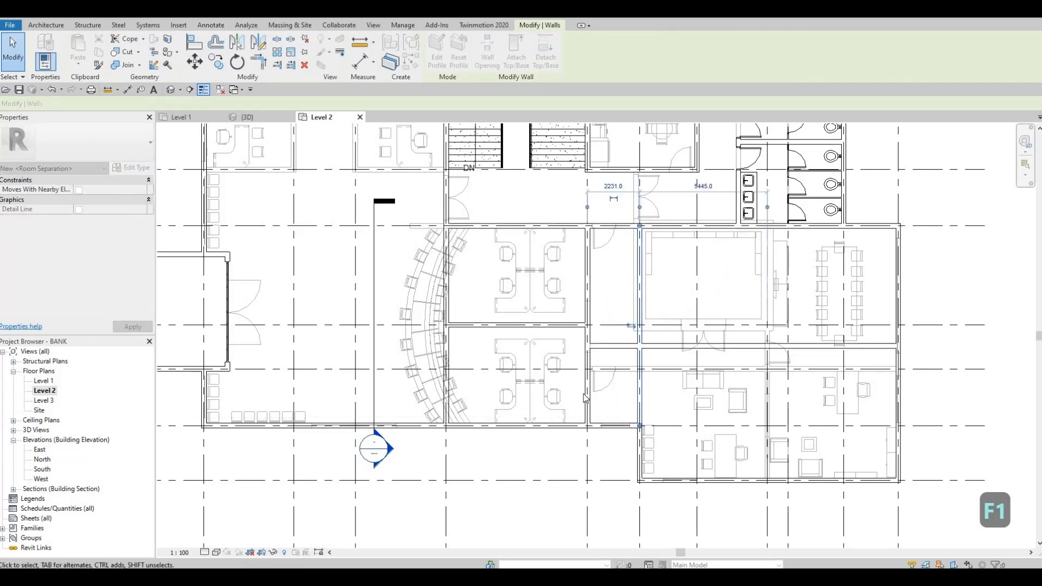
key(Escape)
Step: Shorten the grid 6 interior wall so it ends at the horizontal partition between grids E and F
click(587, 374)
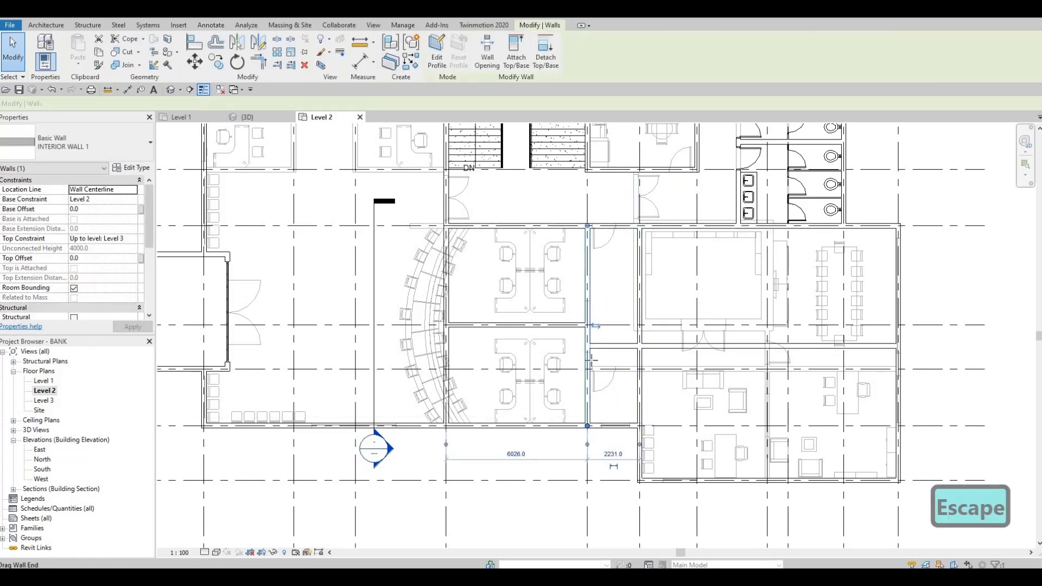
drag(592, 358, 587, 345)
key(Escape)
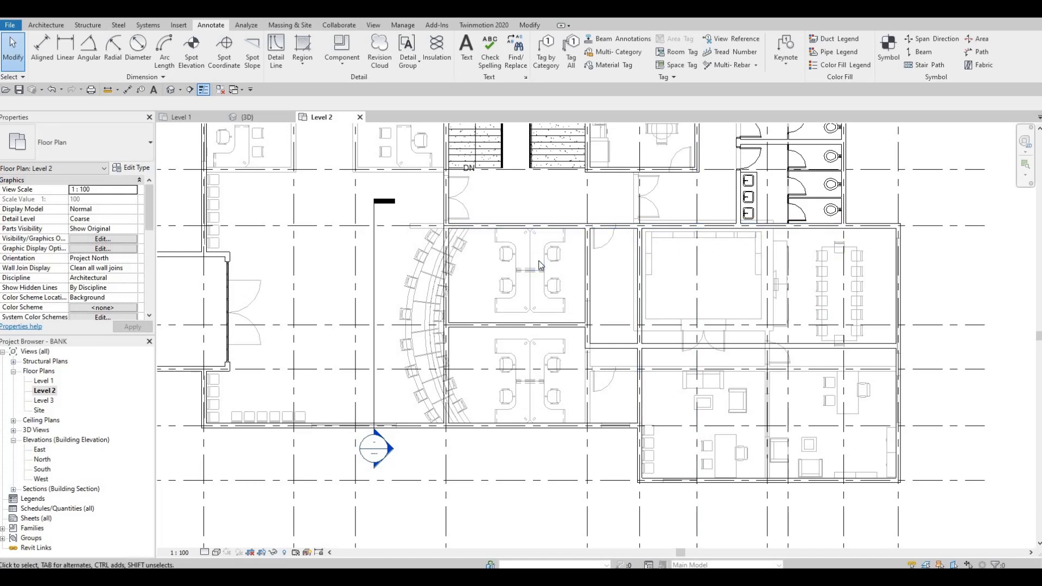
Step: Place a BOARDROOM TABLE on Level 2, centred near grid 9 and about 2700 mm from the grid D wall
middle_drag(641, 339, 636, 390)
middle_drag(628, 260, 616, 323)
middle_drag(654, 405, 649, 344)
key(Escape)
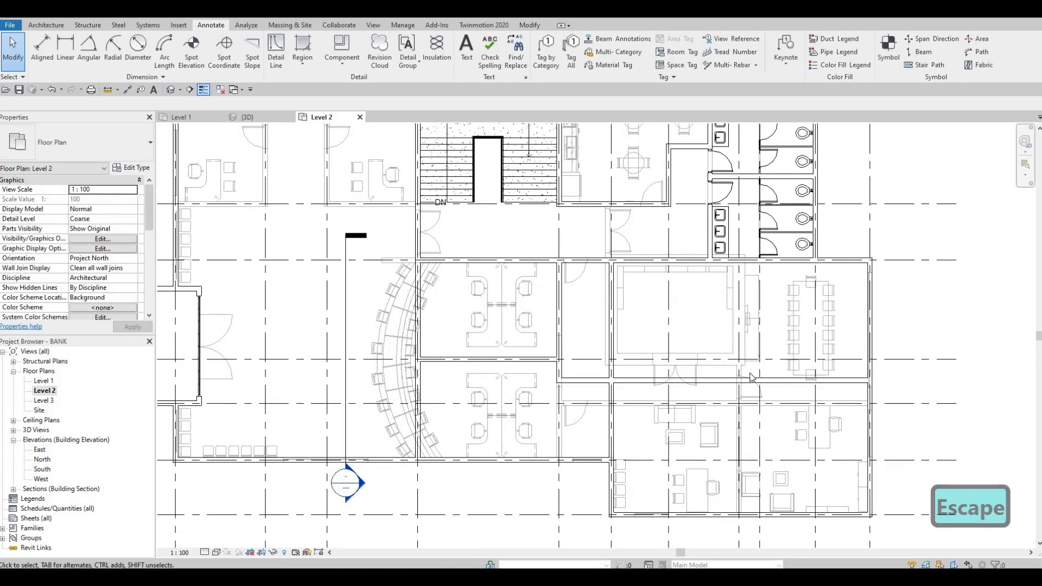
scroll(699, 353, down, 2)
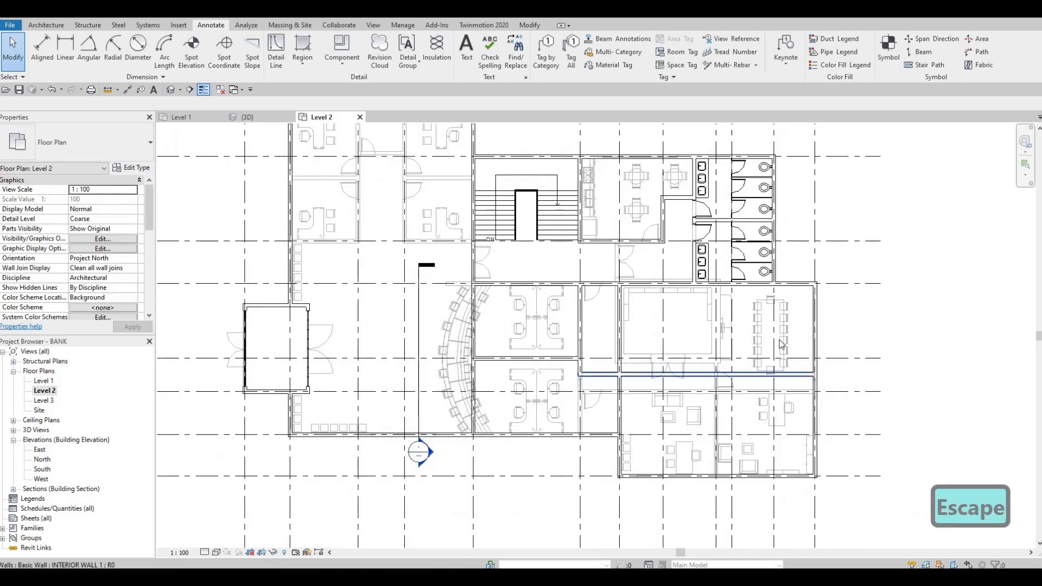
click(780, 304)
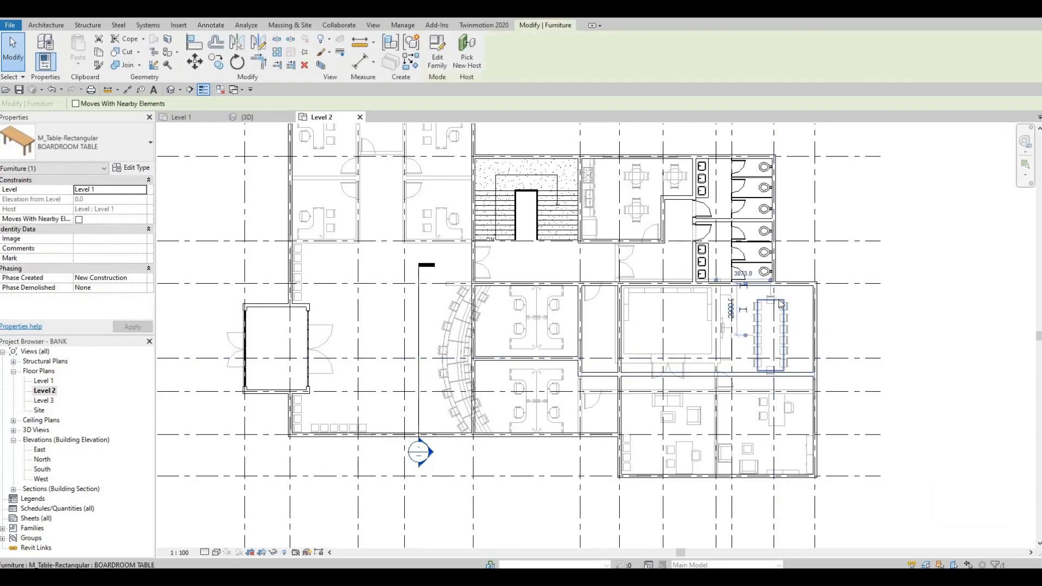
key(c)
key(s)
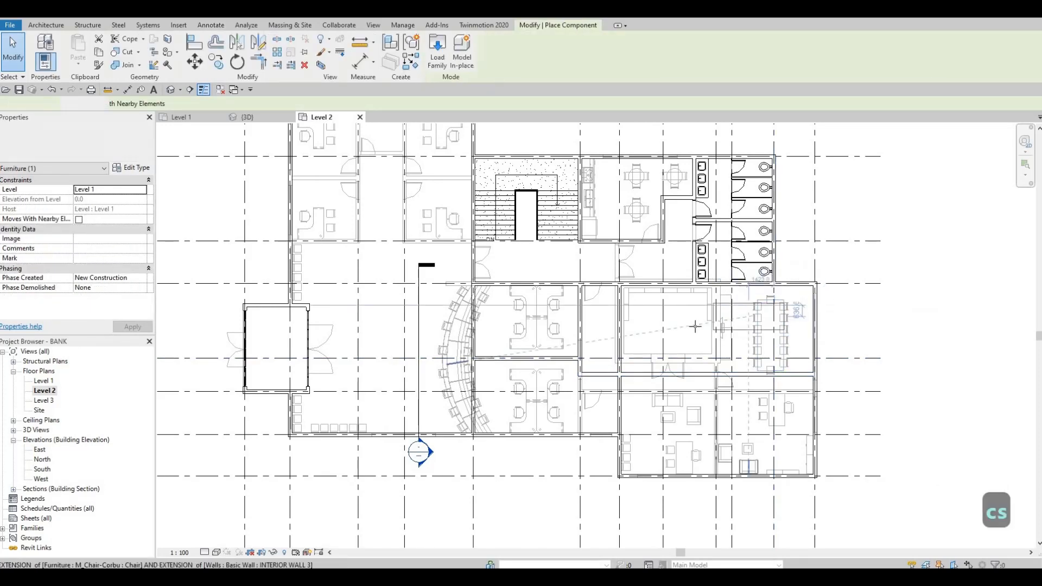
scroll(705, 342, up, 4)
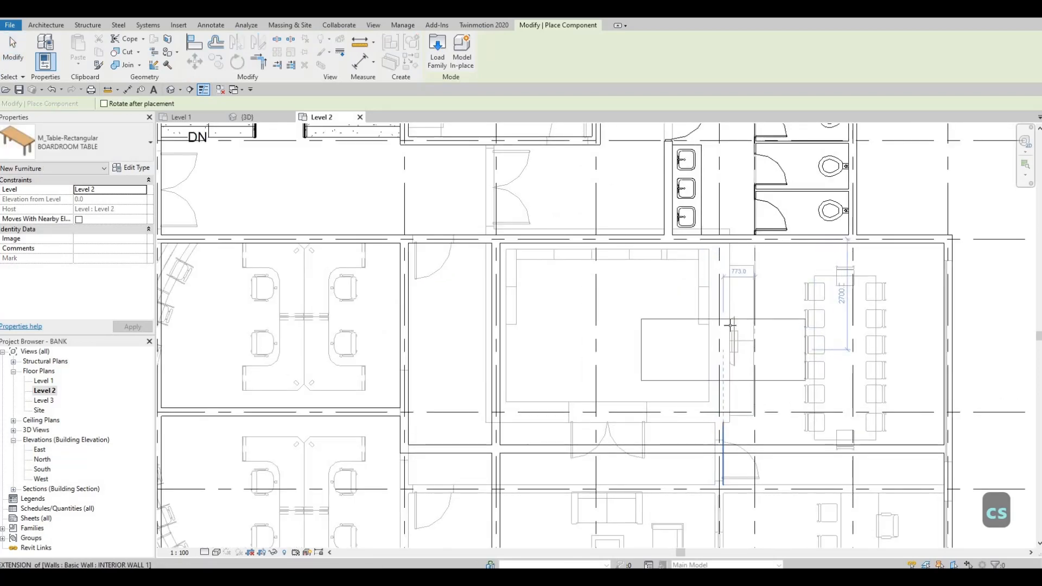
scroll(730, 325, down, 4)
key(Escape)
key(Escape)
key(Escape)
Step: Place an M_Chair-Breuer at the west short end of the Level 2 boardroom table, rotated to face the table
click(779, 308)
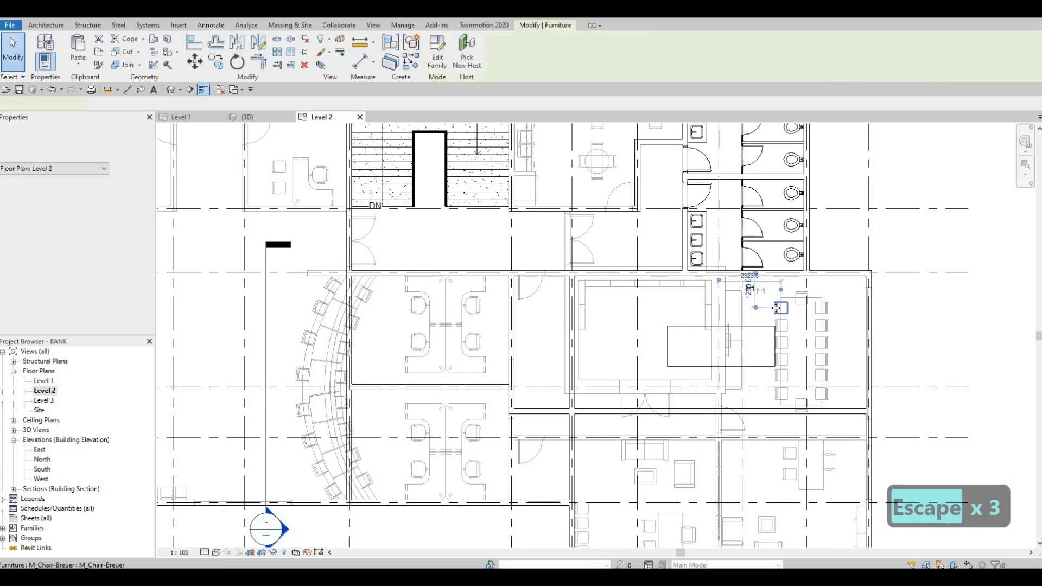
key(c)
key(s)
scroll(685, 368, up, 5)
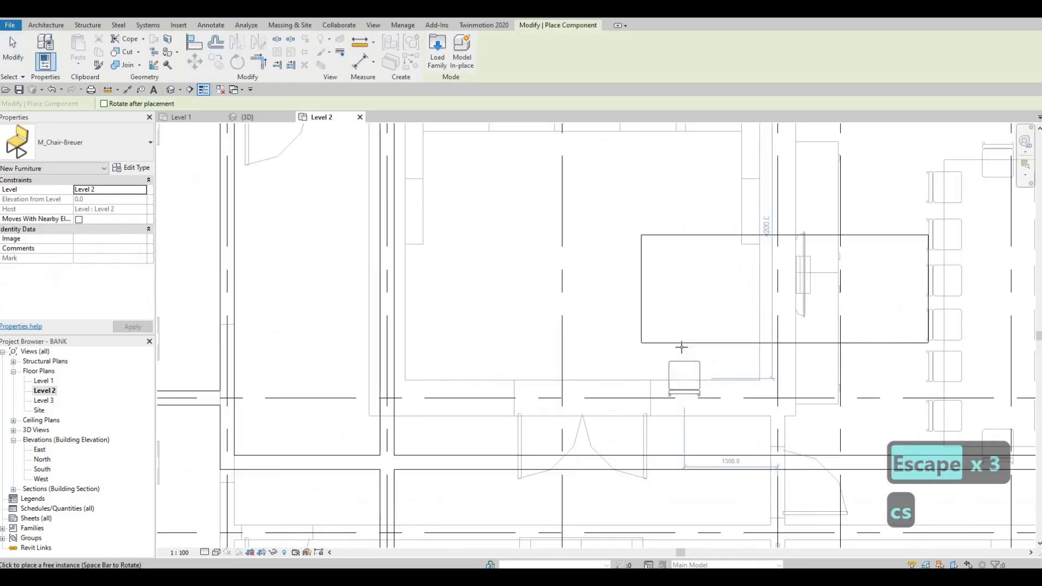
scroll(681, 348, up, 1)
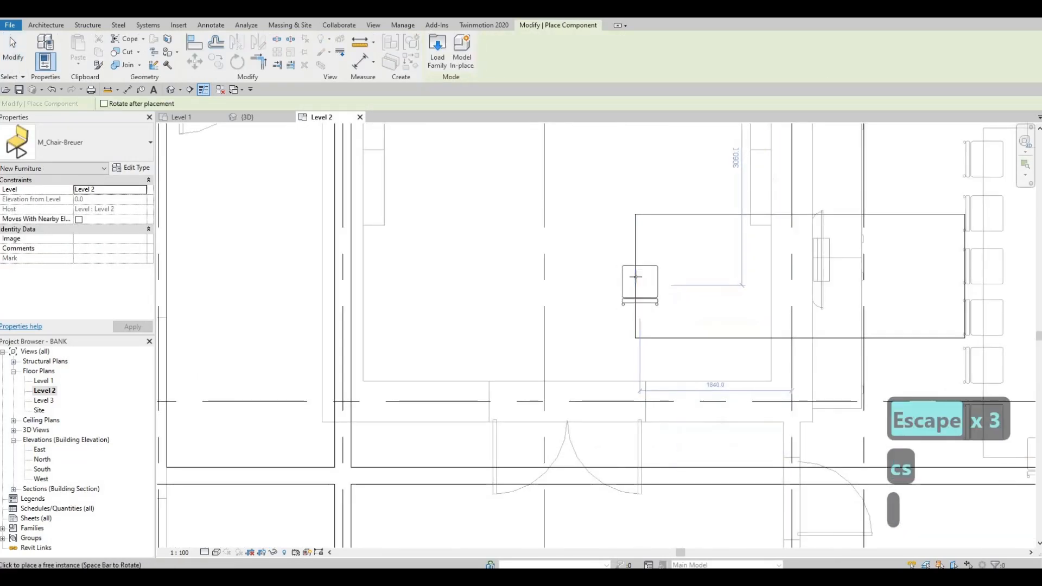
key(space)
key(space)
key(space)
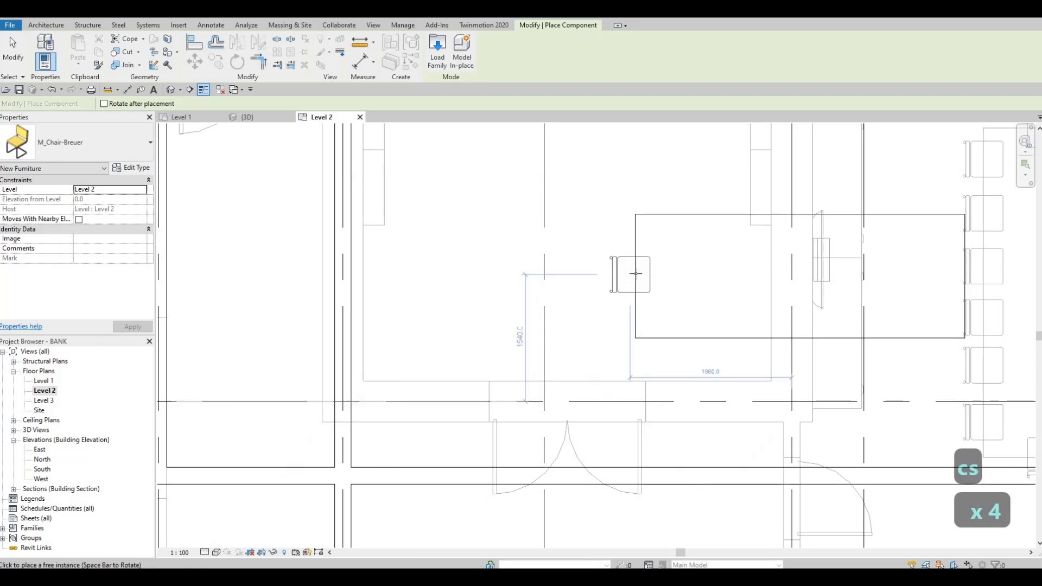
Step: Place six M_Chair-Breuer chairs in a row along the south long edge of the boardroom table, facing the table
click(672, 333)
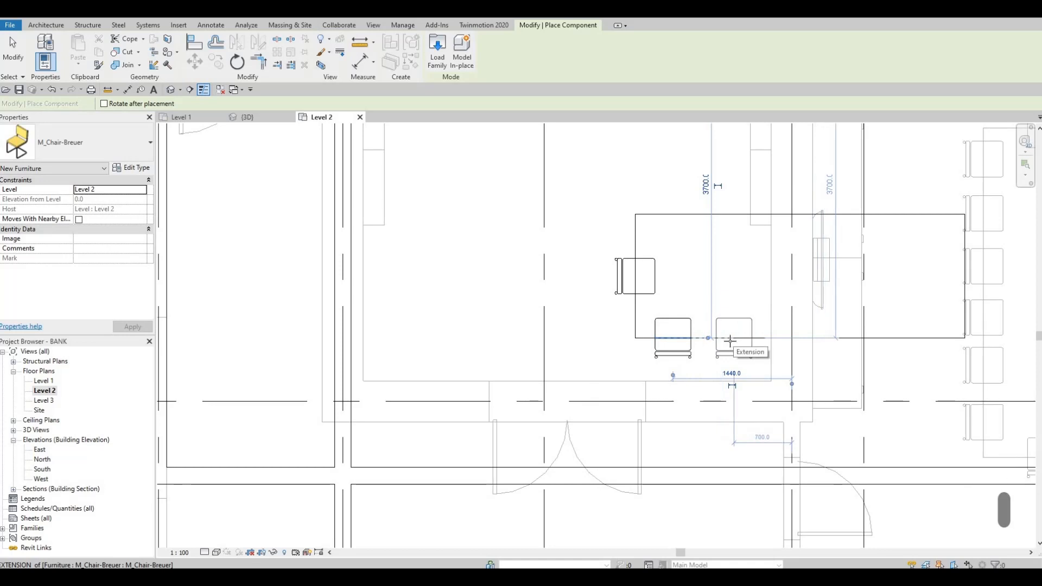
click(729, 340)
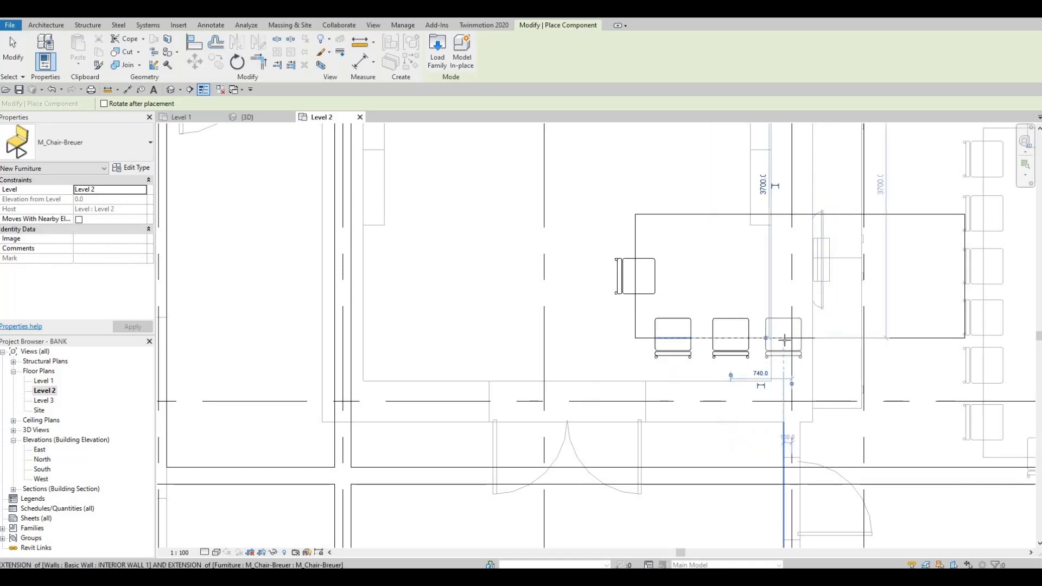
click(830, 338)
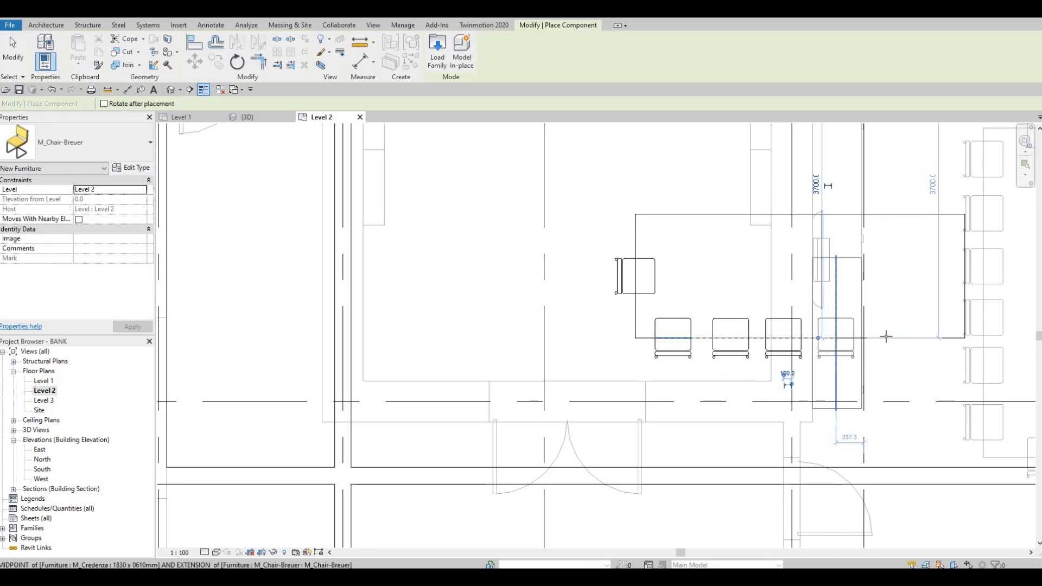
click(890, 337)
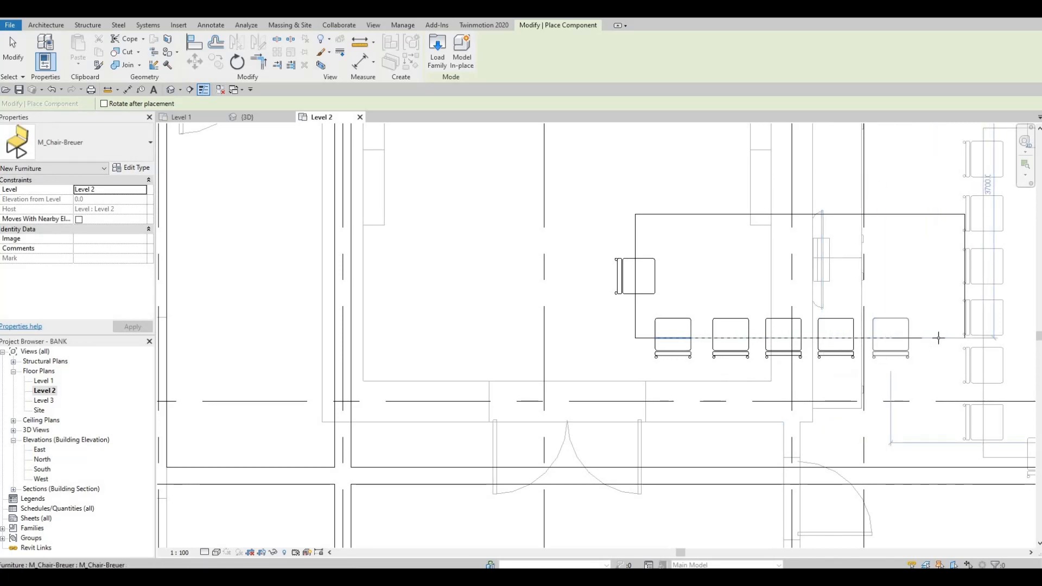
click(939, 340)
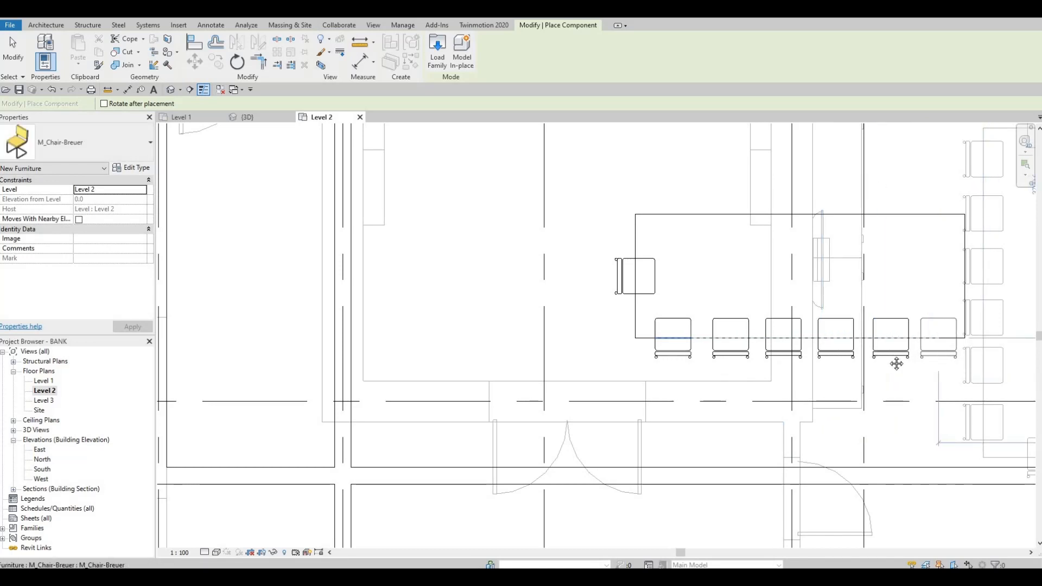
key(Escape)
key(Escape)
Step: Place three M_Credenza 1830 x 0610mm units end to end along the boardroom's grid D wall
scroll(585, 356, down, 4)
middle_drag(659, 329, 761, 348)
scroll(761, 349, down, 1)
click(688, 288)
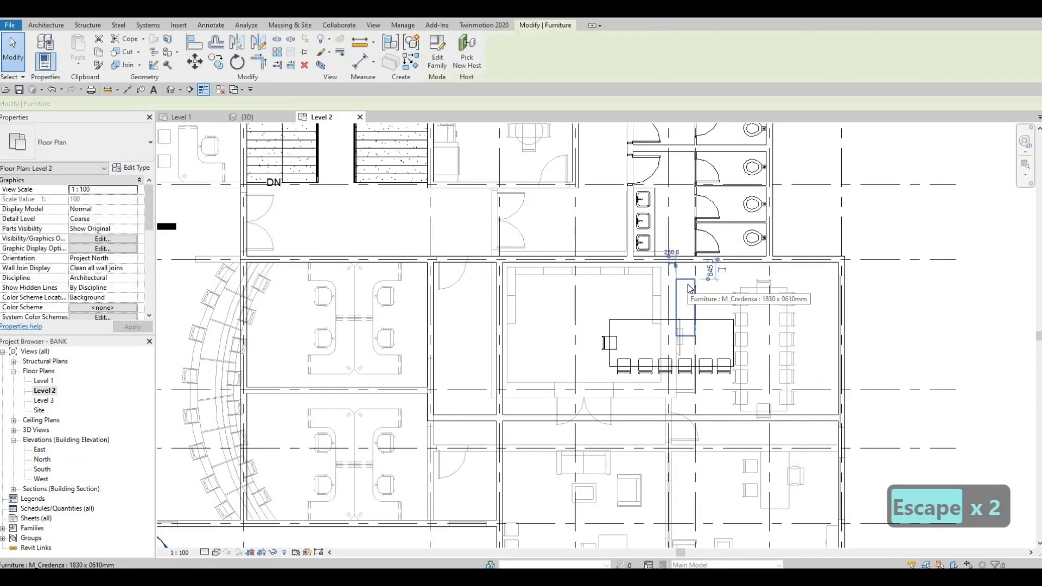
key(c)
key(s)
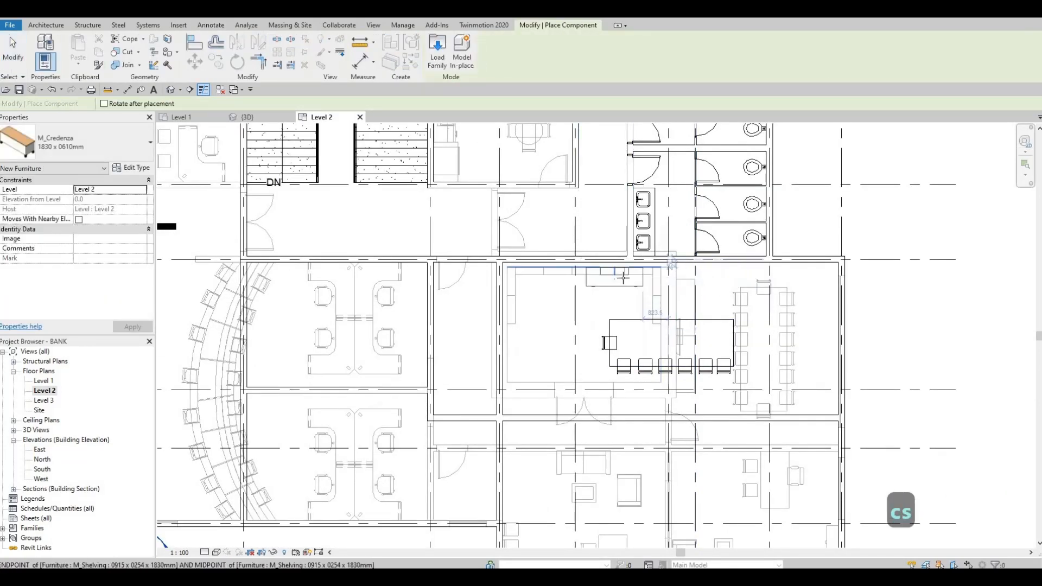
scroll(617, 280, up, 2)
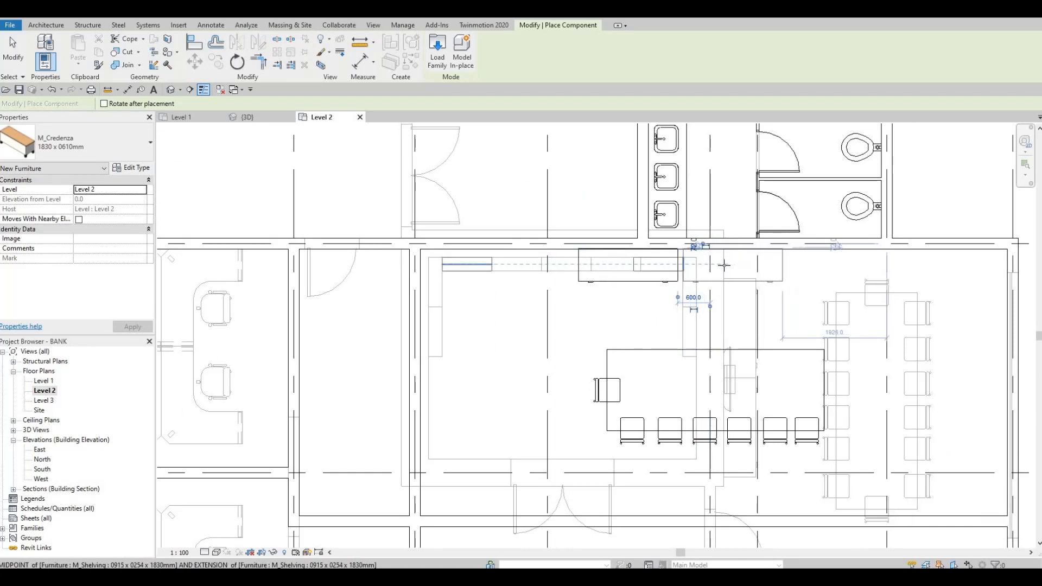
click(821, 263)
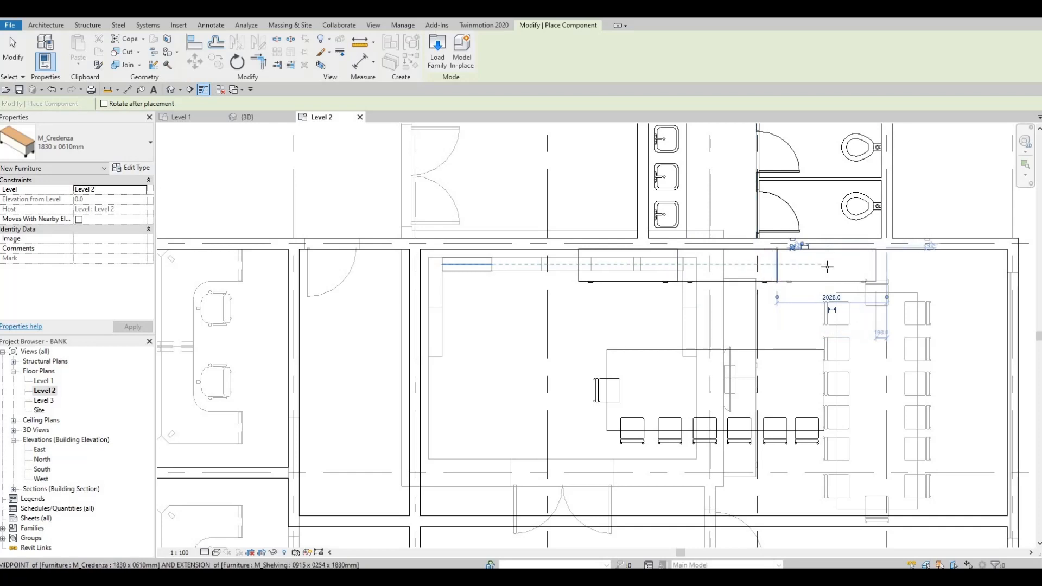
key(Escape)
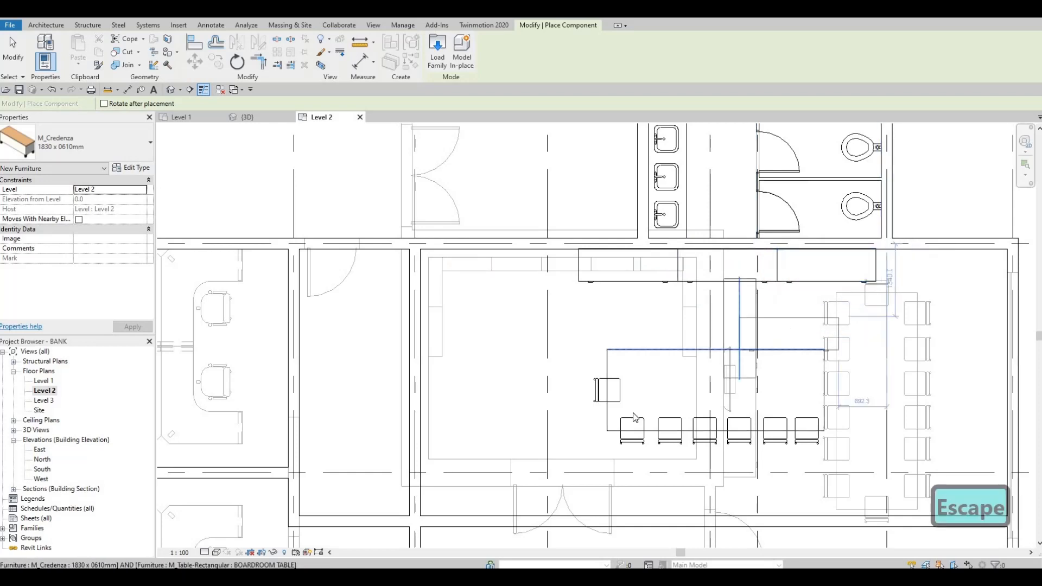
scroll(671, 358, down, 1)
key(Escape)
key(Escape)
Step: Place an M_TV - Flat Screen 1190mm on the middle credenza, against the grid D wall
scroll(672, 359, down, 1)
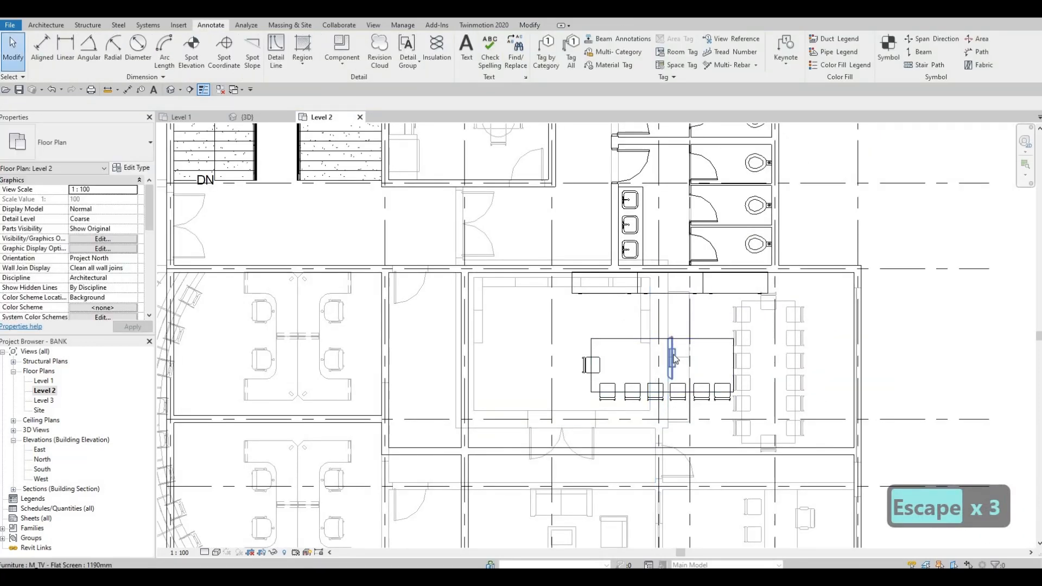
click(673, 358)
key(c)
key(s)
scroll(676, 304, up, 1)
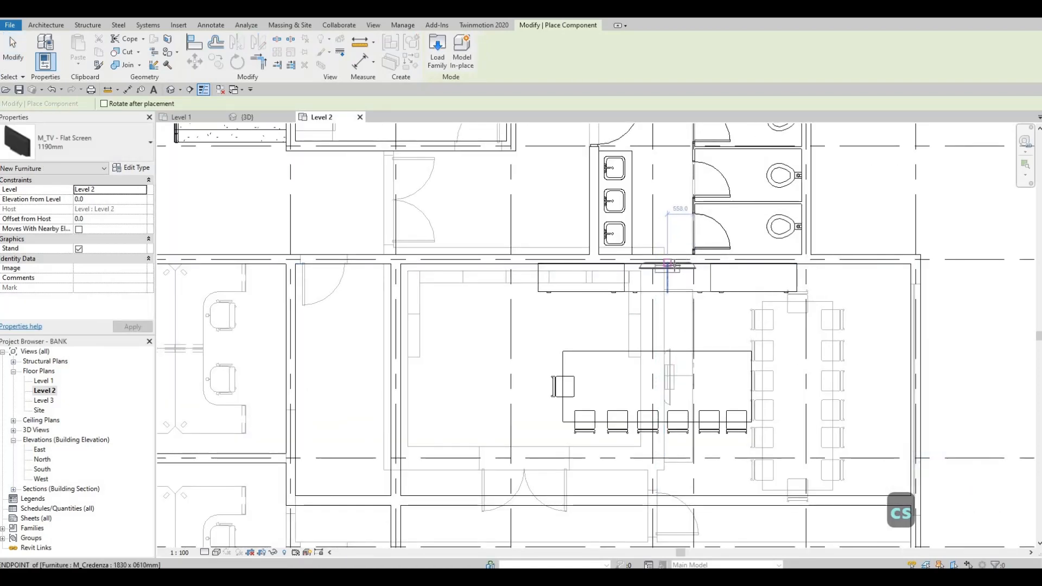
scroll(668, 266, up, 3)
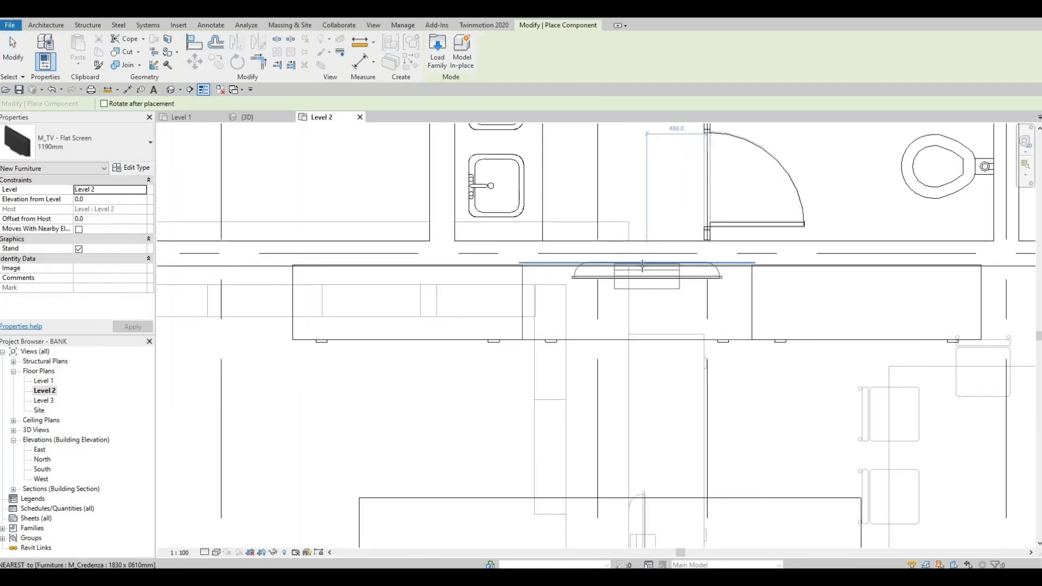
click(615, 293)
scroll(616, 296, down, 3)
key(Escape)
key(Escape)
key(Escape)
scroll(783, 304, up, 3)
key(Escape)
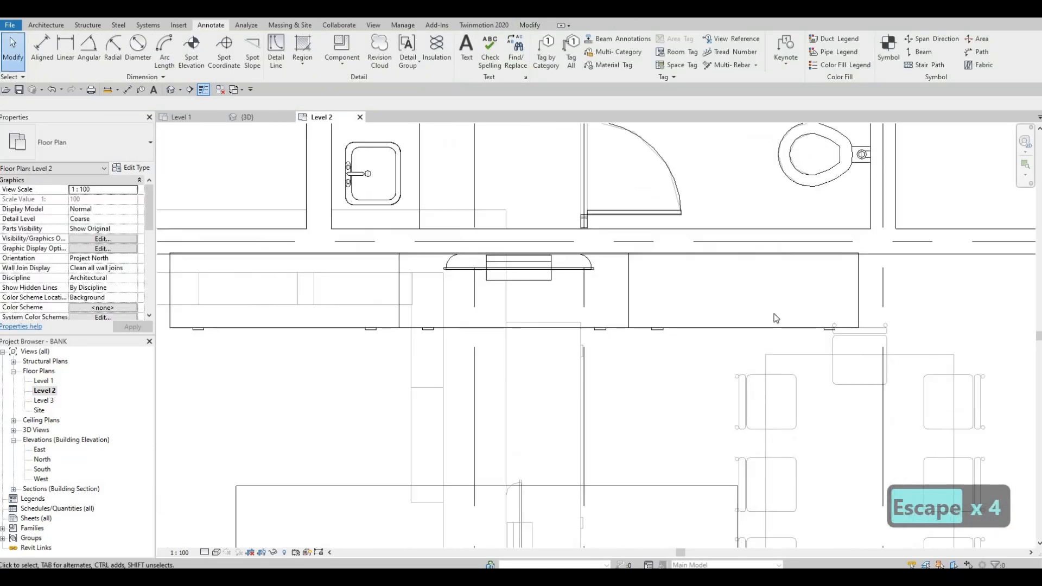
key(a)
key(l)
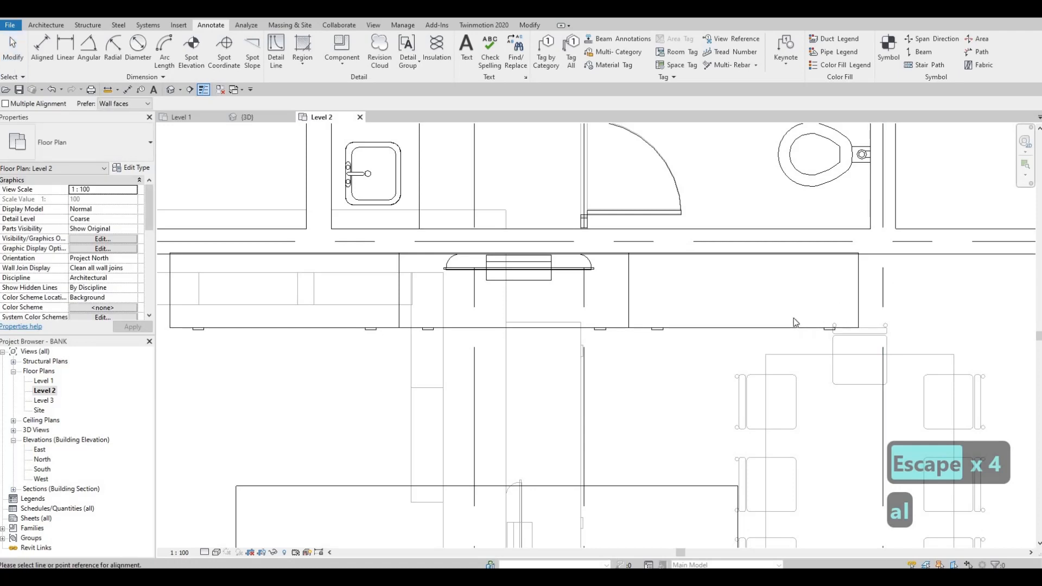
scroll(818, 312, down, 2)
key(Escape)
key(Escape)
key(Escape)
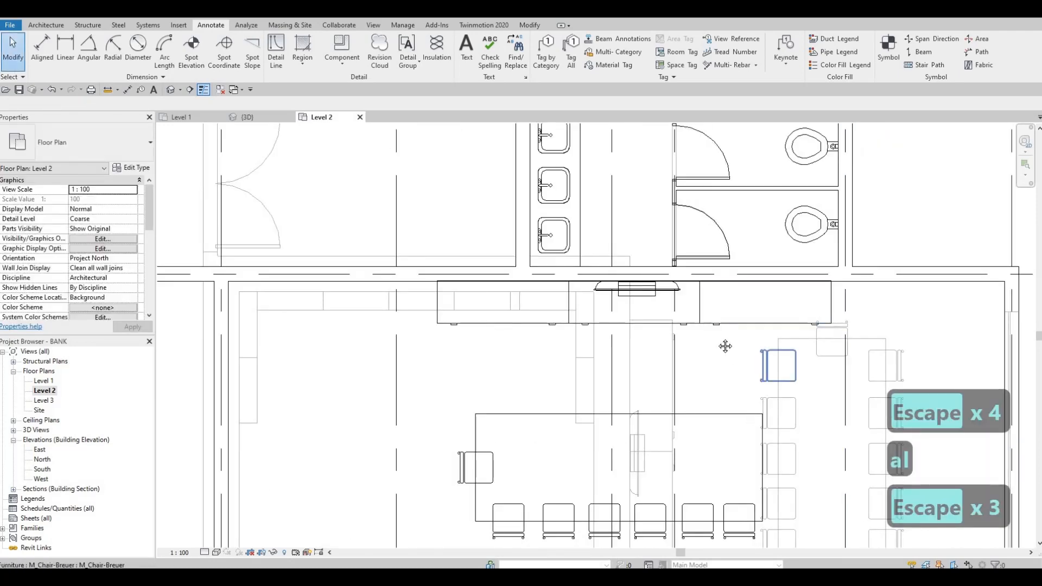
scroll(699, 362, down, 1)
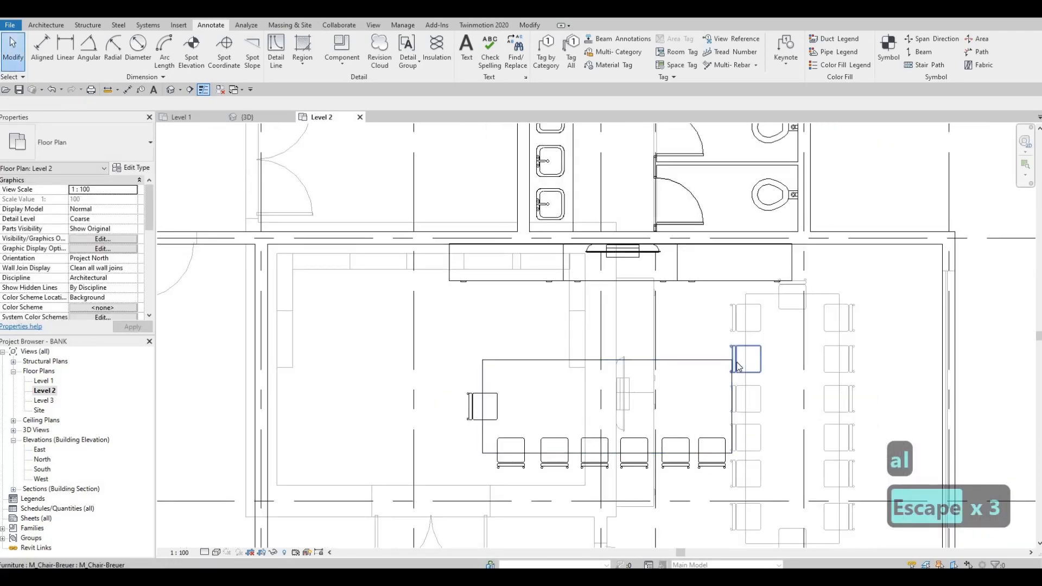
key(Escape)
key(Escape)
key(Escape)
Step: Align the back of the easternmost credenza with the boardroom-side face of the grid D wall
scroll(792, 256, up, 2)
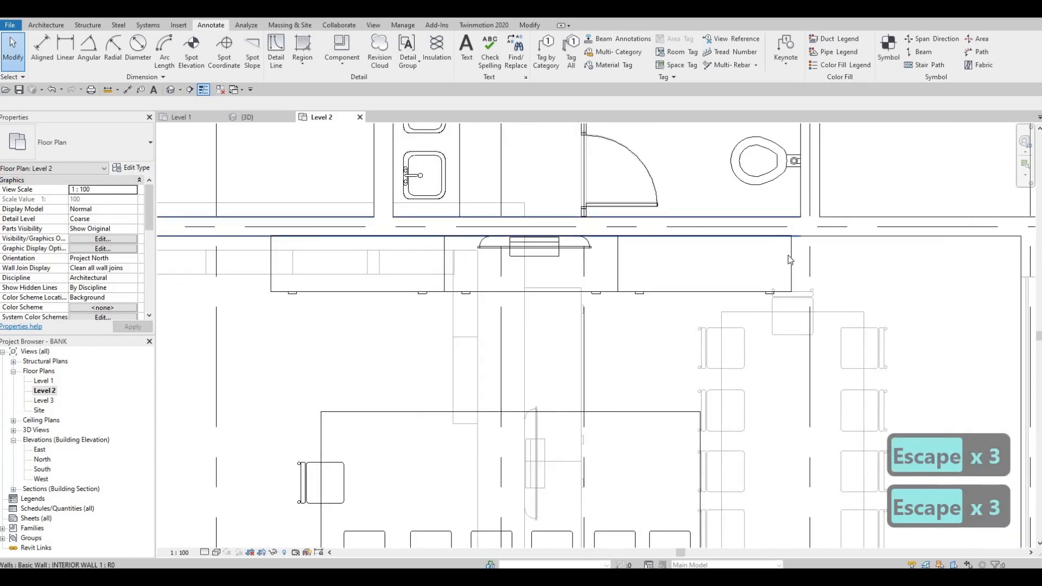
key(a)
key(l)
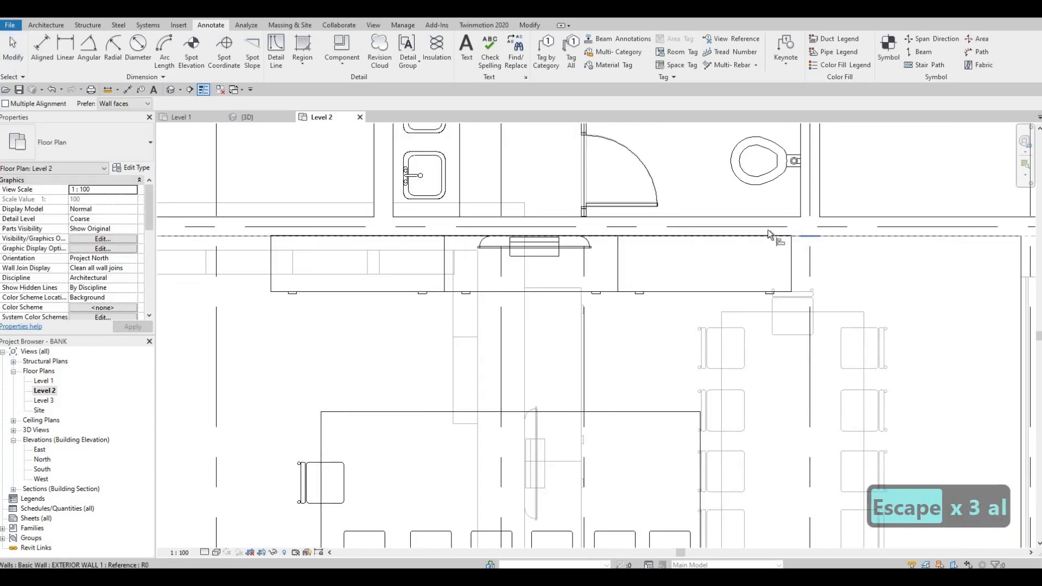
scroll(770, 234, up, 2)
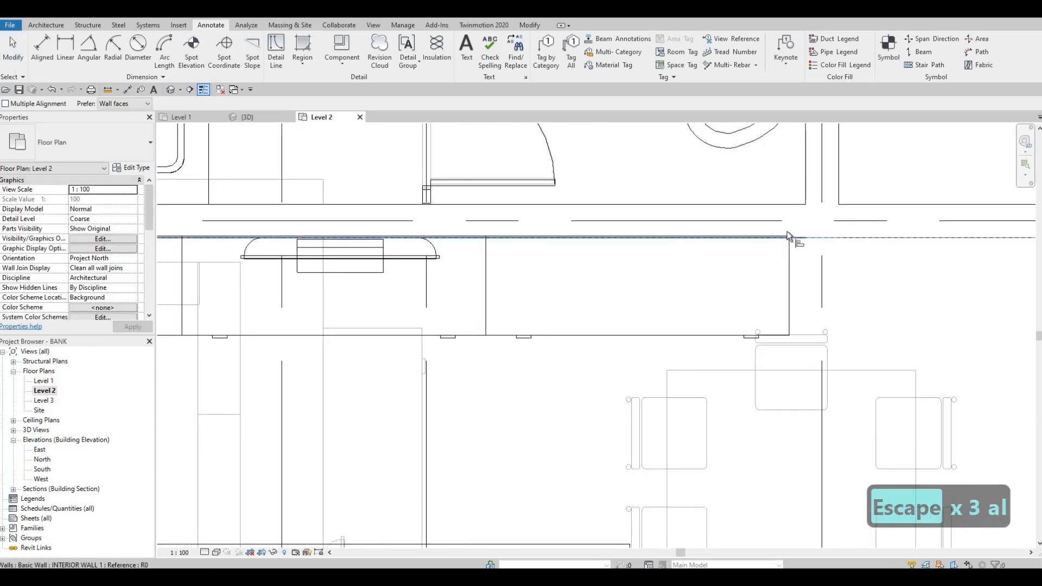
scroll(783, 236, up, 3)
click(780, 237)
scroll(779, 238, down, 2)
middle_drag(379, 270, 600, 271)
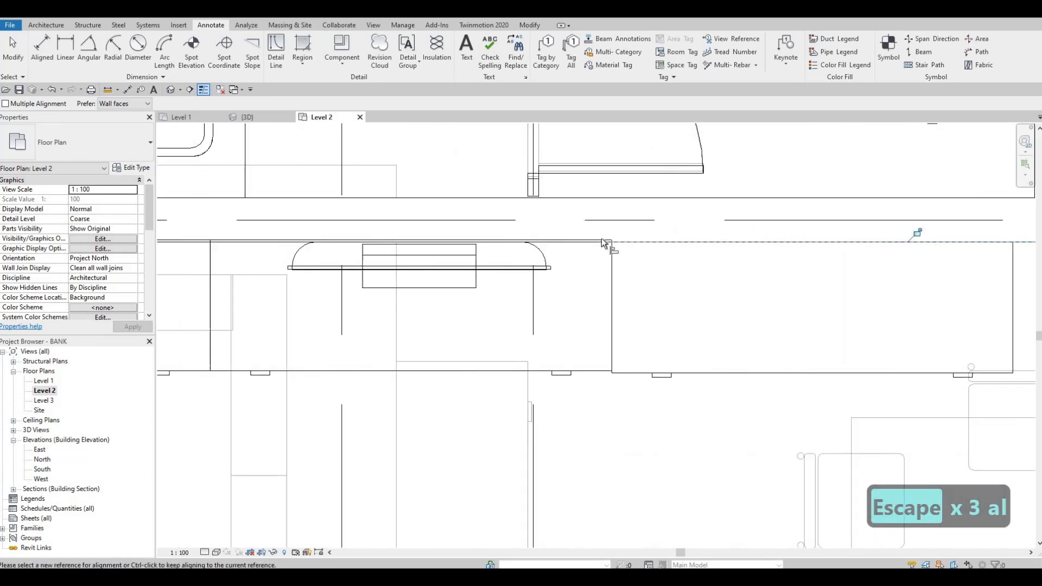
Step: Align the backs of the middle and westernmost credenzas with the same wall face
click(584, 240)
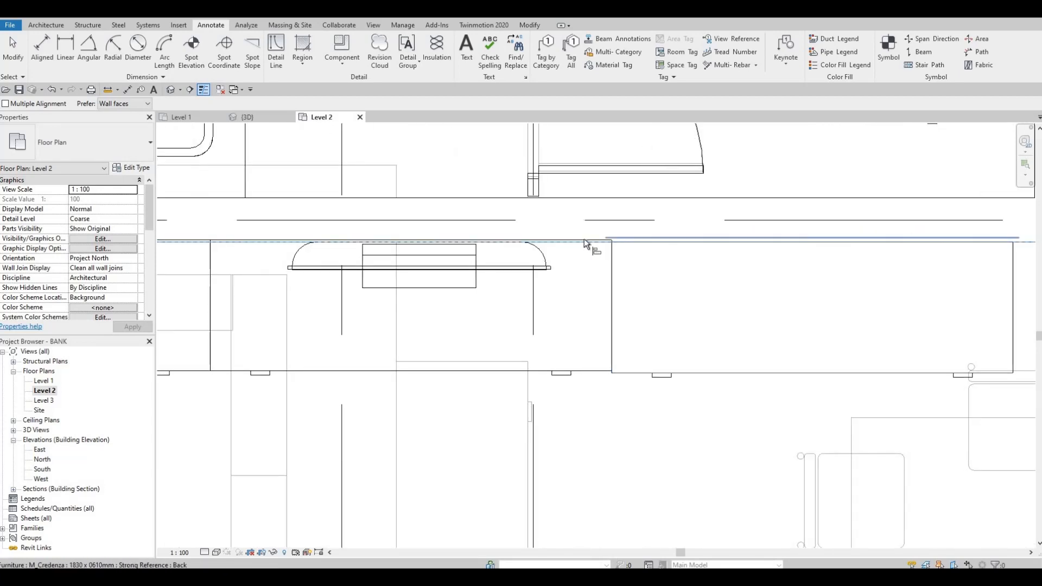
scroll(584, 239, up, 3)
click(585, 240)
middle_drag(462, 296, 840, 330)
scroll(441, 276, up, 1)
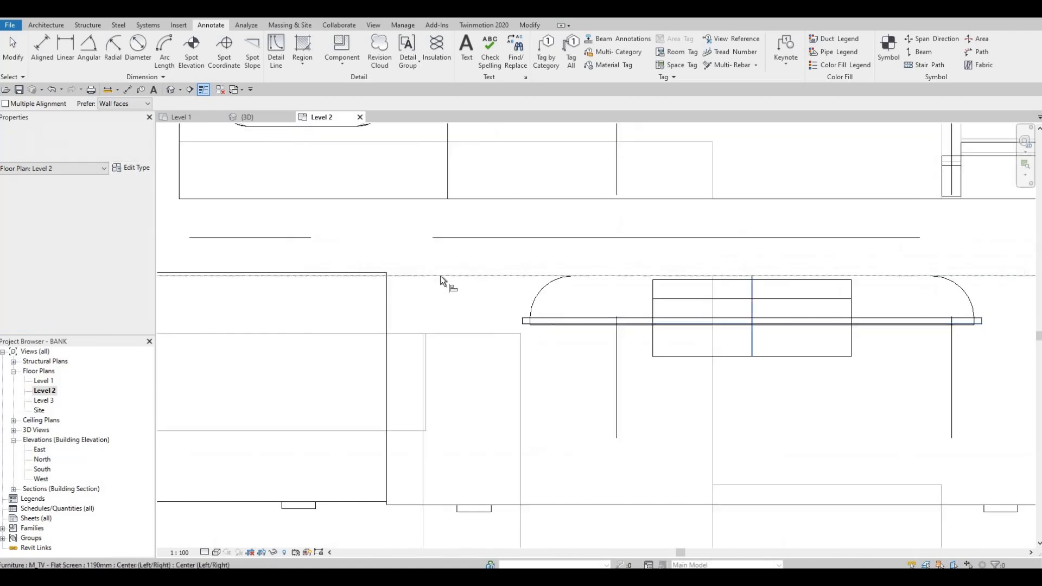
click(386, 279)
scroll(385, 279, down, 10)
middle_drag(508, 326, 545, 300)
key(Escape)
key(Escape)
scroll(547, 301, down, 2)
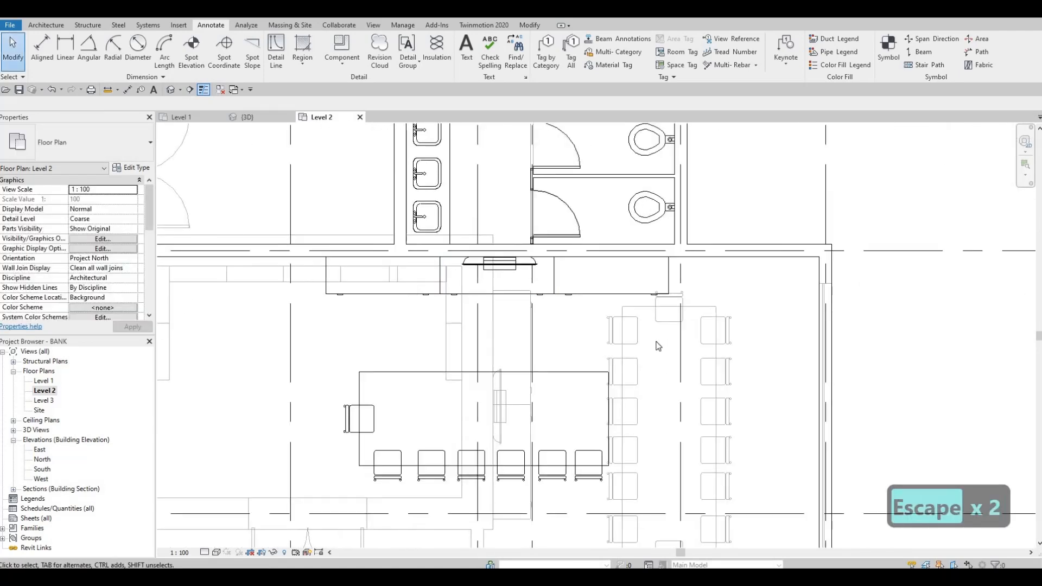
Step: Duplicate the boardroom table's type as BOARDROOM TABLE 2 and set its length to 6000 mm
click(606, 320)
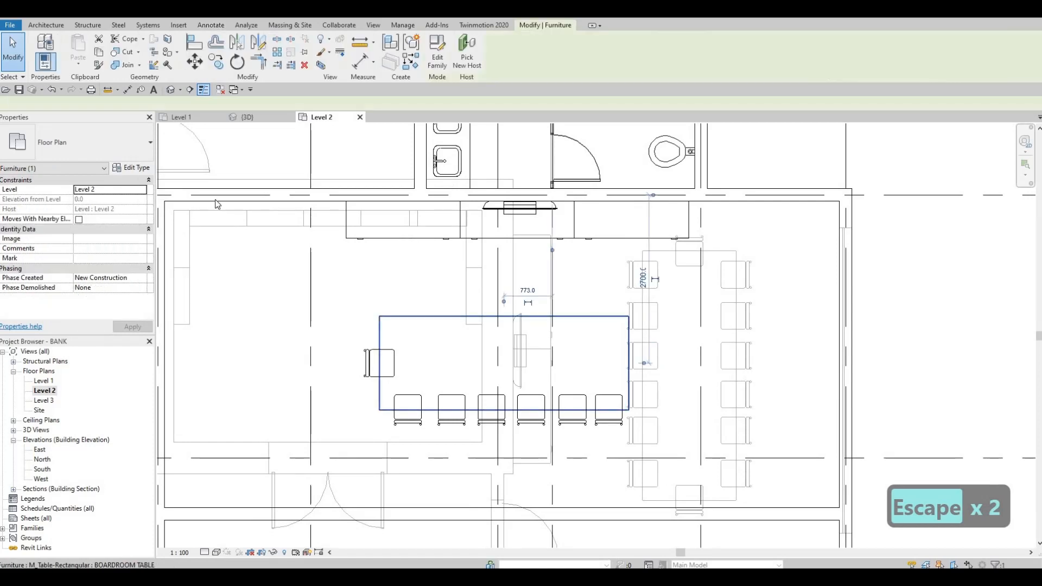
click(135, 169)
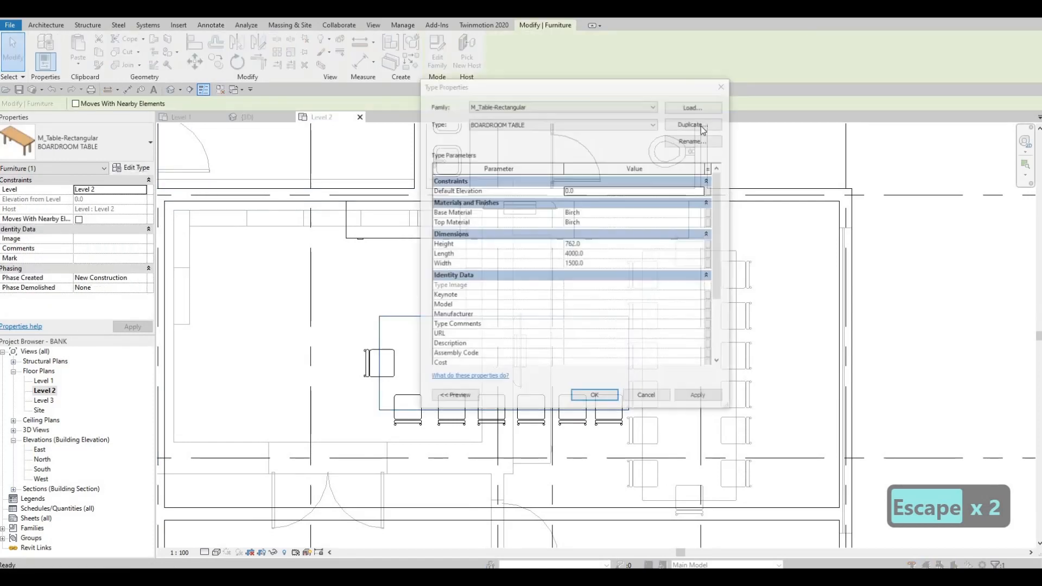
click(694, 123)
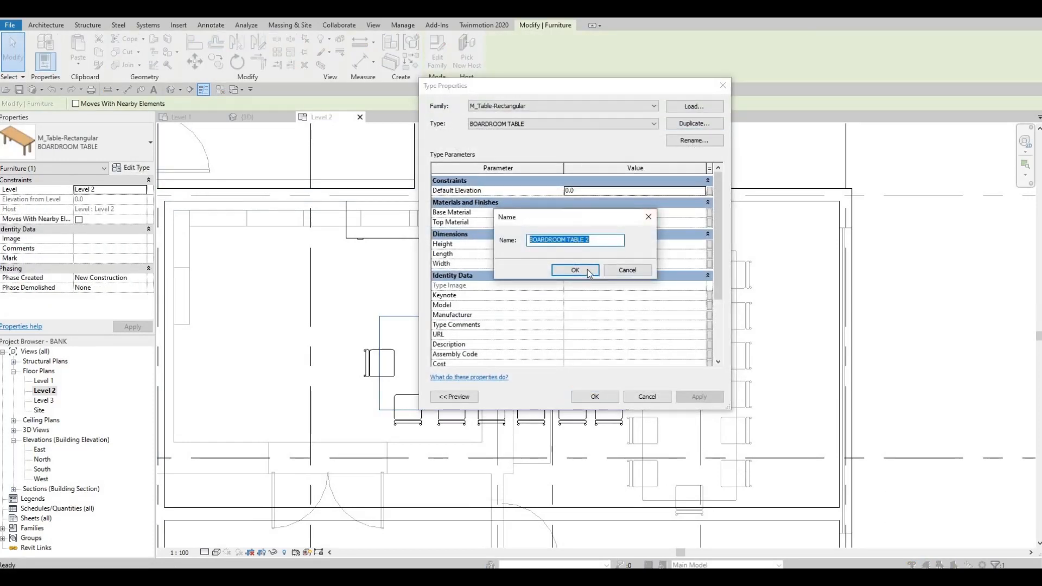
click(588, 272)
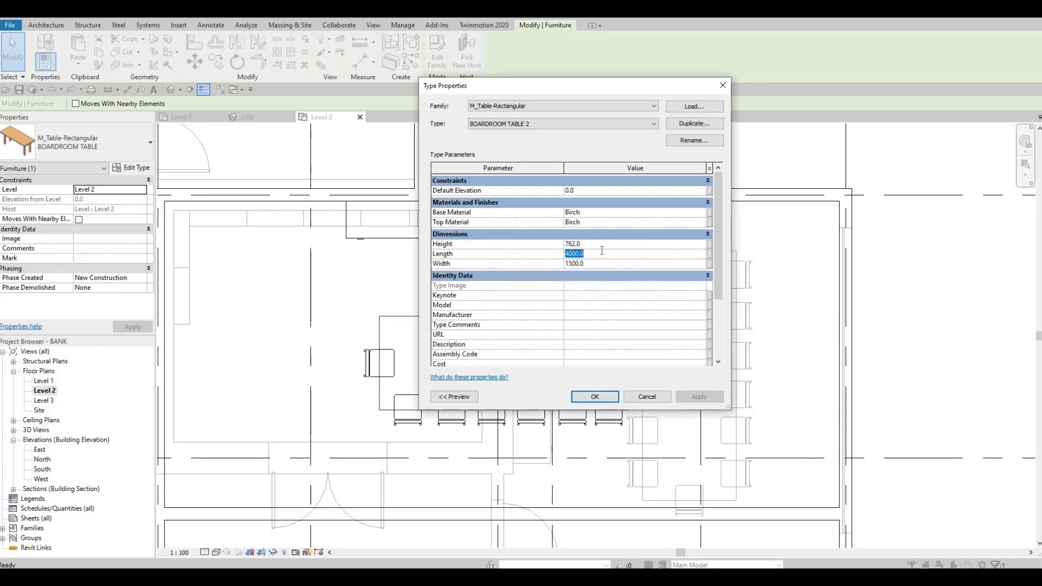
click(602, 250)
text(600)
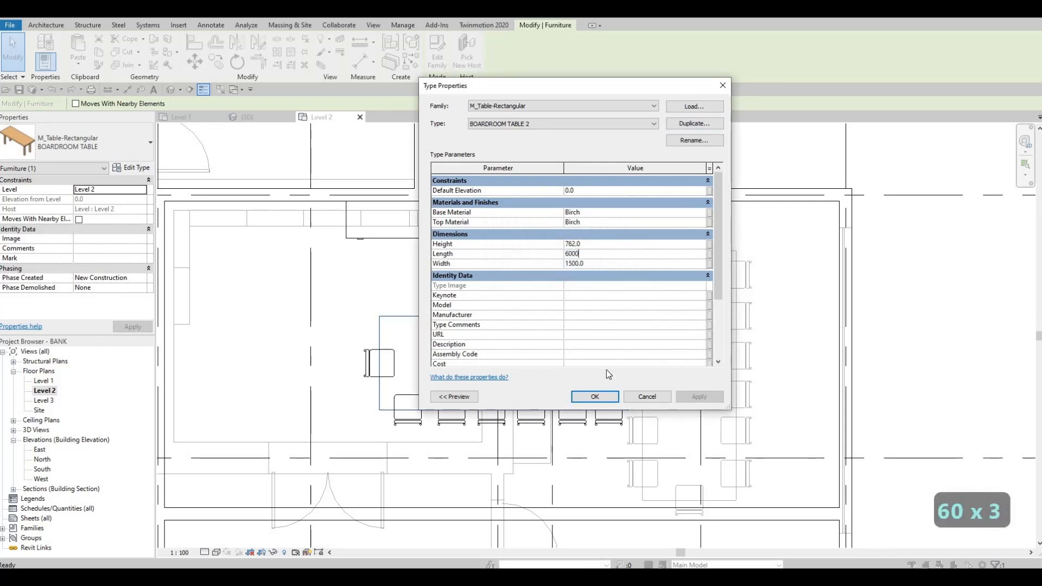
click(595, 396)
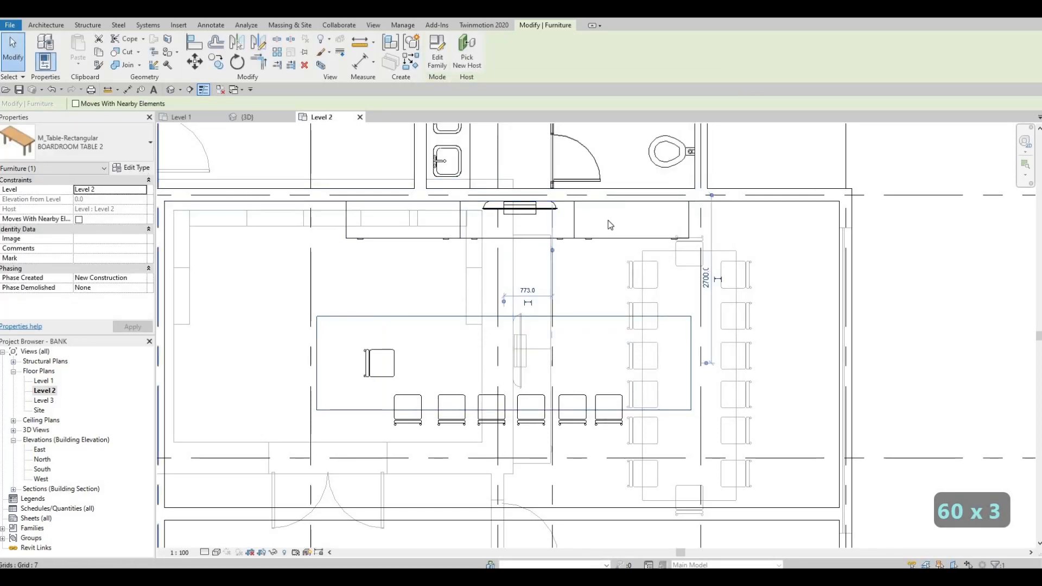
Step: Set the width of the BOARDROOM TABLE 2 type to 2500 mm
click(140, 169)
click(599, 263)
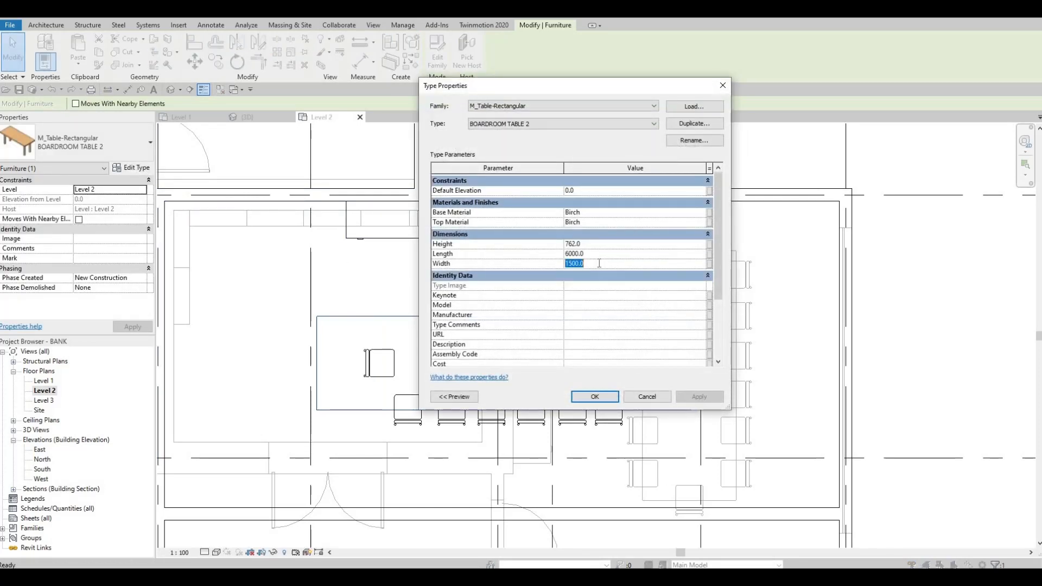
text(2500)
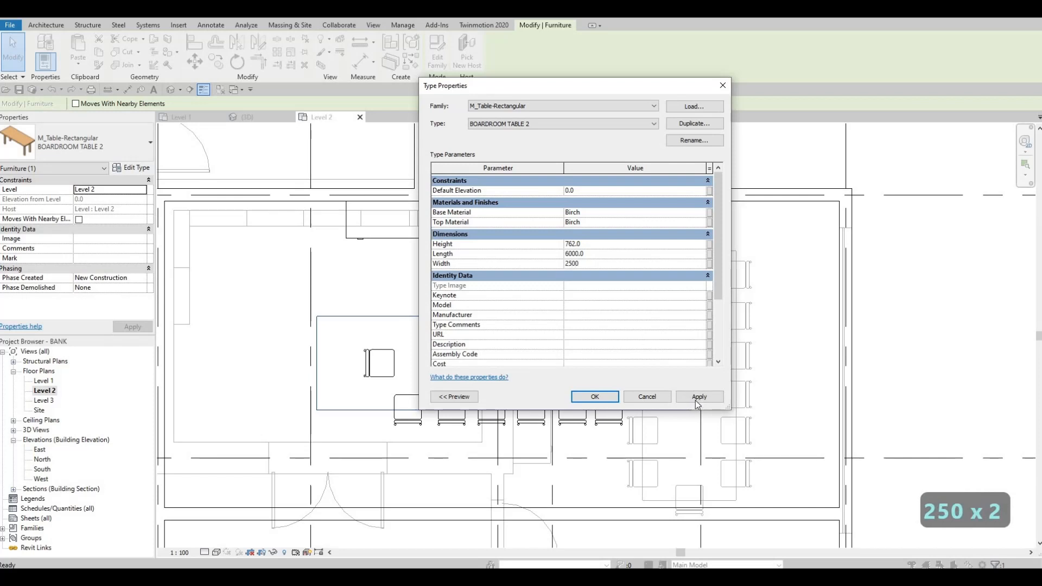
click(594, 397)
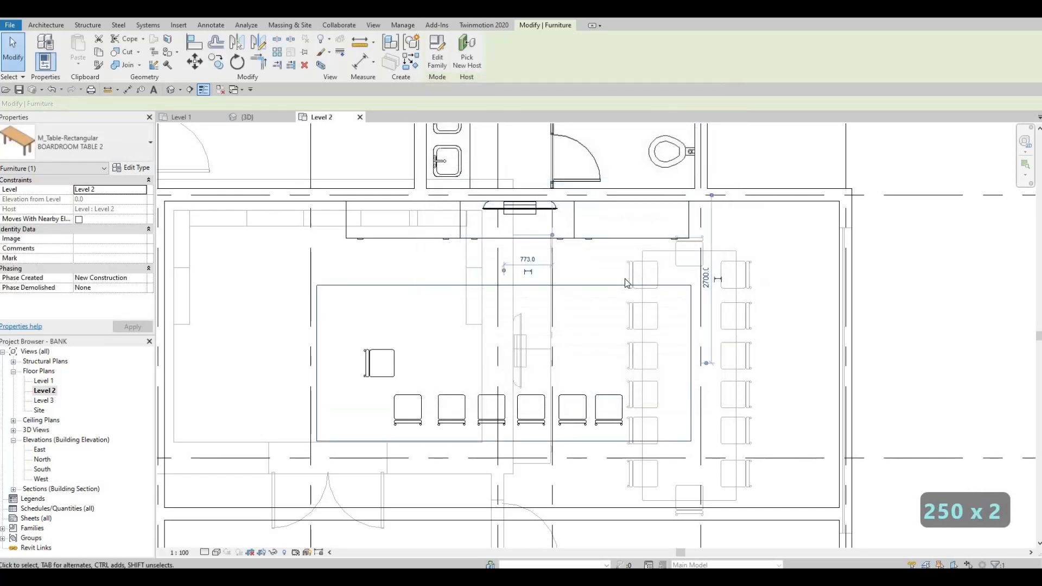
scroll(607, 250, down, 2)
key(Escape)
key(Escape)
scroll(621, 320, down, 1)
middle_drag(604, 252, 650, 281)
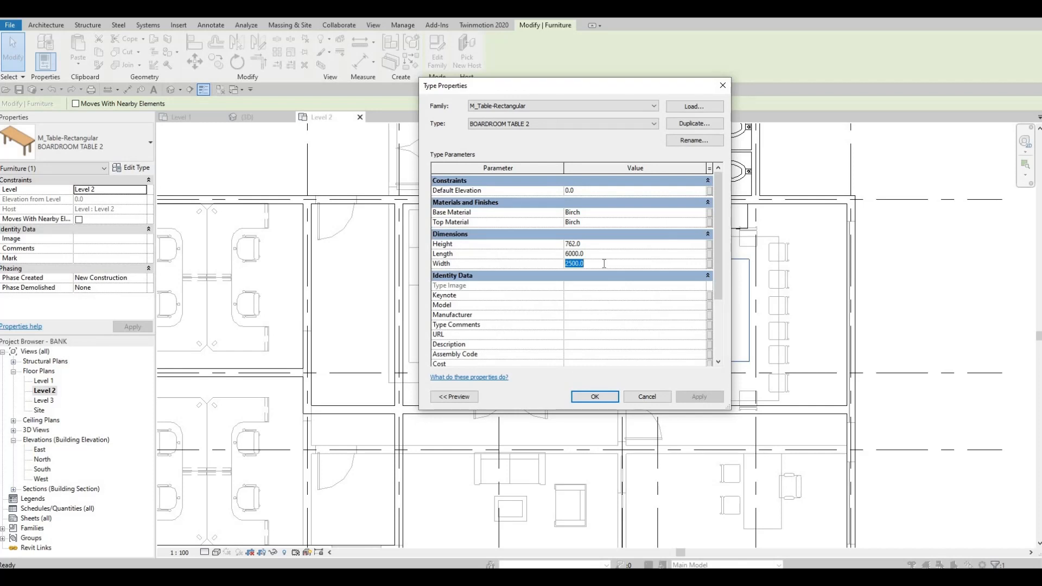
Step: Set the BOARDROOM TABLE 2 type's width to 2000 mm and apply the change
text(00)
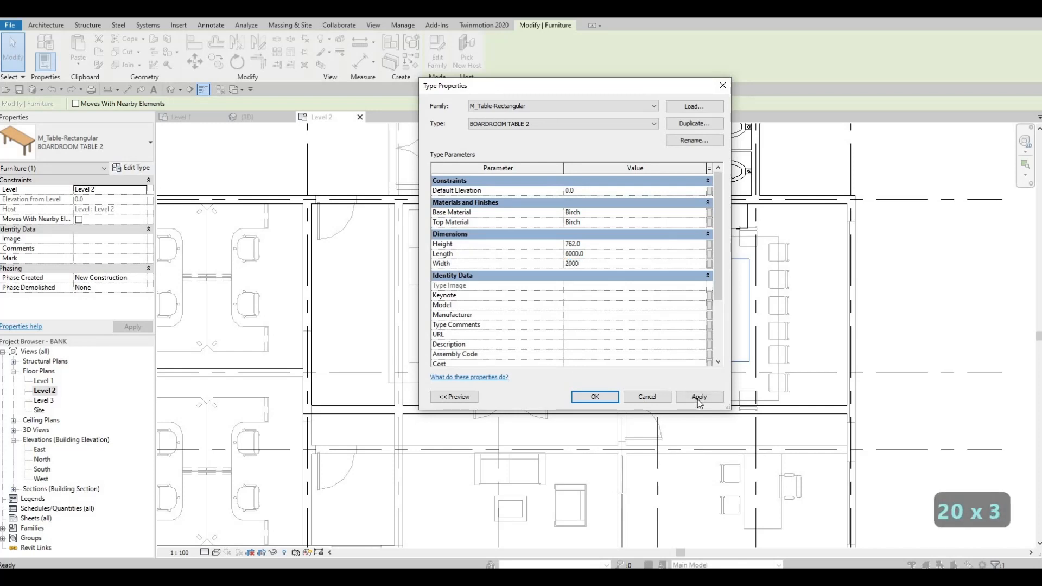
click(697, 397)
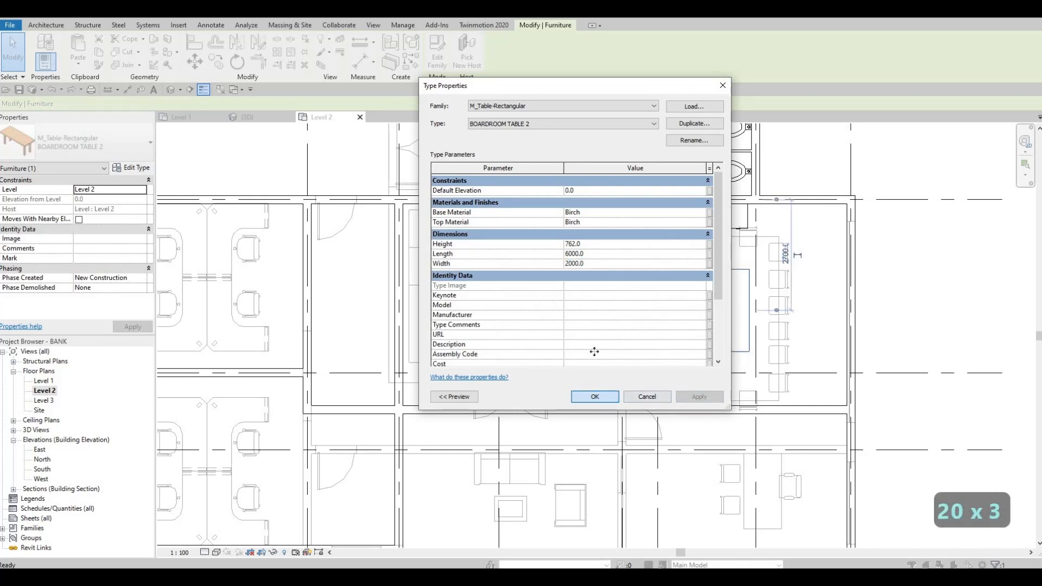
click(595, 397)
scroll(548, 293, up, 2)
key(Escape)
scroll(558, 237, up, 2)
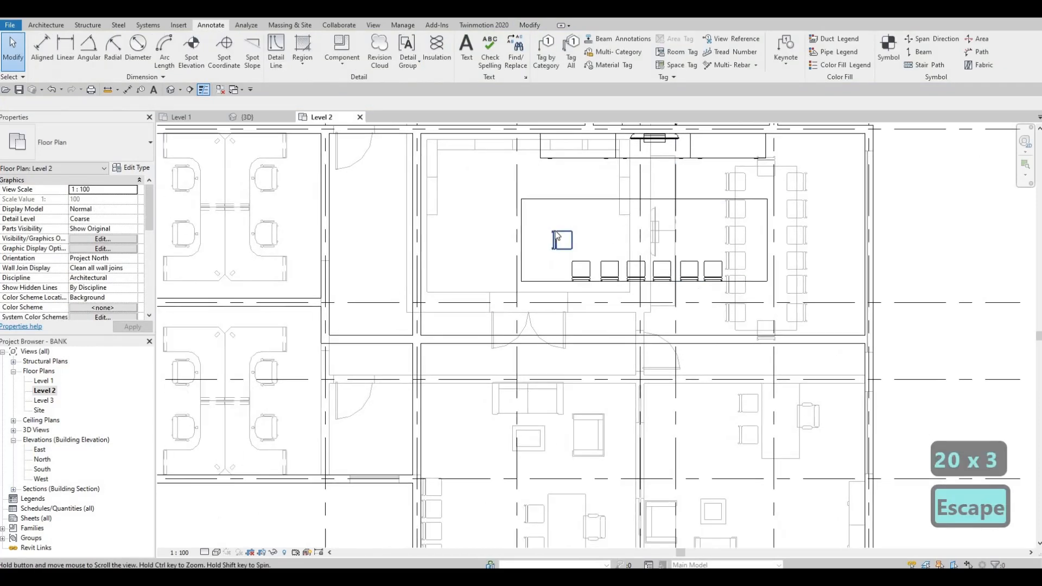
key(Escape)
Step: Move the single sideways-facing chair from the tabletop to the boardroom table's left short edge
click(557, 237)
scroll(557, 237, up, 2)
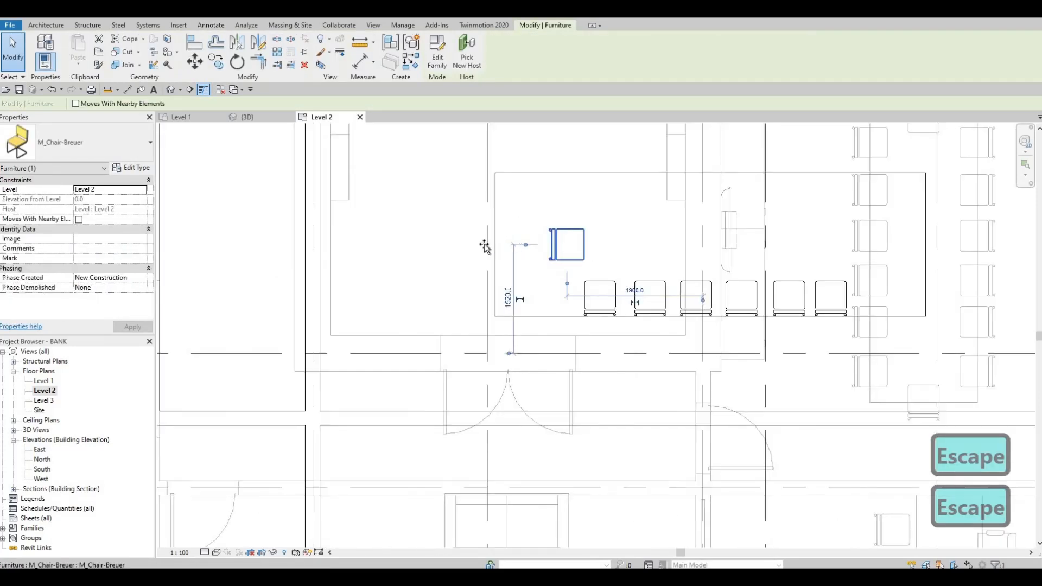
drag(561, 243, 521, 277)
key(Escape)
key(Escape)
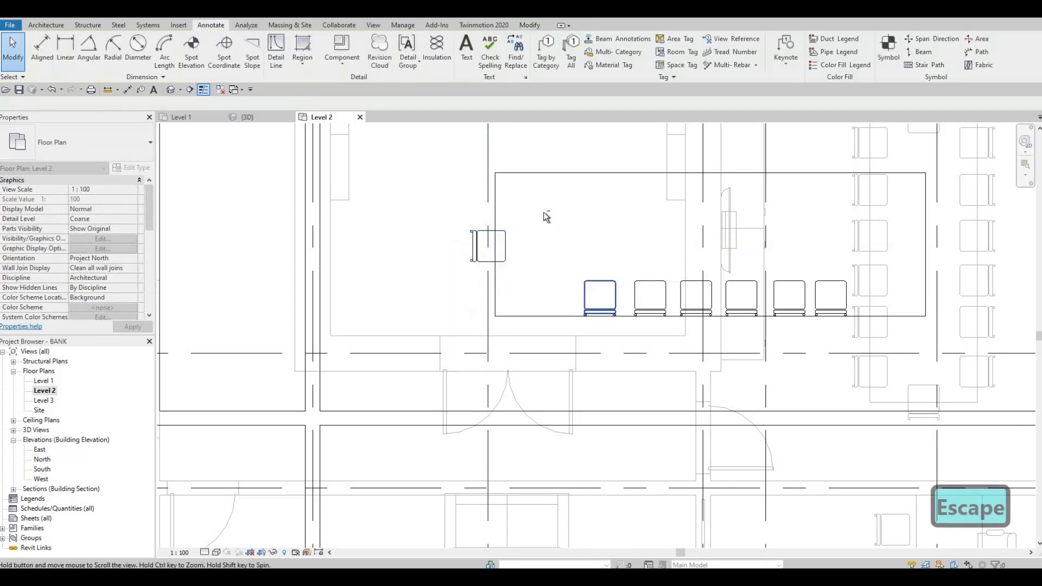
Step: Move the row of six chairs down and left so it starts near the table's lower-left corner
middle_drag(542, 212, 515, 173)
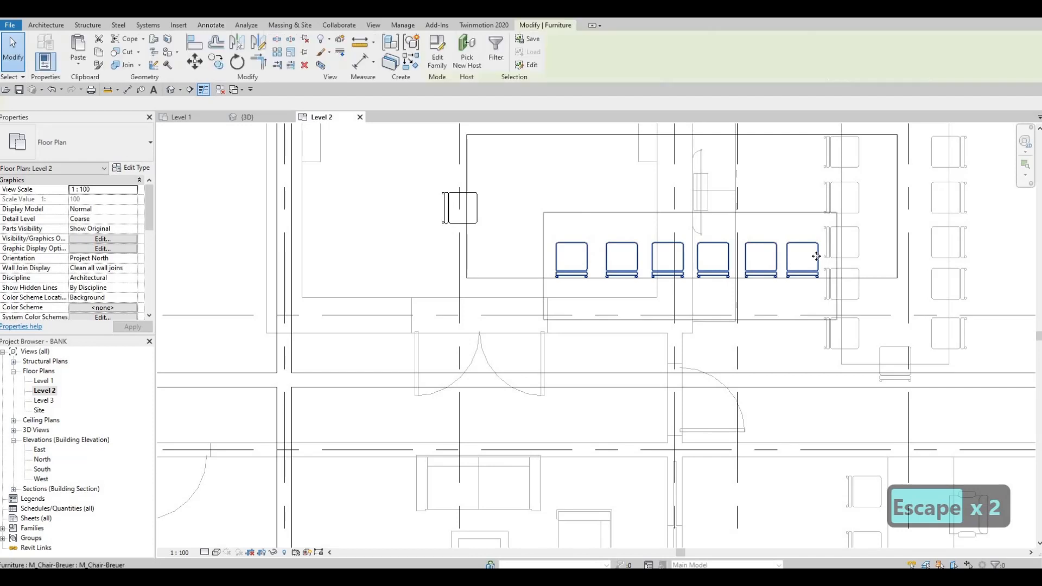
drag(816, 258, 735, 273)
key(Escape)
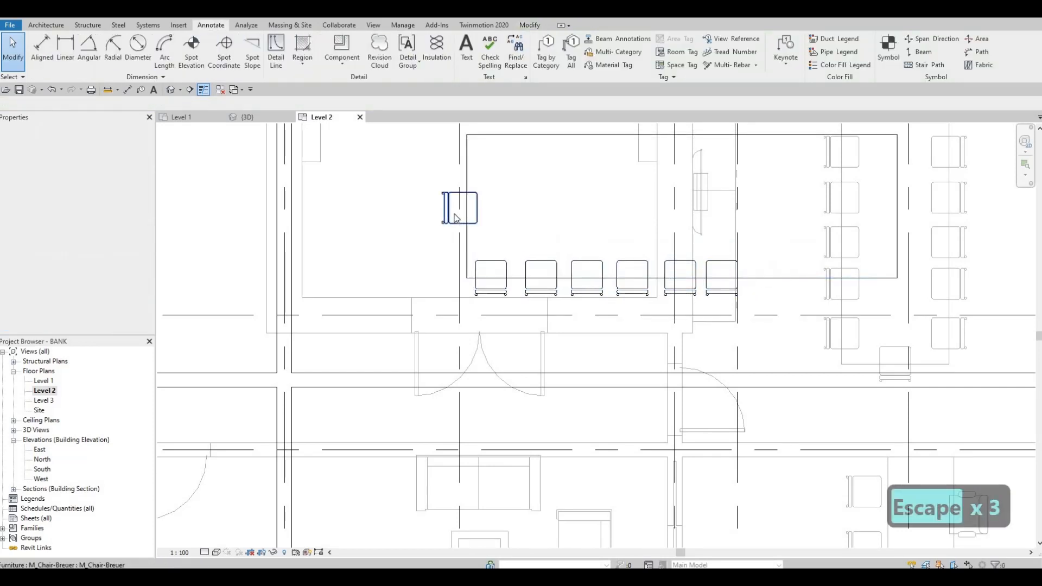
Step: Move the chair at the table's left end down about 300 mm, to 1200 mm from the grid line below
click(449, 212)
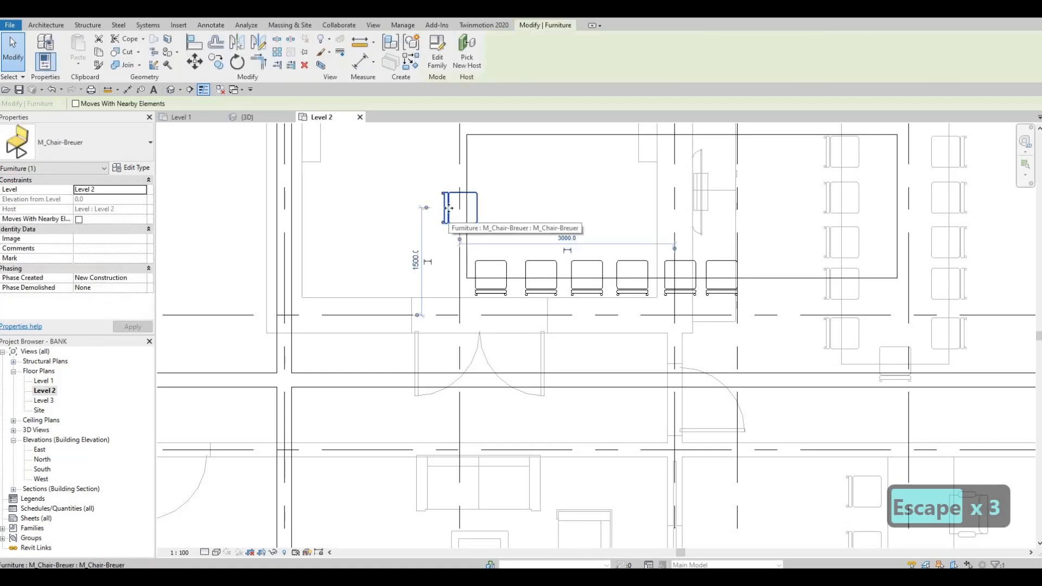
drag(447, 225, 447, 246)
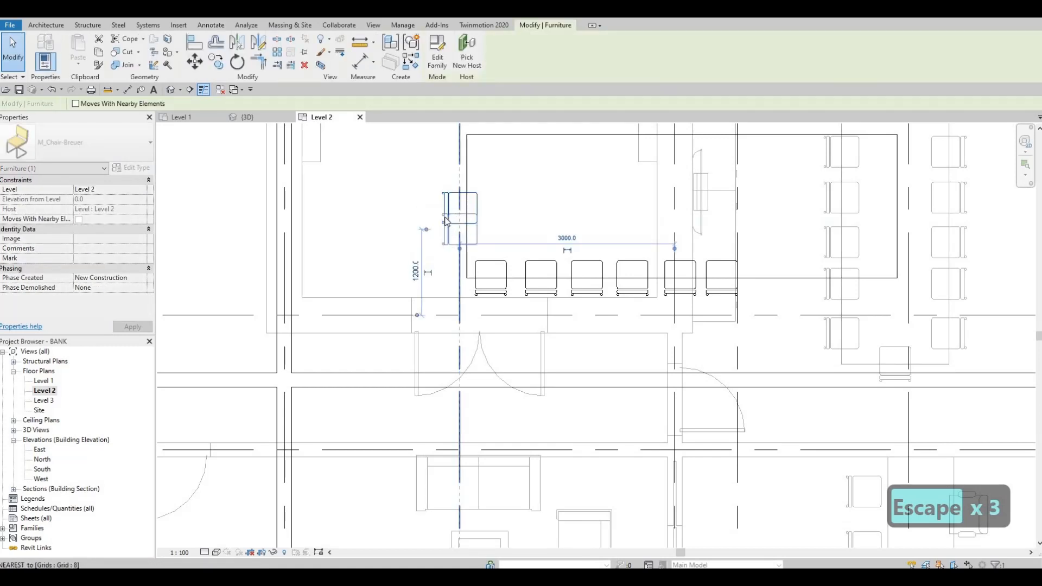
key(Escape)
Step: Place a second M_Chair-Breuer at the table's left end, aligned above the existing end chair
click(458, 229)
key(c)
key(s)
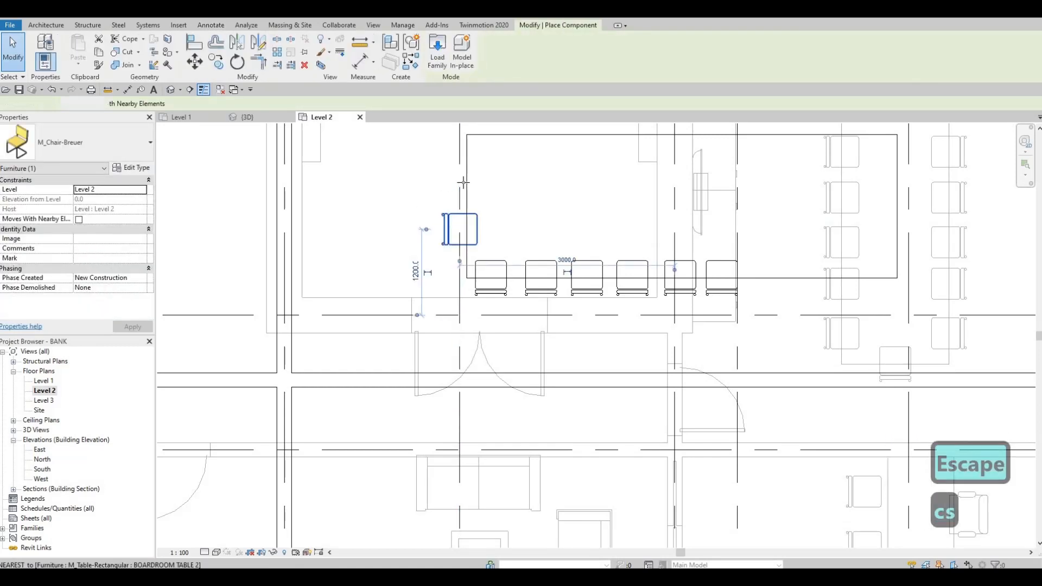
scroll(466, 184, up, 2)
key(c)
key(s)
key(c)
key(s)
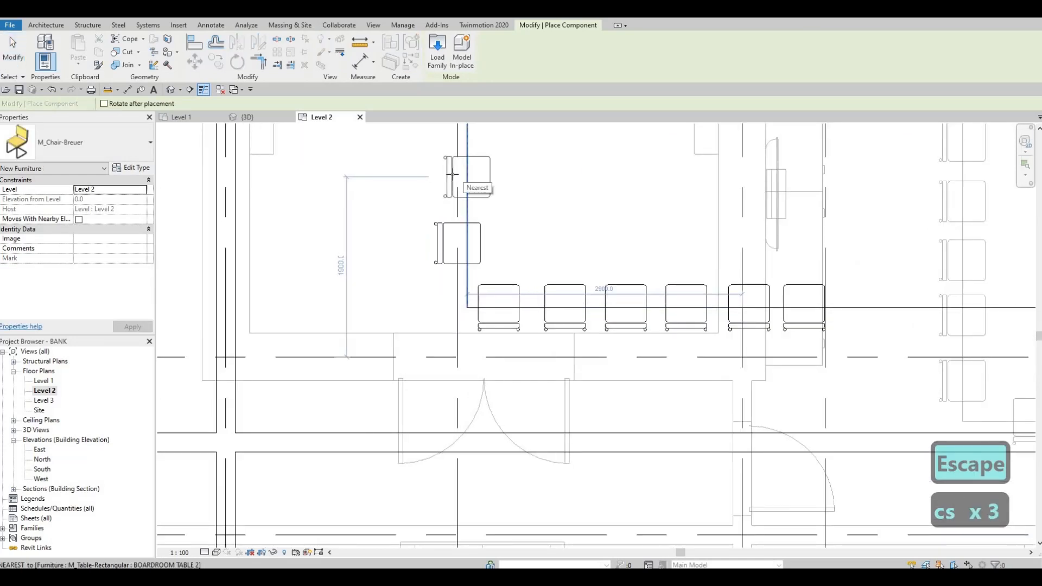
click(458, 175)
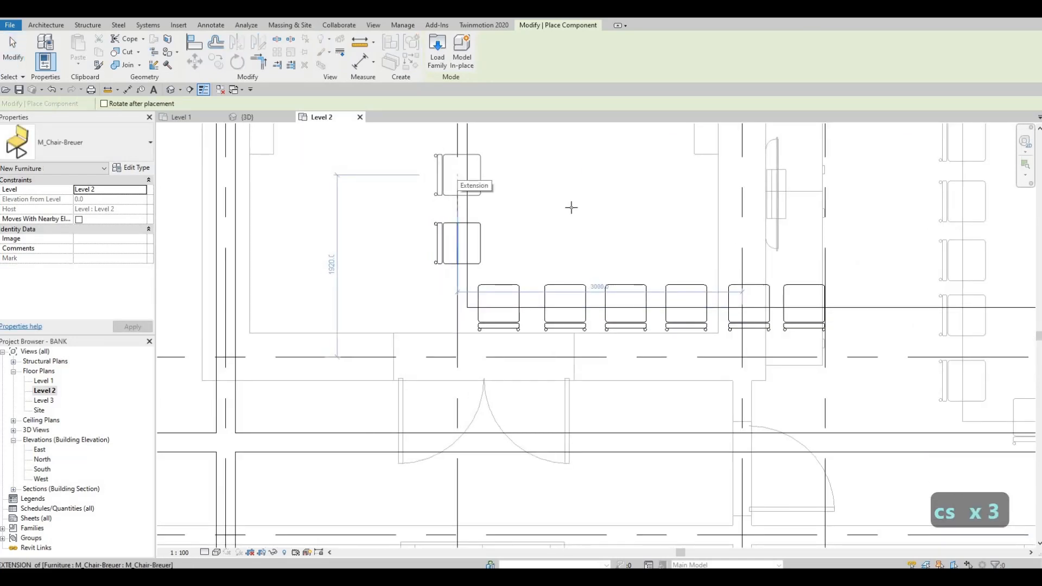
Step: Extend the lower row with three more M_Chair-Breuer chairs facing the table, reaching its lower-right corner
scroll(740, 233, down, 4)
scroll(721, 263, up, 2)
key(space)
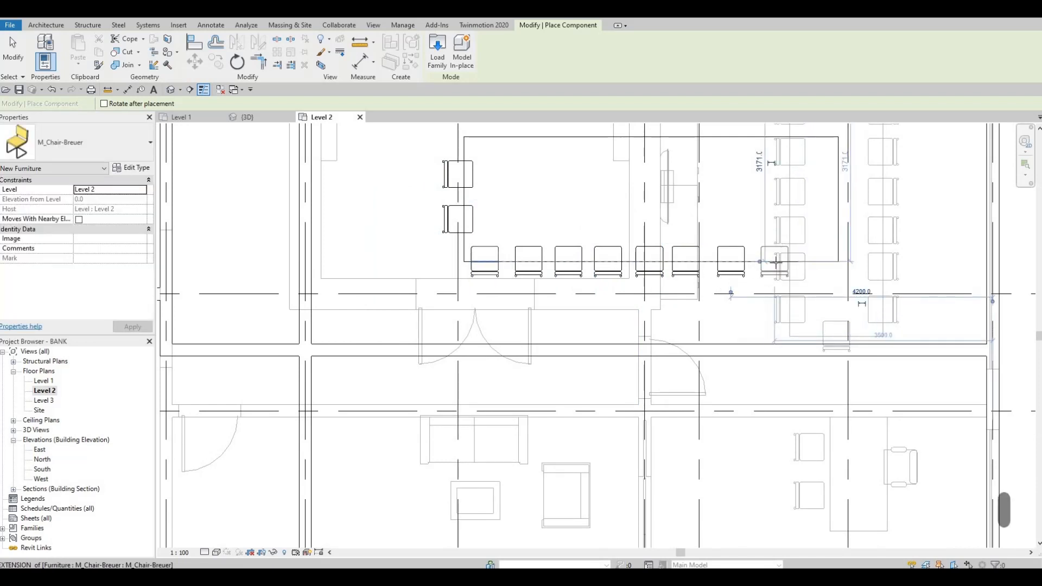
click(818, 263)
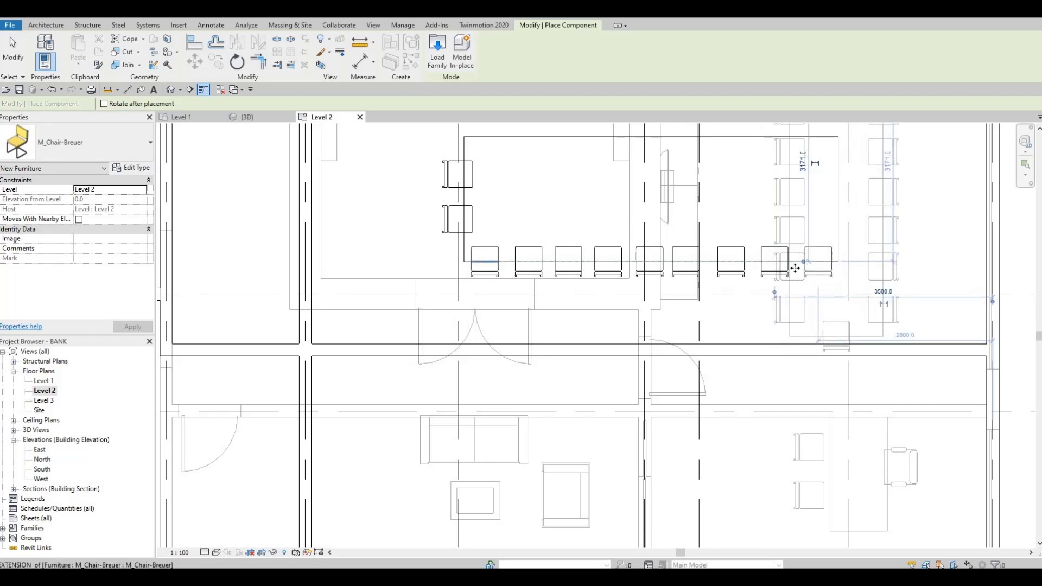
click(807, 273)
key(Escape)
key(Escape)
key(Escape)
Step: Nudge the last chair of the lower row slightly left to even out the spacing
scroll(811, 272, up, 2)
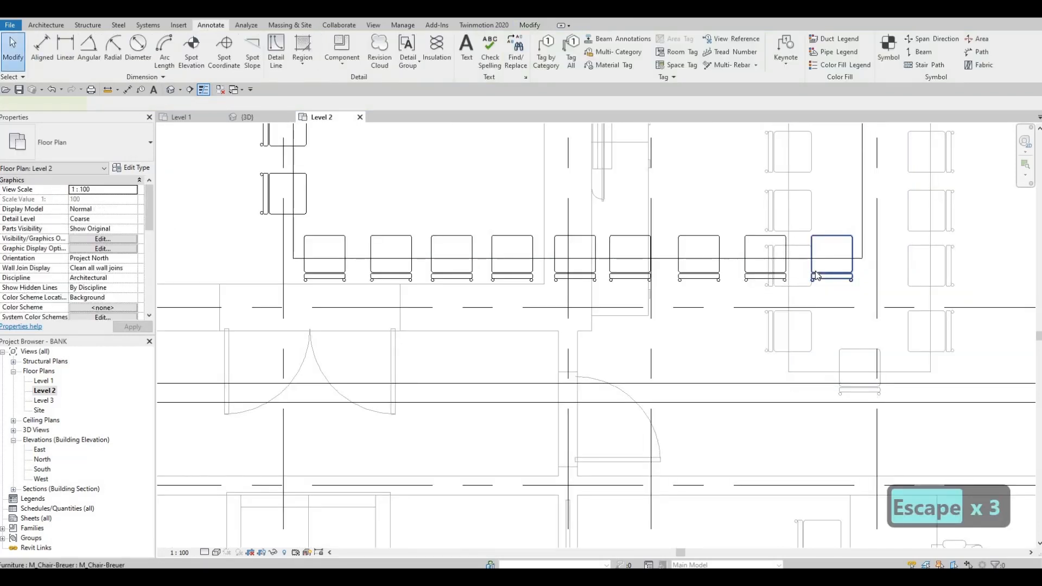
click(815, 270)
key(Left)
key(Left)
key(Escape)
key(Escape)
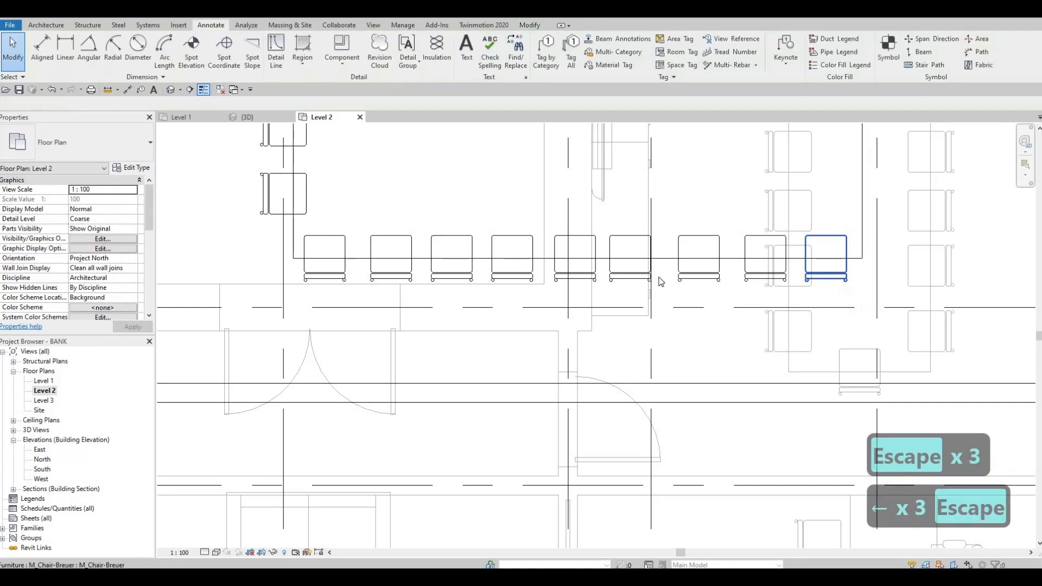
Step: Nudge the sixth chair of the lower row slightly right to even out the spacing
scroll(639, 280, down, 1)
click(639, 278)
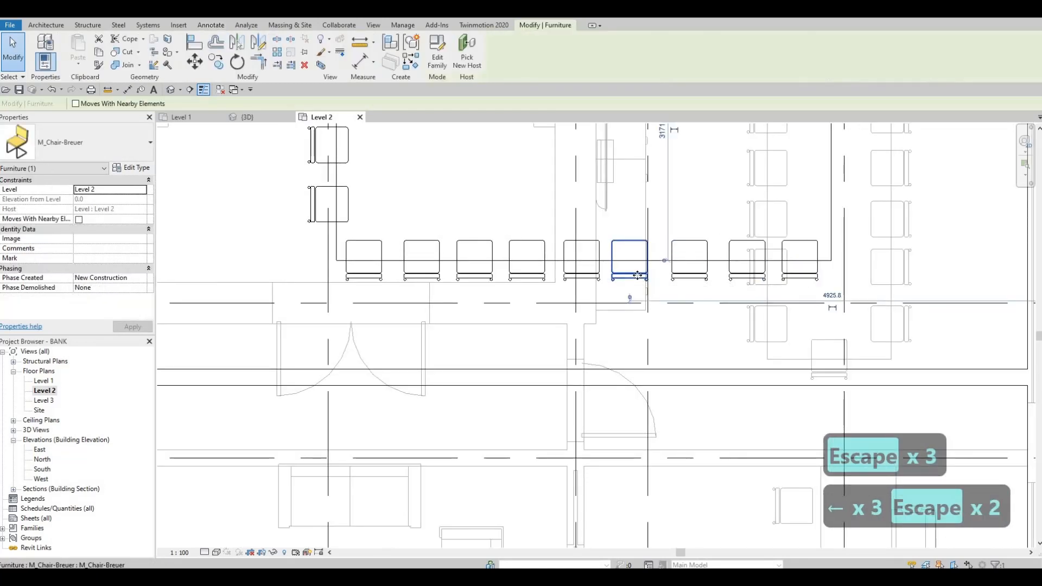
key(Right)
key(Right)
key(Right)
key(Escape)
key(Escape)
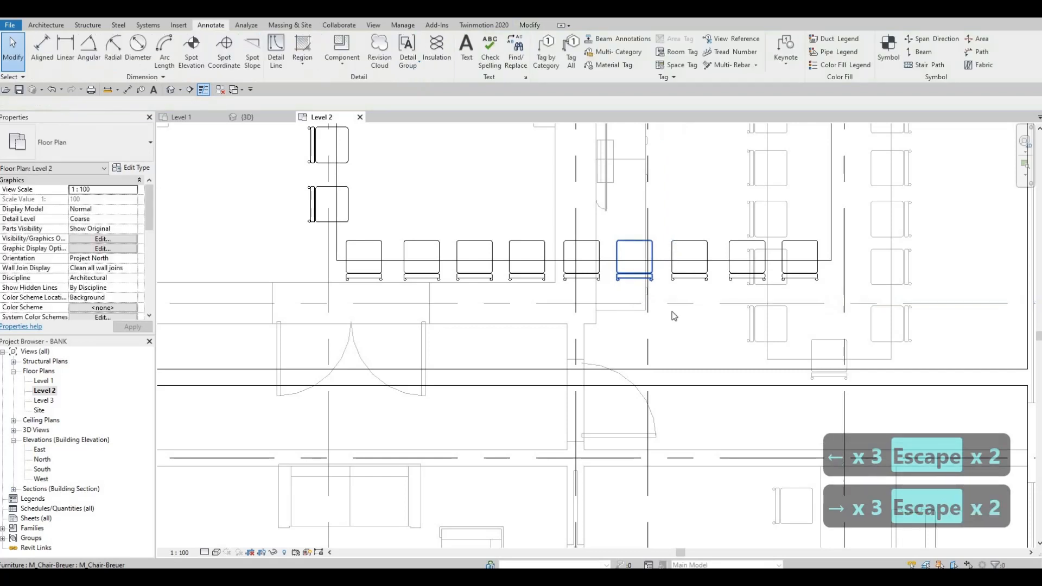
scroll(630, 266, down, 1)
key(Escape)
key(Escape)
Step: Mirror copies of the two left-end chairs to the right end about the midline of the table's length
scroll(540, 312, down, 1)
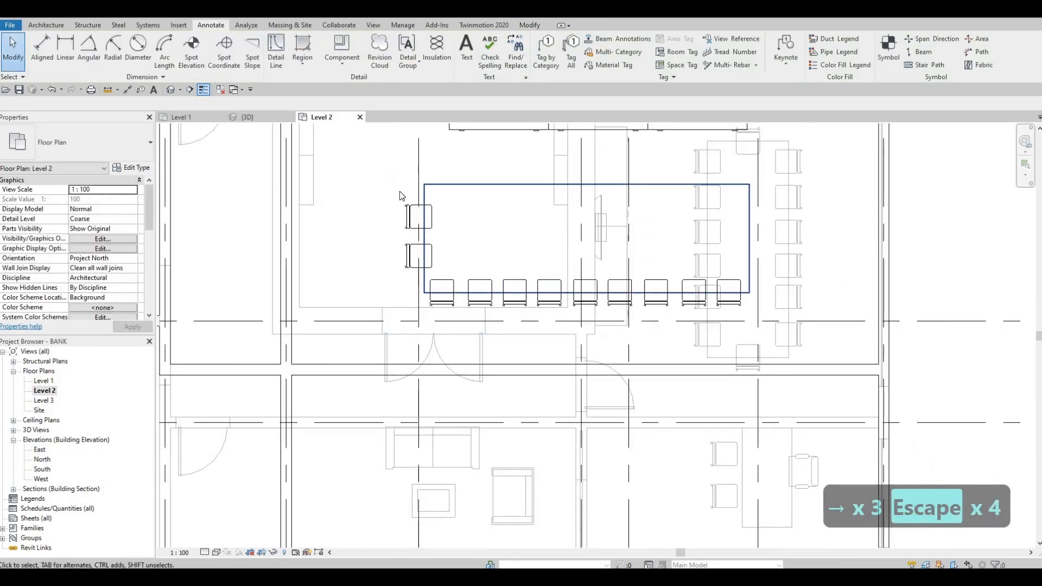
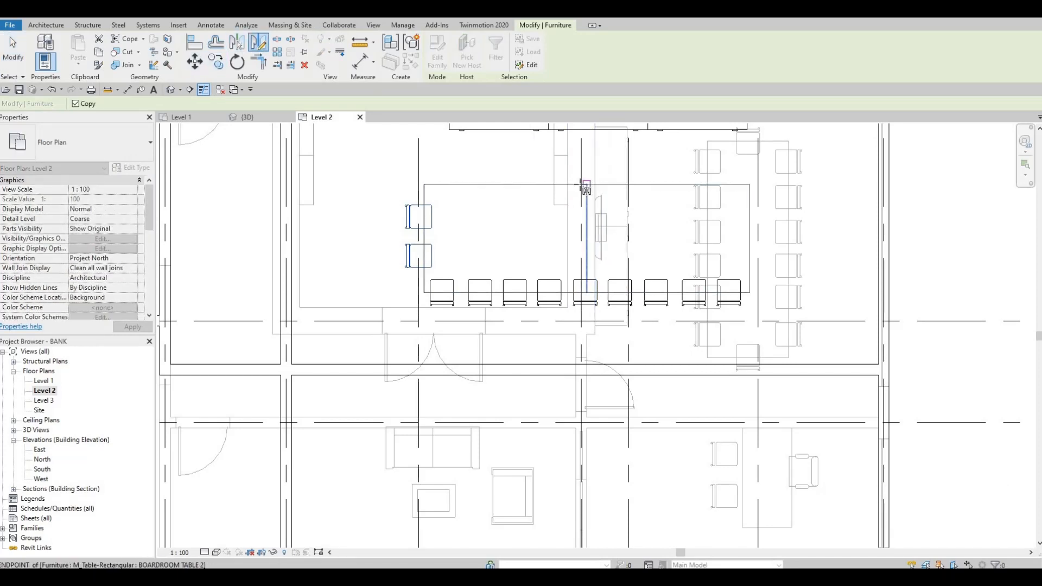
scroll(600, 191, up, 1)
click(587, 185)
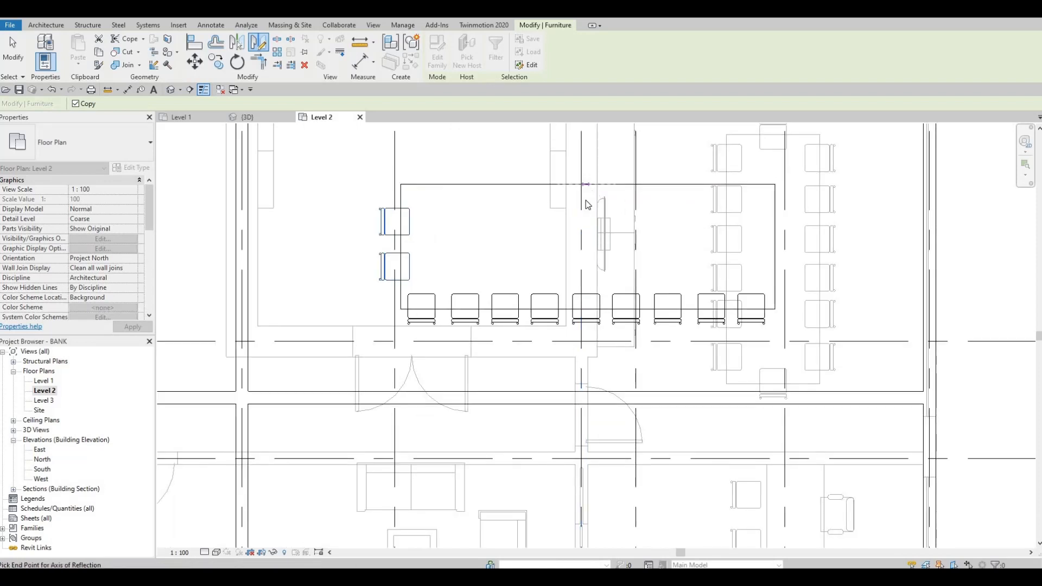
click(570, 236)
key(Escape)
key(Escape)
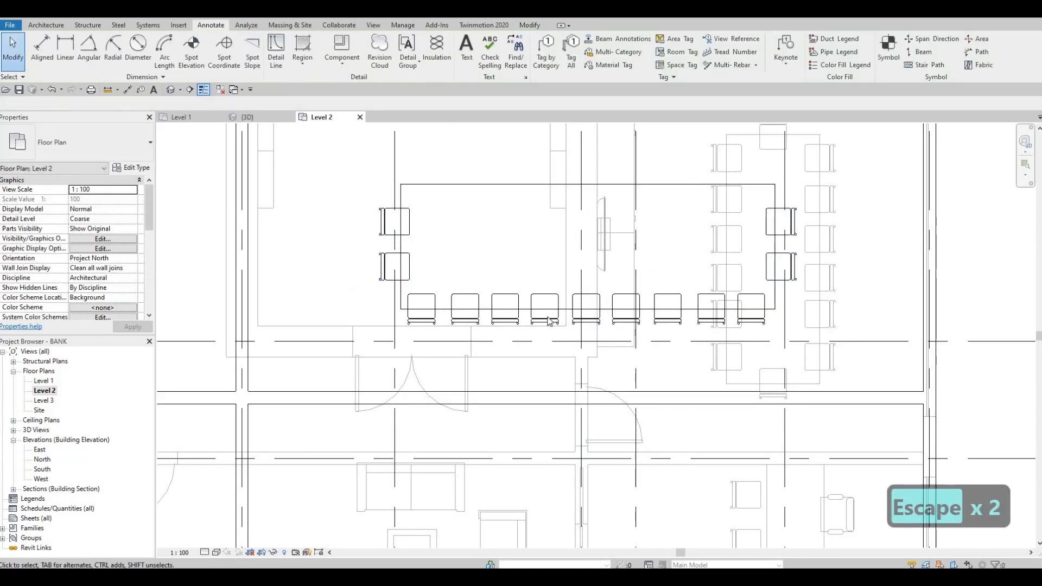
Step: Mirror copies of the nine lower-row chairs to the upper edge about the table's horizontal centre axis
drag(759, 338, 402, 286)
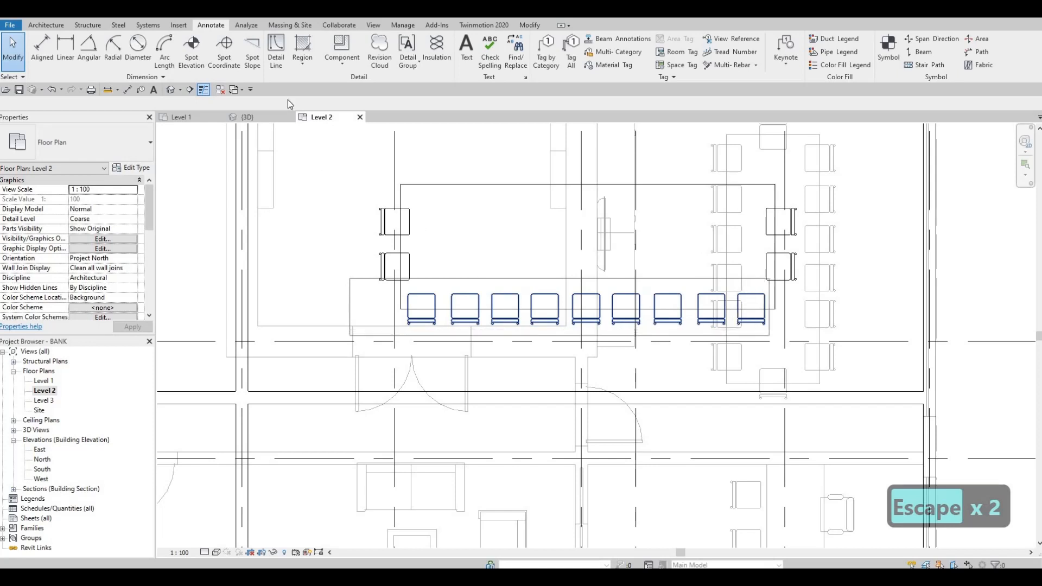
key(d)
key(m)
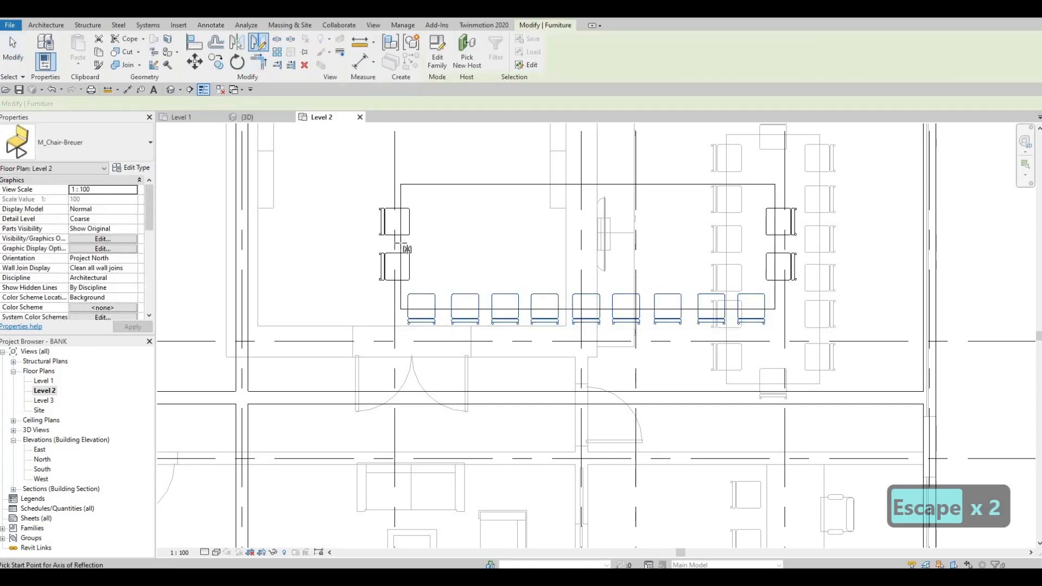
click(401, 246)
click(445, 246)
scroll(486, 248, down, 5)
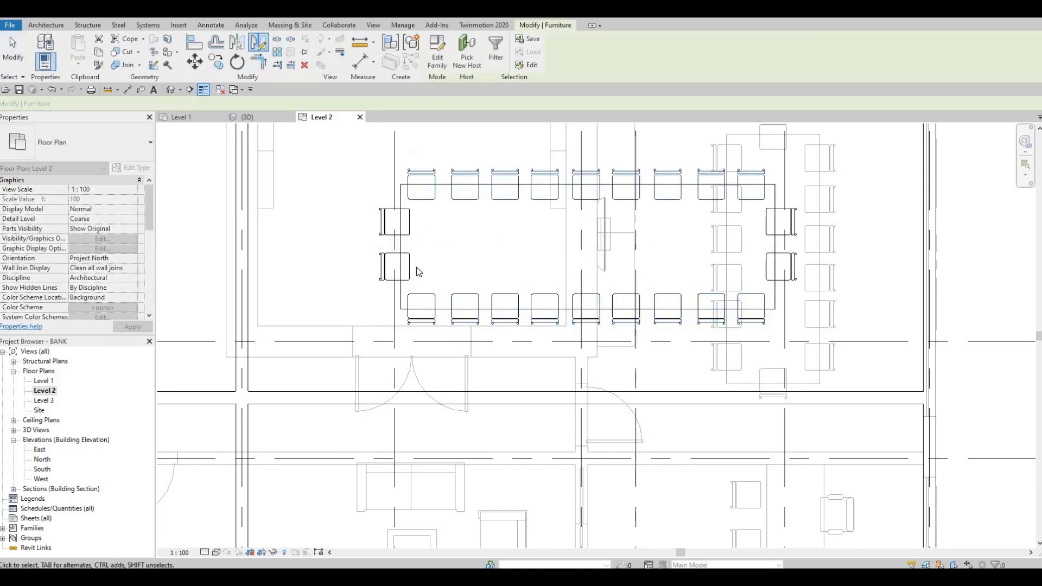
key(Escape)
key(Escape)
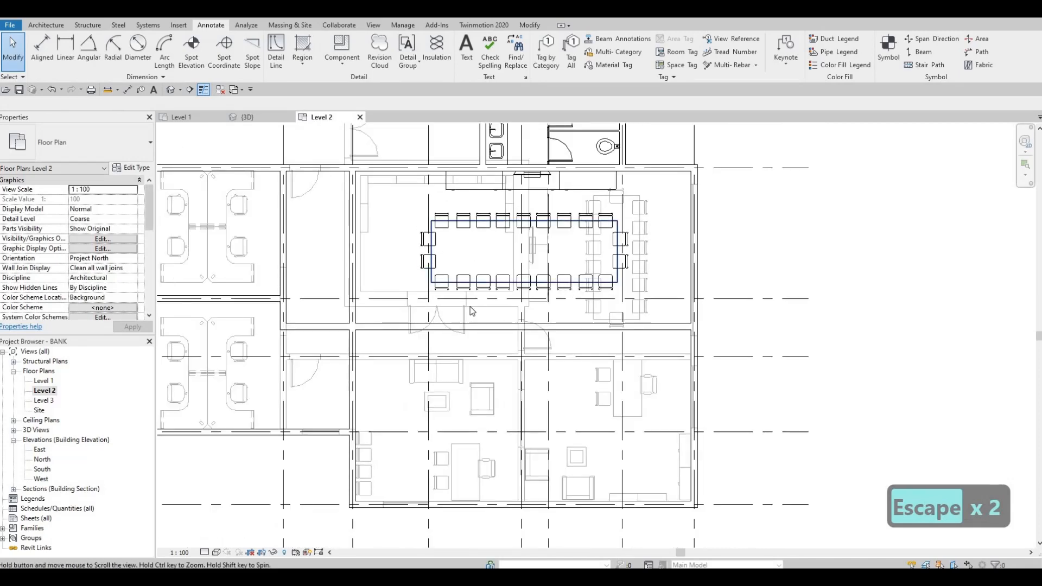
Step: Place two 900 x 2000mm M_Door-Passage-Single-Cold_Room doors in the upper and left walls of the lobby beside the boardroom
middle_drag(473, 310, 506, 298)
middle_drag(552, 333, 602, 339)
scroll(602, 339, down, 2)
key(Escape)
key(Escape)
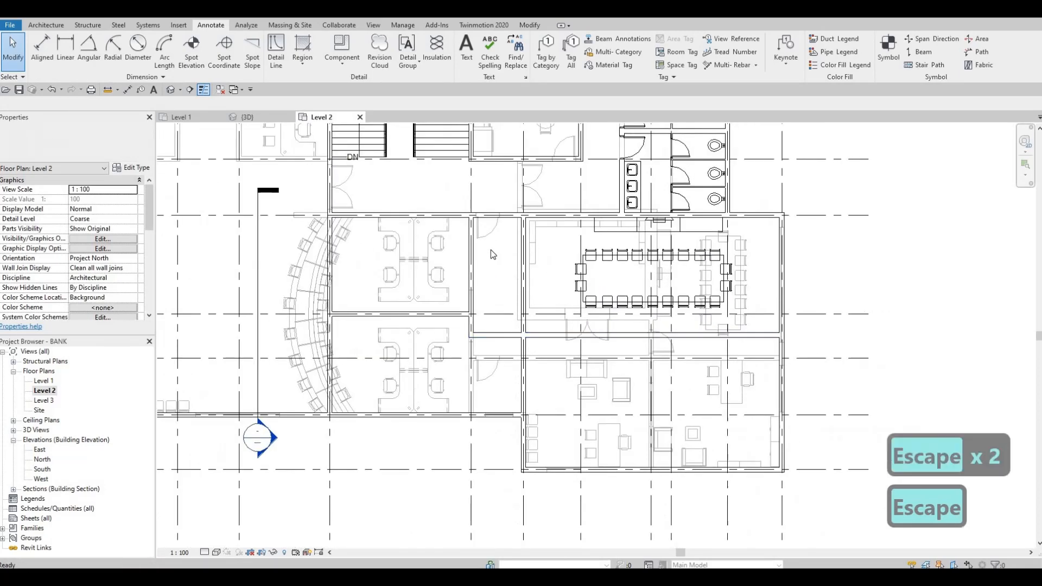
click(505, 248)
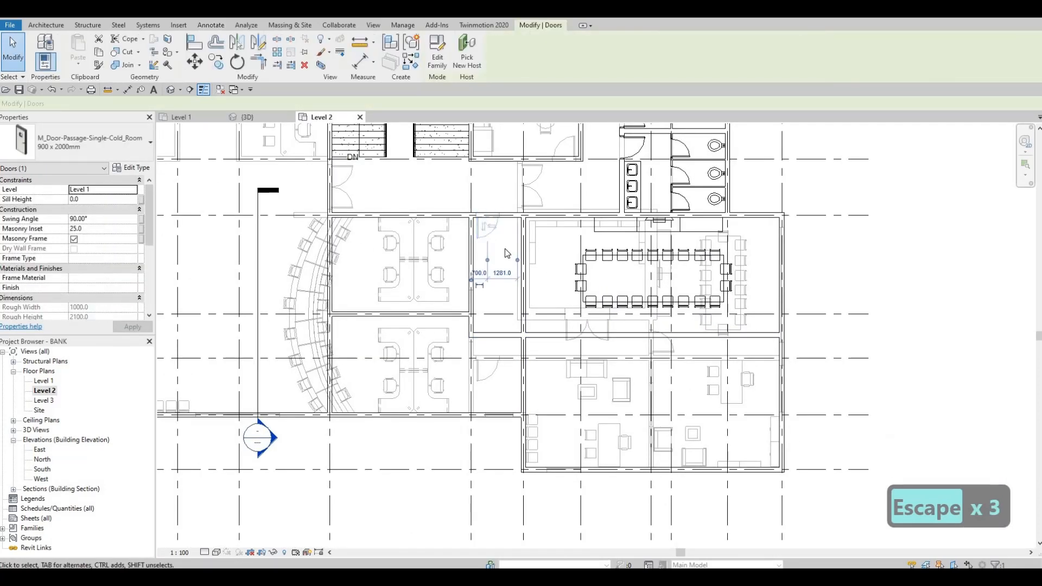
key(c)
key(s)
scroll(484, 202, up, 2)
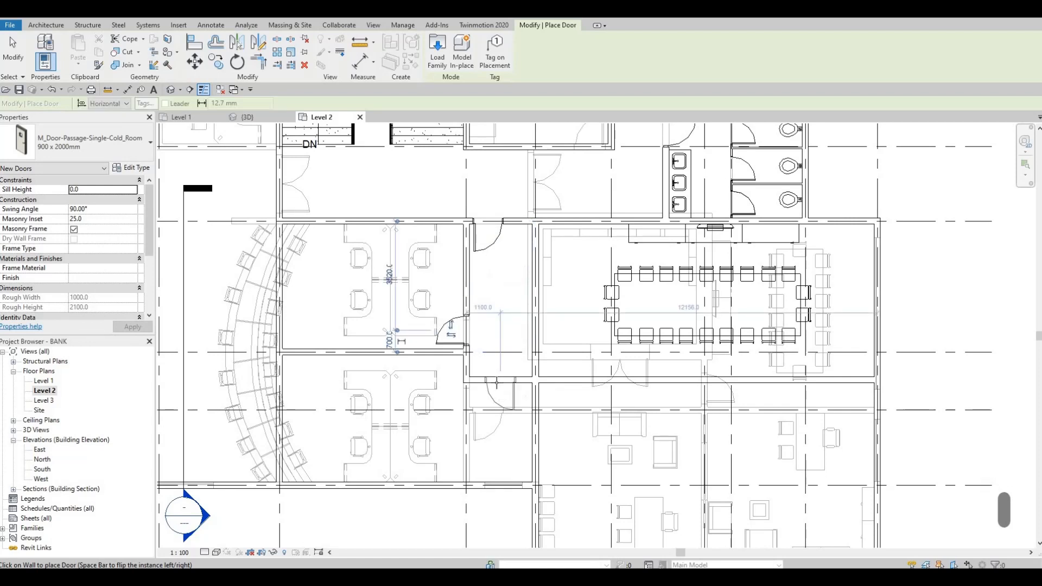
Step: Place another 900 x 2000mm single door in the lobby's lower wall, against its right corner, with the swing flipped
key(space)
key(space)
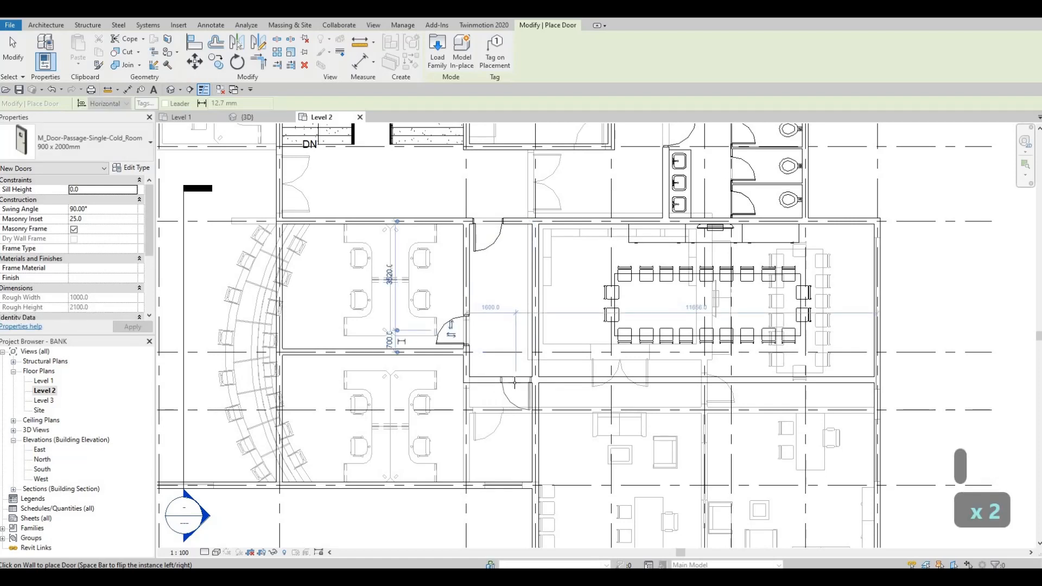
click(527, 397)
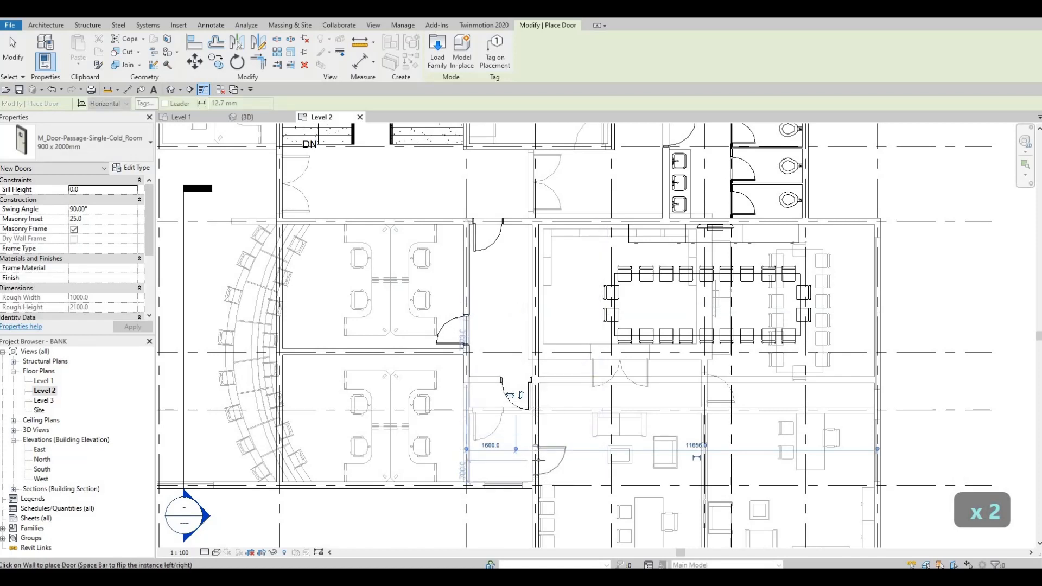
key(Escape)
key(Escape)
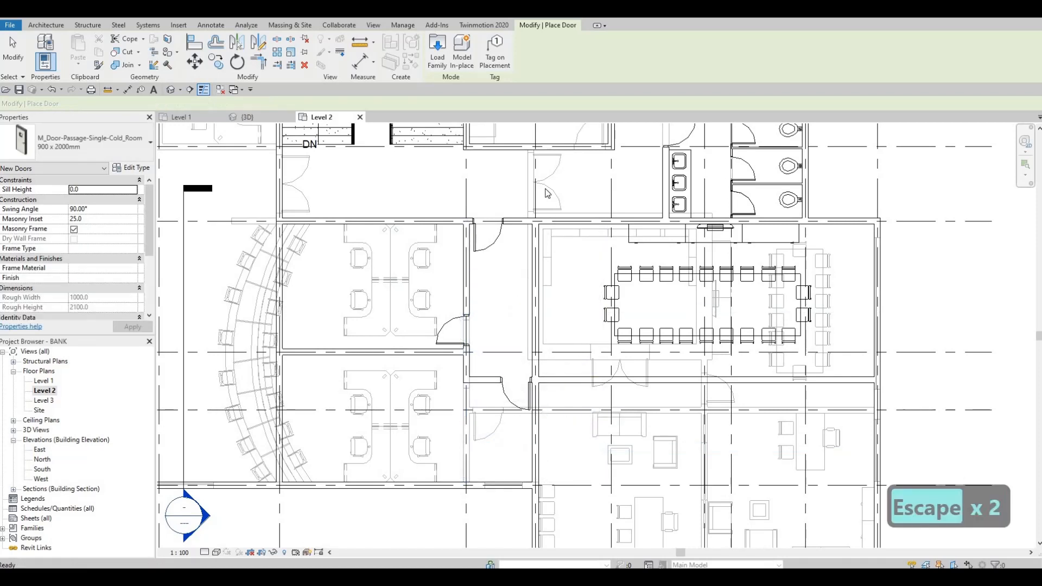
click(546, 189)
key(c)
key(c)
key(s)
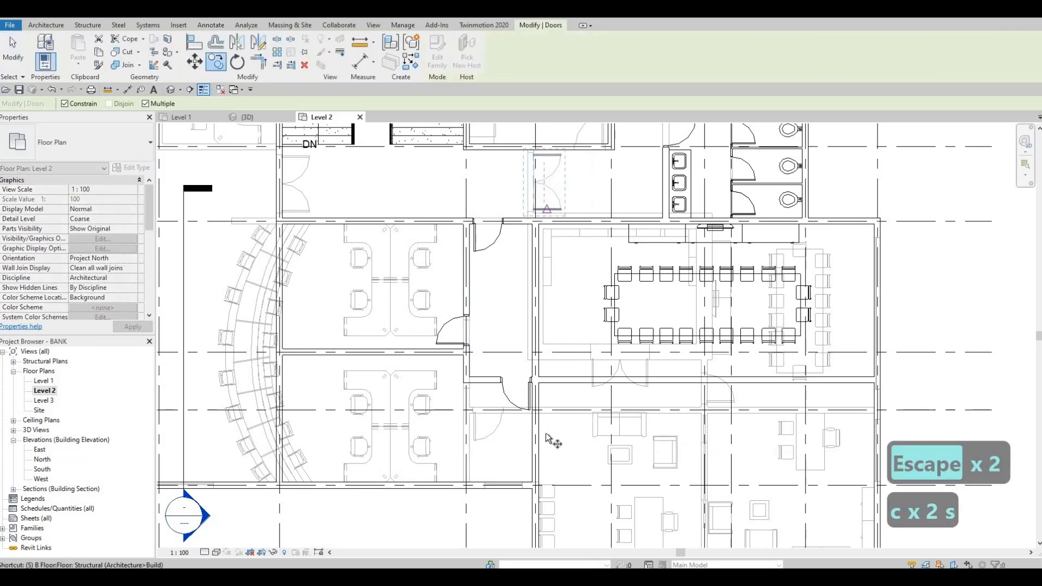
key(Escape)
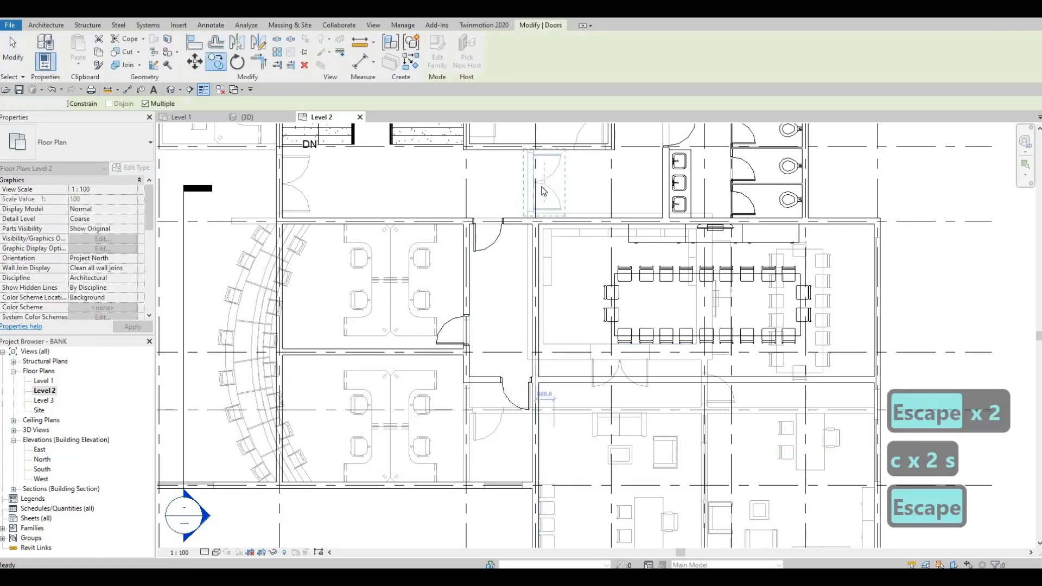
key(Escape)
key(Escape)
Step: Place an 1800 x 2000mm M_Door-Exterior-Double-Two_Lite door in the left wall of the room directly below the boardroom
click(545, 190)
key(c)
key(s)
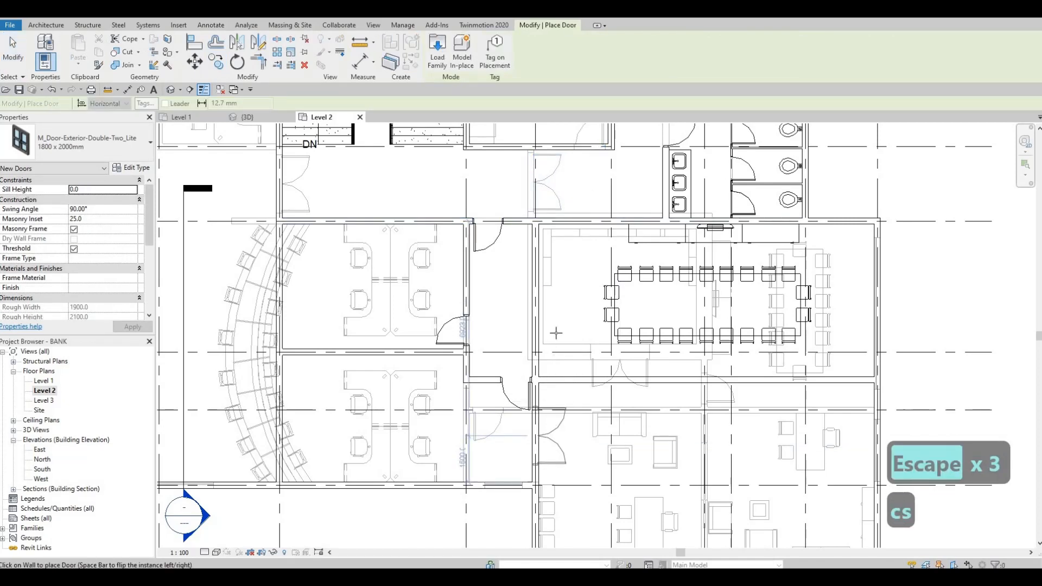
scroll(481, 315, down, 3)
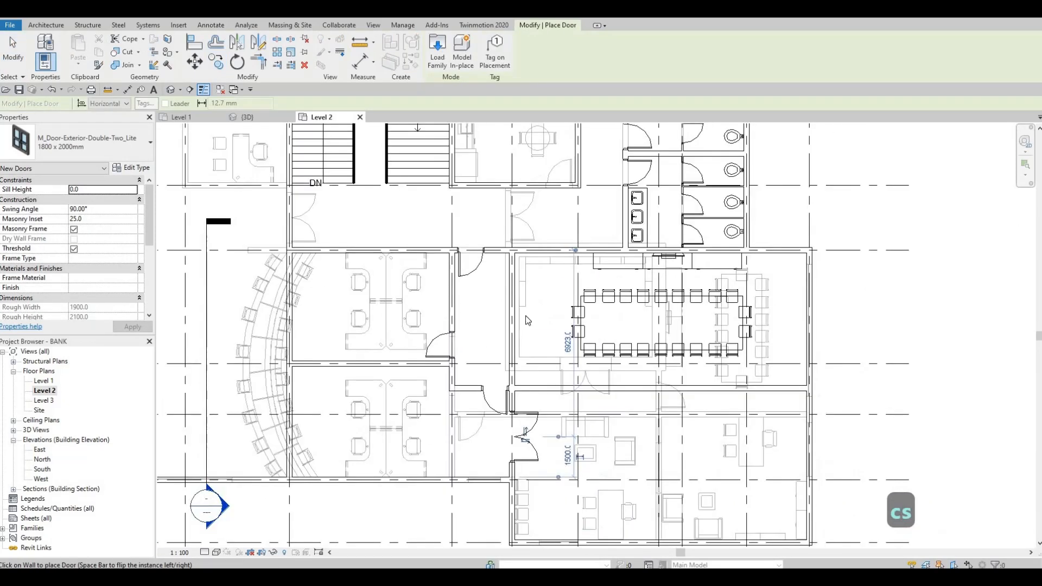
key(Escape)
key(Escape)
Step: Place an 1800 x 2000mm M_Door-Exterior-Double door midway along the boardroom's left wall, opening into the room
scroll(483, 307, down, 1)
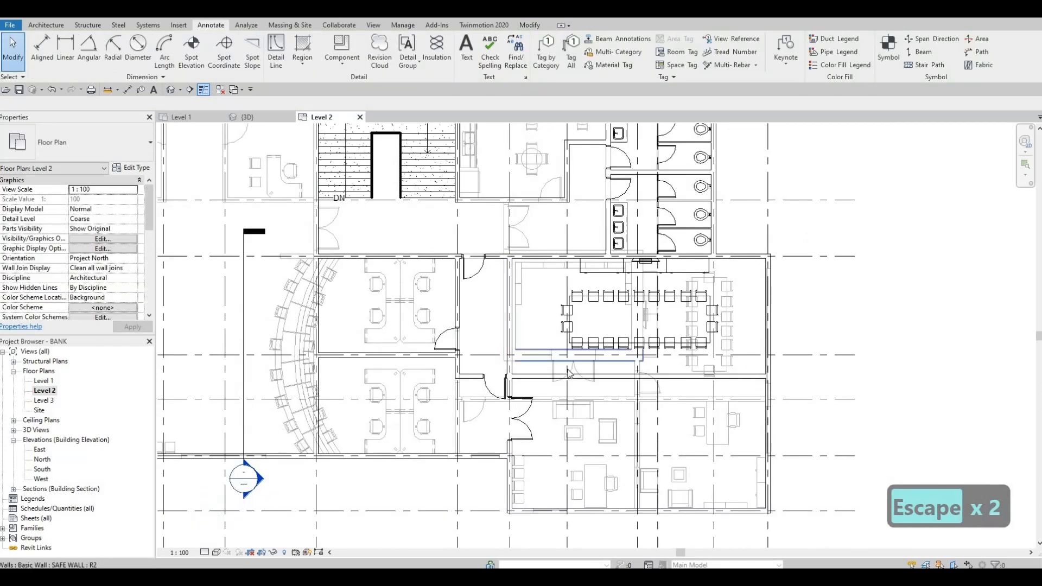
click(578, 373)
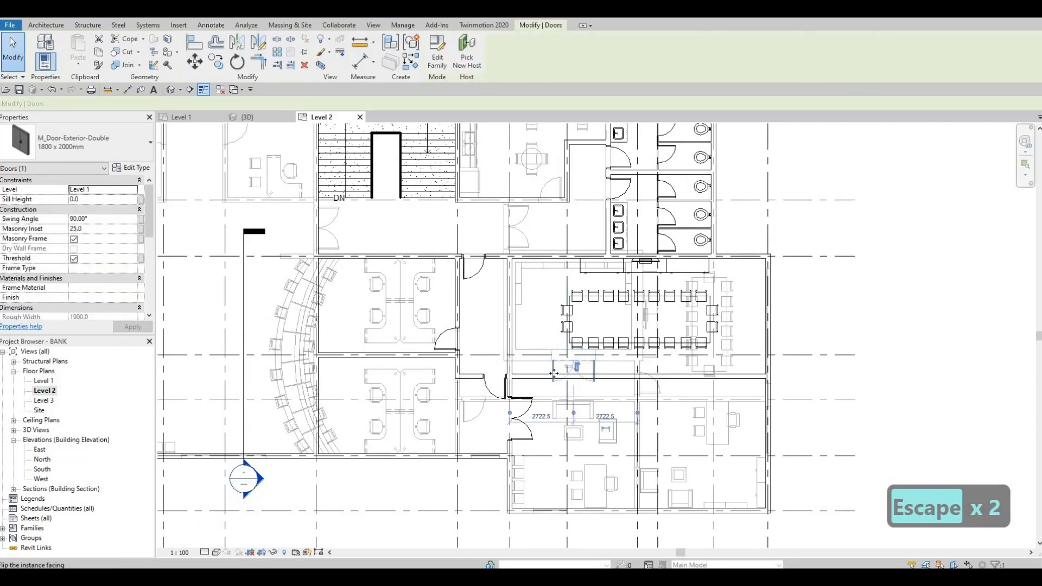
key(c)
key(s)
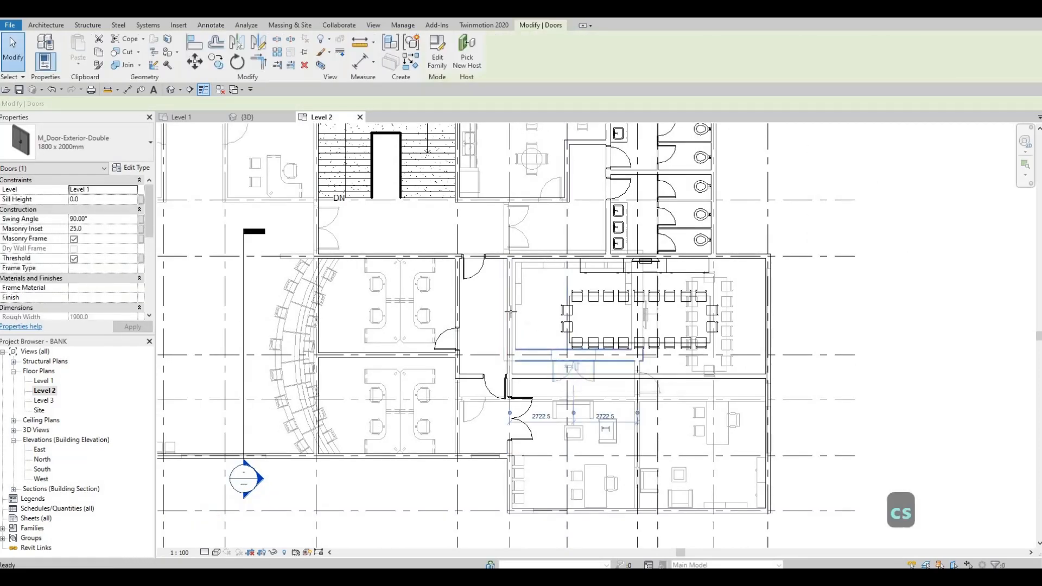
scroll(509, 316, up, 1)
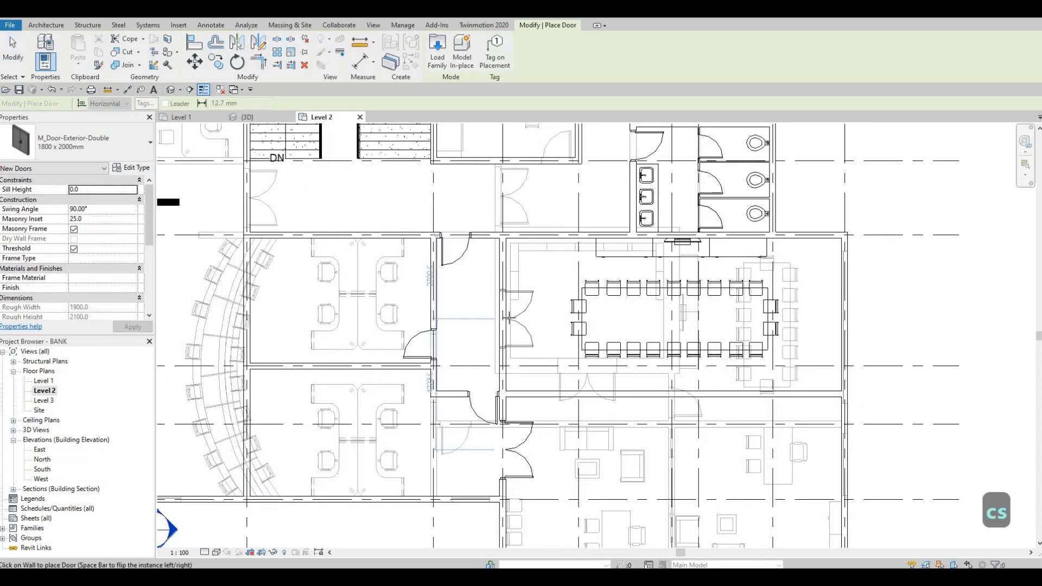
key(Escape)
key(Escape)
key(Escape)
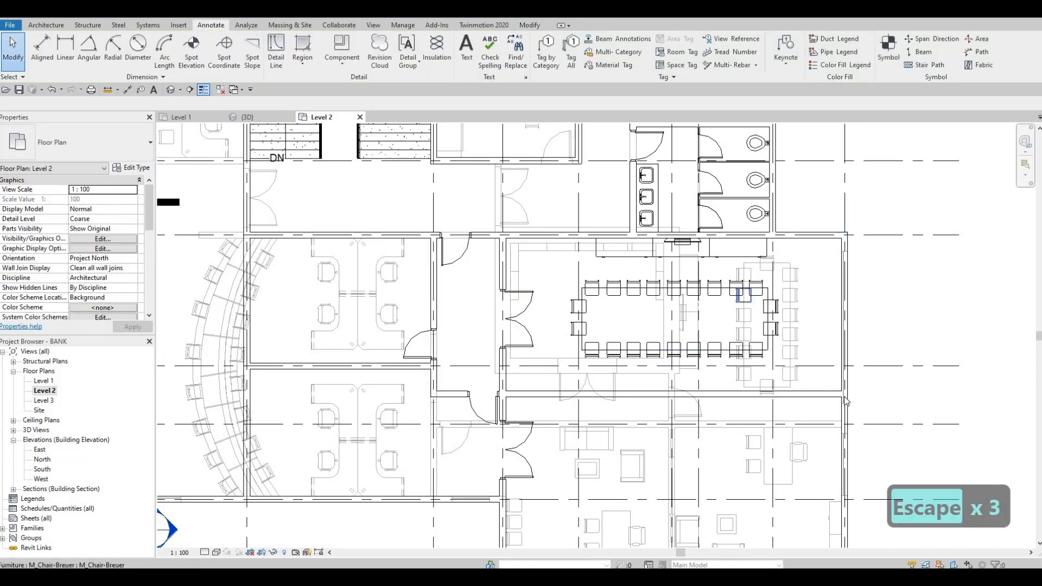
Step: Place two M_Sofa-Corbu sofas side by side against the upper wall of the lower office beside the lobby, matching the underlaid sofa
middle_drag(742, 327, 727, 250)
scroll(721, 244, down, 1)
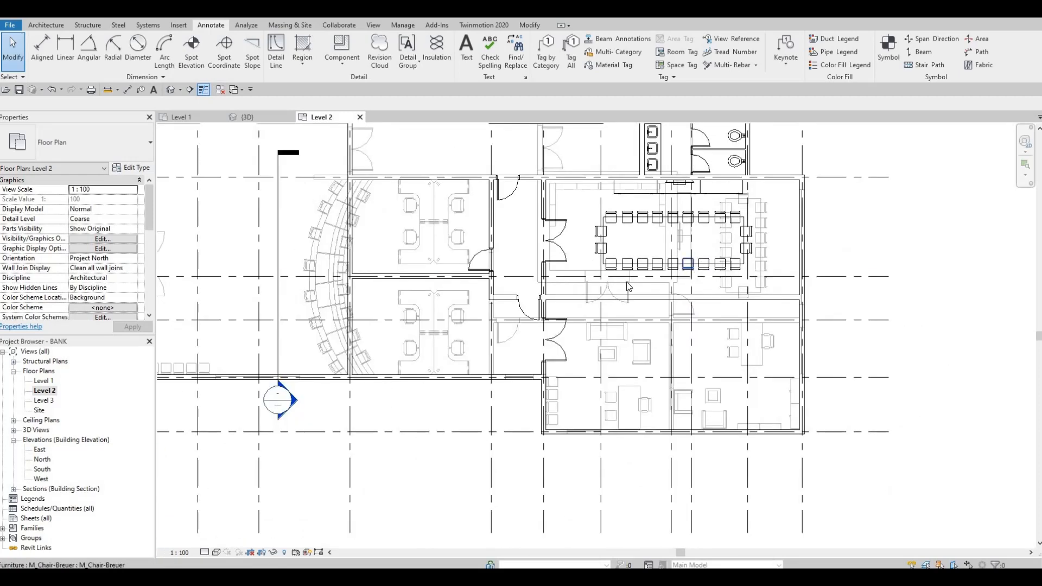
middle_drag(638, 315, 615, 300)
key(Escape)
scroll(546, 322, up, 2)
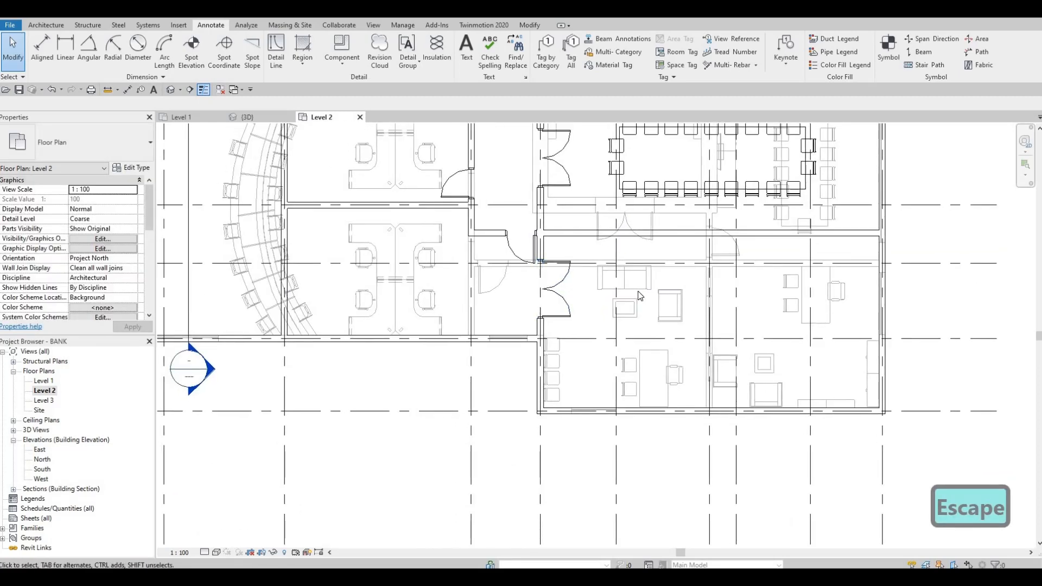
click(639, 295)
key(c)
key(s)
scroll(413, 288, up, 2)
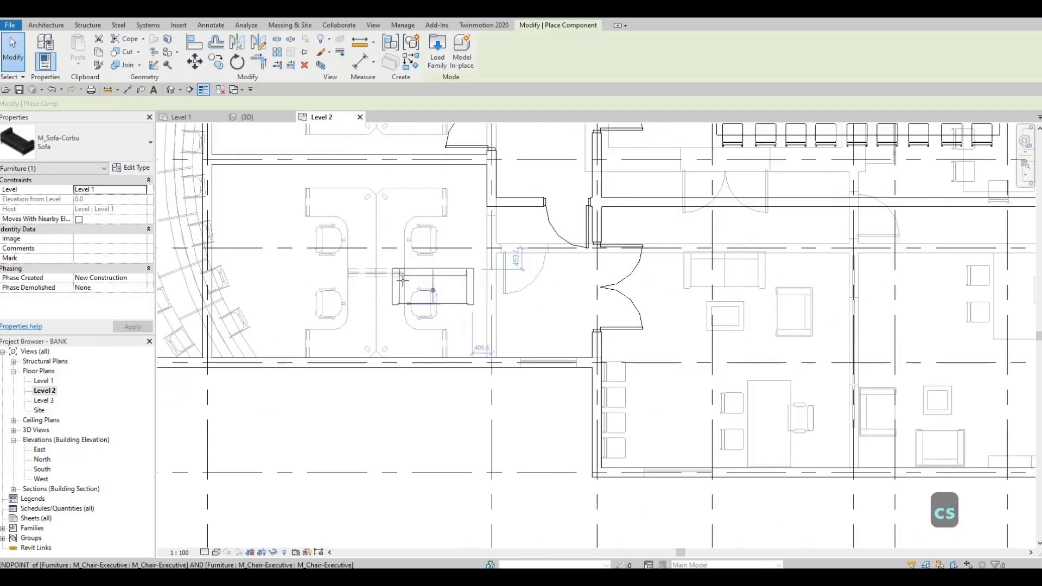
scroll(404, 280, down, 3)
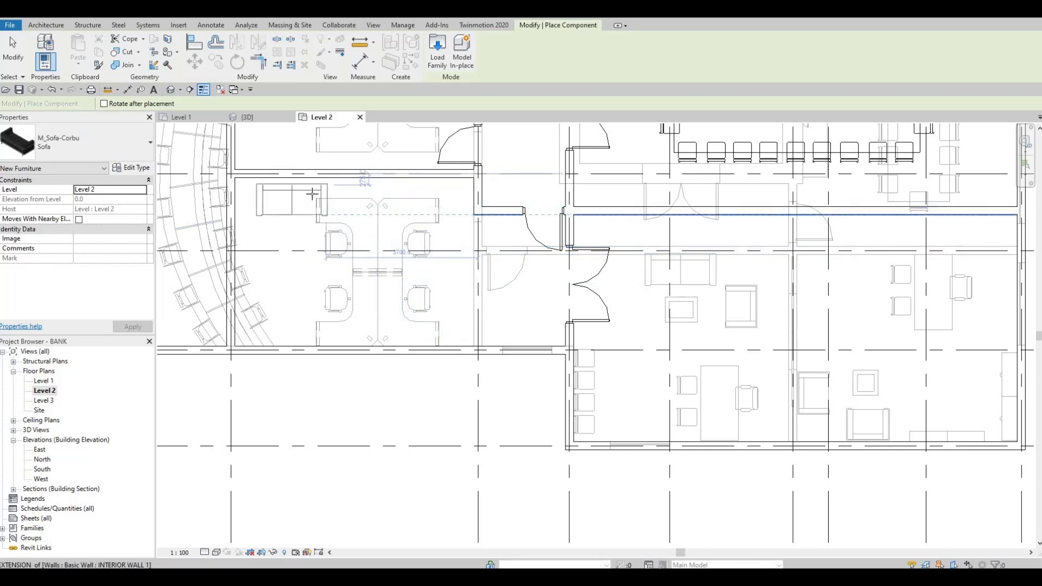
scroll(314, 193, up, 3)
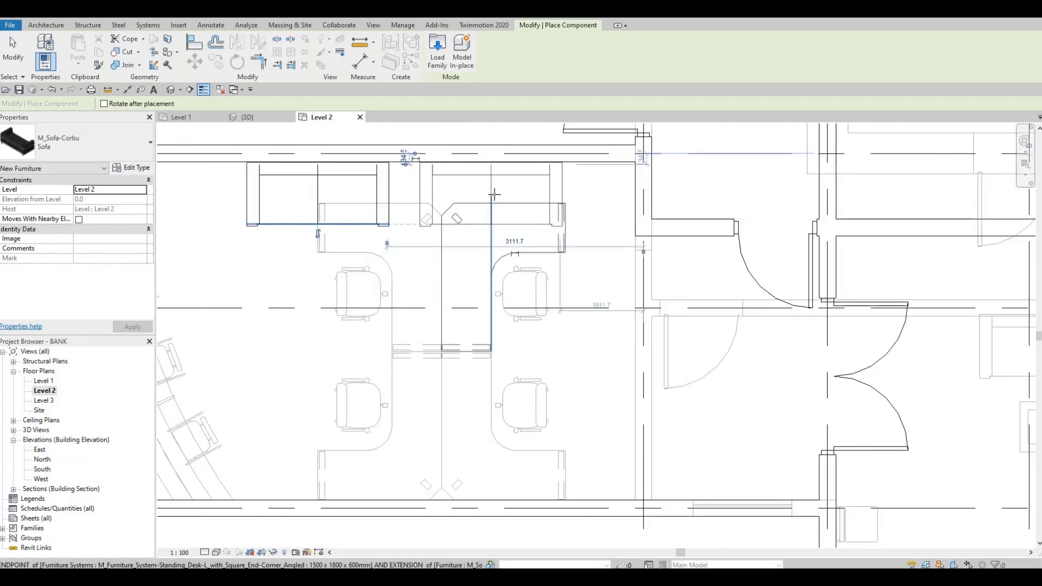
click(610, 308)
scroll(520, 230, down, 3)
key(Escape)
key(Escape)
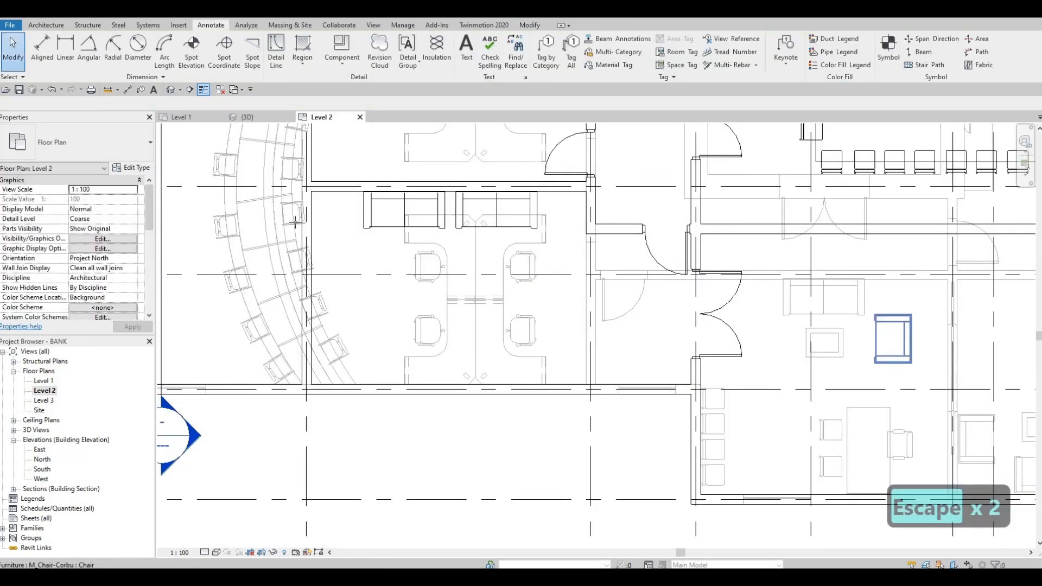
Step: Place an M_Chair-Corbu armchair near the office's right wall, just below the sofas and rotated to face left
click(295, 222)
key(c)
key(s)
scroll(512, 222, up, 2)
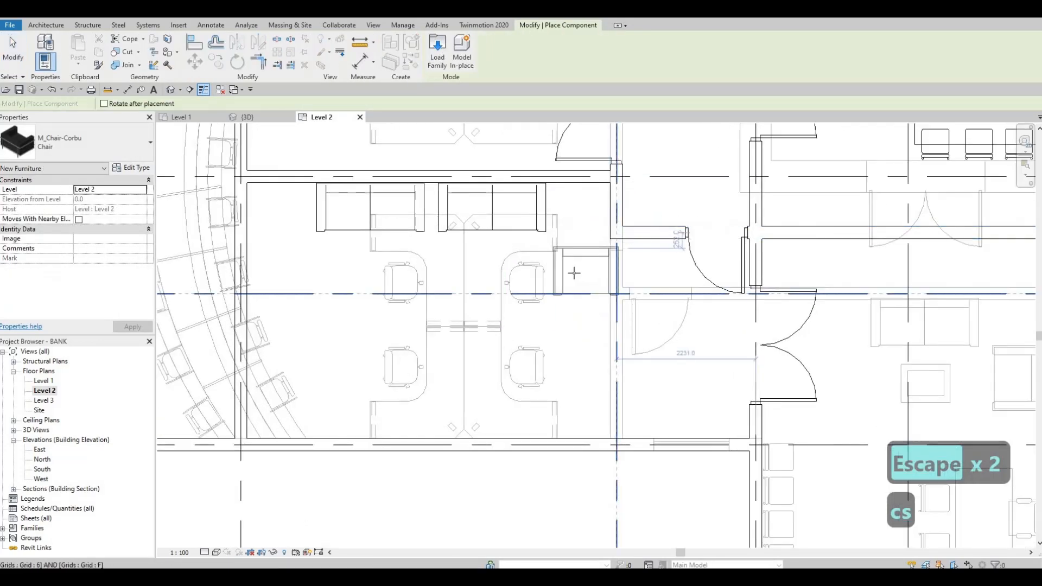
key(space)
key(space)
key(space)
key(space)
key(space)
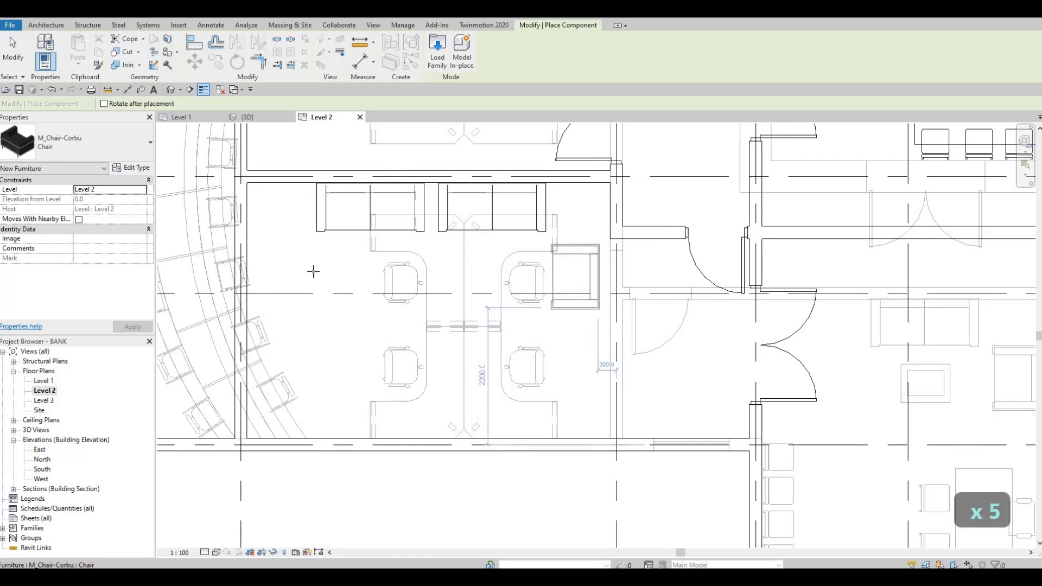
Step: Place a second M_Chair-Corbu armchair near the office's left wall, rotated to face the first one
key(space)
key(space)
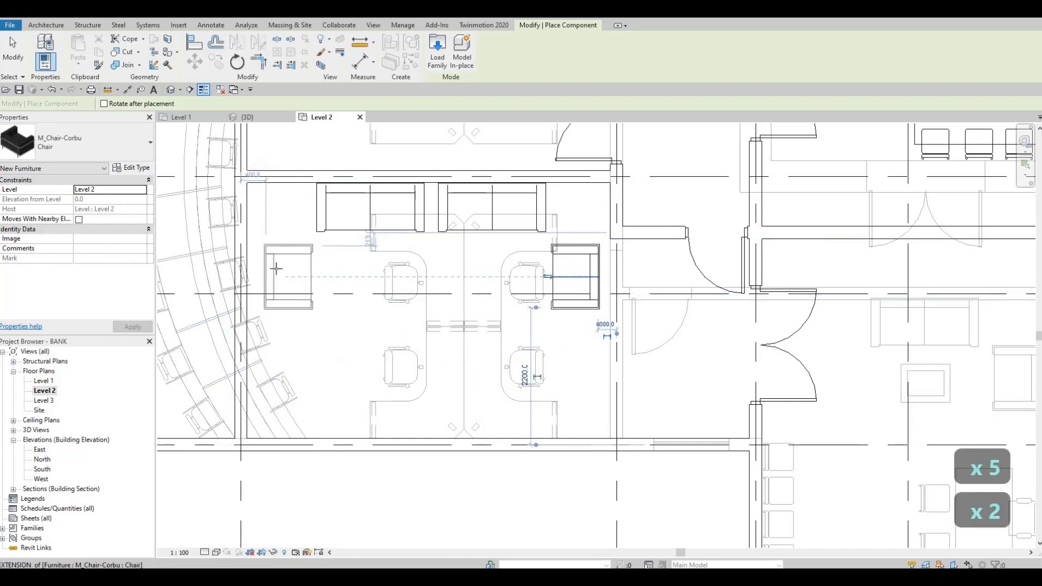
click(264, 261)
key(Escape)
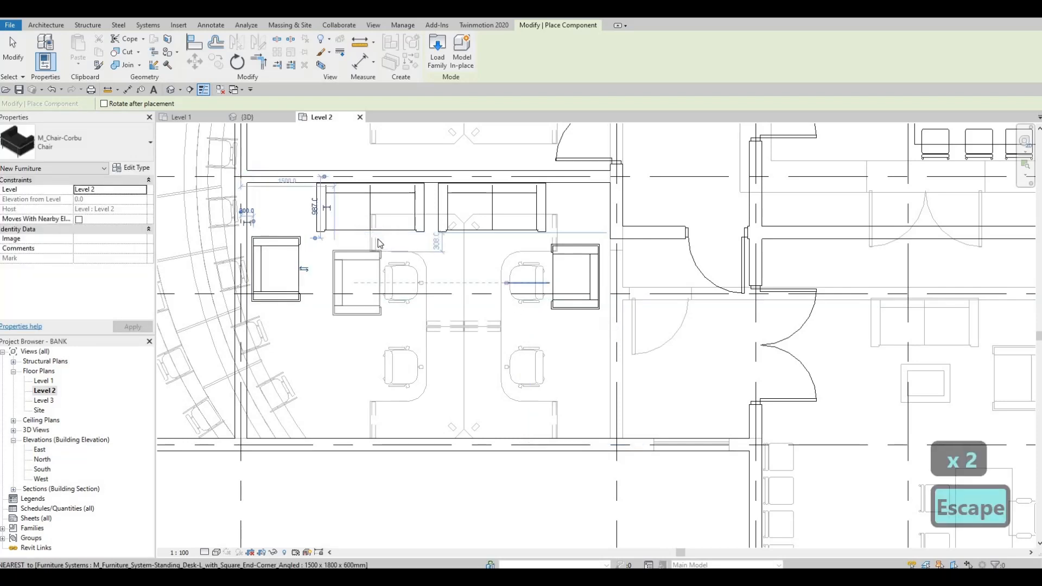
key(Escape)
Step: Nudge the two sofas together slightly to the left along the office's upper wall
click(380, 229)
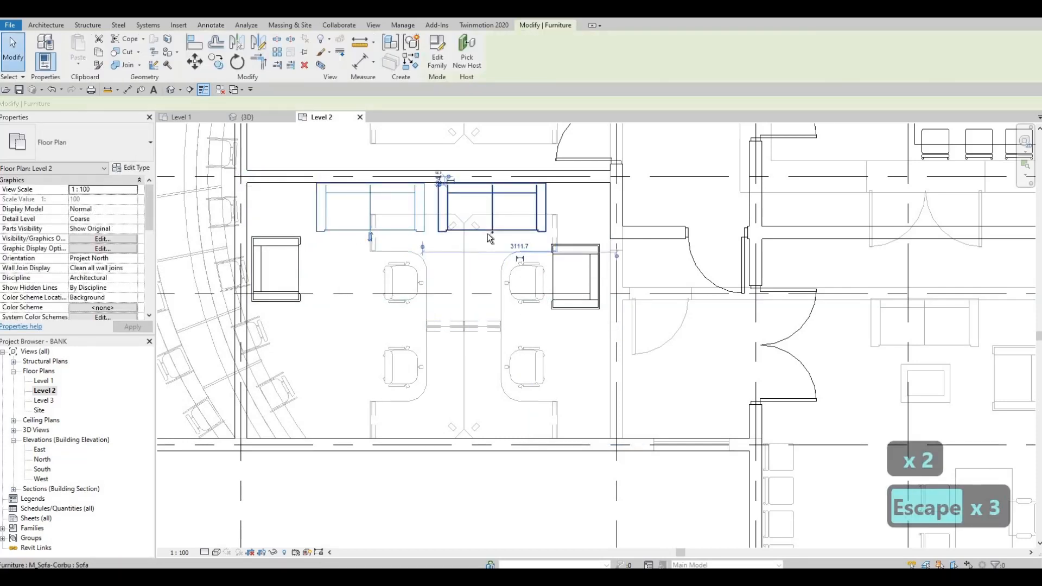
ctrl+click(488, 231)
key(Left)
key(Left)
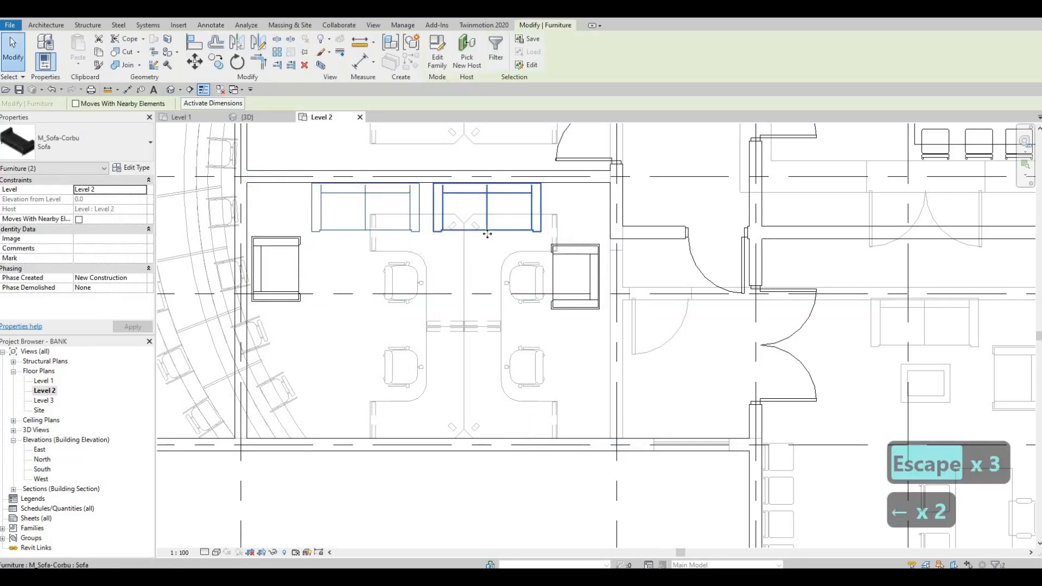
key(Escape)
Step: Place a 0787 x 0711 x 0610mm M_Table-Coffee table in front of the left sofa
scroll(809, 314, down, 3)
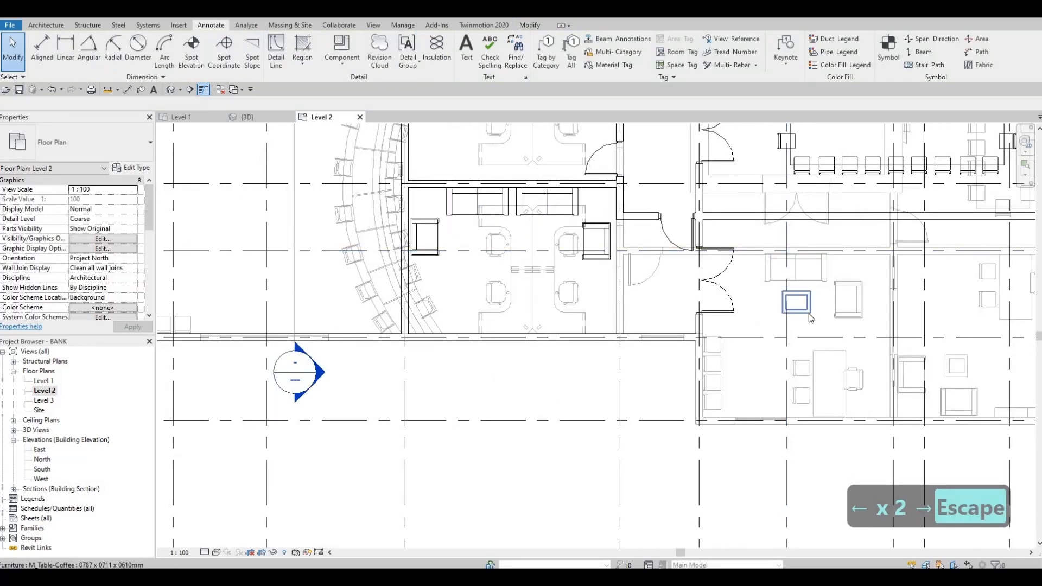
click(808, 314)
key(c)
key(s)
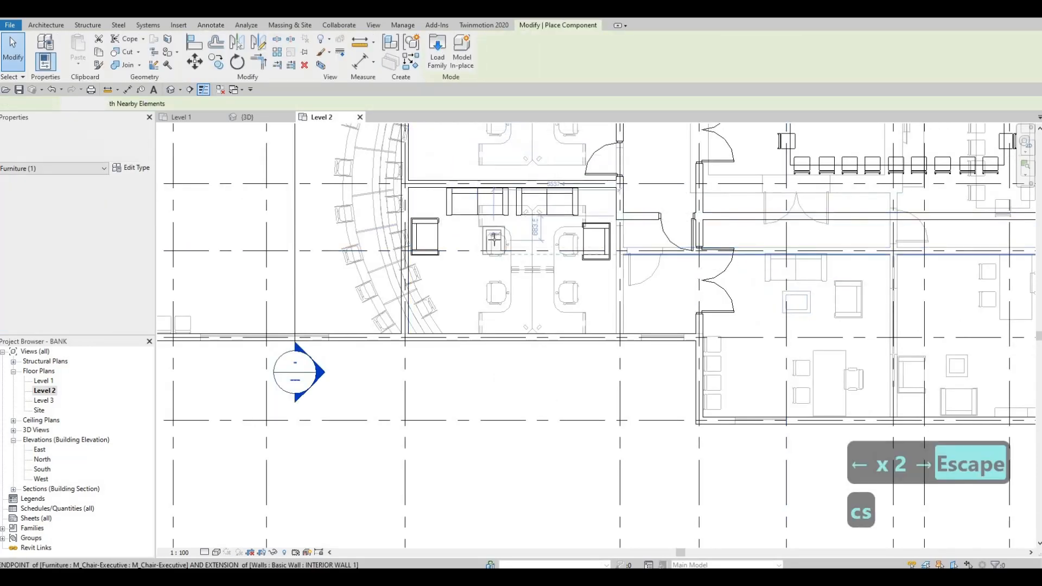
scroll(494, 238, up, 2)
key(Escape)
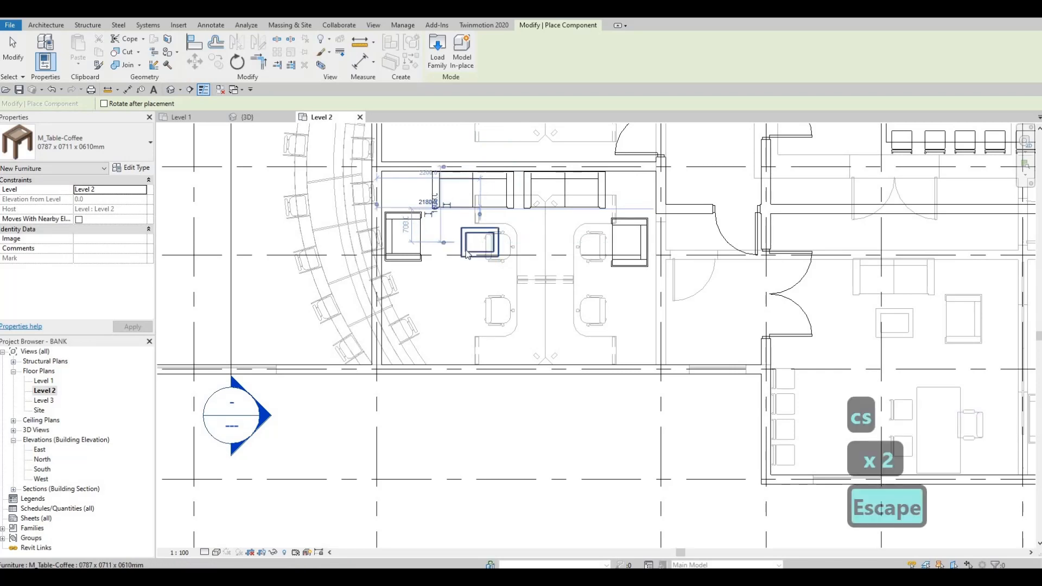
key(Escape)
Step: Change the coffee table to the 0915 x 1830 x 0457mm type, rotate it lengthwise to the sofas and centre it between the armchairs
click(89, 143)
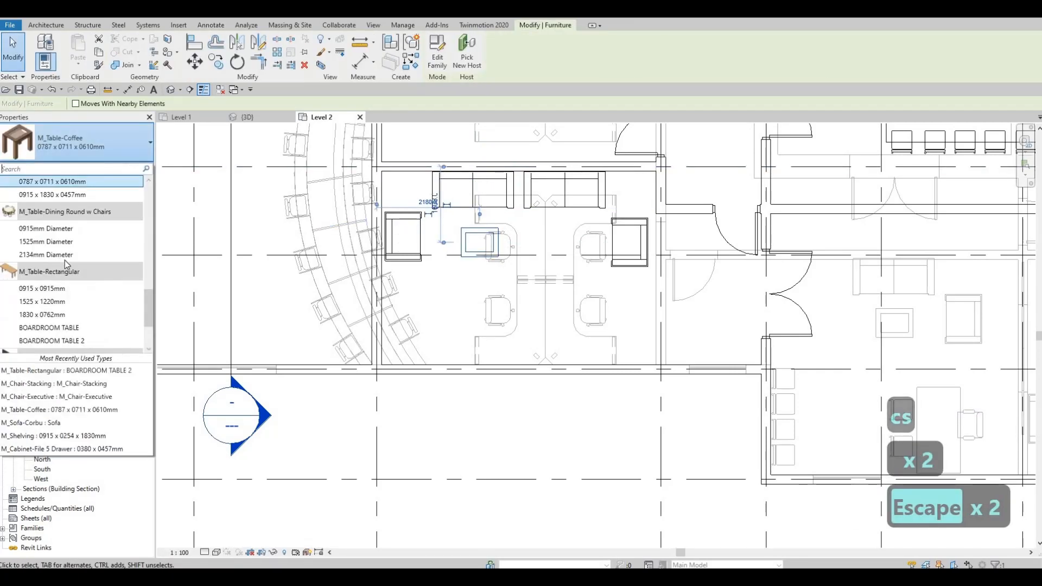
click(76, 194)
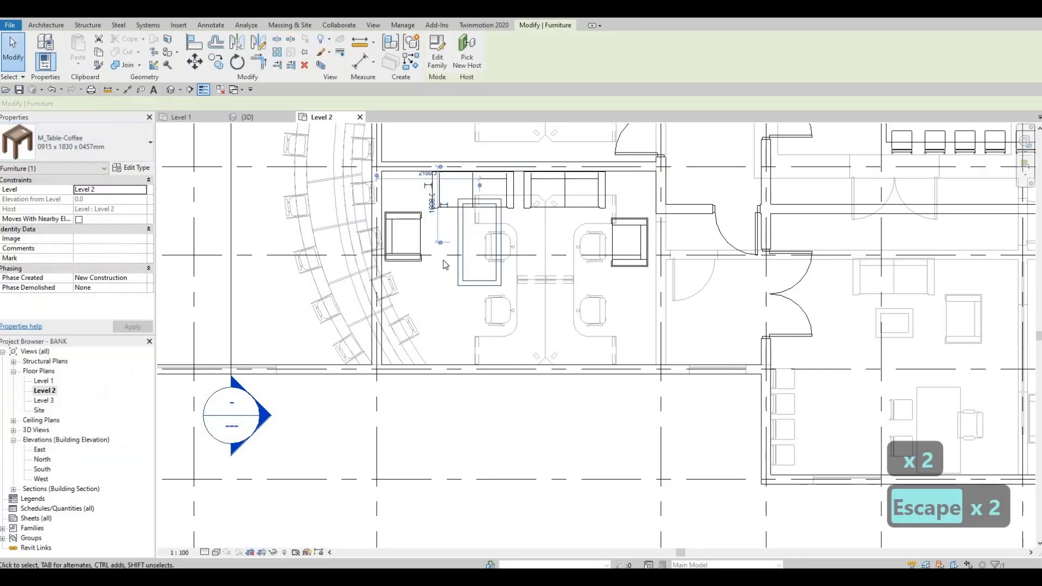
key(space)
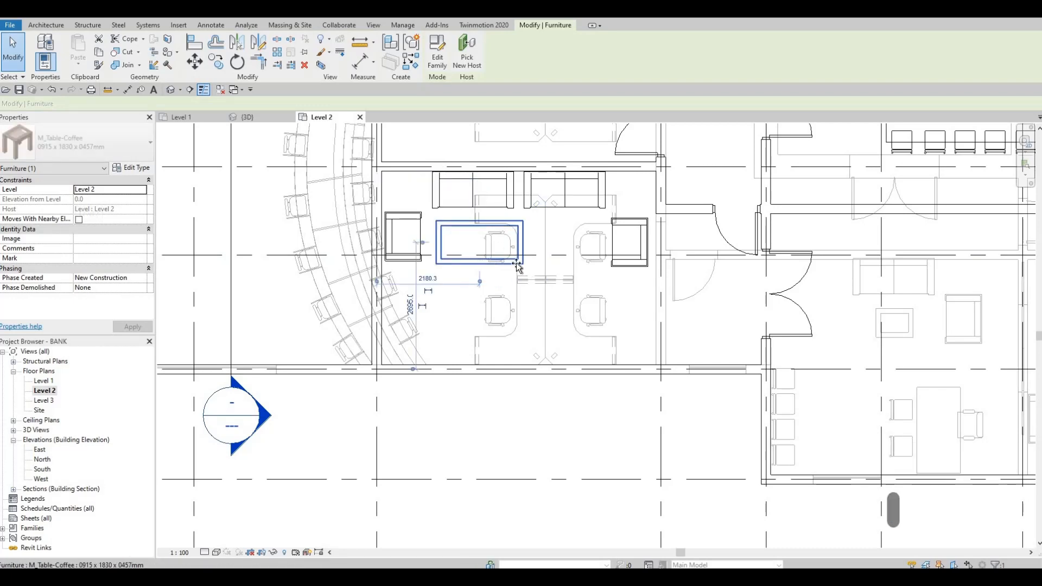
drag(518, 266, 535, 264)
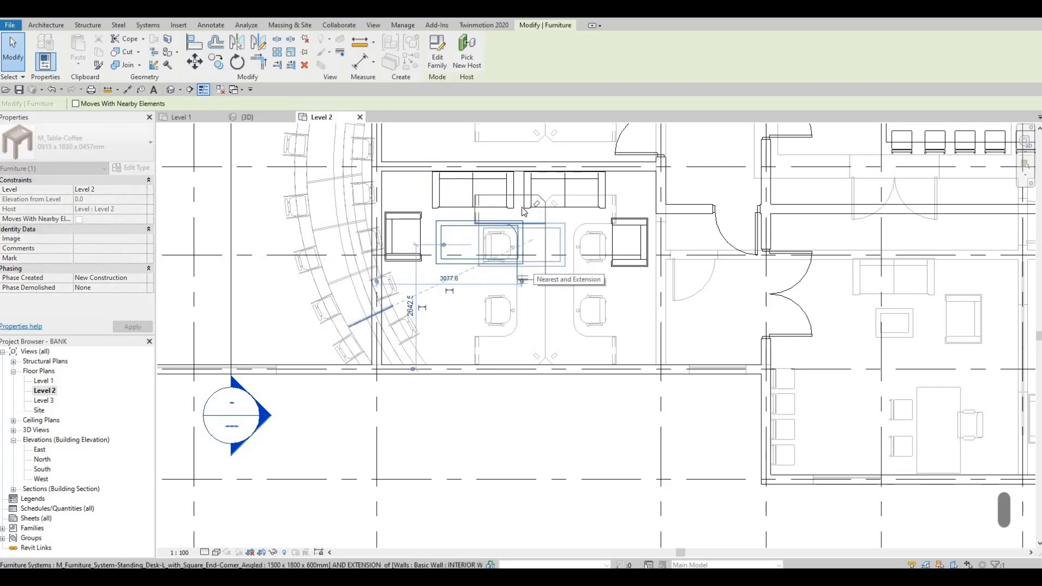
key(Escape)
Step: Place an 1830 x 915mm M_Desk horizontally against the office's left wall, just below the left armchair
scroll(527, 202, down, 3)
middle_drag(681, 253, 654, 292)
key(Escape)
scroll(617, 266, up, 1)
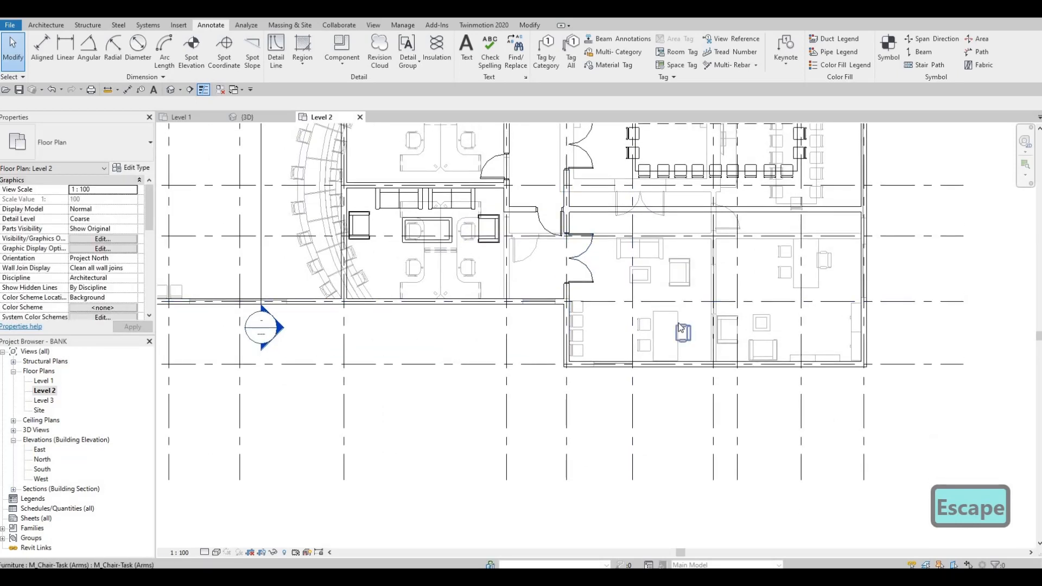
key(c)
key(s)
scroll(429, 260, up, 1)
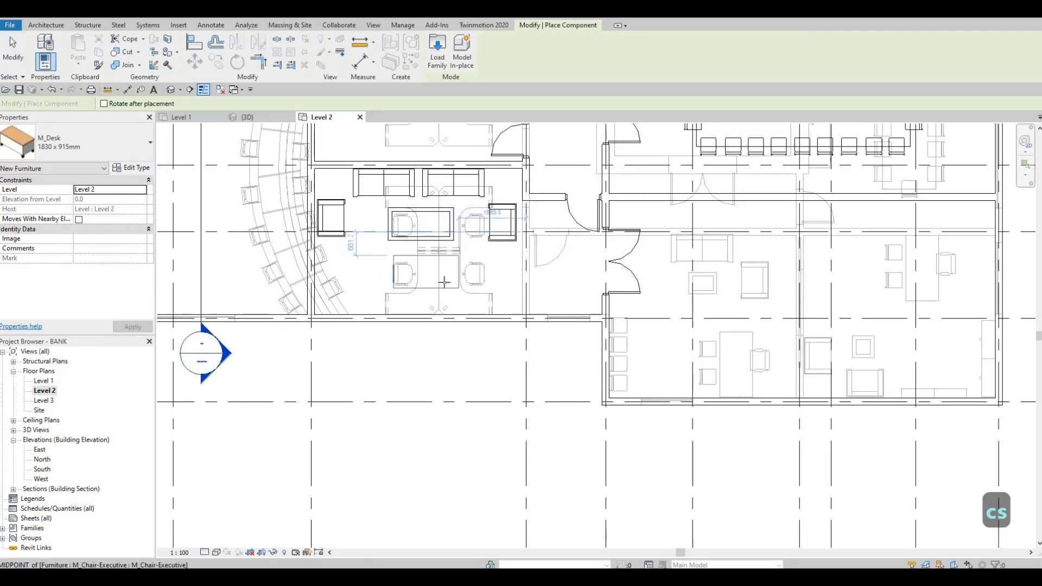
key(space)
key(space)
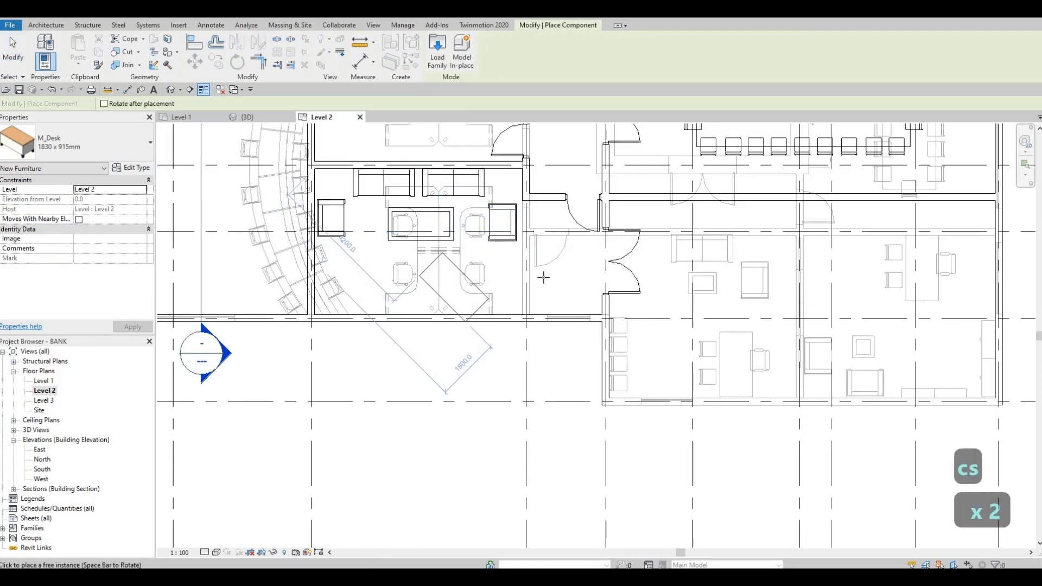
key(space)
key(space)
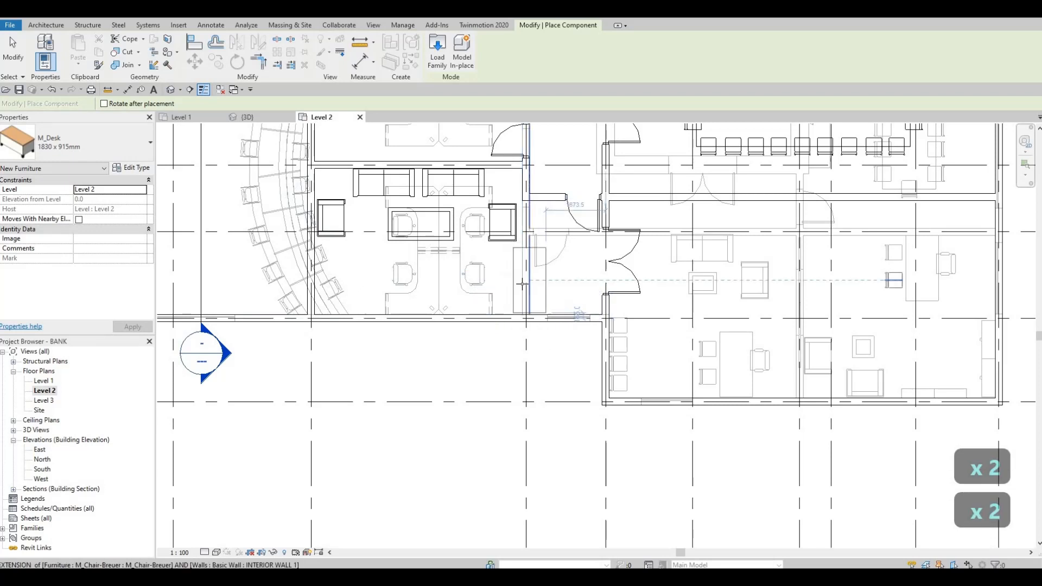
click(543, 284)
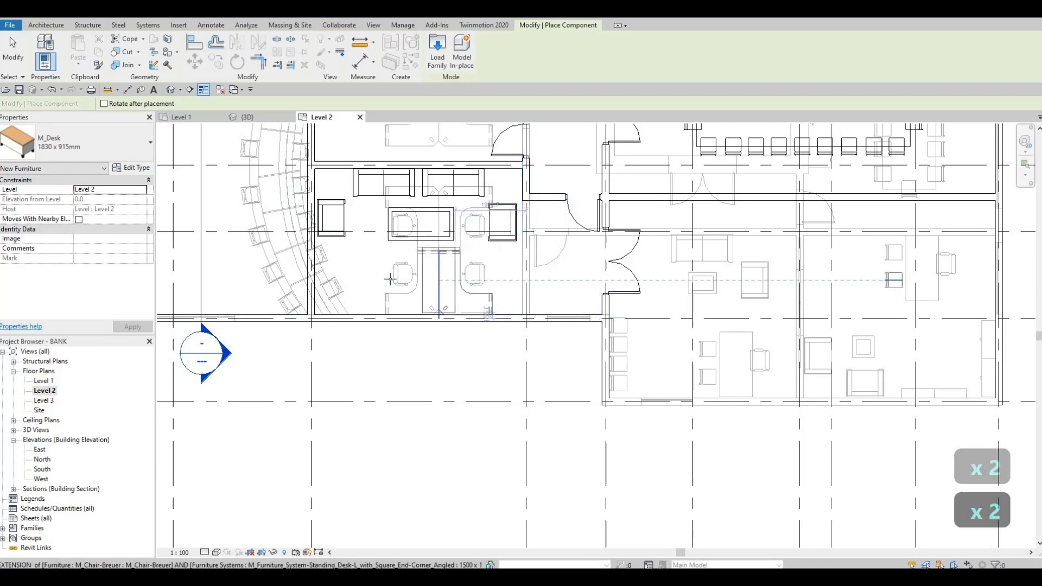
middle_drag(381, 282, 458, 262)
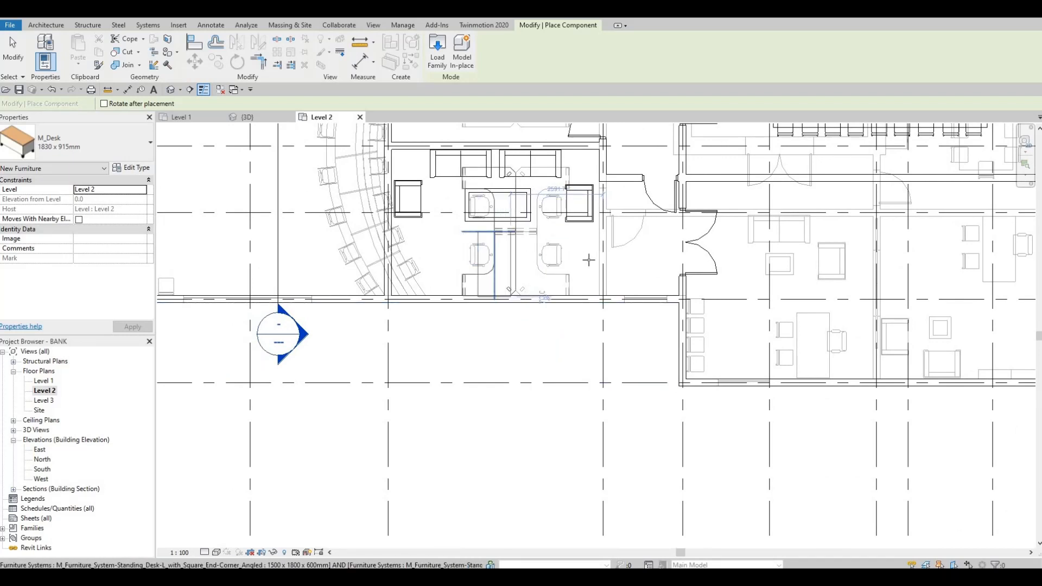
scroll(516, 312, up, 4)
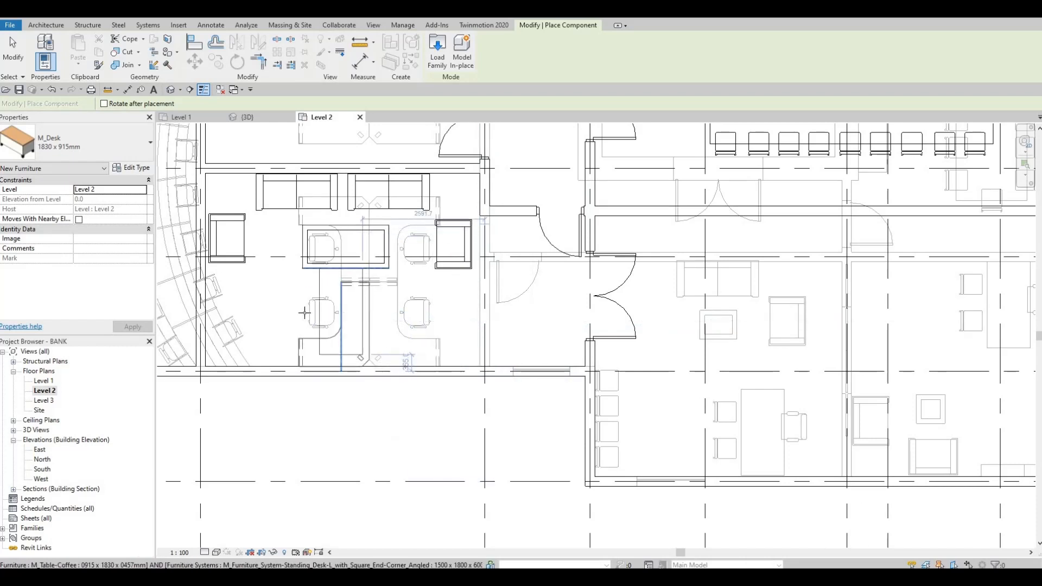
key(space)
key(space)
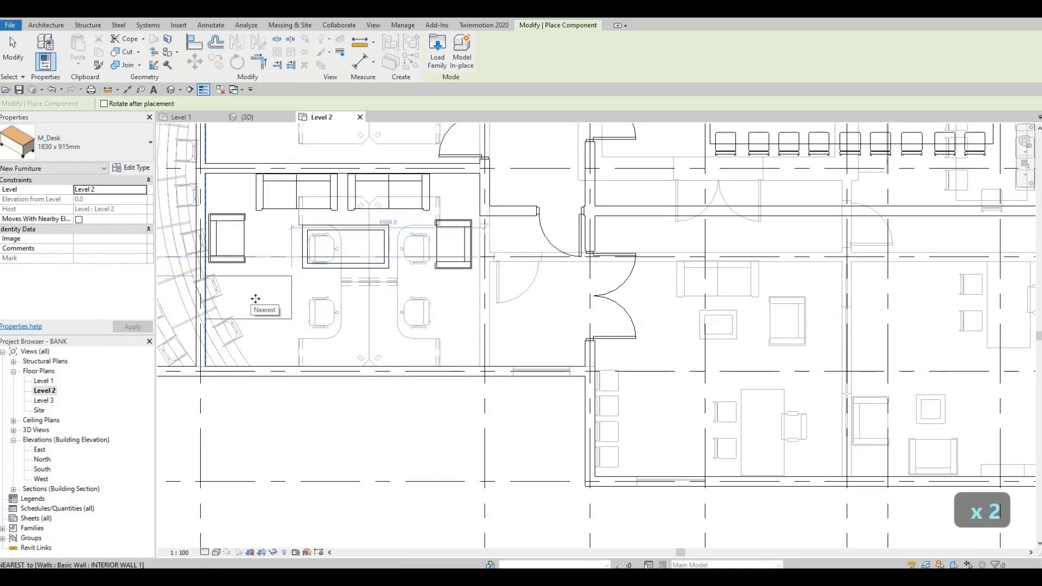
key(Escape)
key(Escape)
Step: Place an M_Chair-Task (Arms) just below the new desk, matching the task chair shown in the lower-level layout
click(794, 426)
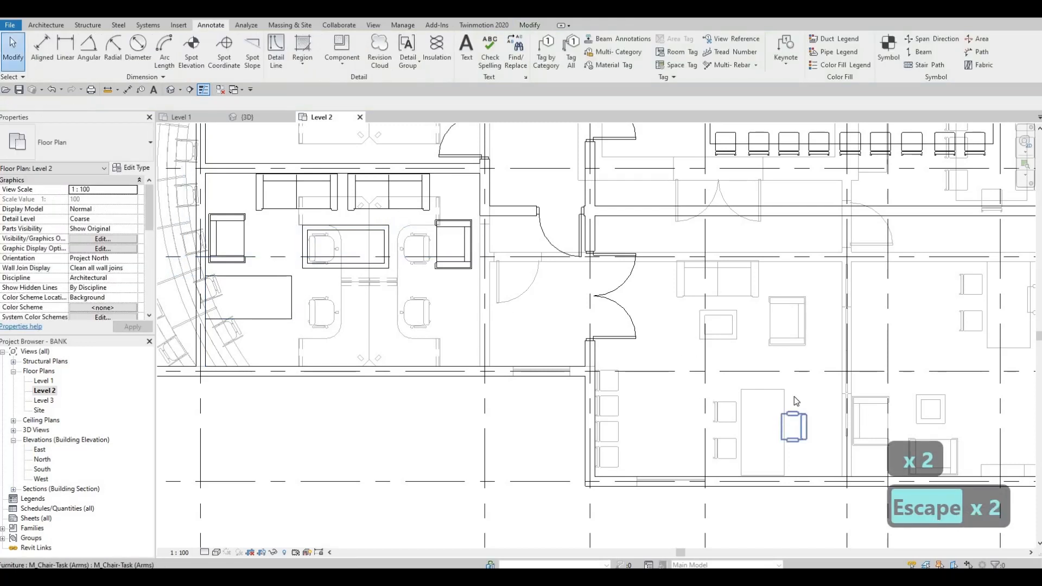
key(c)
key(s)
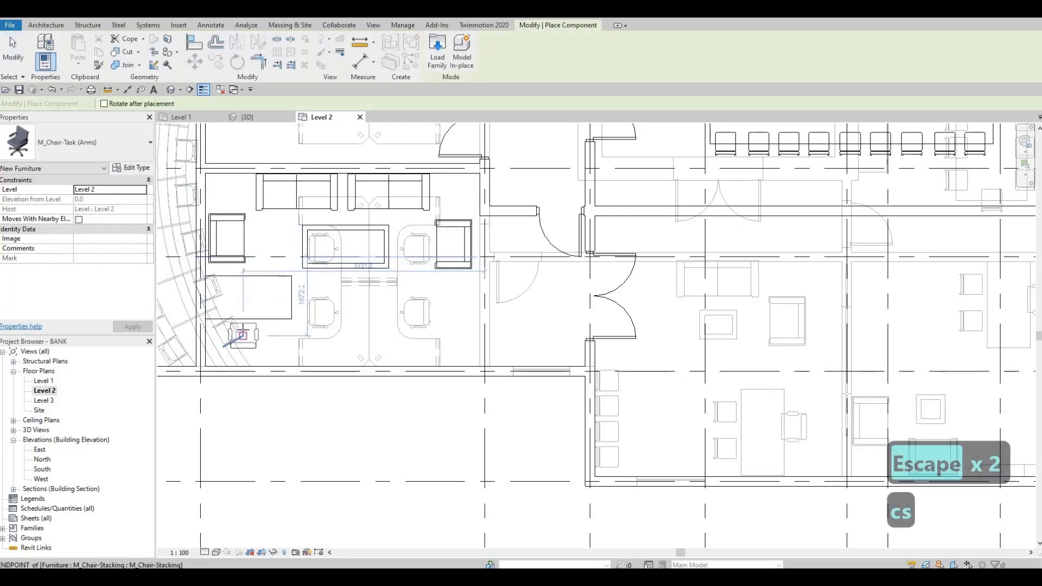
key(Escape)
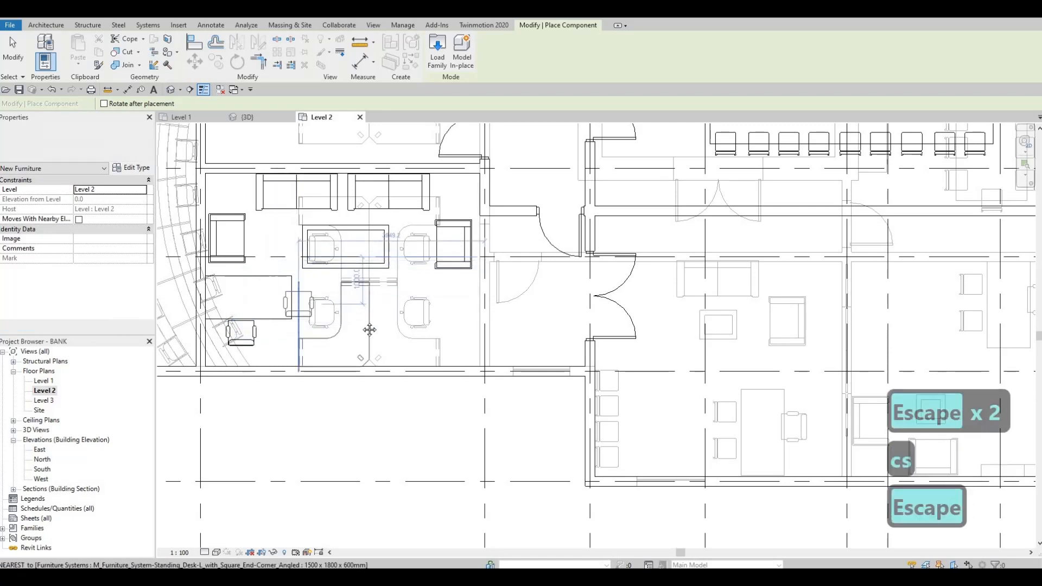
key(Escape)
scroll(377, 312, down, 2)
middle_drag(258, 343, 258, 312)
key(Escape)
key(Escape)
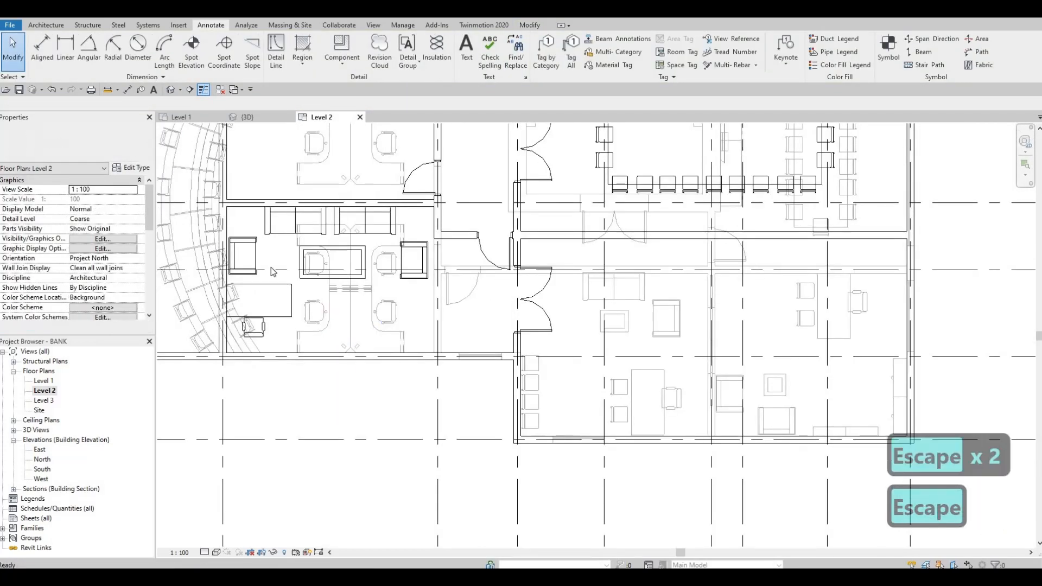
Step: Delete the armchair by the office's left wall, above the desk
middle_drag(320, 249, 331, 274)
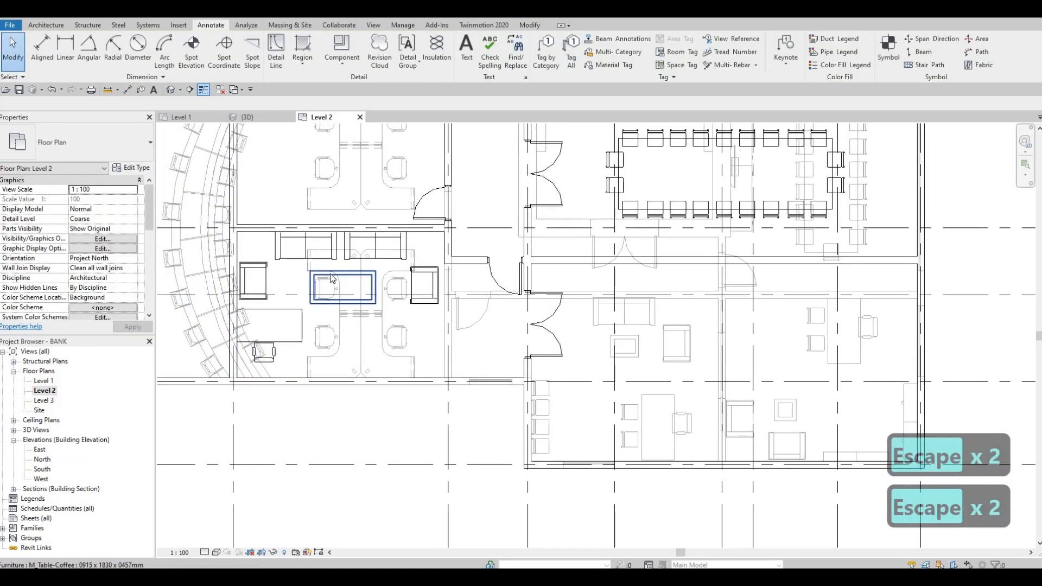
key(Escape)
click(267, 276)
key(Delete)
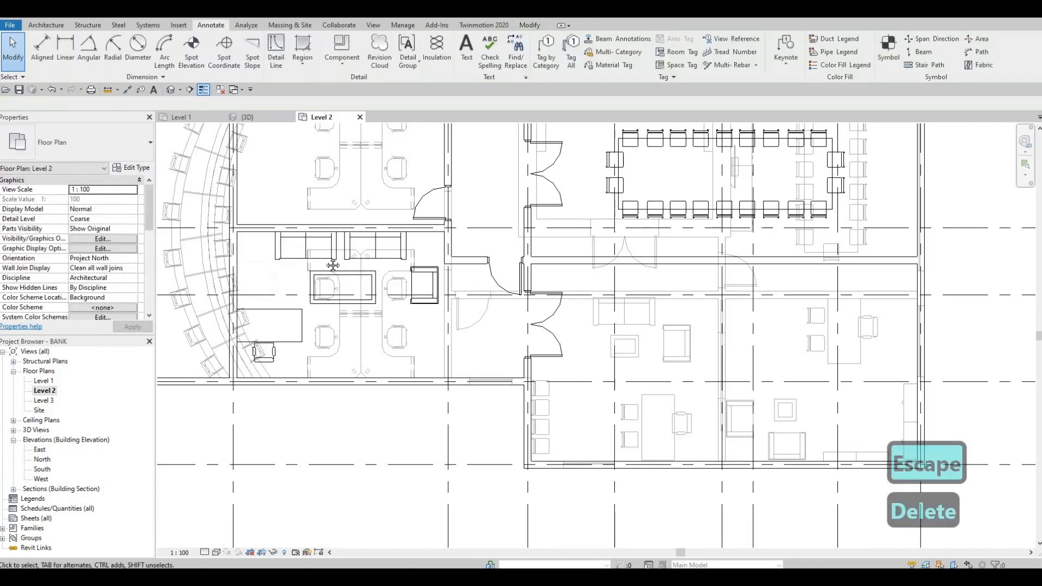
Step: Duplicate the office coffee table's type as 0915 x 1830 x 0457mm 2 and set its width to 700
middle_drag(340, 305, 352, 282)
key(Escape)
click(351, 280)
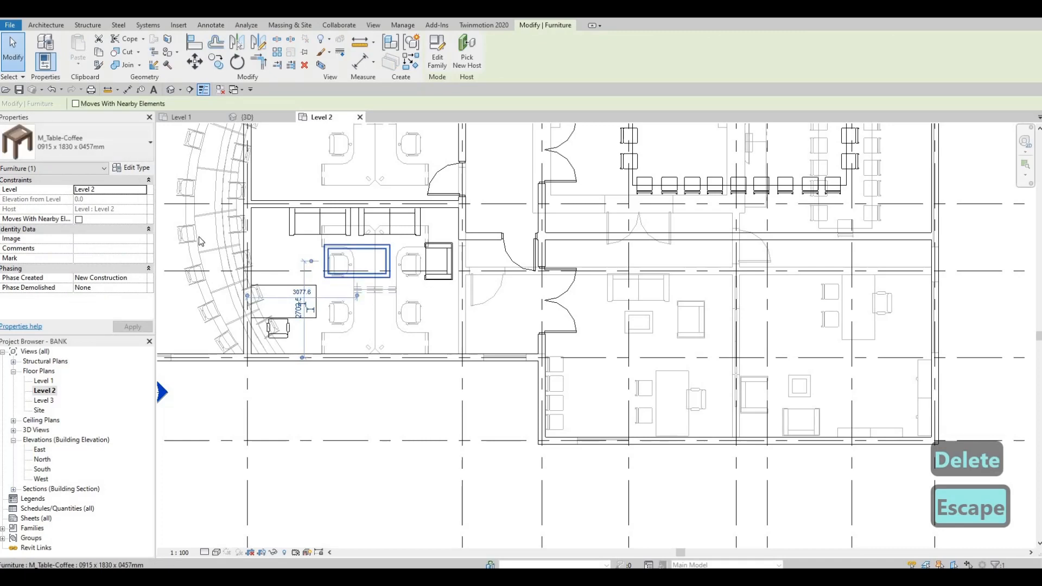
key(Up)
key(Up)
click(131, 168)
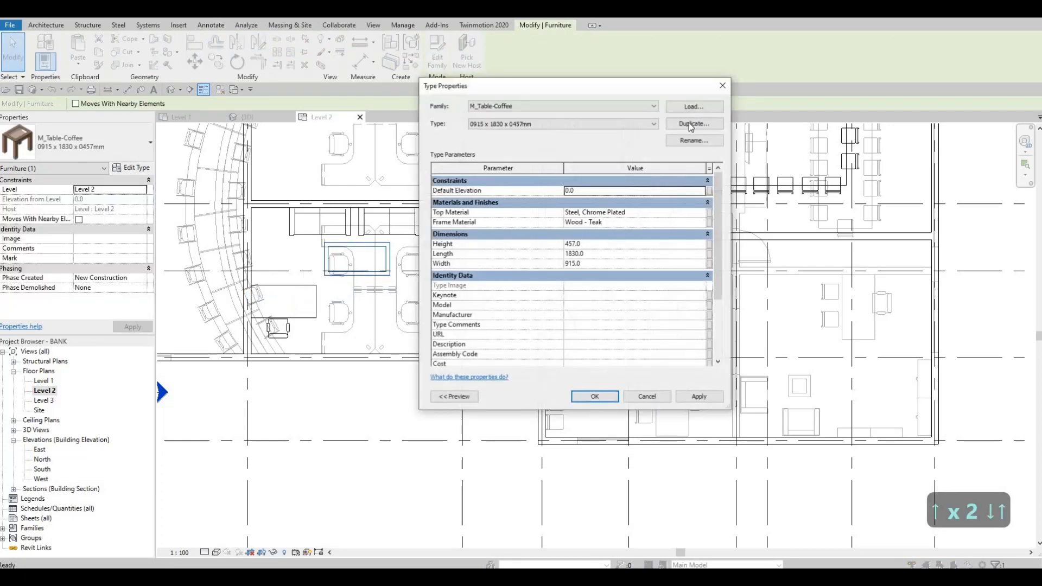
click(694, 123)
click(597, 270)
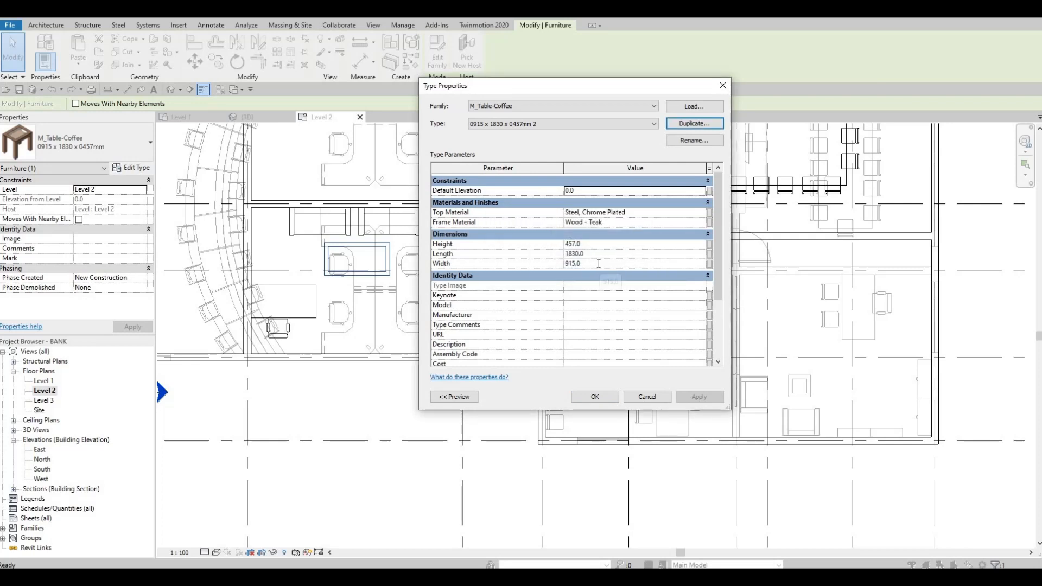
click(598, 263)
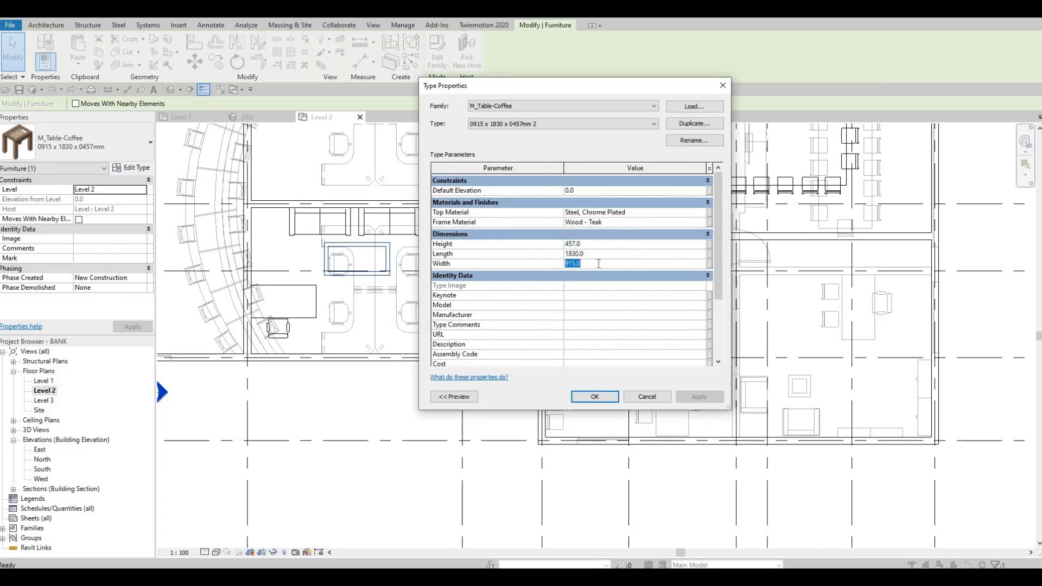
click(595, 396)
key(Escape)
key(Escape)
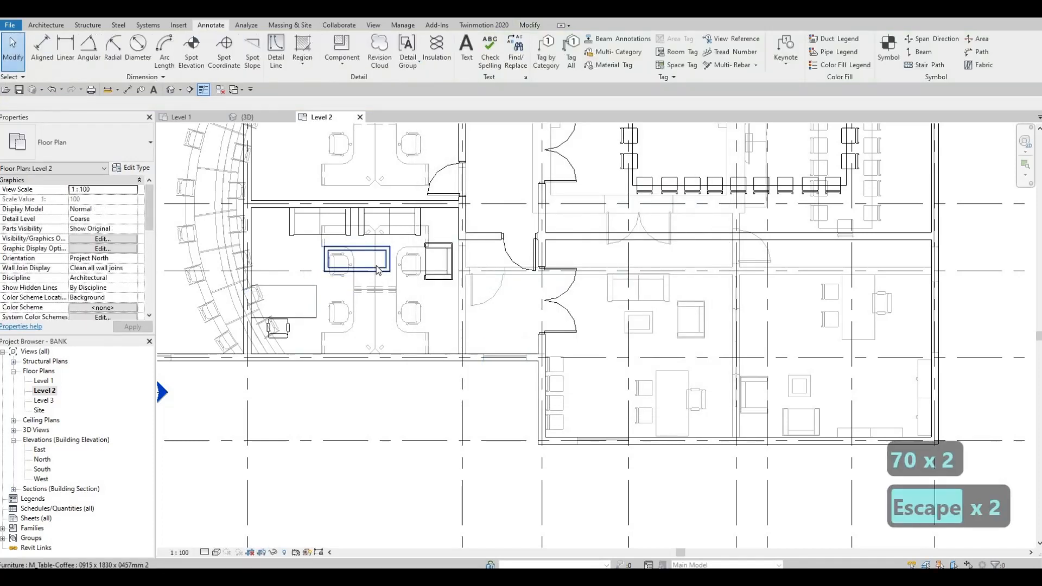
Step: Try nudging the office coffee table slightly right and down, and return it to its original spot
click(377, 267)
key(Right)
key(Right)
key(Right)
key(Right)
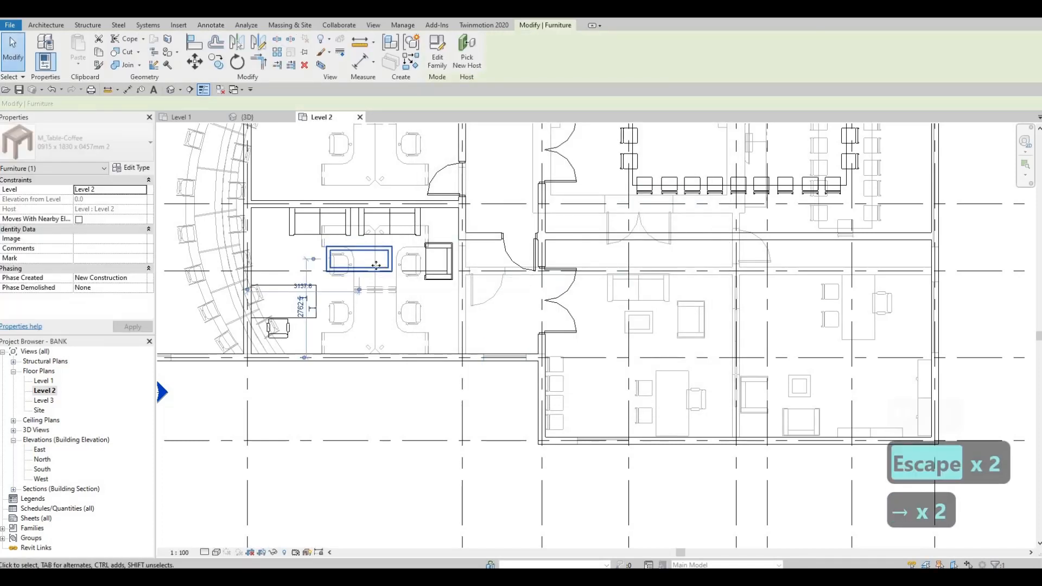
key(Down)
key(Left)
key(Left)
key(Left)
key(Left)
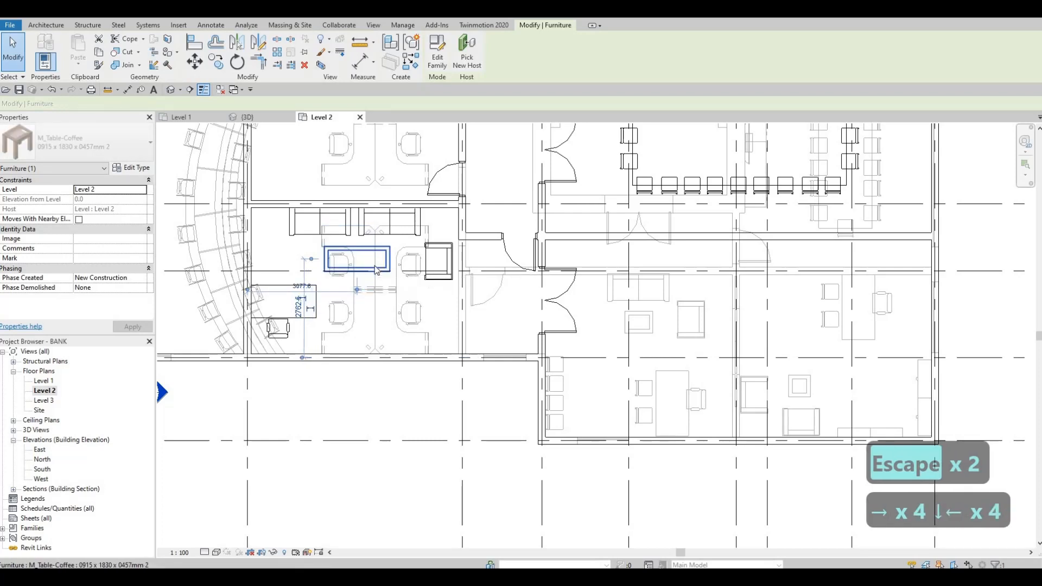
key(Up)
key(Escape)
key(Escape)
Step: Place an M_Sofa-Corbu vertically against the left wall of the room below the boardroom, just under the double door
scroll(337, 245, down, 2)
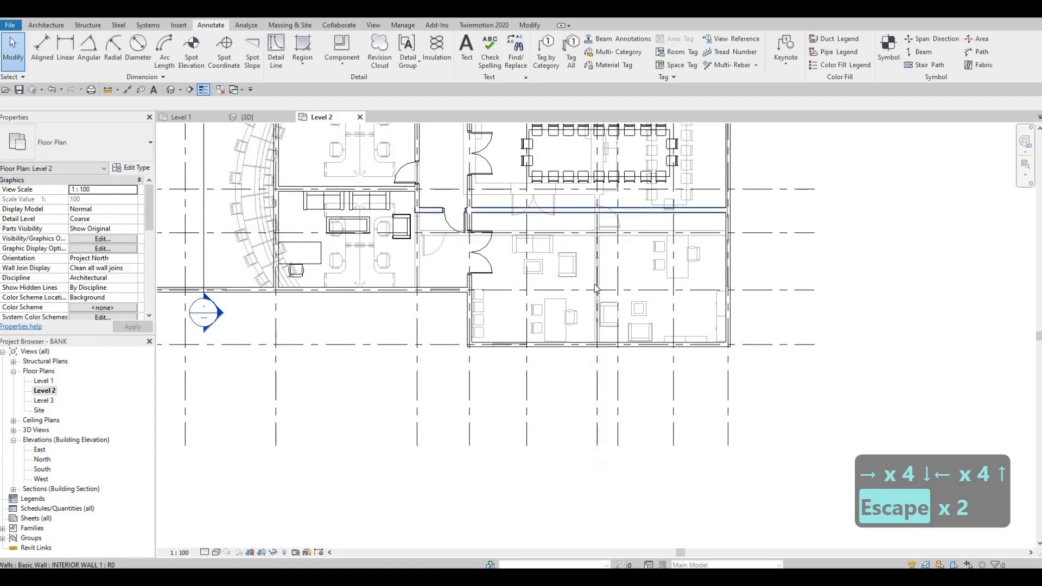
click(549, 253)
key(c)
key(s)
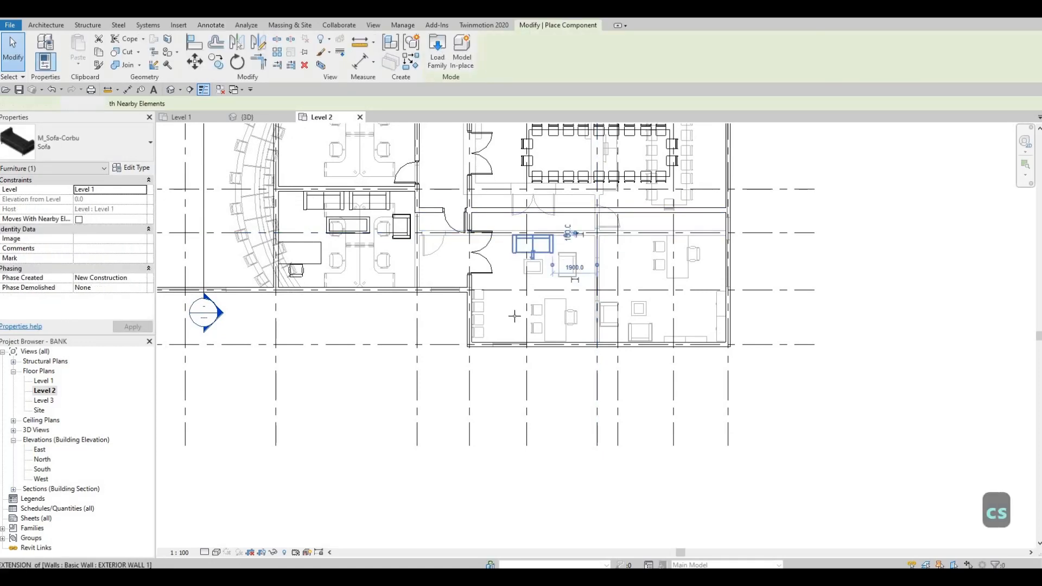
scroll(513, 294, up, 2)
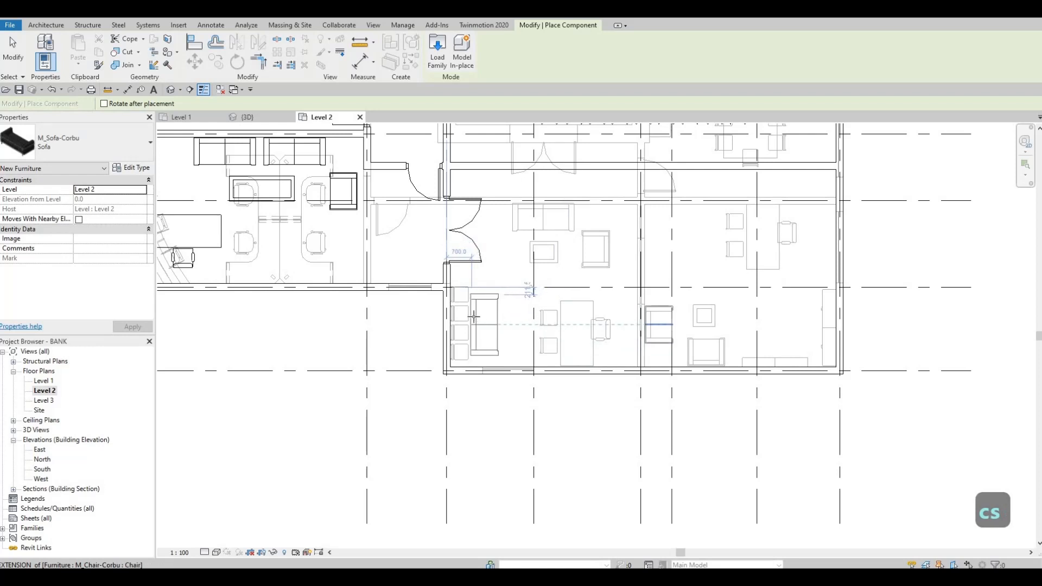
click(457, 317)
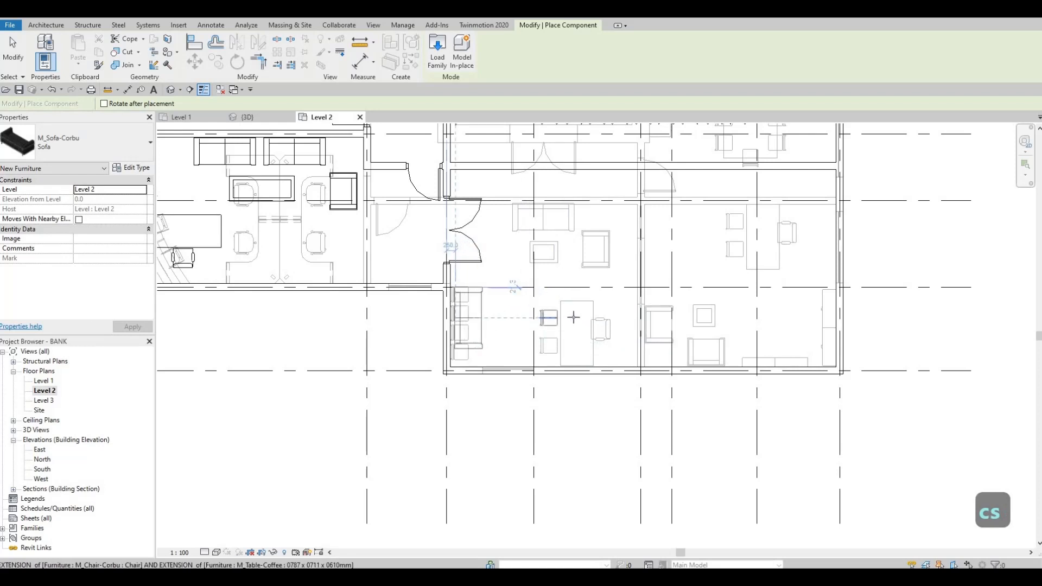
Step: Place a second M_Sofa-Corbu facing the first one across the room and nudge it up level with it
key(space)
key(space)
key(space)
key(space)
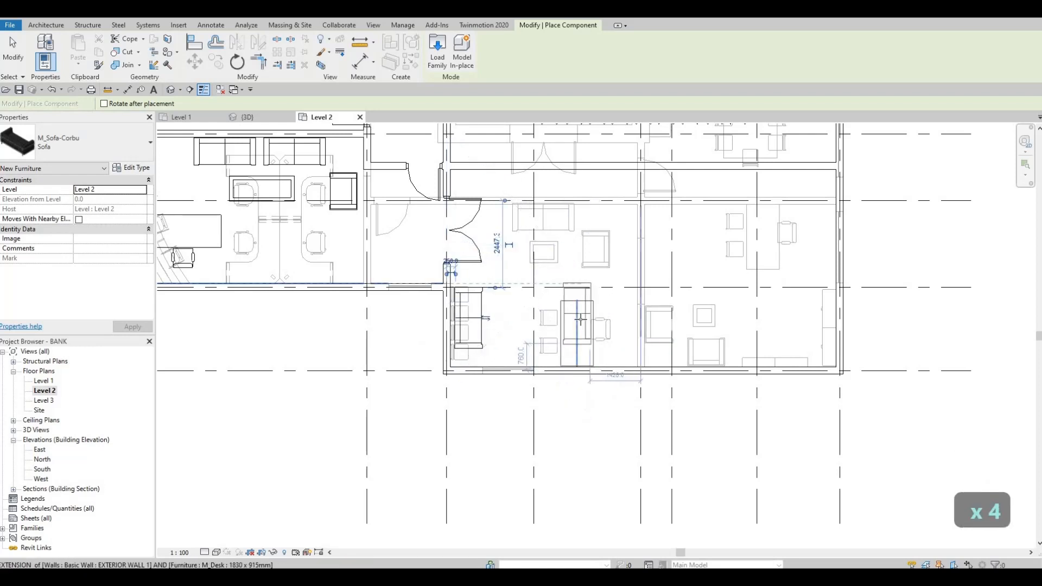
click(589, 318)
key(Escape)
key(Escape)
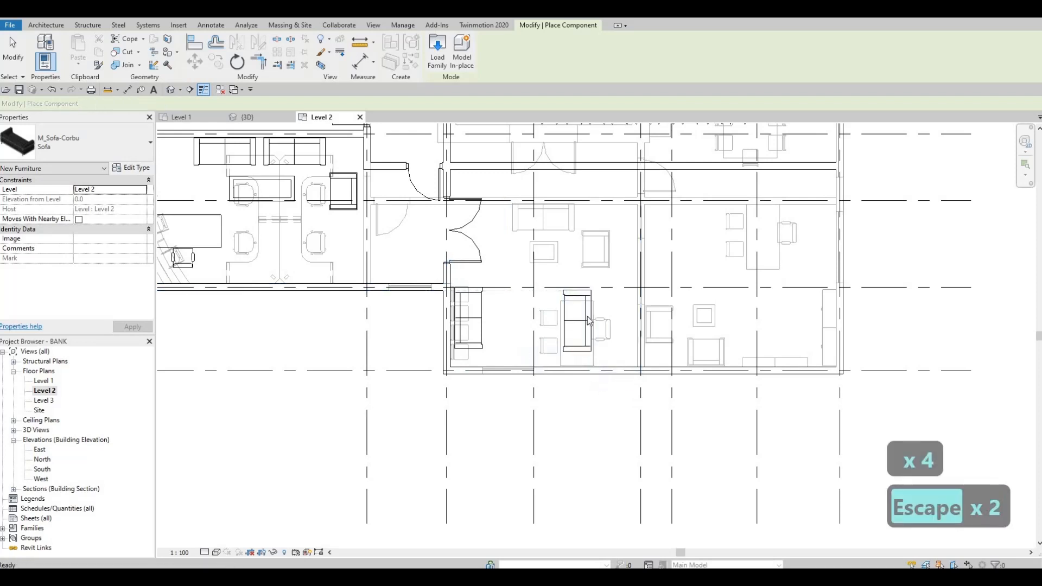
click(593, 288)
drag(593, 288, 597, 268)
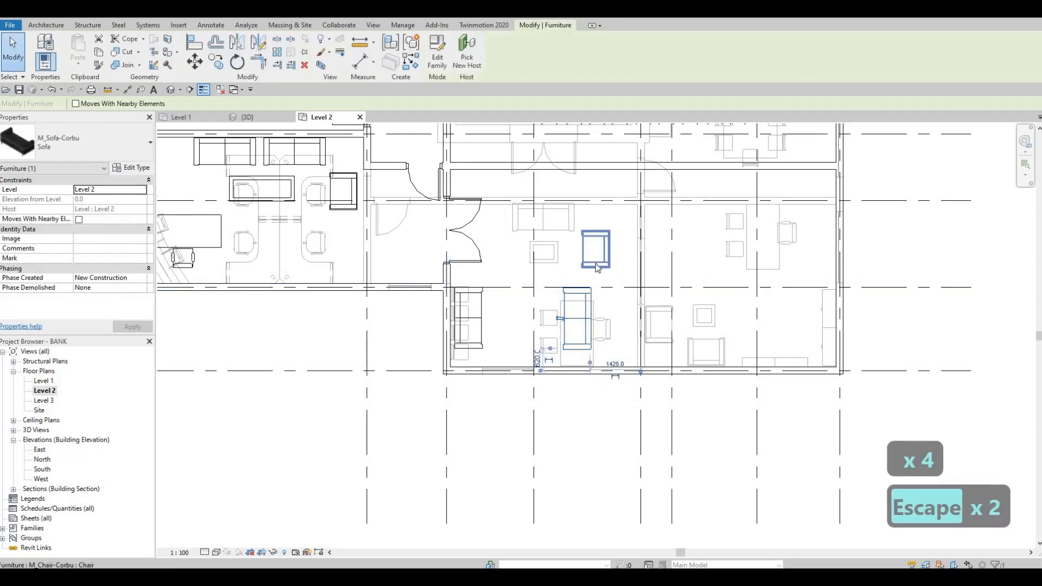
key(Escape)
Step: Place an M_Chair-Corbu armchair against the lower wall between the two facing sofas, facing up into the room
click(597, 261)
key(c)
key(s)
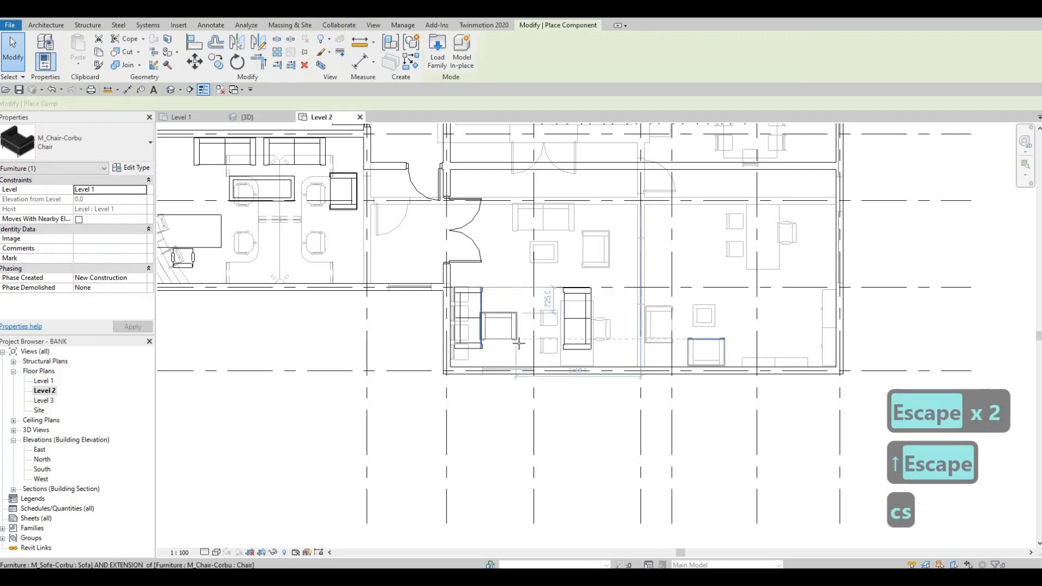
scroll(519, 344, up, 2)
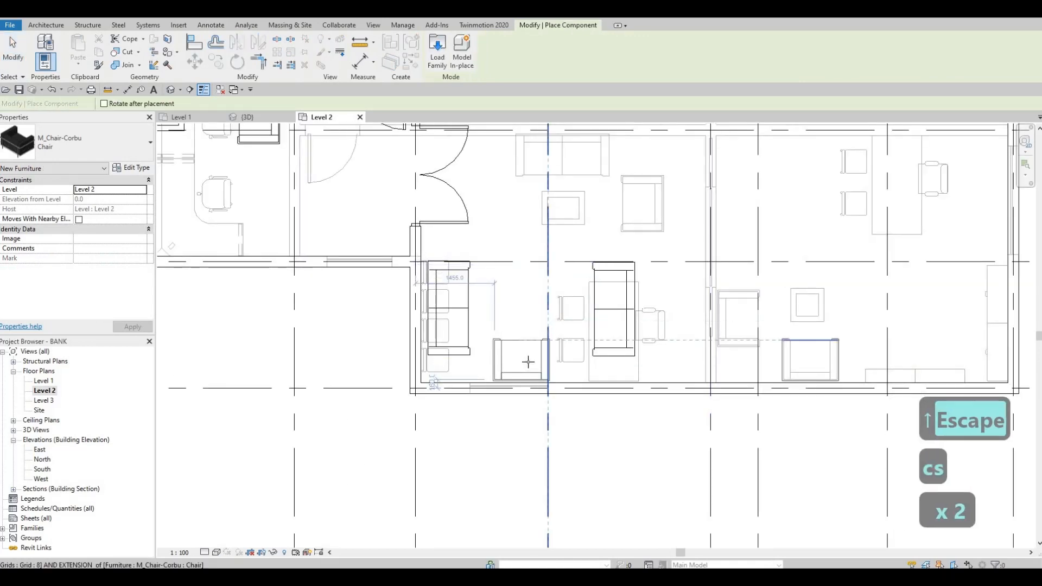
key(Escape)
key(Escape)
key(Escape)
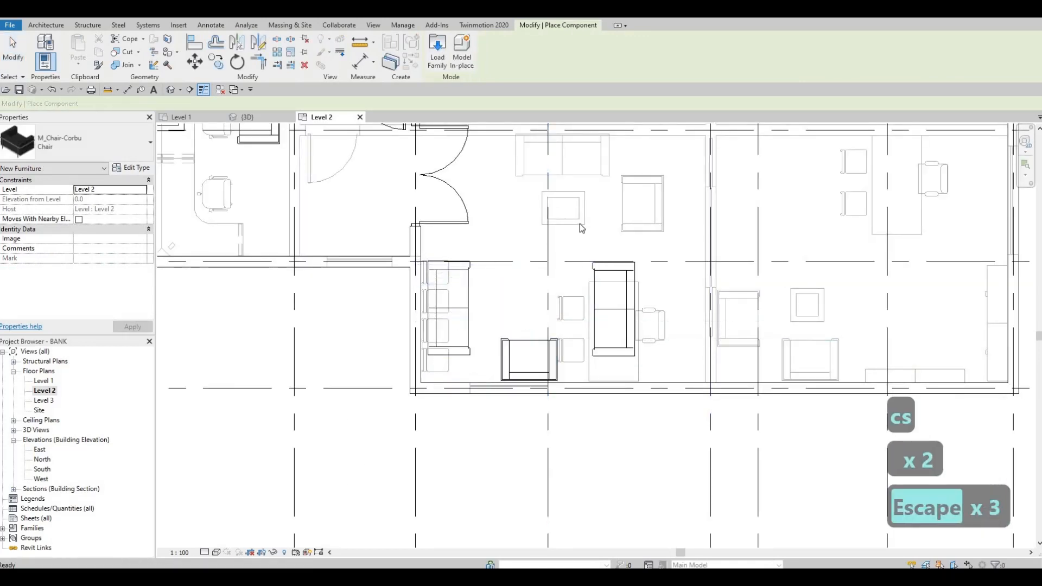
click(578, 223)
key(c)
key(s)
key(Escape)
key(Escape)
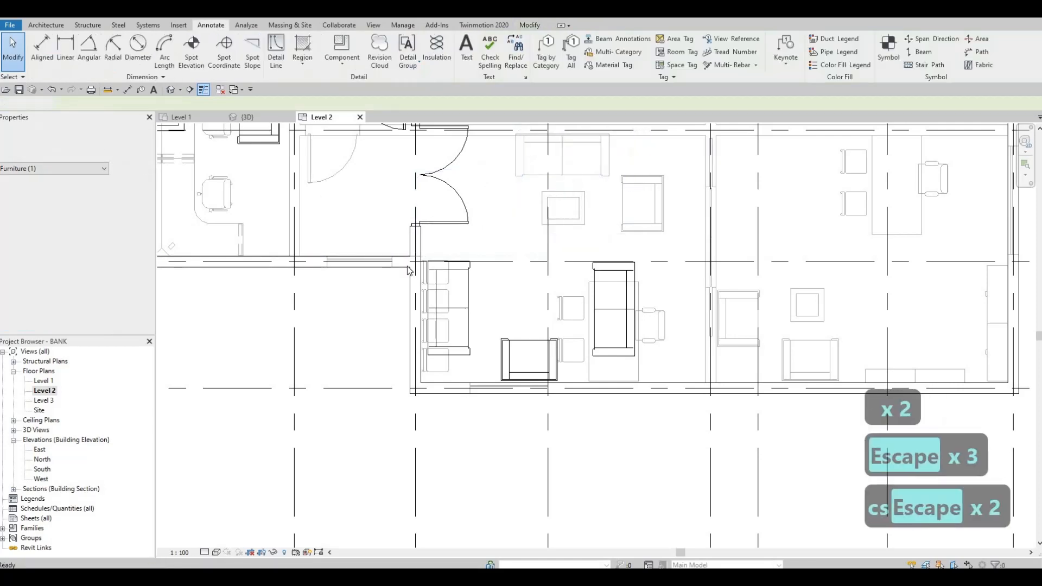
Step: Place a 0915 x 1830 x 0457mm 2 coffee table, rotated parallel to the facing sofas, above the armchair between them
middle_drag(431, 231, 646, 370)
key(Escape)
click(398, 264)
key(c)
key(s)
middle_drag(764, 429, 625, 325)
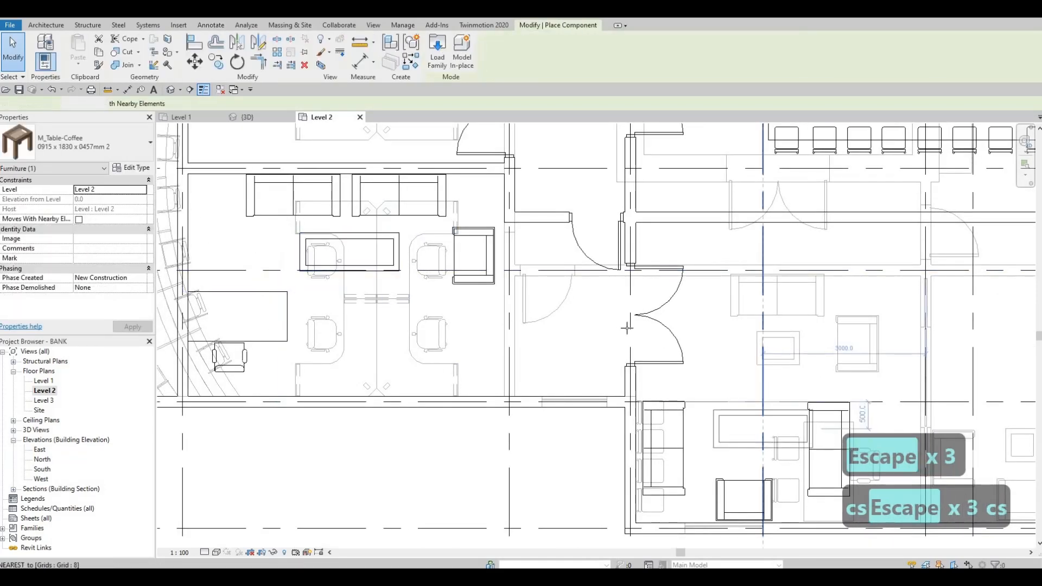
key(space)
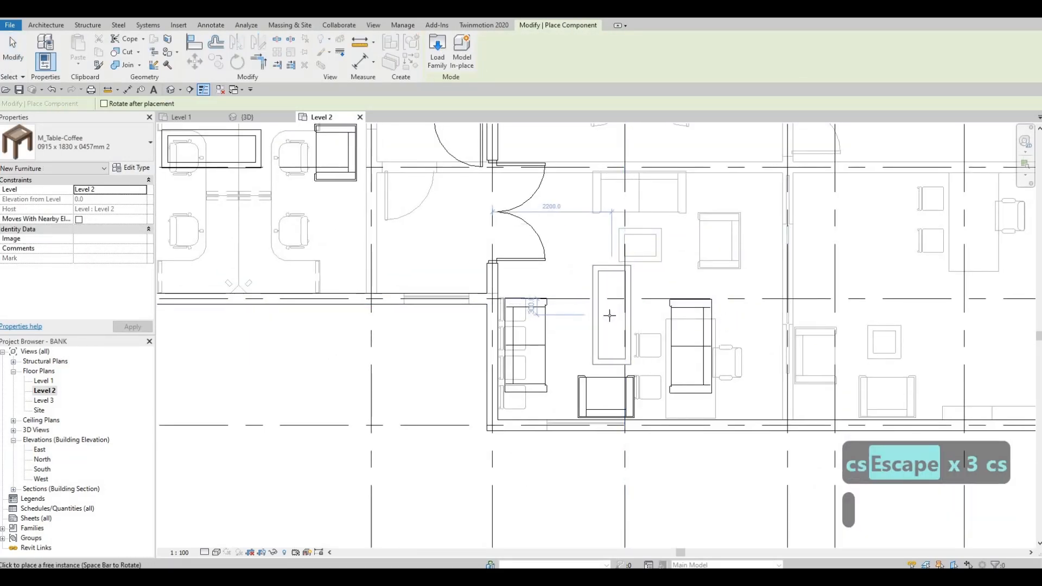
key(Escape)
key(Escape)
Step: Change the new coffee table to the 0787 x 0711 x 0610mm type and shift it slightly down toward the armchair
click(623, 297)
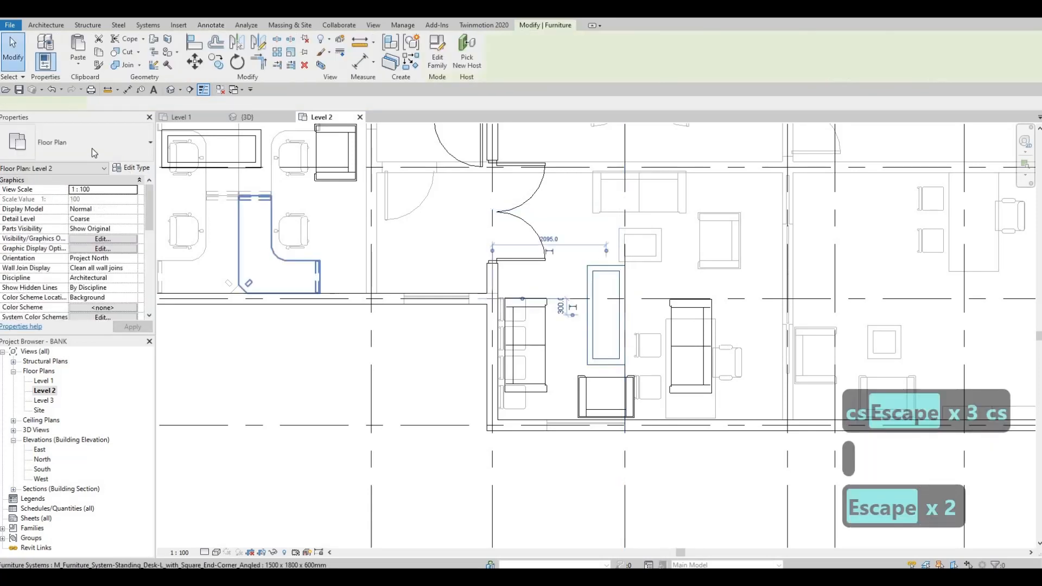
click(92, 147)
scroll(45, 268, down, 1)
scroll(49, 280, up, 5)
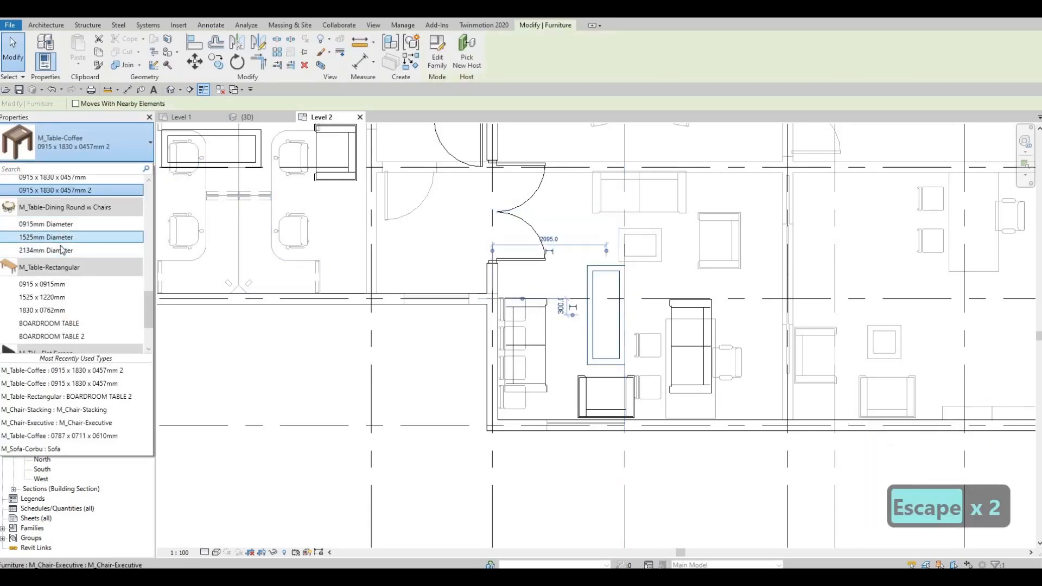
click(55, 295)
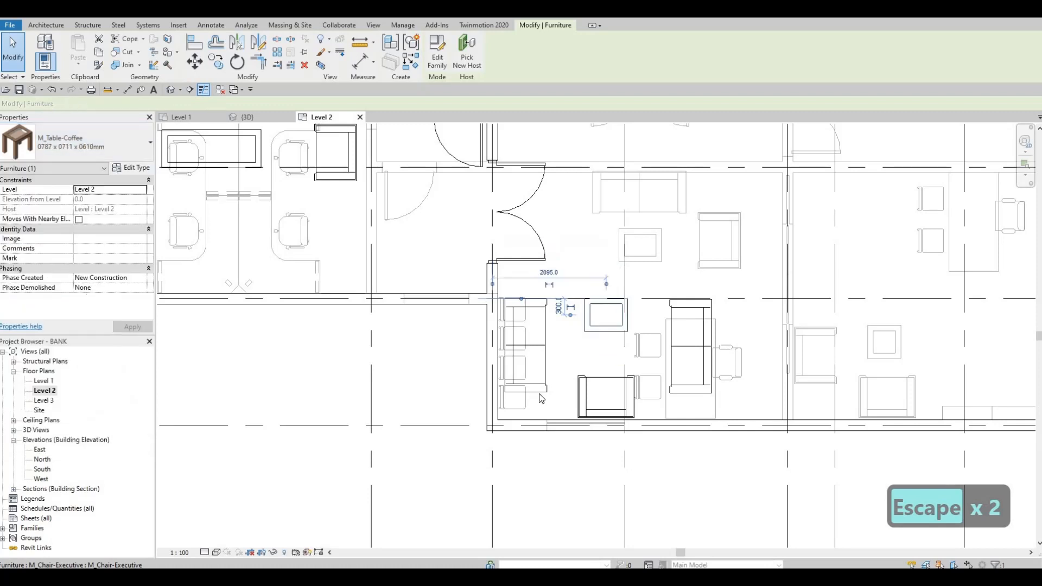
key(space)
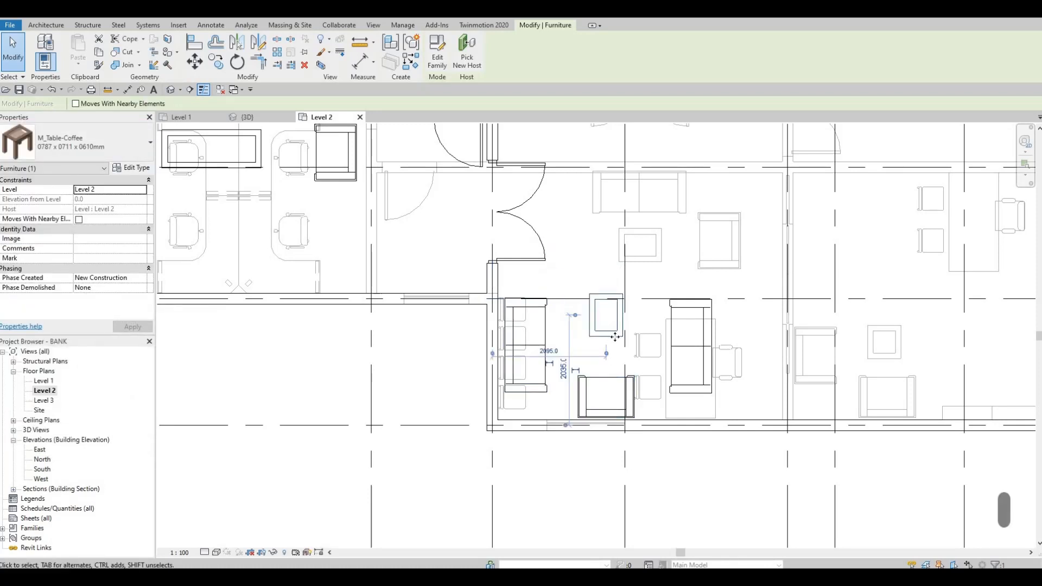
key(space)
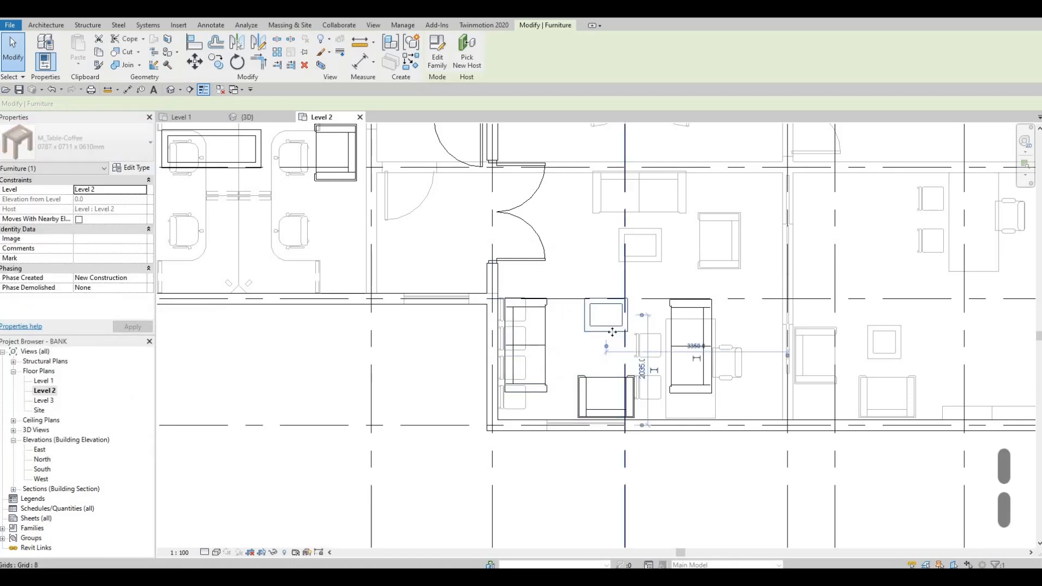
drag(612, 348, 610, 349)
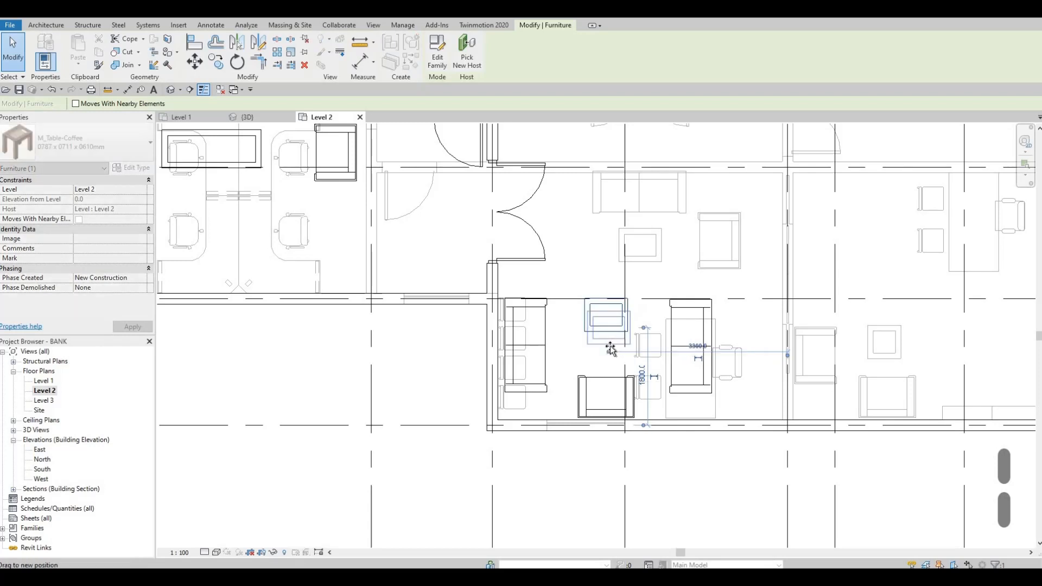
key(Escape)
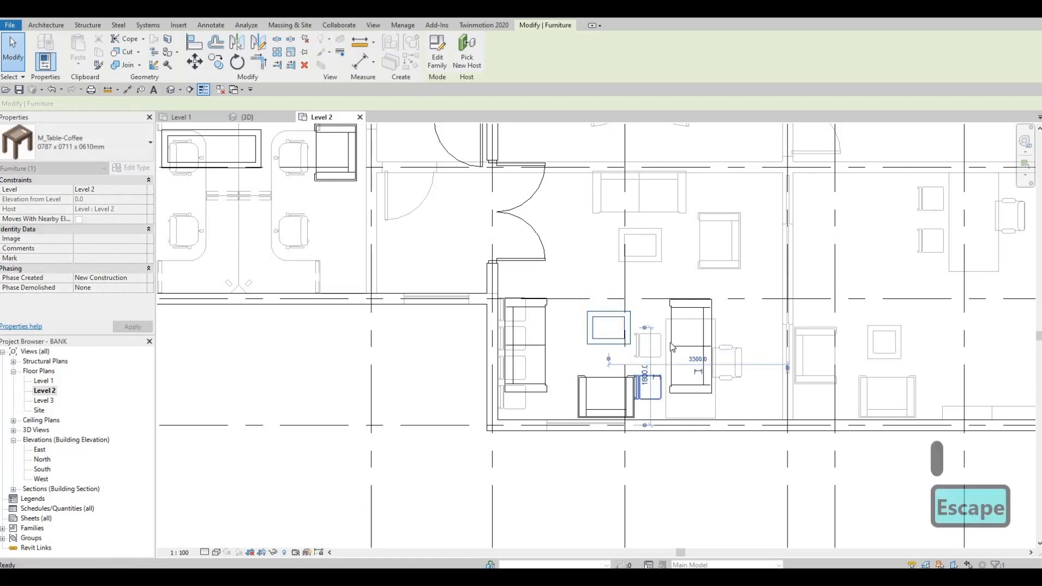
Step: Nudge both facing M_Sofa-Corbu sofas in the room below the boardroom upward together, away from the lower wall
scroll(659, 391, up, 3)
key(Escape)
scroll(530, 338, up, 2)
scroll(529, 338, down, 4)
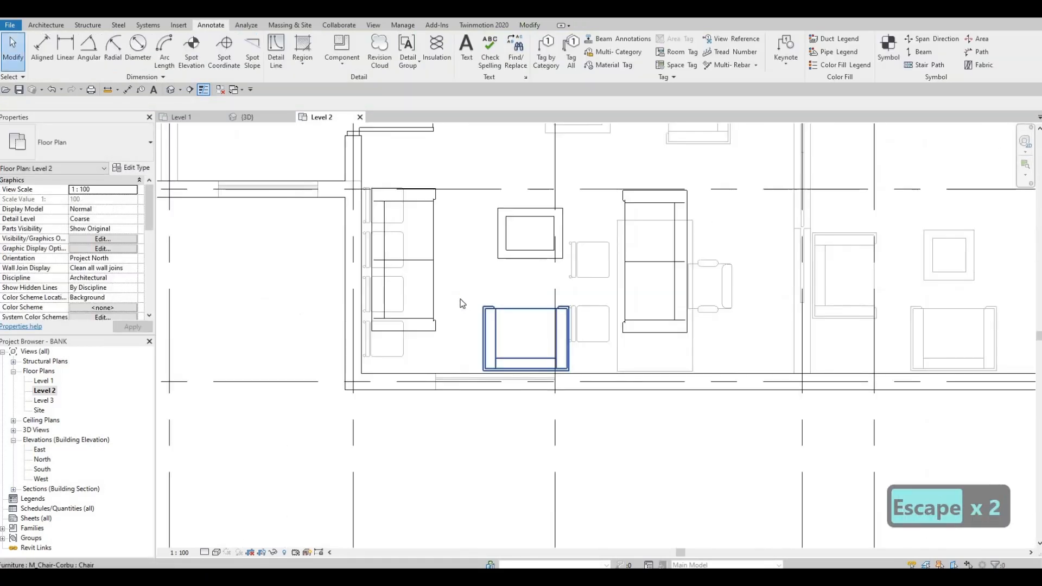
click(451, 298)
click(611, 280)
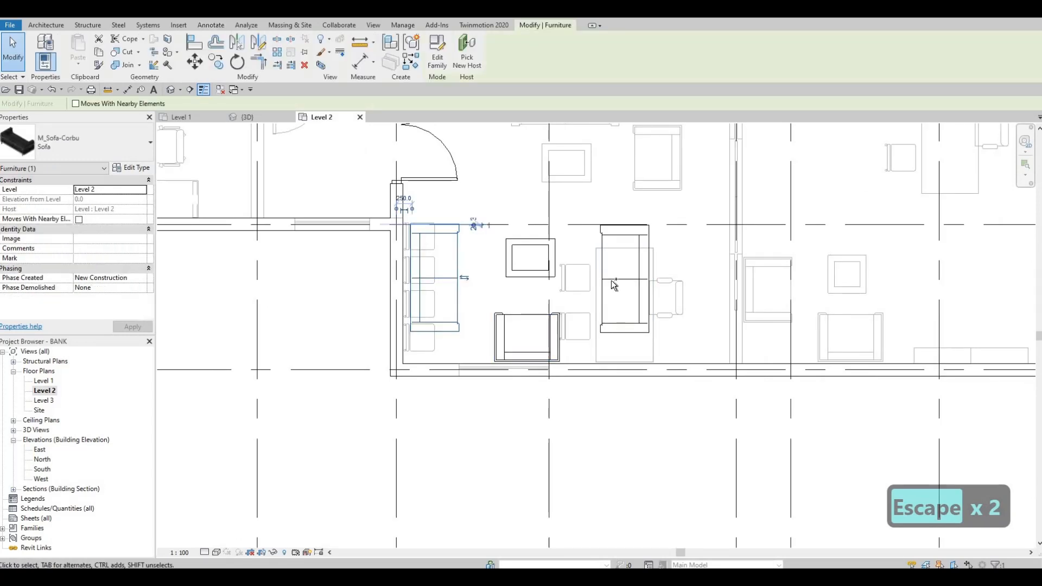
ctrl+click(611, 280)
key(Up)
key(Up)
key(Up)
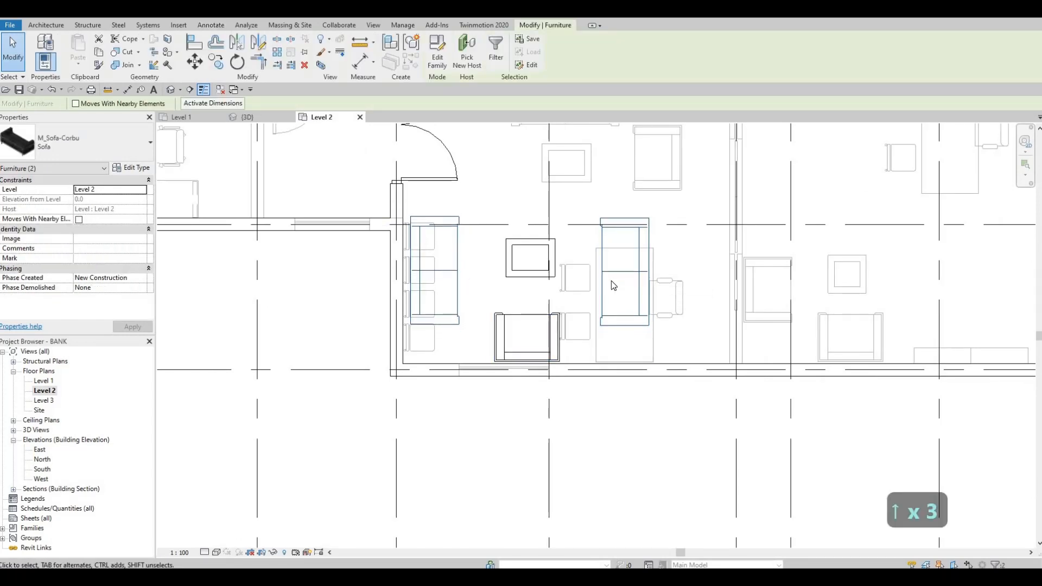
key(Up)
key(Up)
key(Up)
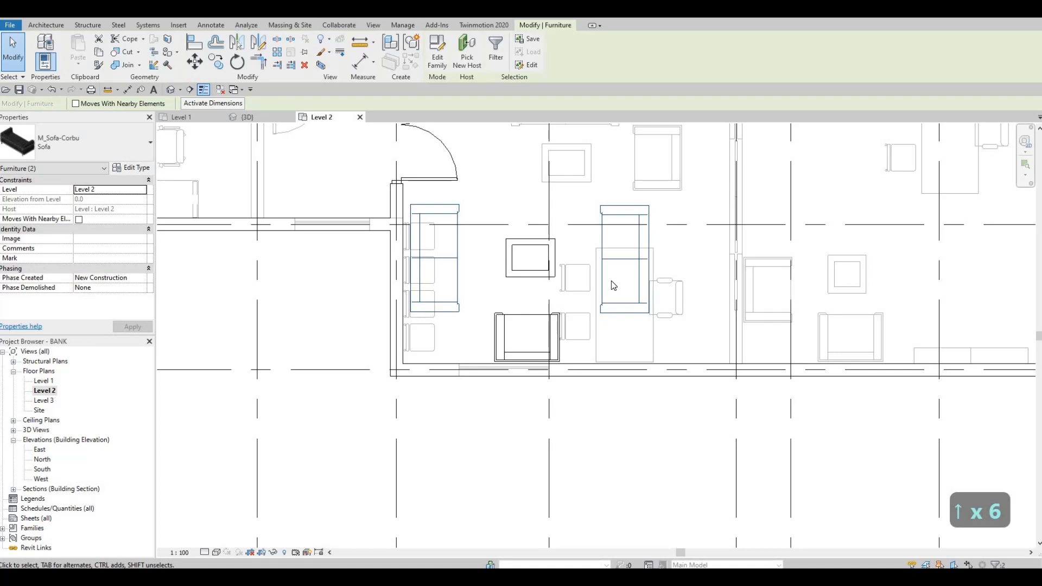
key(Up)
key(Up)
key(Escape)
key(Escape)
Step: Align the upper end of the right-hand sofa with the upper end of the sofa facing it
key(a)
key(l)
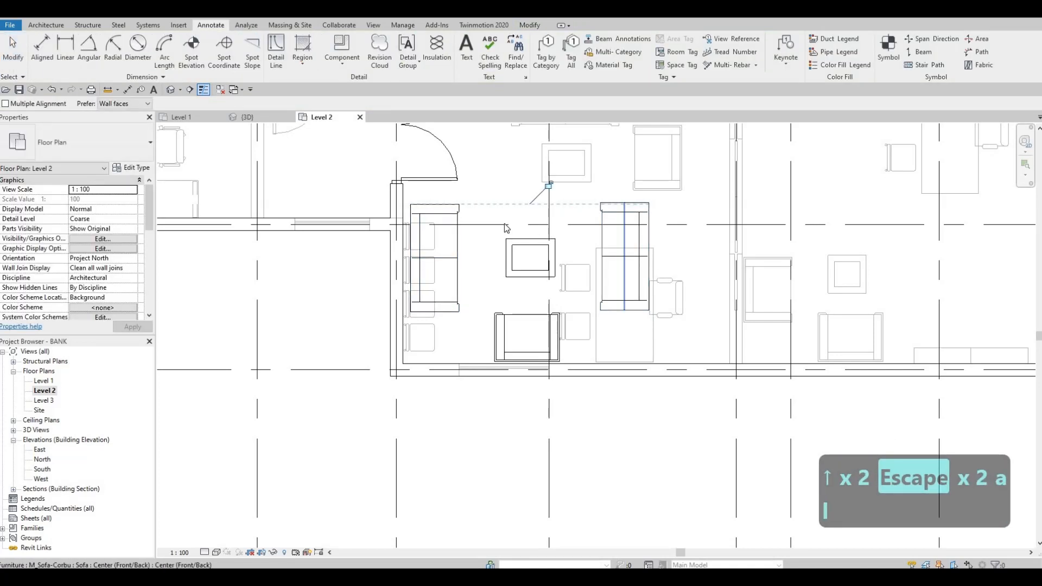
key(Escape)
key(Escape)
key(l)
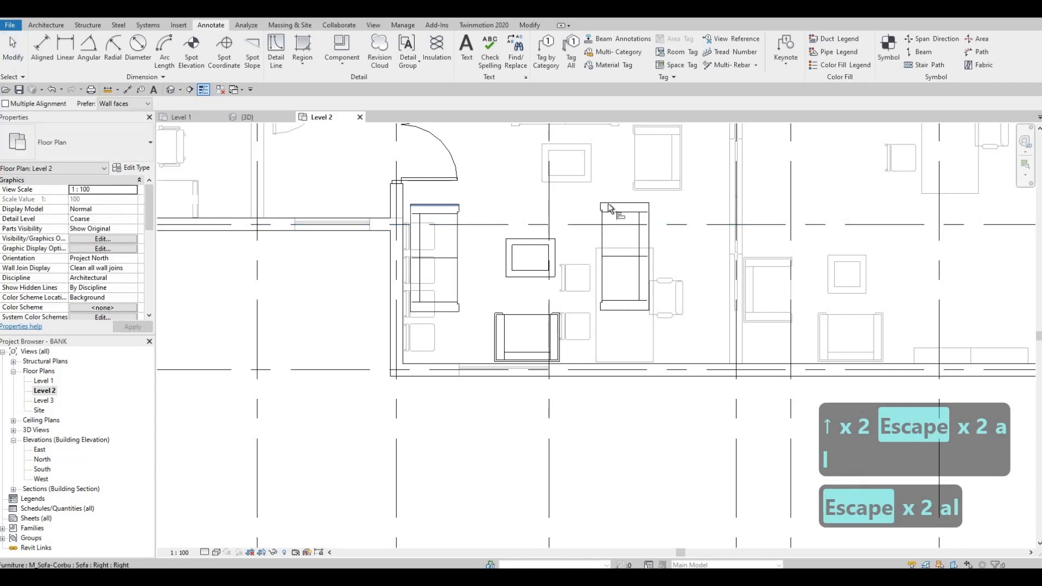
click(614, 207)
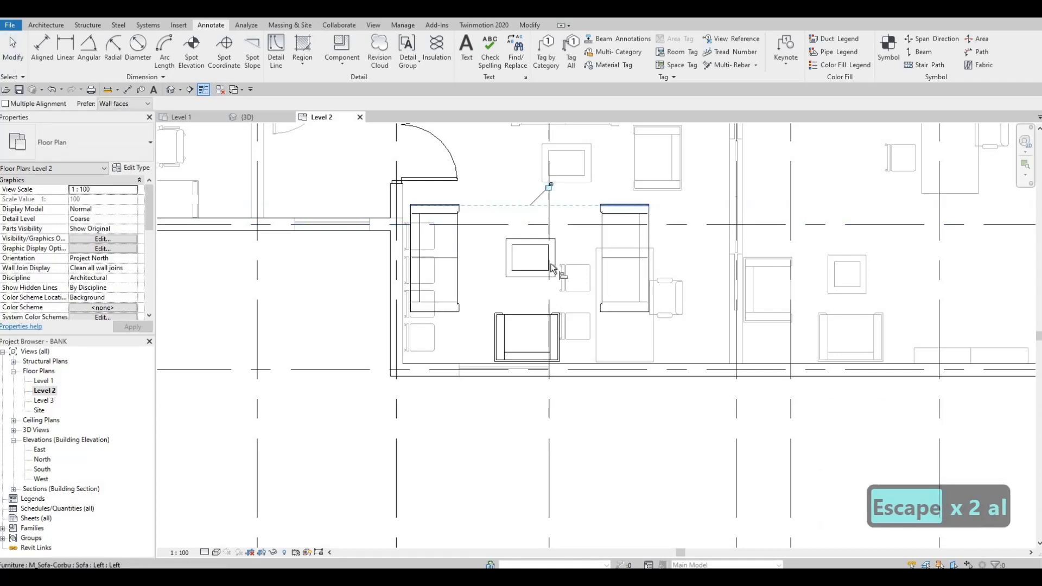
key(Escape)
key(Escape)
Step: Change the coffee table between the sofas to the 0915 x 1830 x 0457mm type and rotate it parallel to them
scroll(560, 264, up, 2)
click(552, 262)
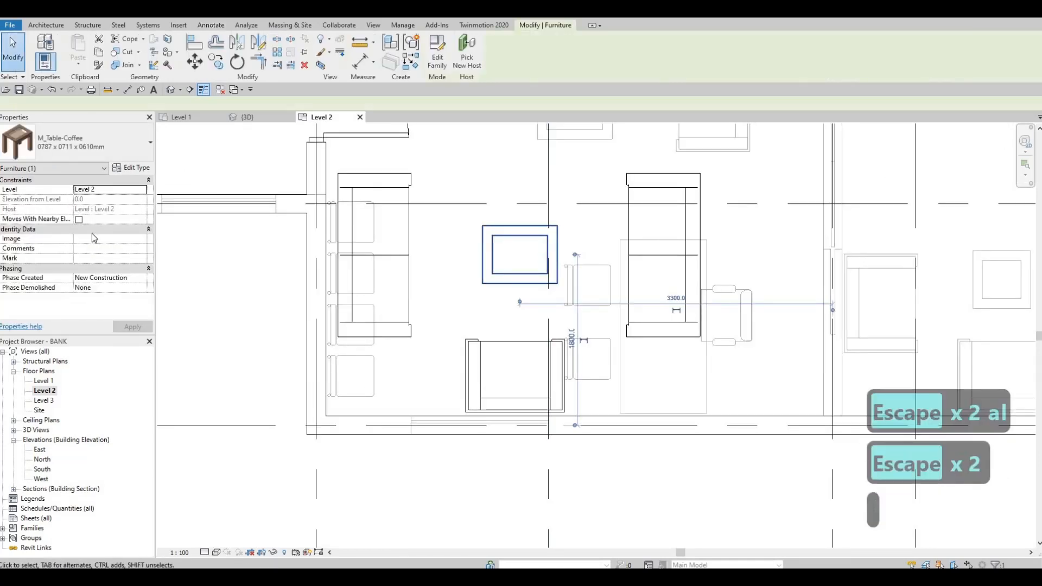
key(space)
click(132, 167)
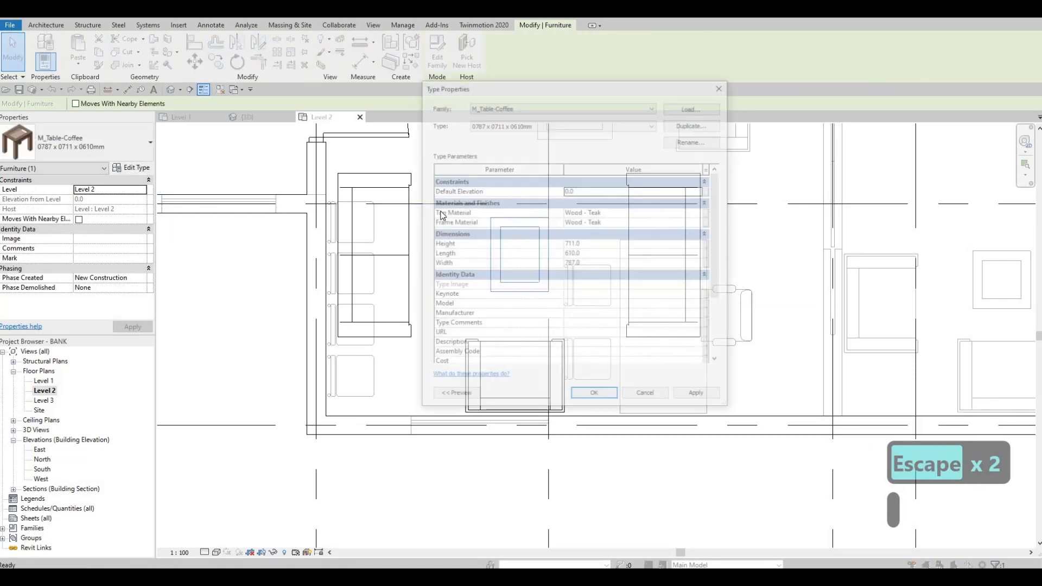
key(Escape)
click(76, 142)
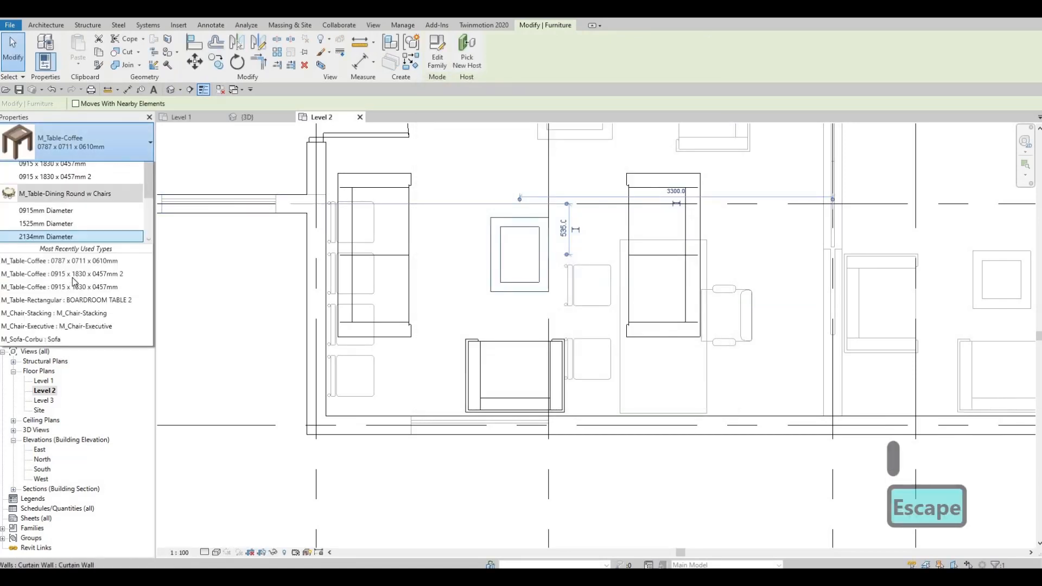
click(70, 271)
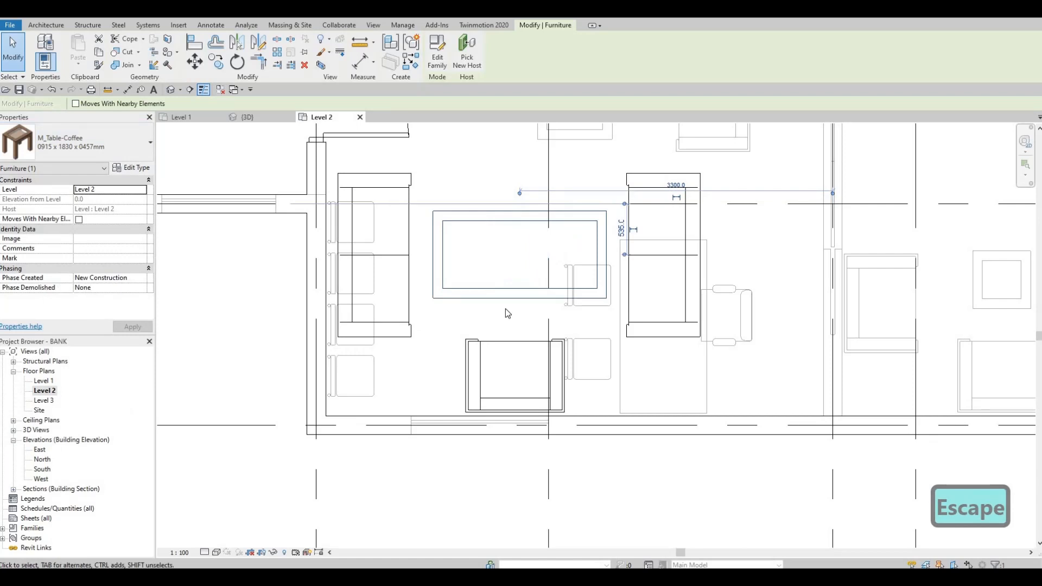
key(space)
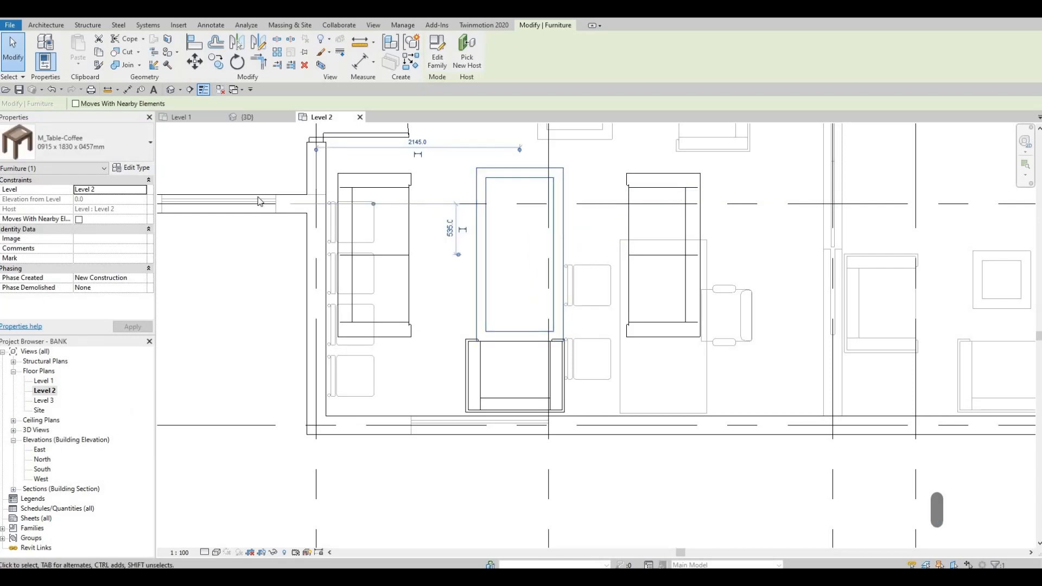
Step: Duplicate the coffee table's type as 0915 x 1830 x 0457mm 3, with width 700 and length 1000
click(132, 167)
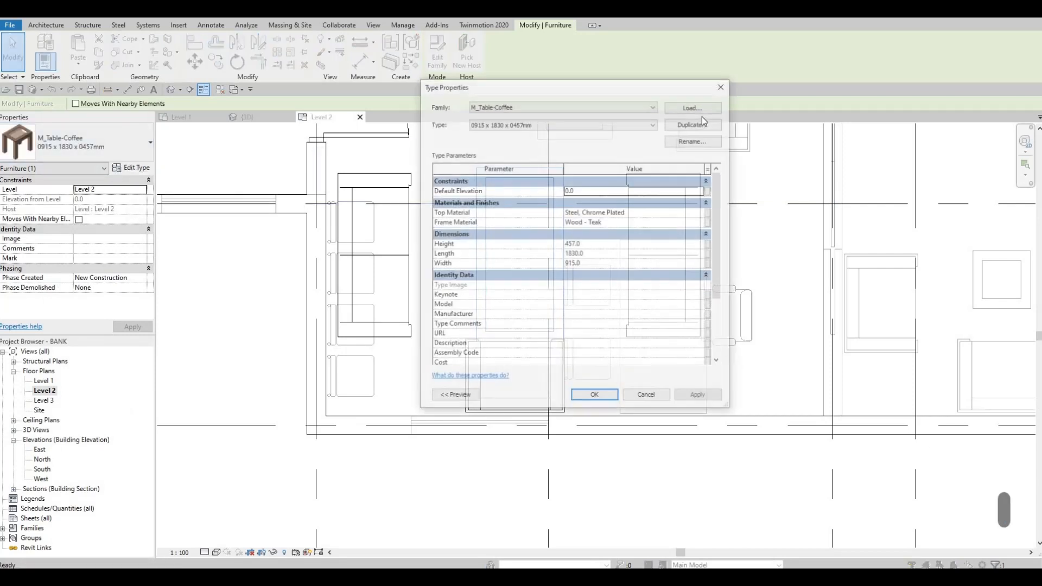
click(698, 123)
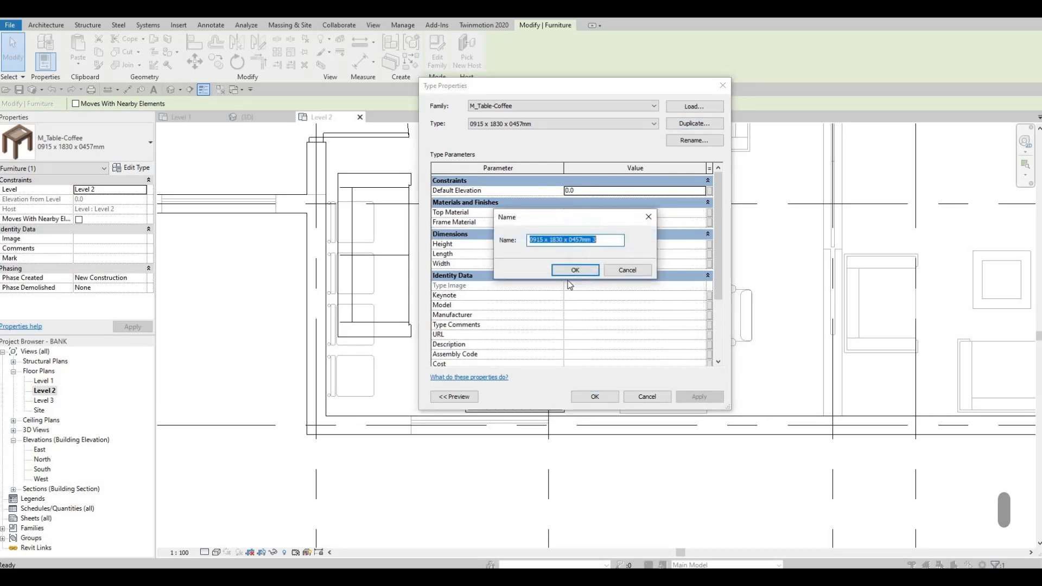
click(597, 267)
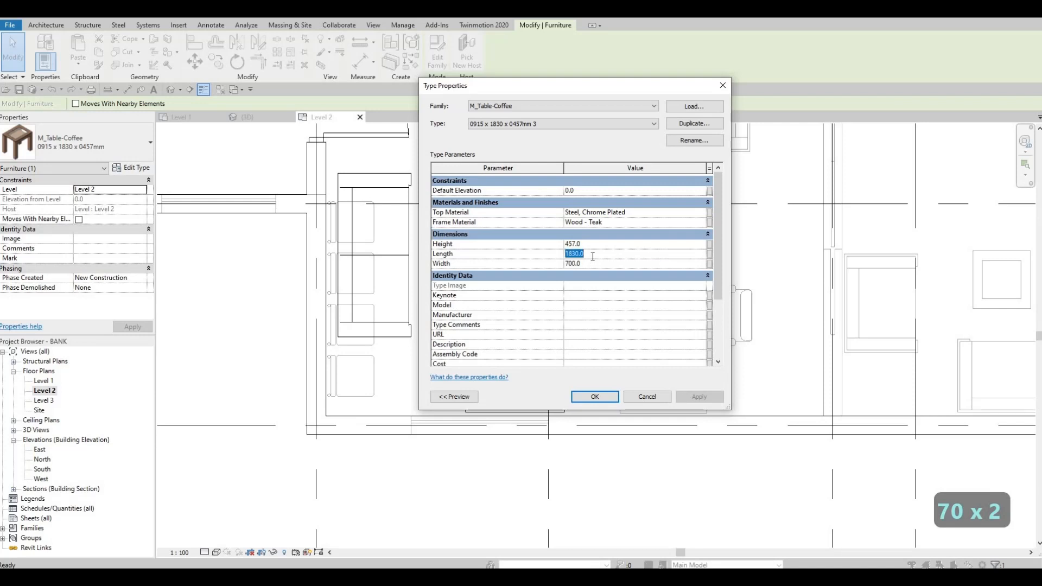
text(10)
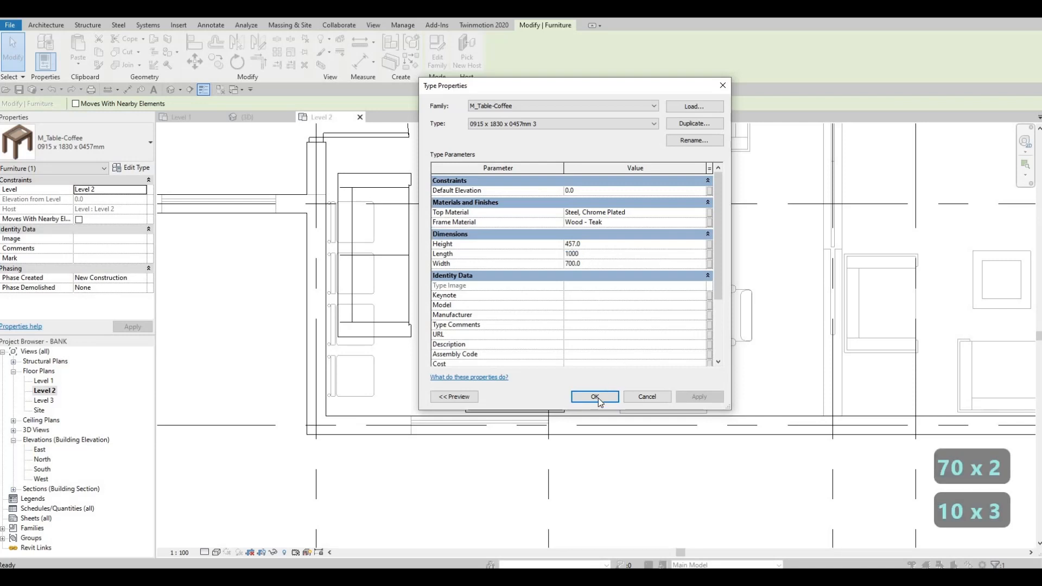
click(595, 396)
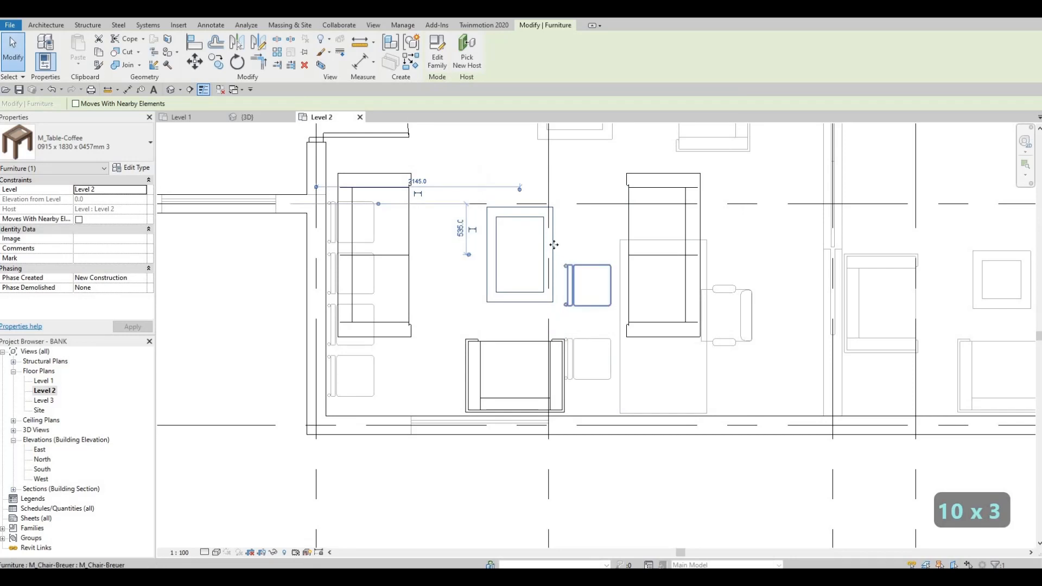
Step: Set the duplicated coffee table type's length to 1500
double_click(531, 262)
click(592, 254)
text(1)
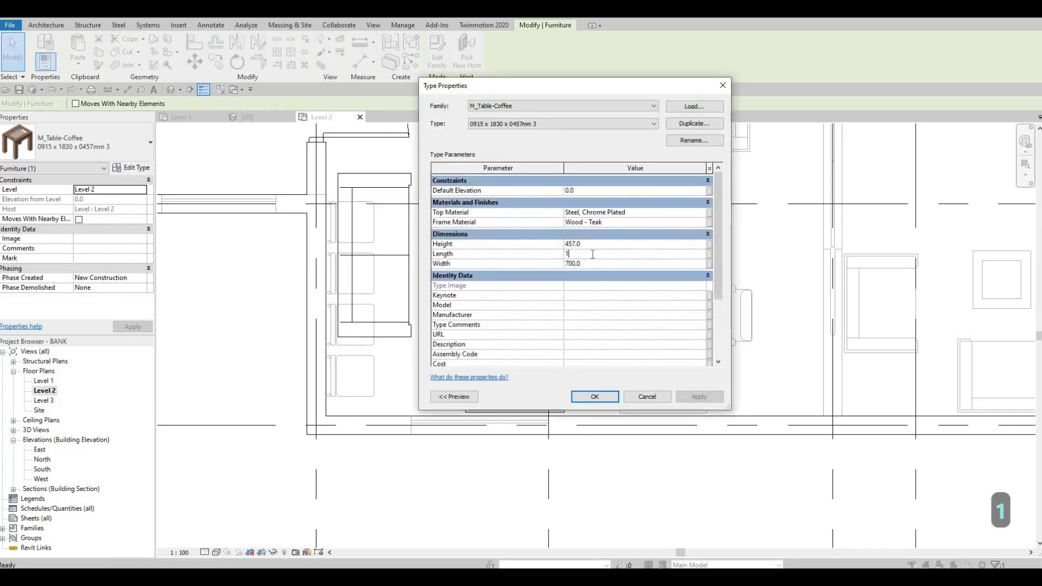
text(500)
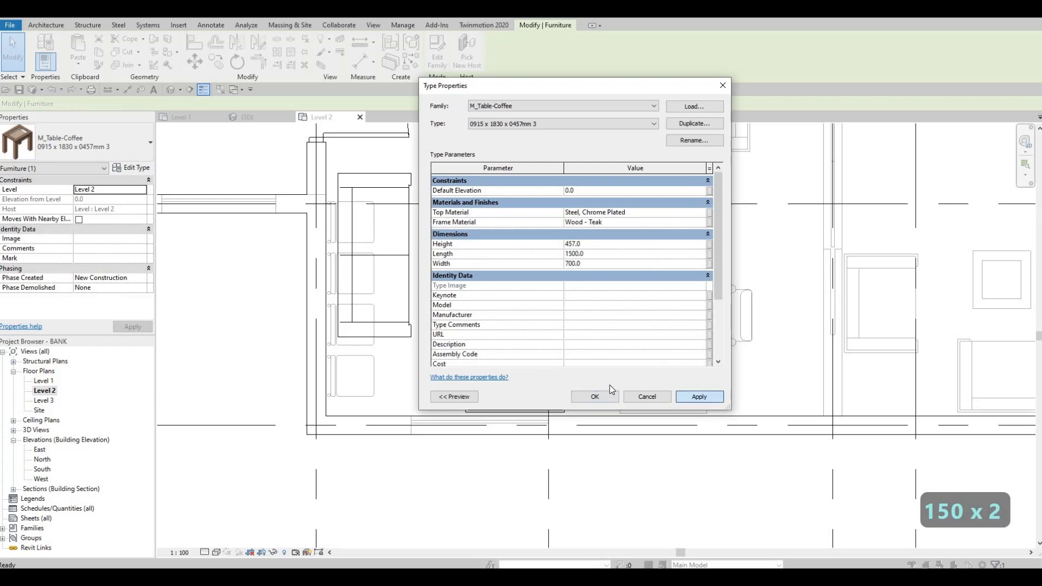
click(610, 395)
key(Escape)
key(Escape)
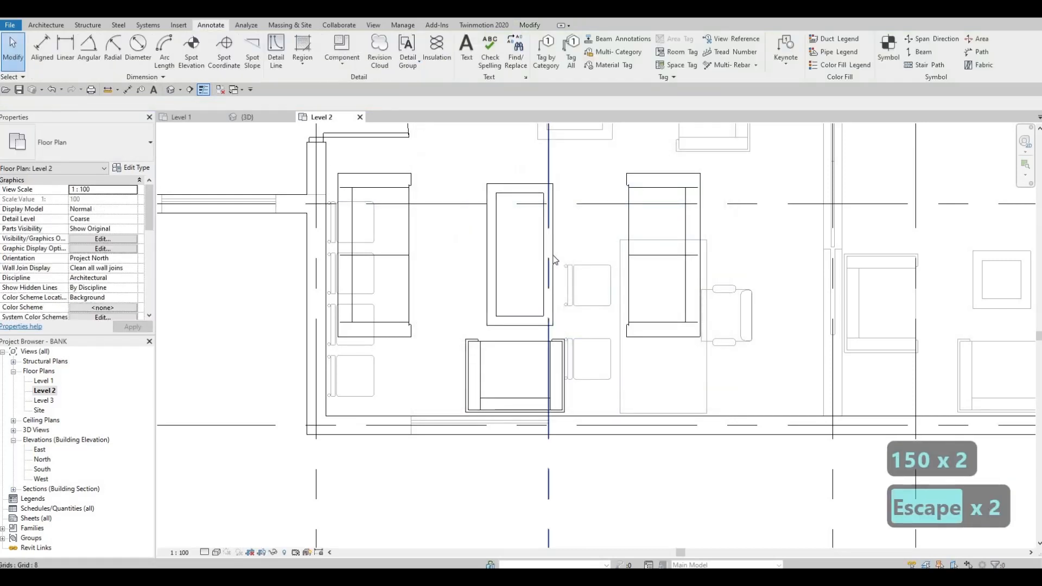
Step: Nudge the coffee table up between the two facing sofas, away from the armchair
click(555, 260)
key(Right)
key(Right)
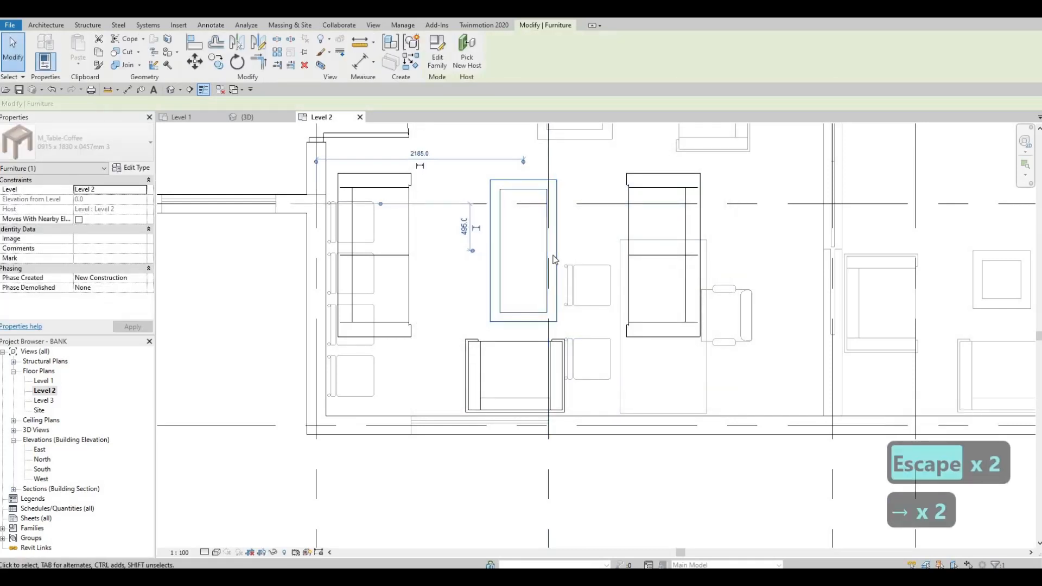
key(Up)
key(Up)
key(Up)
key(Up)
key(Up)
key(Left)
key(Left)
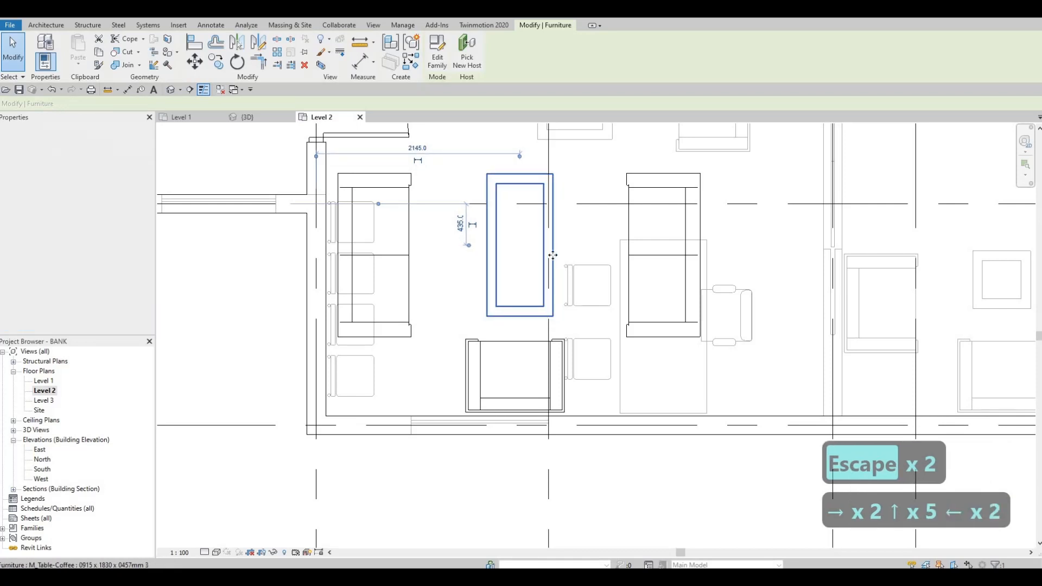
key(Up)
key(Escape)
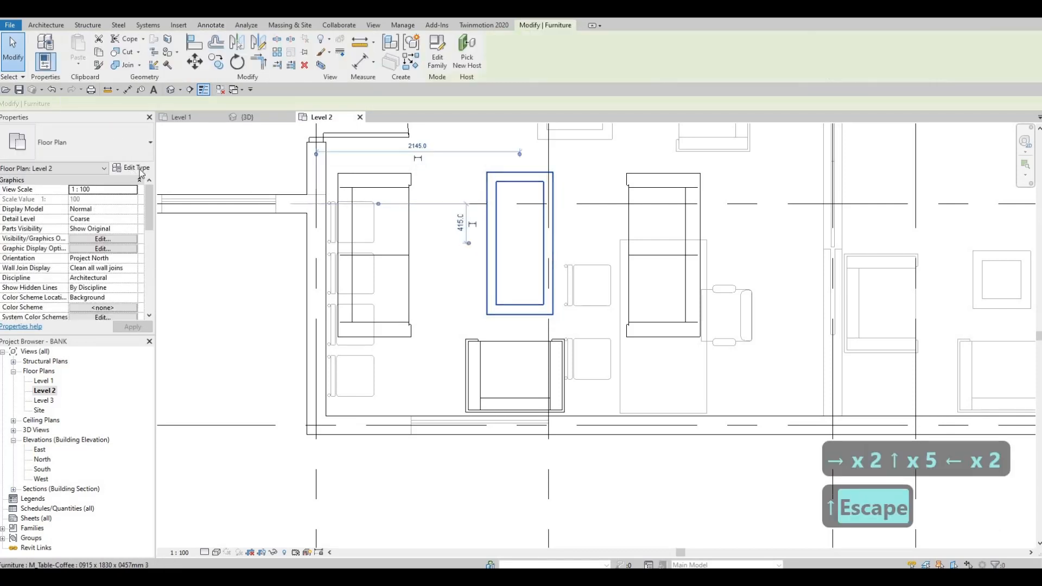
Step: Set the coffee table type's length to 1200 and nudge the table slightly up
click(137, 167)
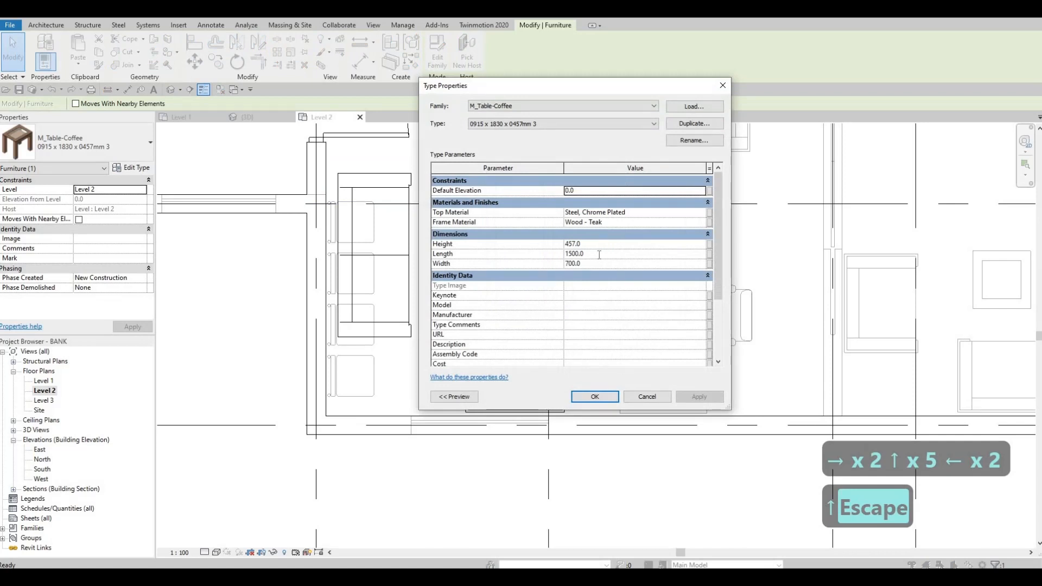
click(599, 255)
text(1200)
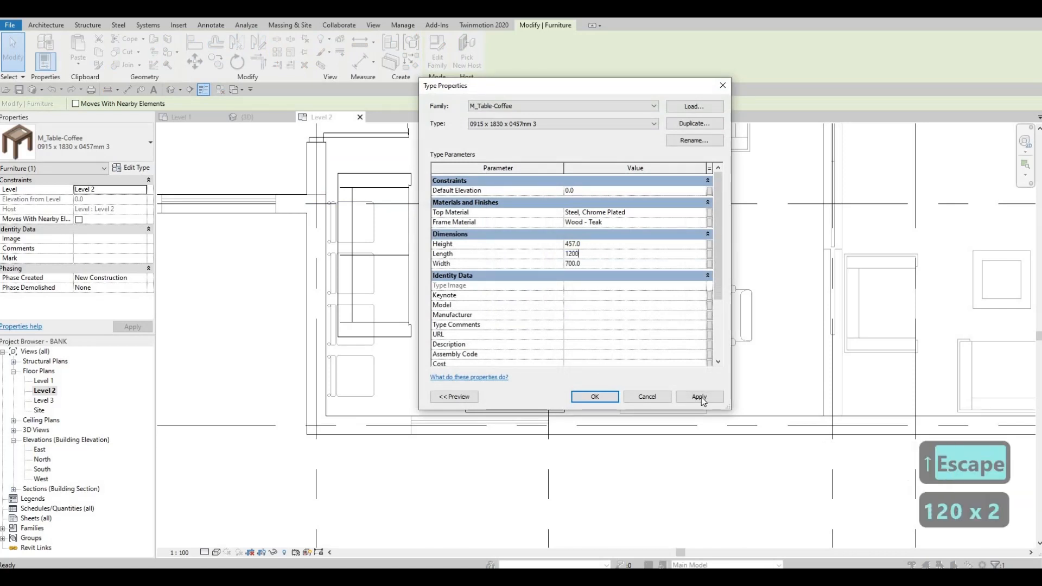
click(595, 397)
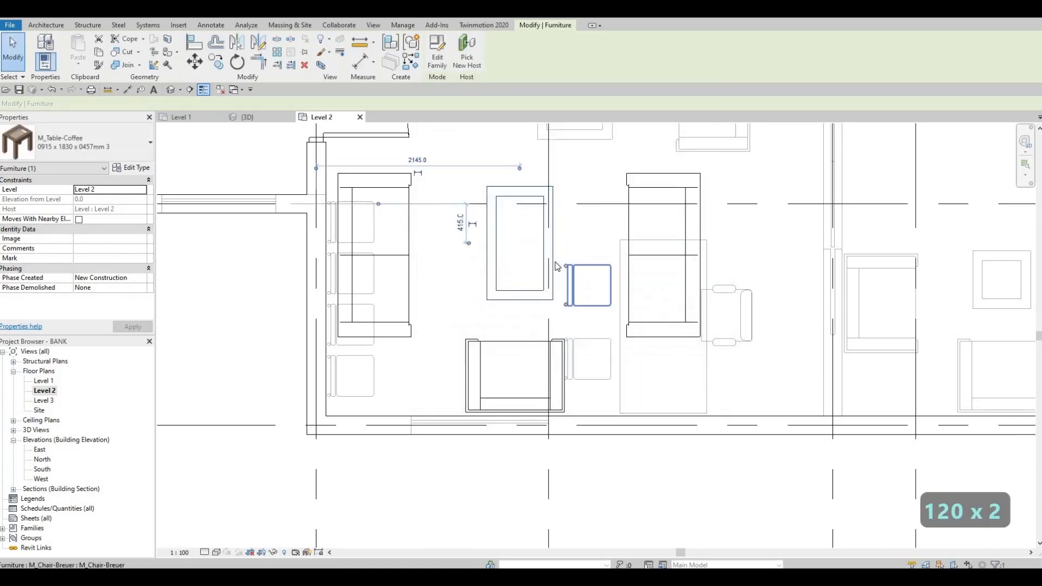
key(Escape)
click(553, 262)
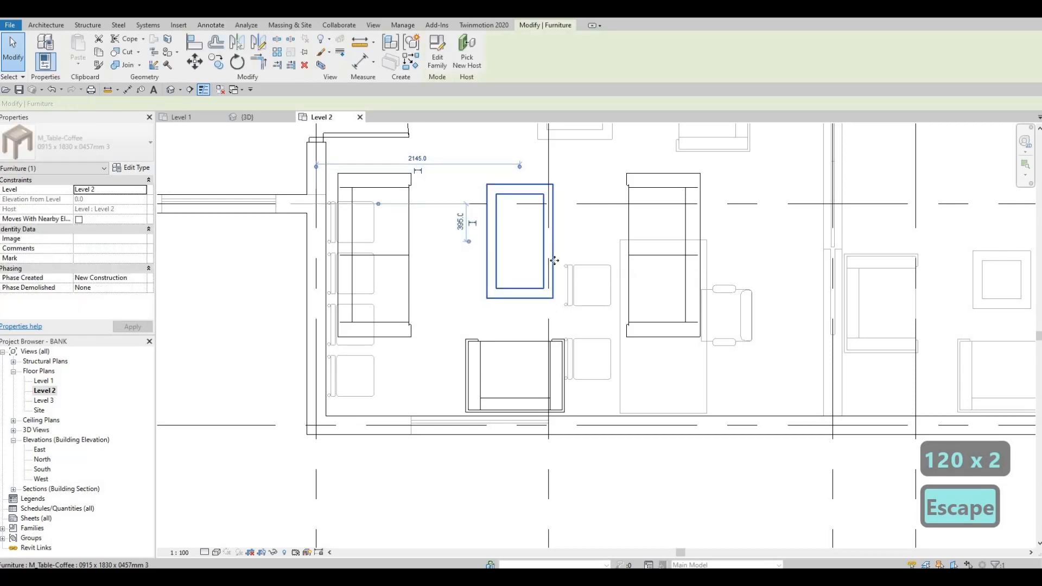
key(Escape)
key(Escape)
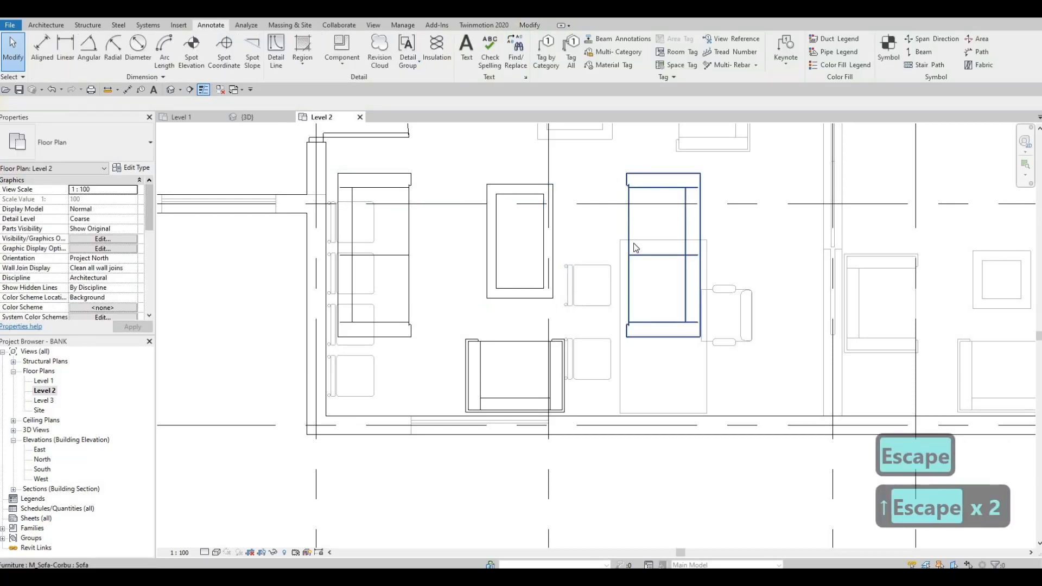
Step: Nudge the right-hand sofa left toward the coffee table
click(635, 247)
key(Left)
key(Left)
key(Left)
key(Left)
key(Left)
key(Left)
key(Left)
key(Left)
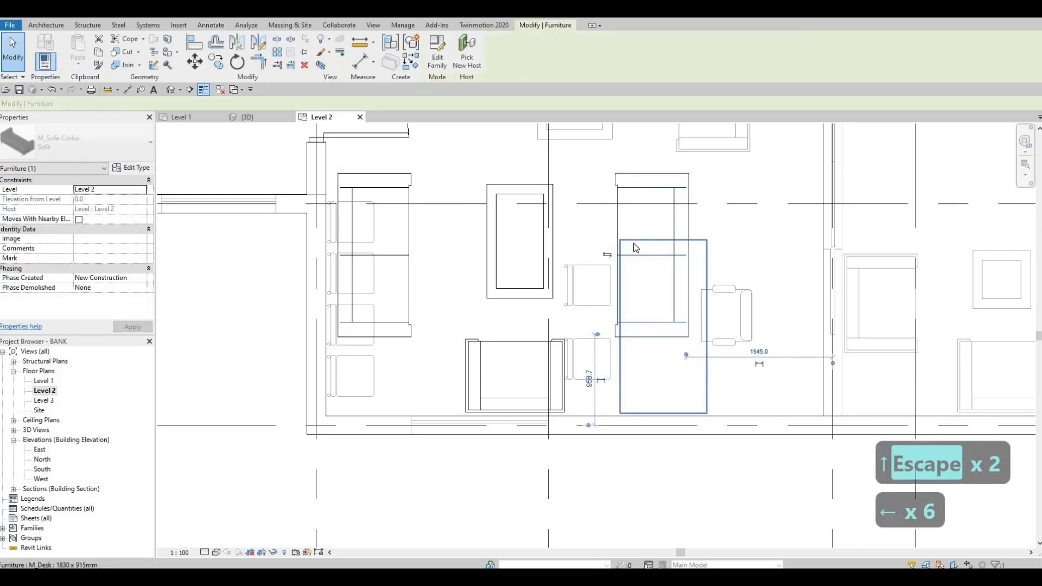
key(Left)
key(Left)
key(Left)
key(Escape)
key(Escape)
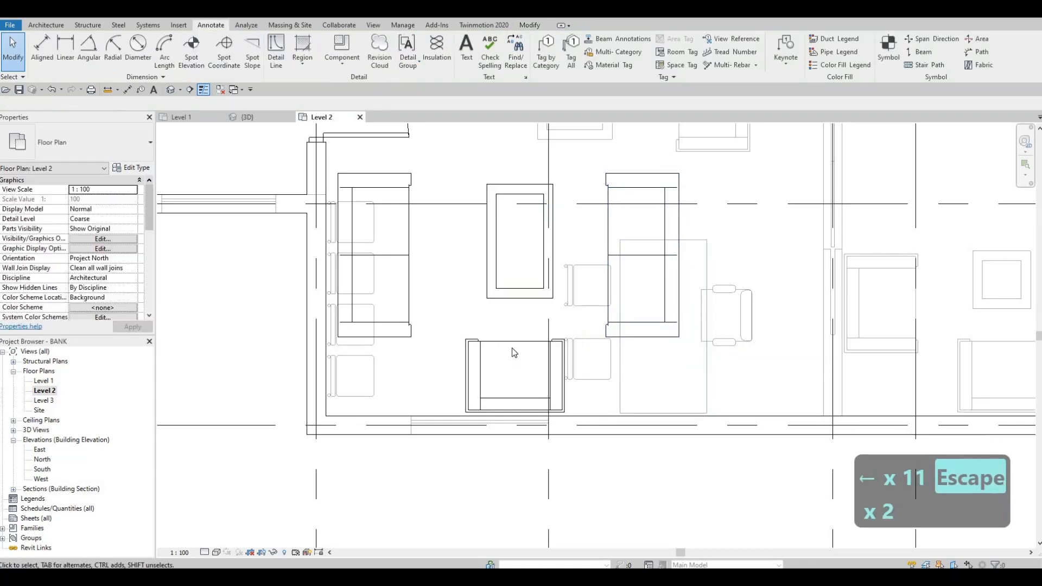
Step: Nudge the M_Chair-Corbu armchair slightly left to center it between the two sofas
click(513, 349)
key(Left)
key(Left)
key(Left)
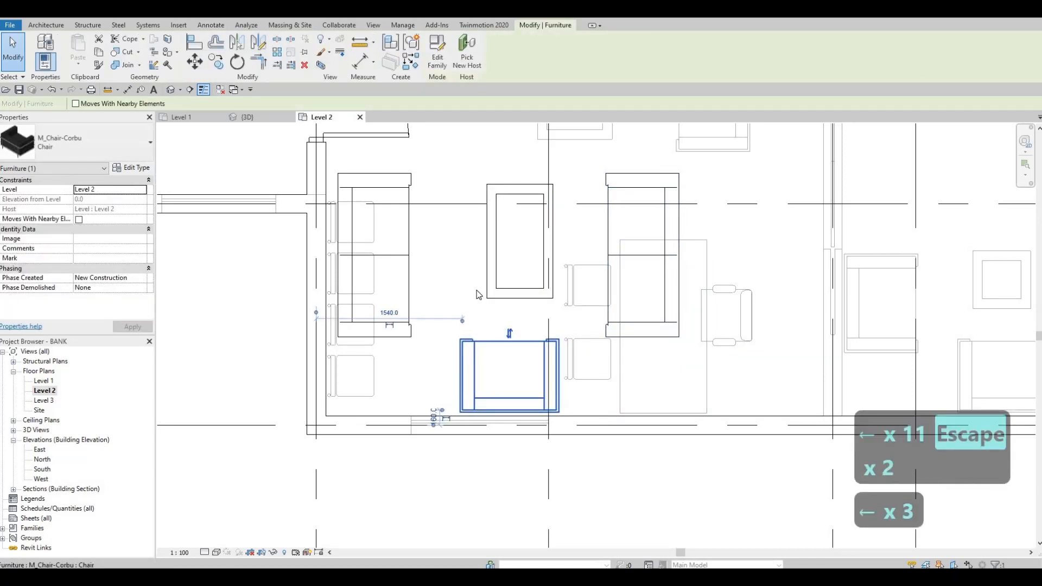
key(Escape)
Step: Nudge the coffee table left to center it between the sofas above the armchair
click(491, 289)
key(Left)
key(Left)
key(Left)
key(Left)
key(Left)
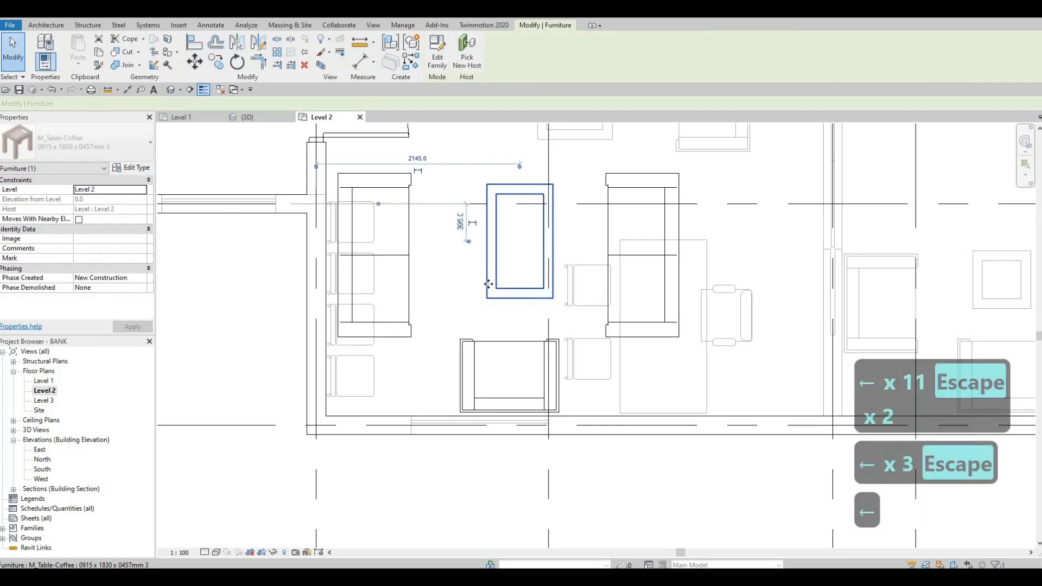
key(Escape)
key(Escape)
Step: Place a 1830 x 915mm M_Desk vertically in the corner room, matching the desk type shown on the level below
scroll(563, 302, down, 4)
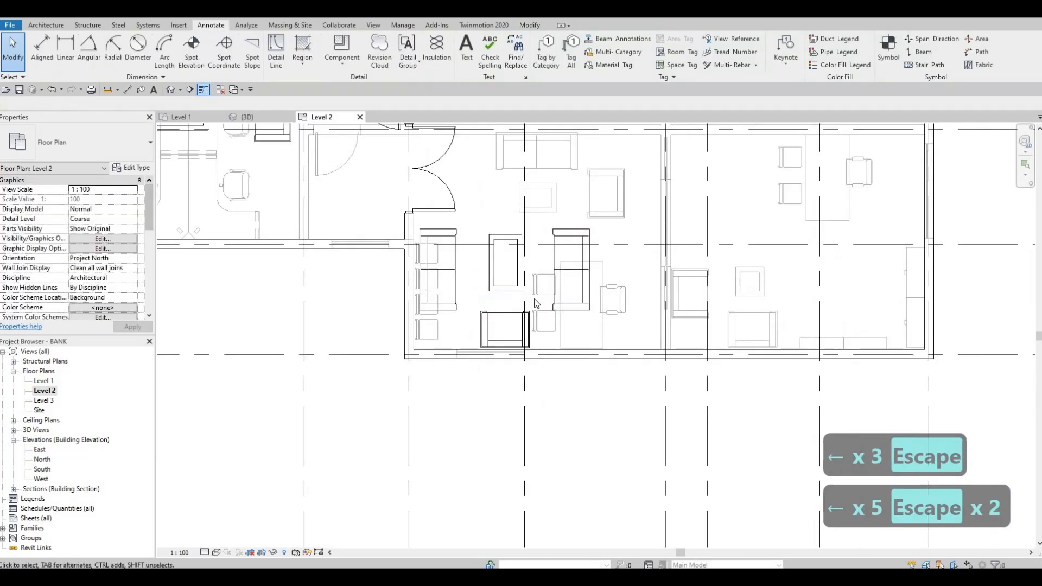
scroll(646, 316, down, 2)
key(Escape)
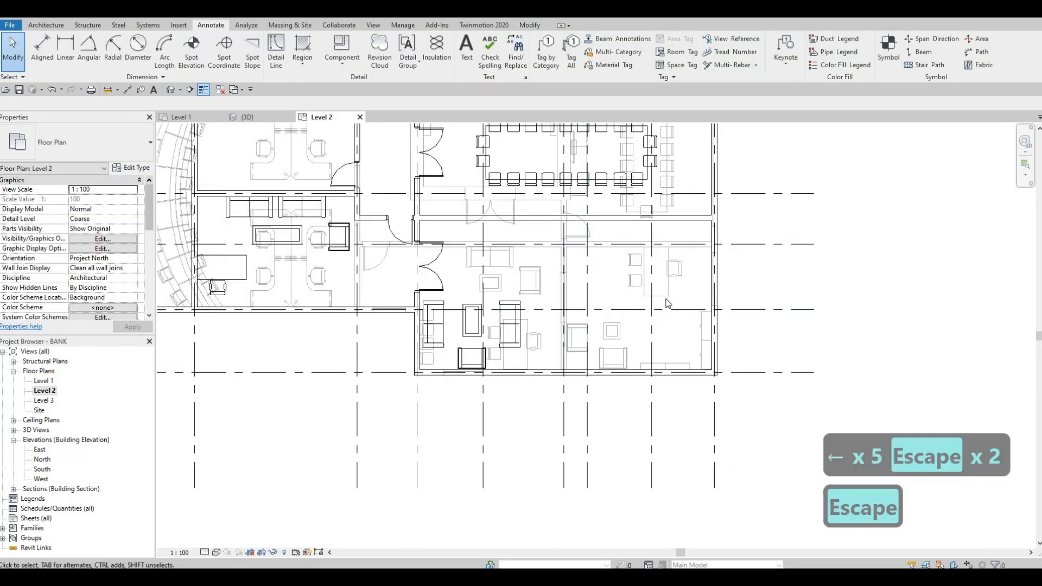
click(668, 303)
key(c)
key(s)
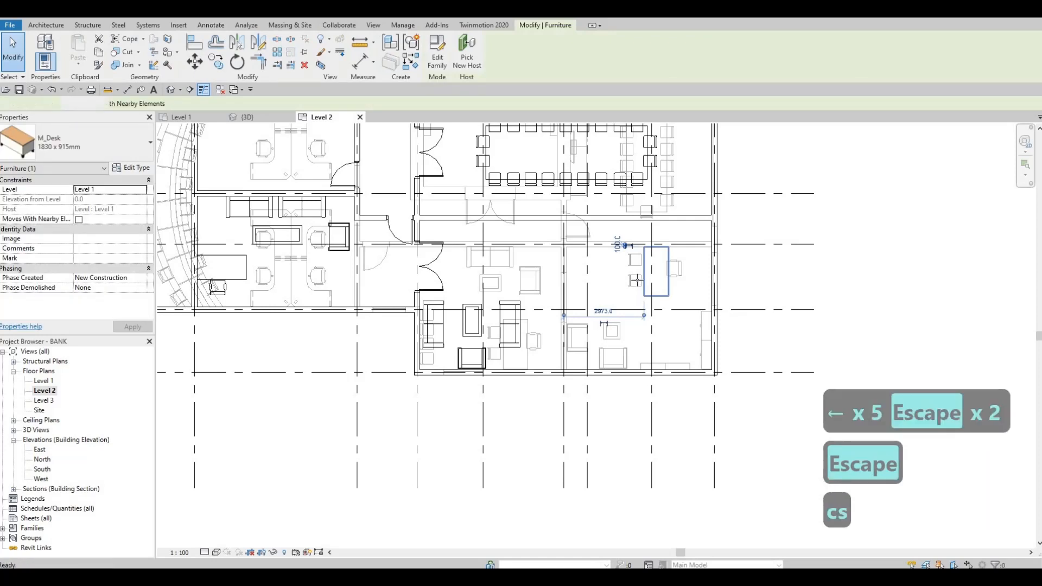
scroll(632, 288, up, 3)
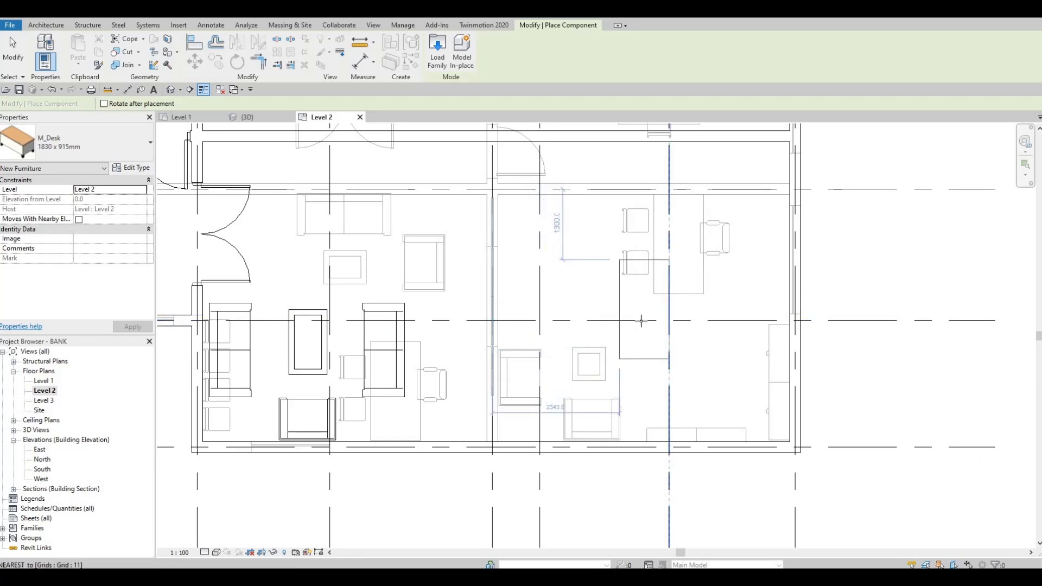
click(641, 327)
key(Escape)
key(Escape)
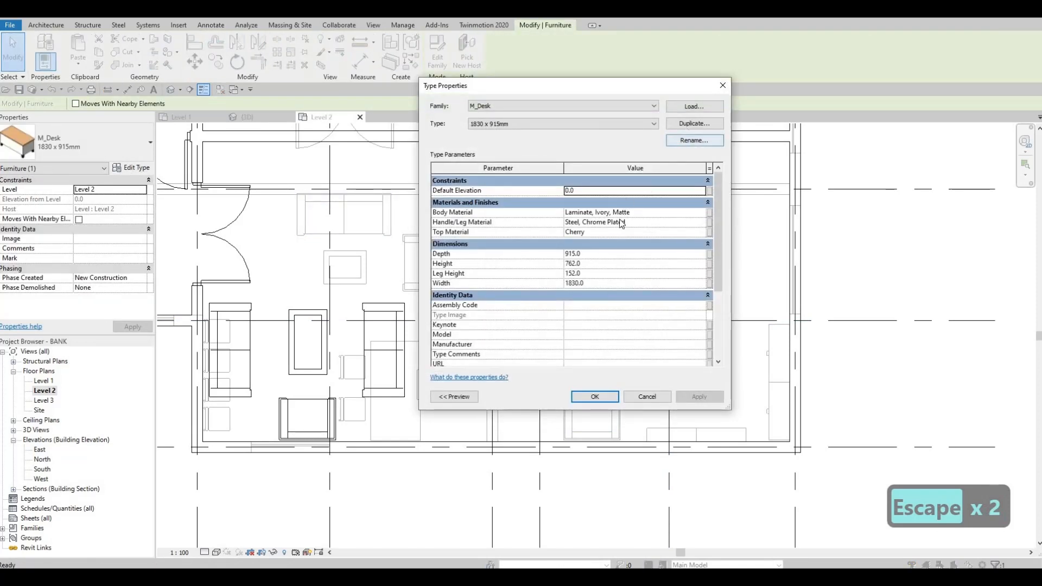
Step: Duplicate the desk's type as 1830 x 915mm 2 and set its width to 2500
click(694, 123)
click(575, 271)
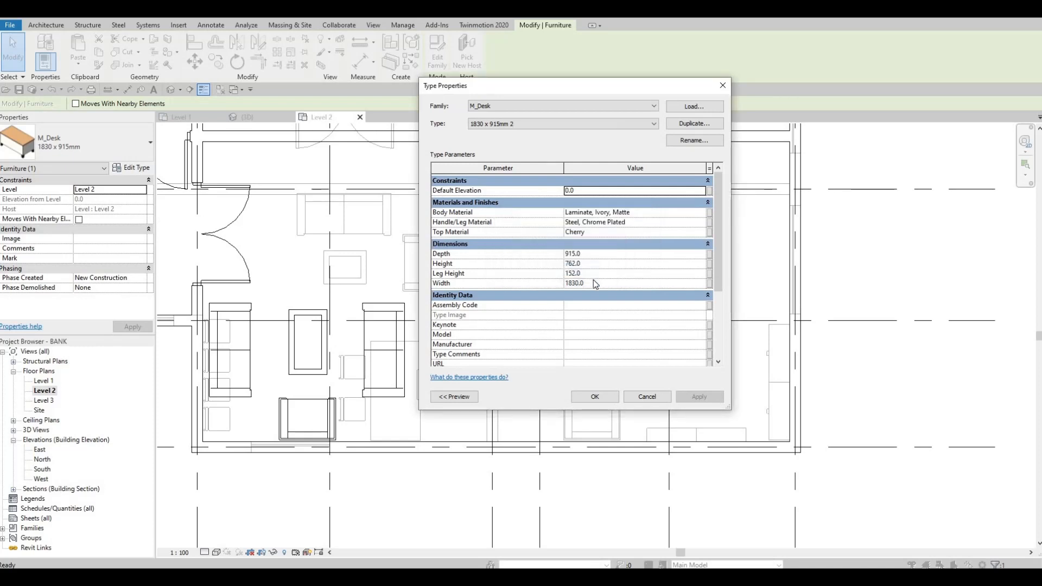
click(598, 281)
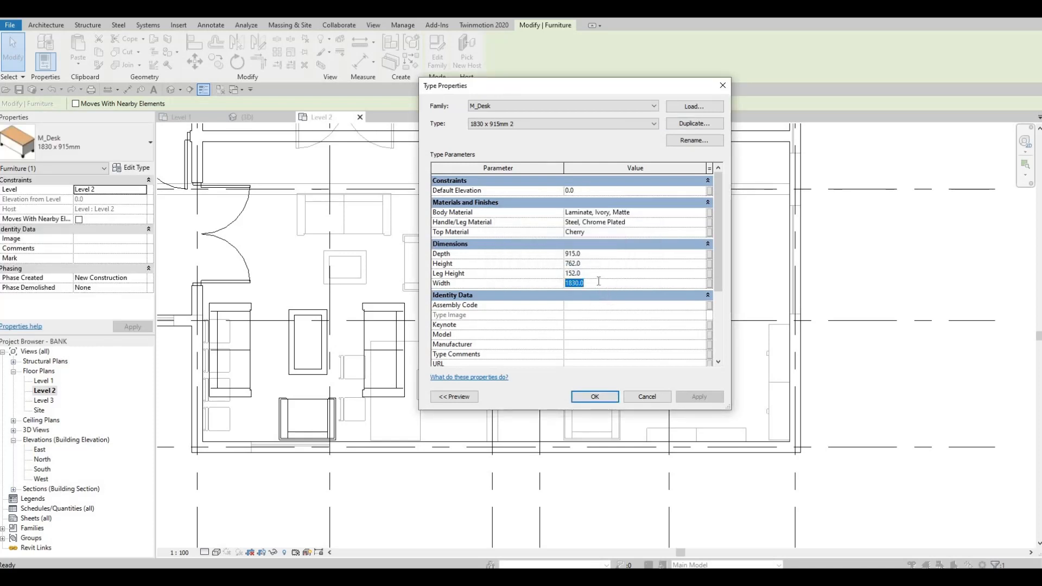
text(2500)
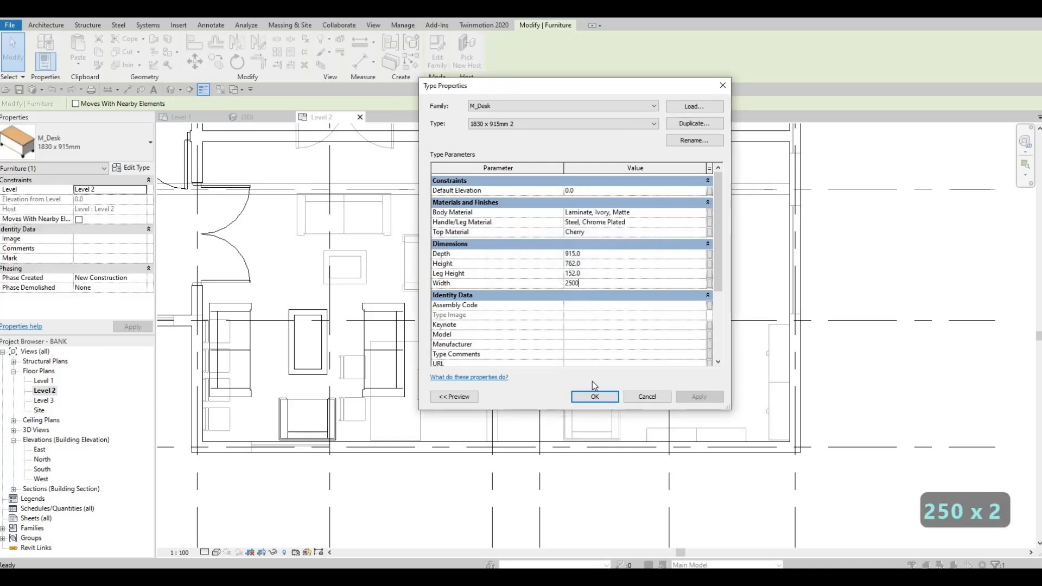
click(594, 396)
key(Escape)
key(Escape)
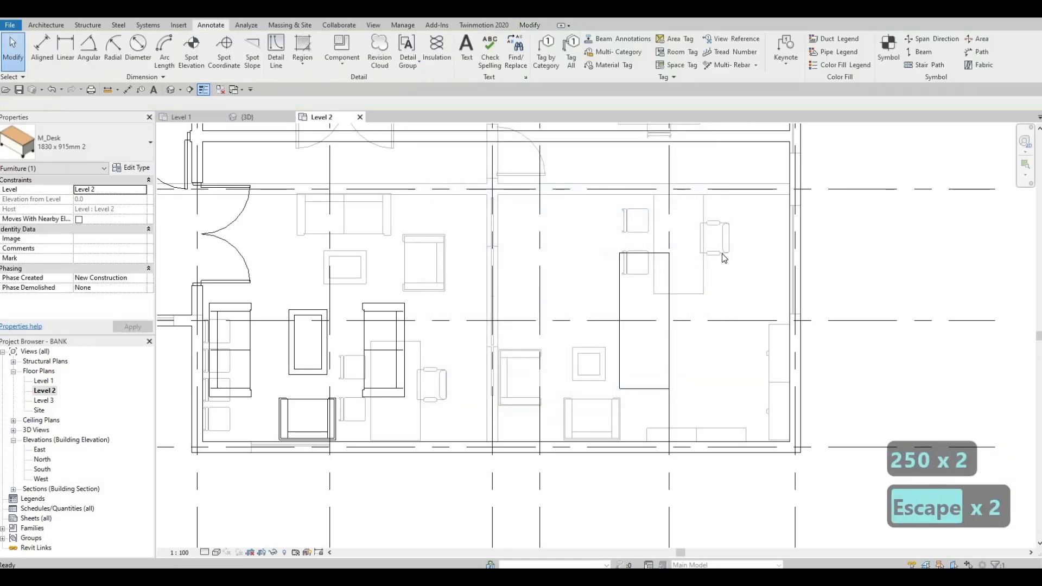
Step: Place an M_Chair-Task (Arms) at the middle of the new desk's right side, facing the desk
click(715, 237)
key(c)
key(s)
scroll(688, 325, up, 1)
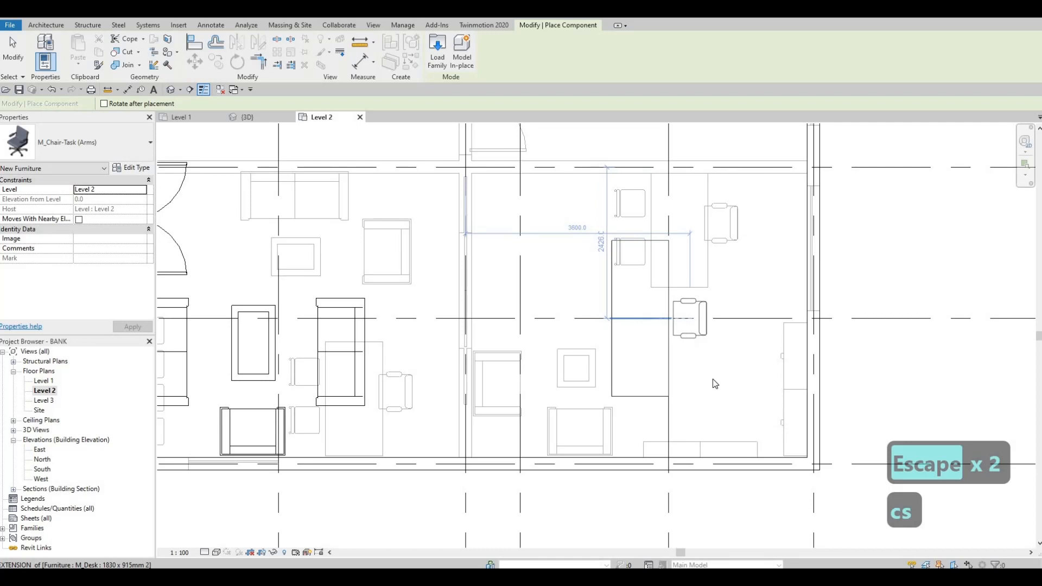
key(Escape)
key(Escape)
key(Escape)
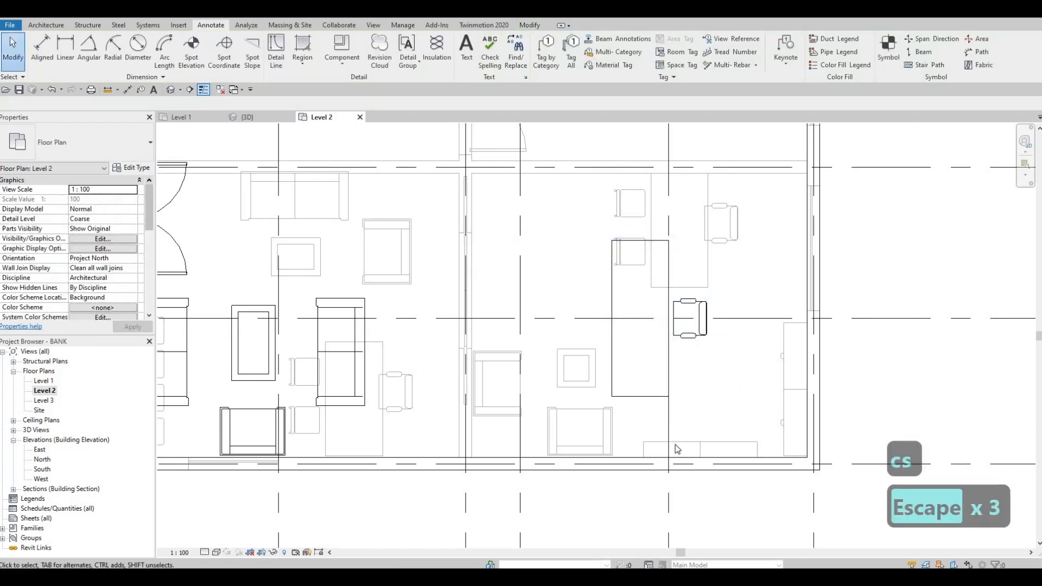
click(677, 448)
key(c)
key(s)
scroll(781, 232, up, 2)
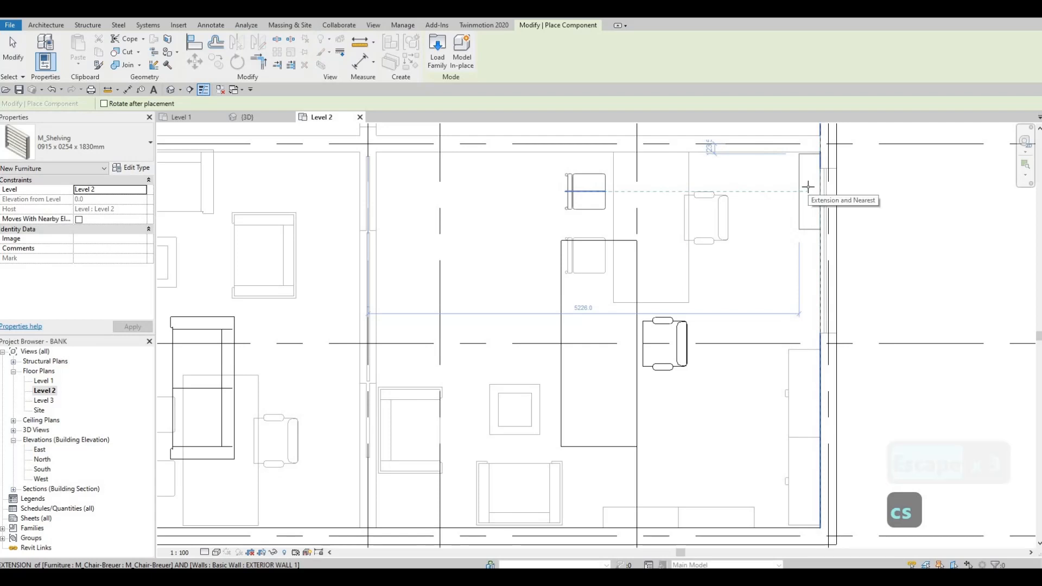
key(Escape)
key(Escape)
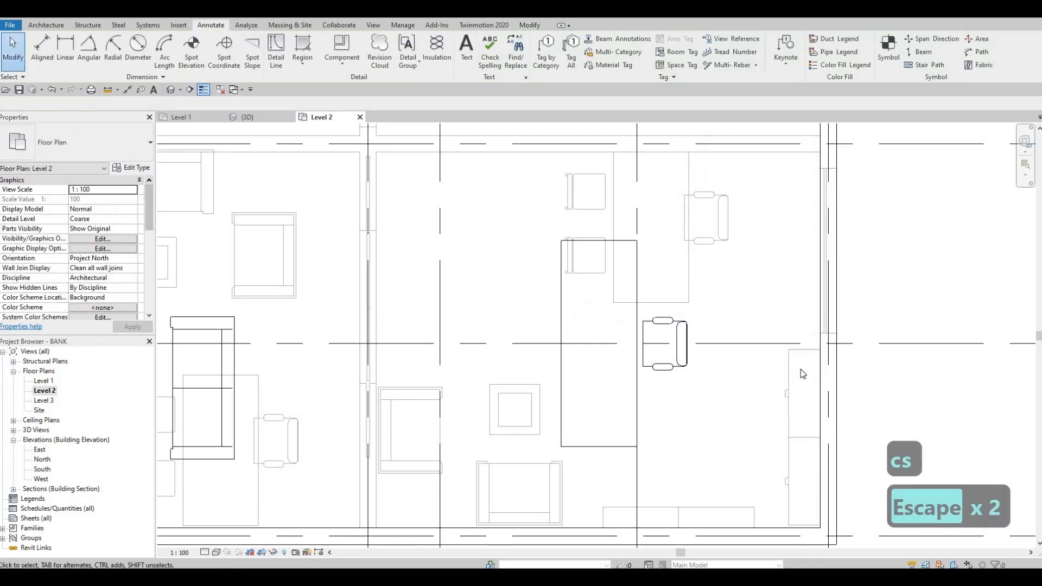
Step: Place two M_Cabinet-File 5 Drawer 1067 x 0380mm Lat. cabinets end to end at the upper part of the corner room's right exterior wall
click(800, 380)
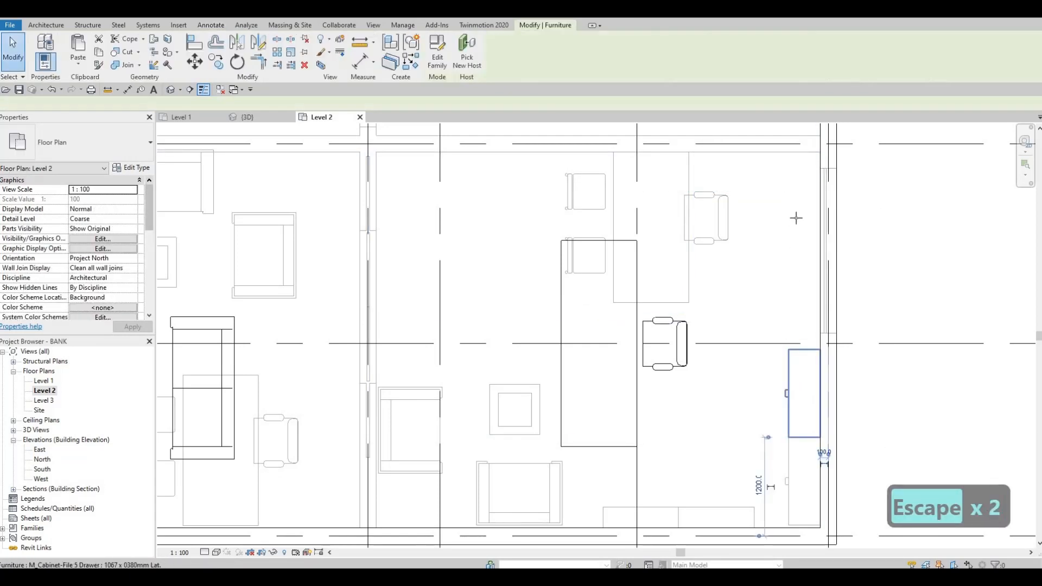
key(c)
key(s)
scroll(796, 211, up, 1)
key(c)
key(s)
key(c)
key(s)
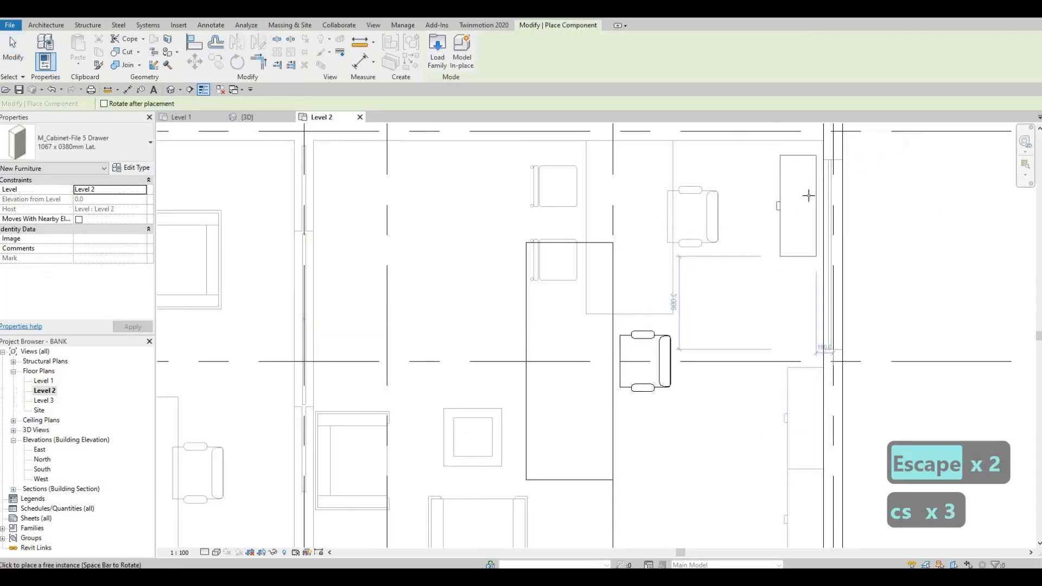
click(809, 278)
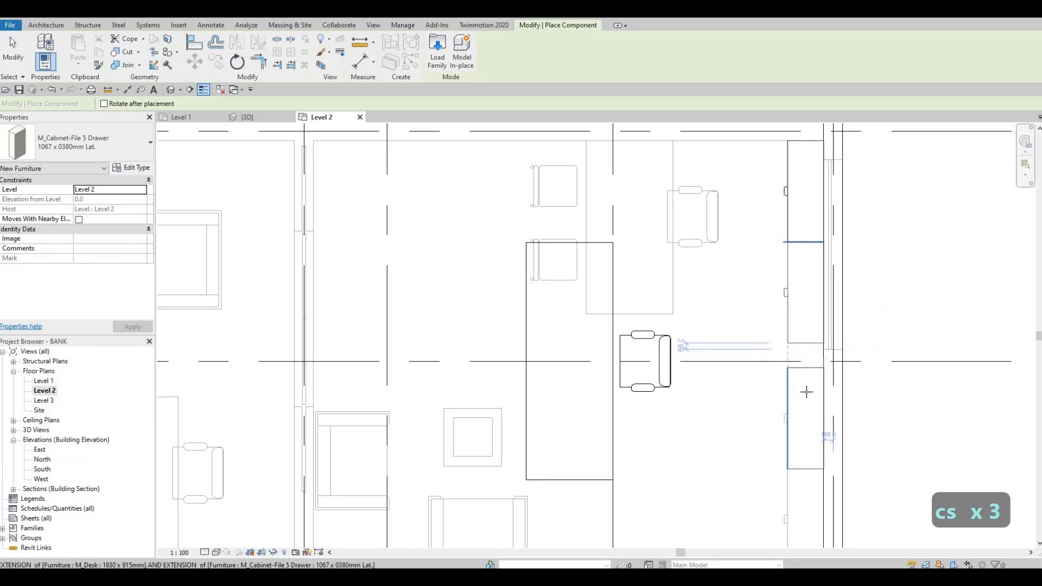
Step: Place two more five-drawer cabinets along the same wall, one below the existing pair and one in the room's lower corner
click(796, 353)
scroll(804, 426, up, 1)
middle_drag(804, 422, 793, 270)
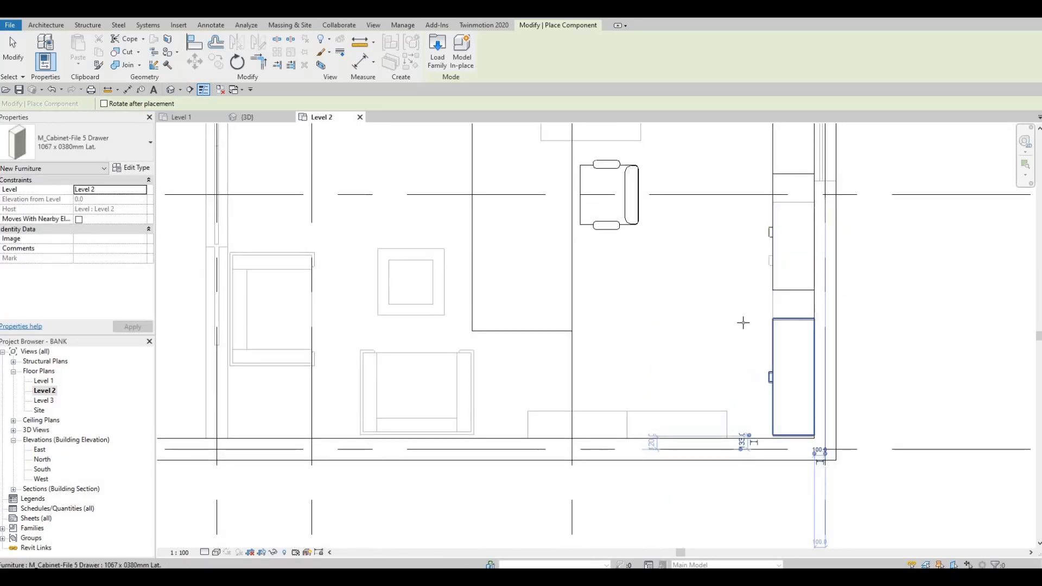
key(Escape)
scroll(722, 368, down, 3)
middle_drag(722, 368, 699, 351)
scroll(699, 351, down, 2)
key(Escape)
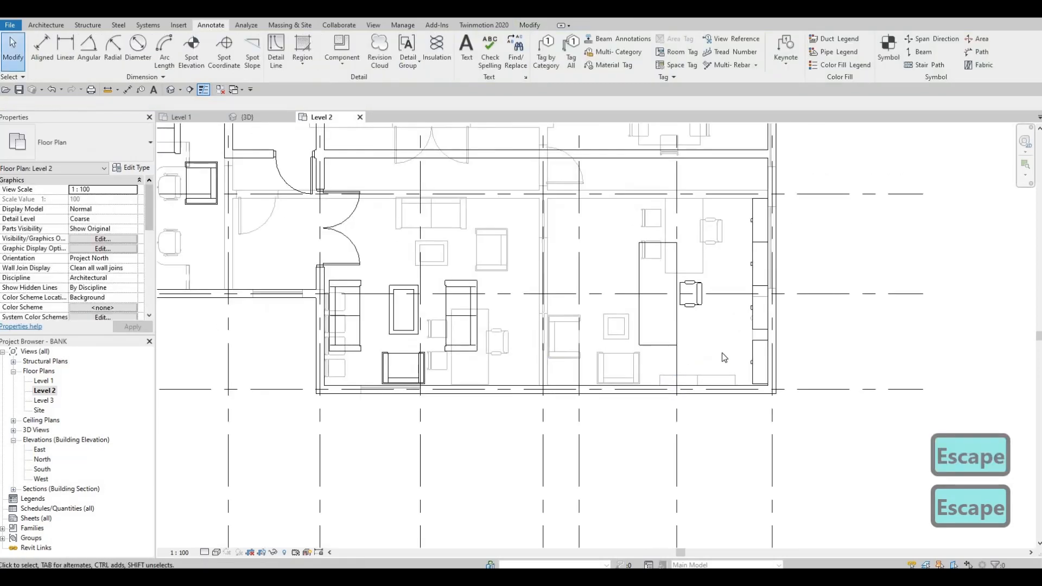
key(Escape)
Step: Try to move the third cabinet down to the lowest cabinet, then undo the move
click(771, 332)
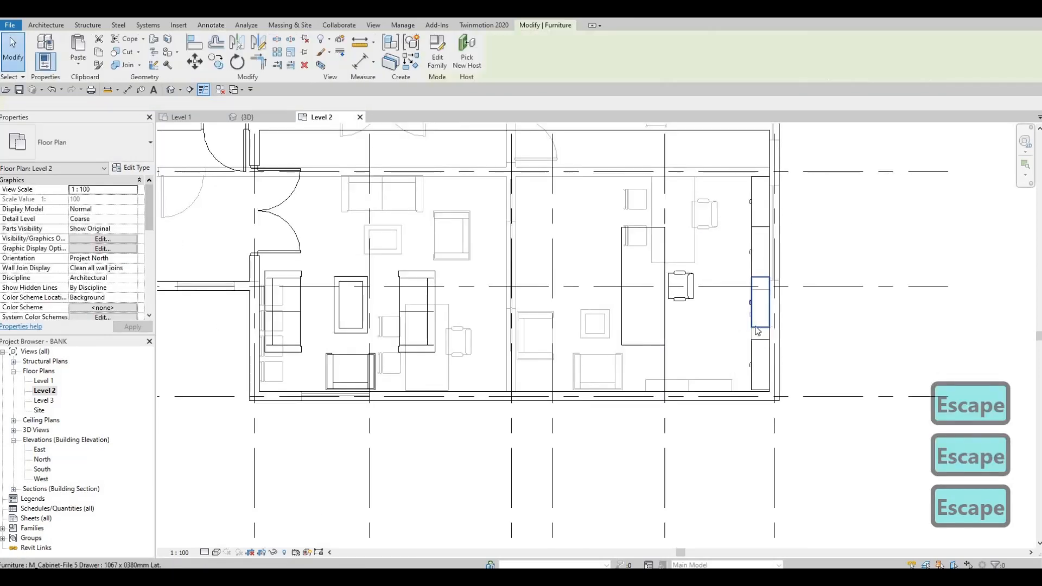
scroll(762, 333, up, 3)
key(Escape)
click(747, 337)
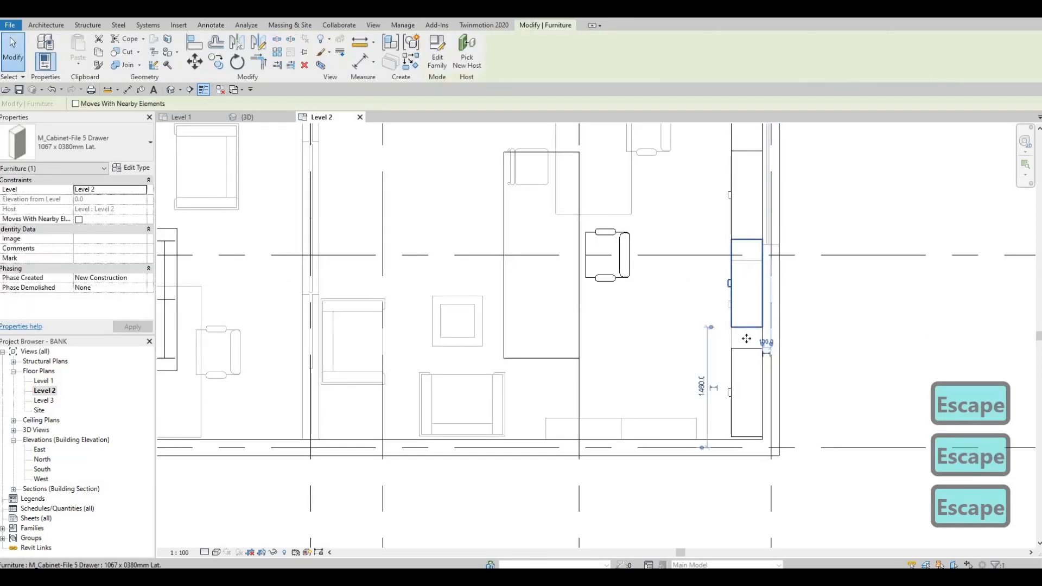
drag(747, 327, 747, 342)
click(708, 347)
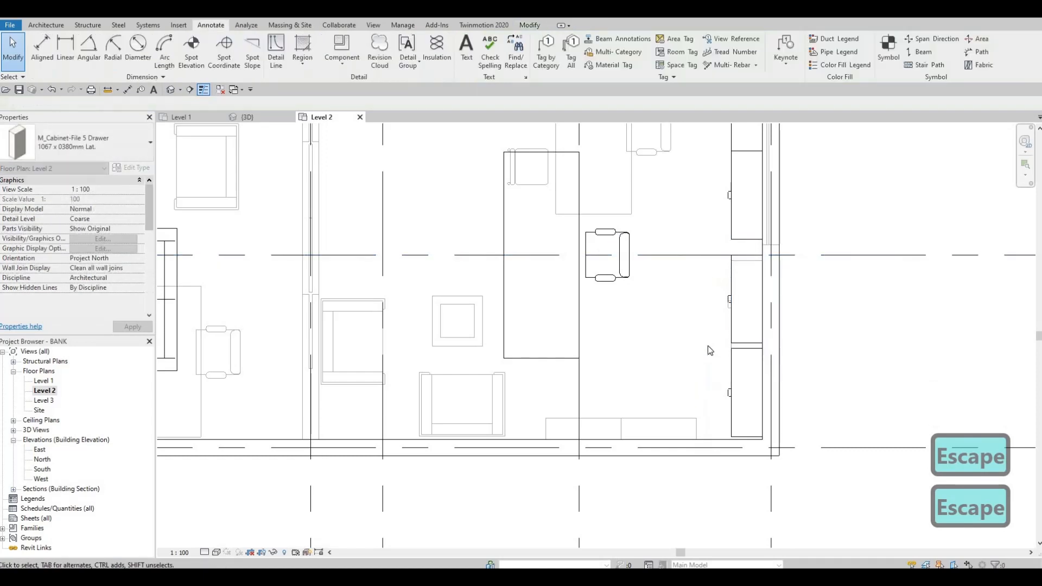
key(ctrl+z)
key(Escape)
key(Escape)
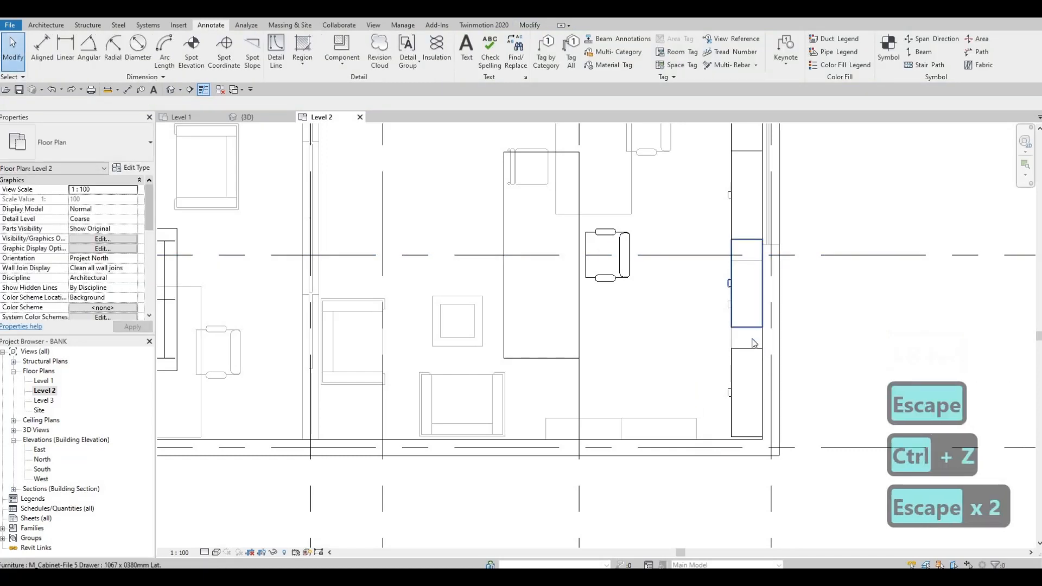
key(Escape)
Step: Nudge the lowest cabinet up until it meets the cabinet above it
click(747, 351)
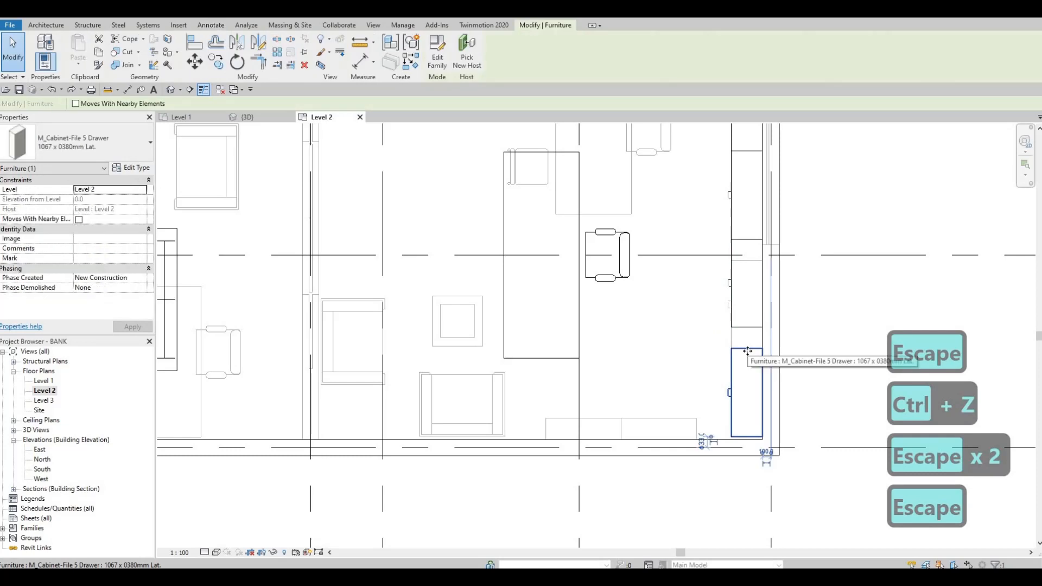
key(Up)
key(Up)
key(Up)
key(Up)
key(Up)
key(Up)
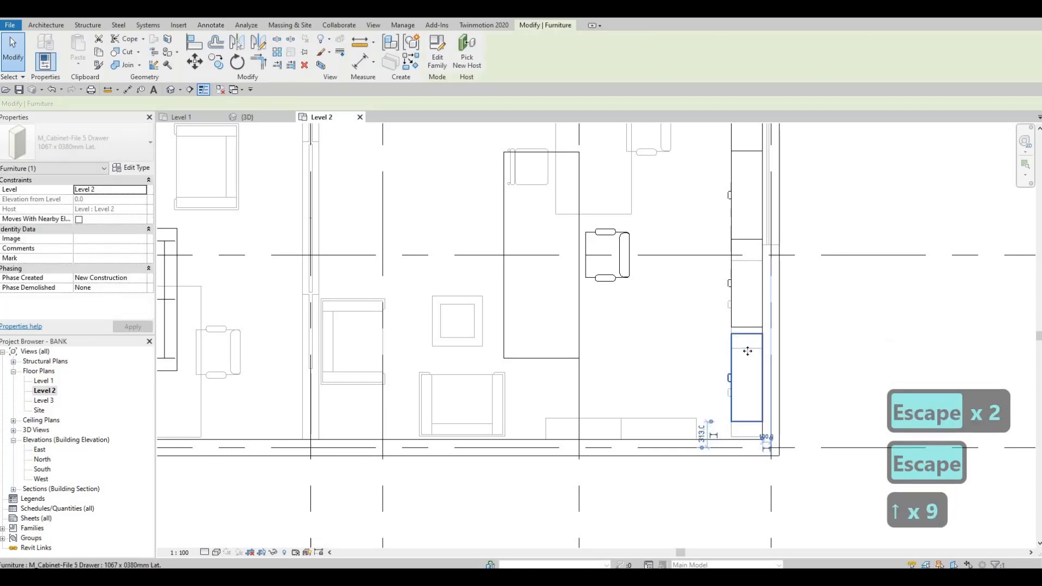
key(Up)
key(Up)
key(Up)
key(Up)
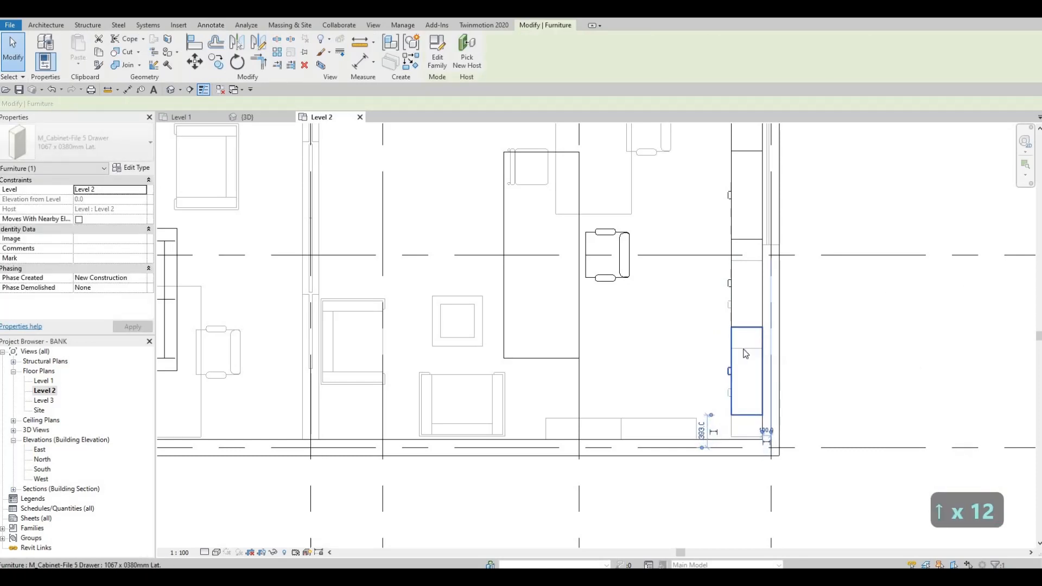
key(Escape)
scroll(734, 344, down, 5)
key(Escape)
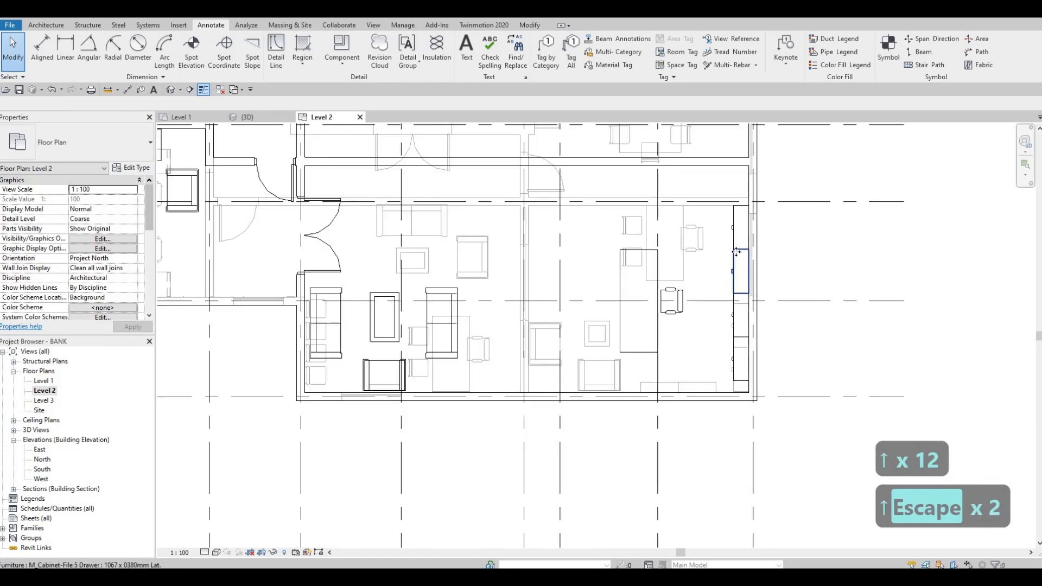
Step: Nudge all four cabinets along the right exterior wall slightly down together
ctrl+click(736, 232)
ctrl+click(737, 270)
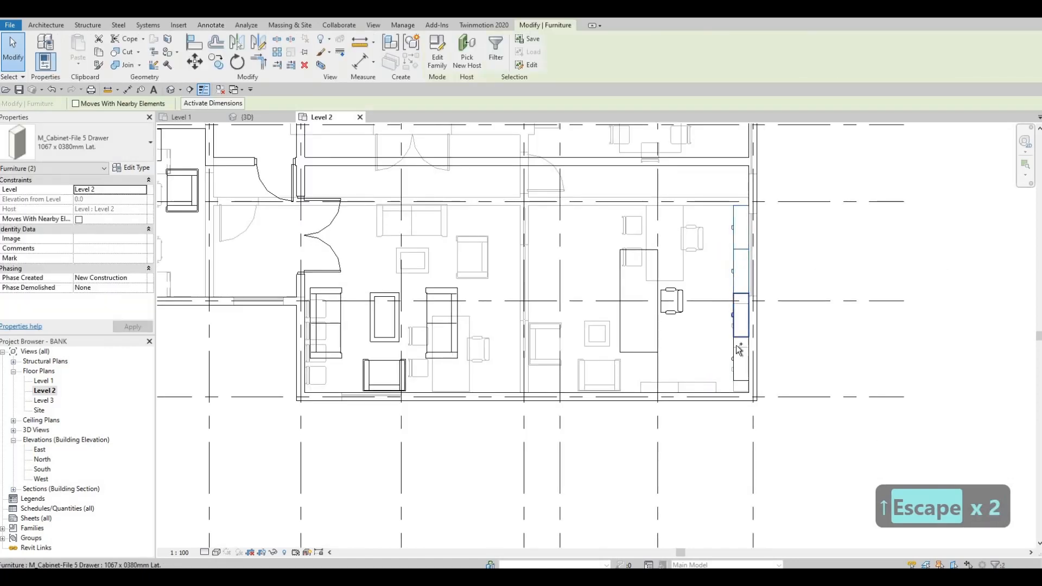
ctrl+click(736, 346)
key(Down)
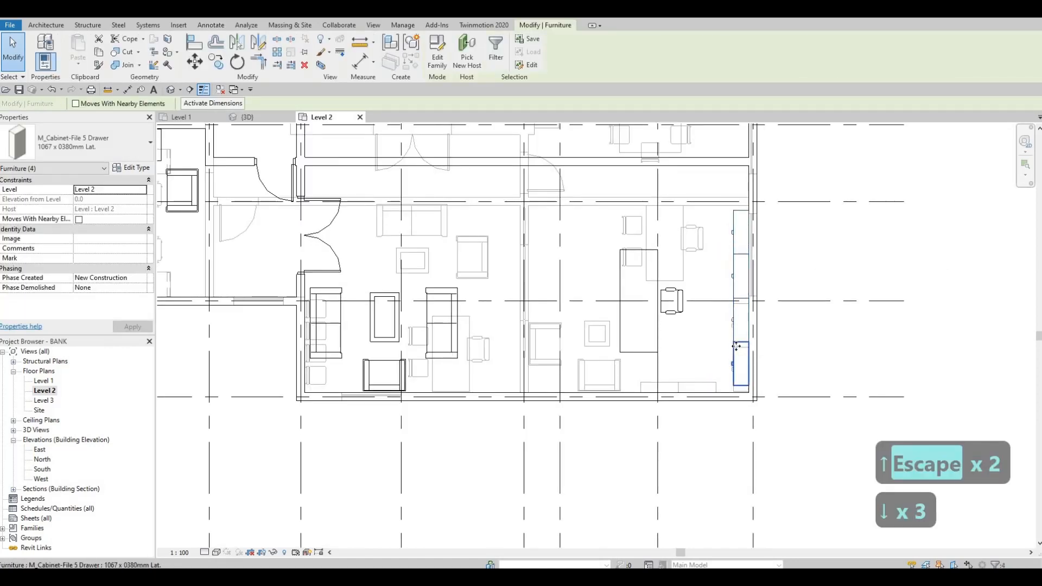
key(Escape)
key(Escape)
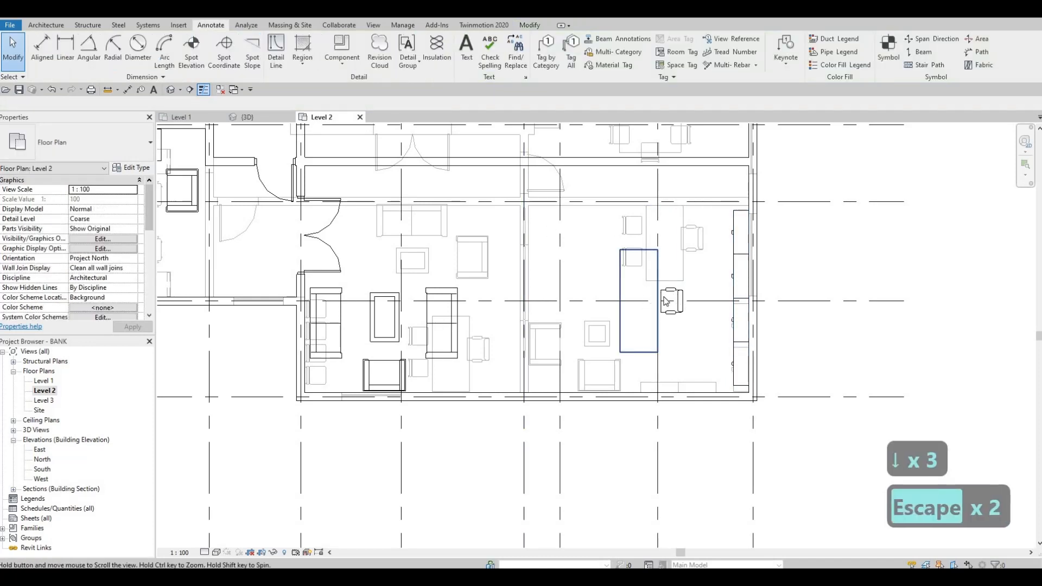
Step: Place a copy of the 1500 x 1800 x 600mm L-shaped standing desk in the upper-left corner of the office across the corridor from the boardroom
scroll(666, 301, down, 2)
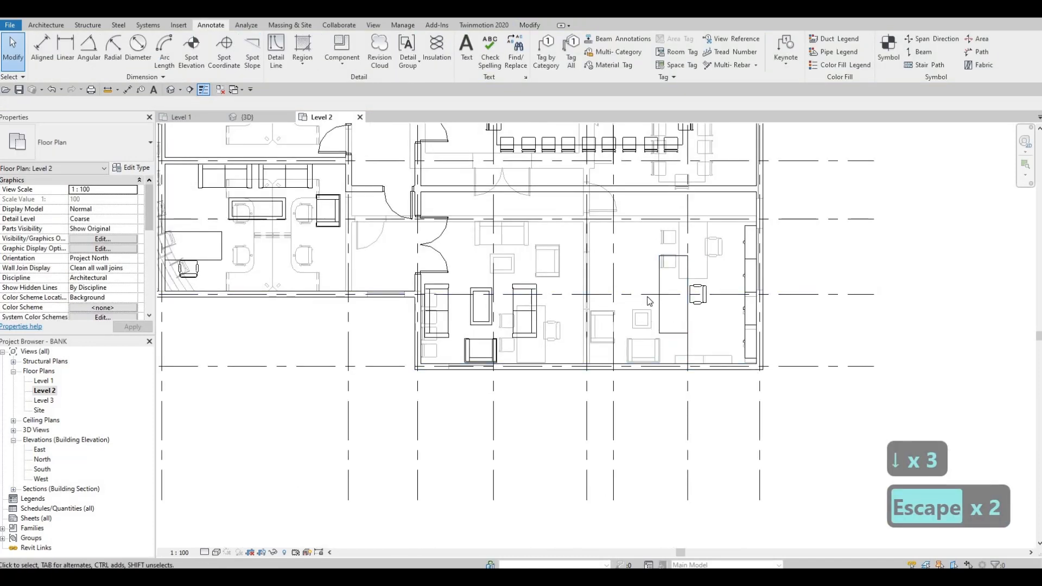
scroll(649, 301, up, 3)
key(Escape)
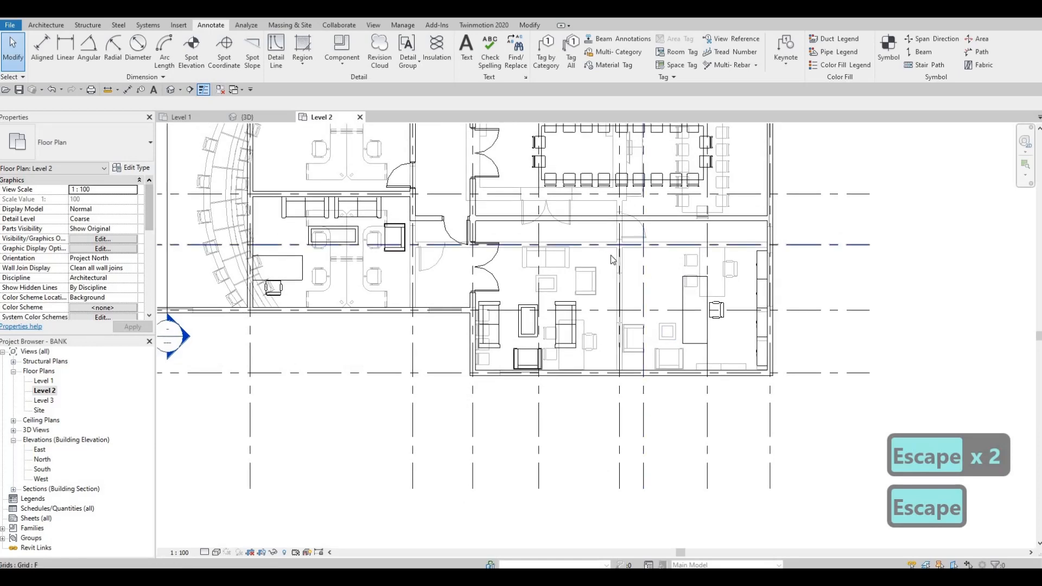
middle_drag(599, 288, 658, 315)
scroll(658, 315, down, 1)
middle_drag(465, 217, 494, 259)
middle_drag(499, 212, 510, 265)
scroll(510, 266, down, 1)
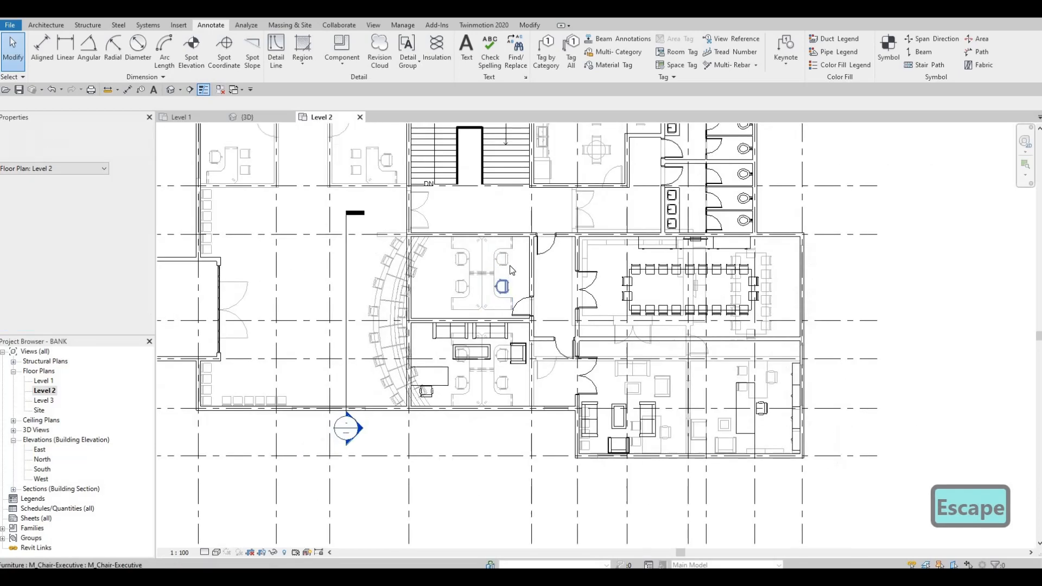
key(Escape)
middle_drag(488, 304, 487, 324)
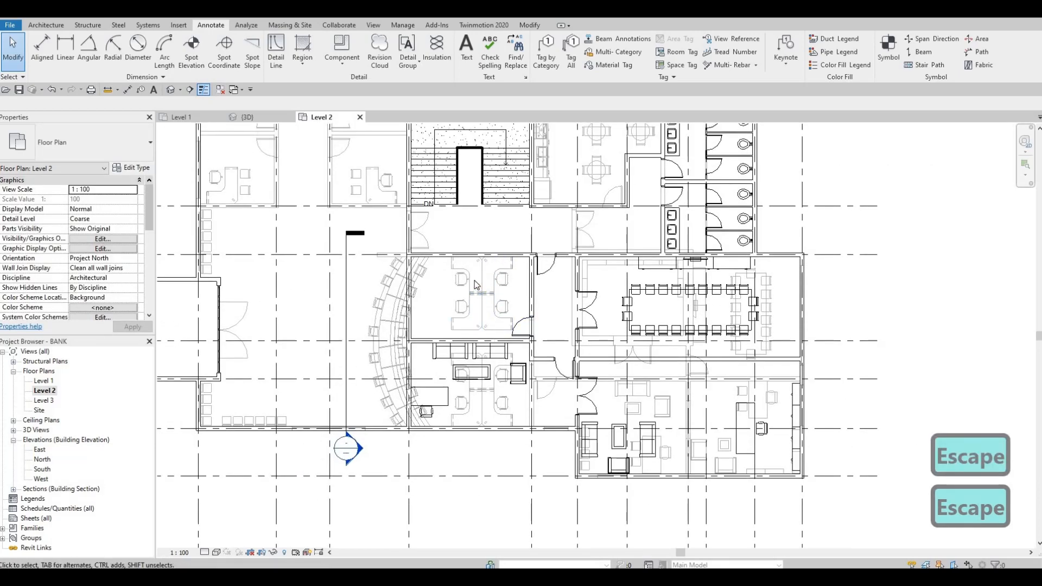
scroll(476, 285, up, 2)
click(466, 274)
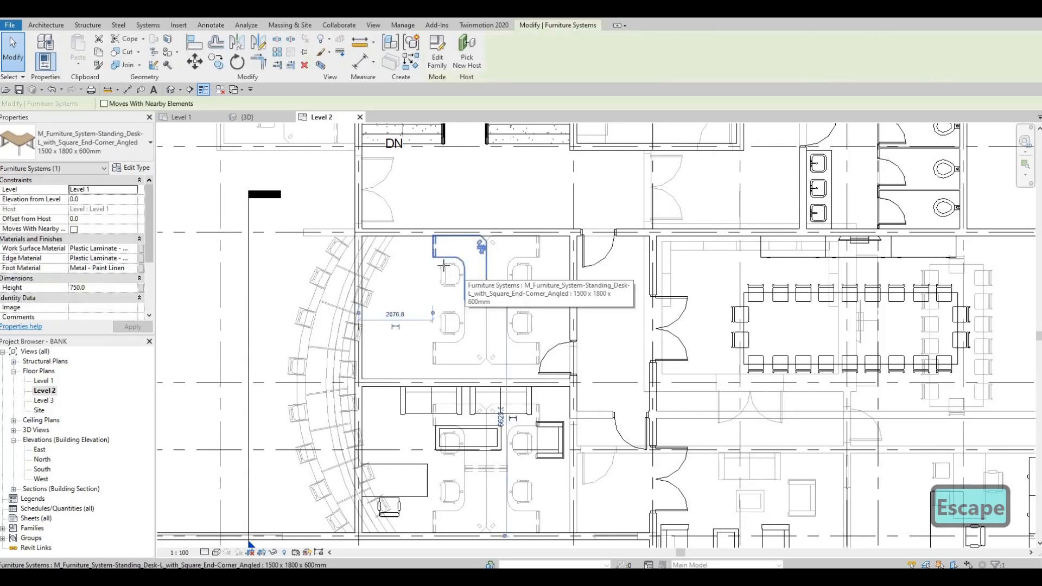
key(c)
key(s)
scroll(487, 240, up, 3)
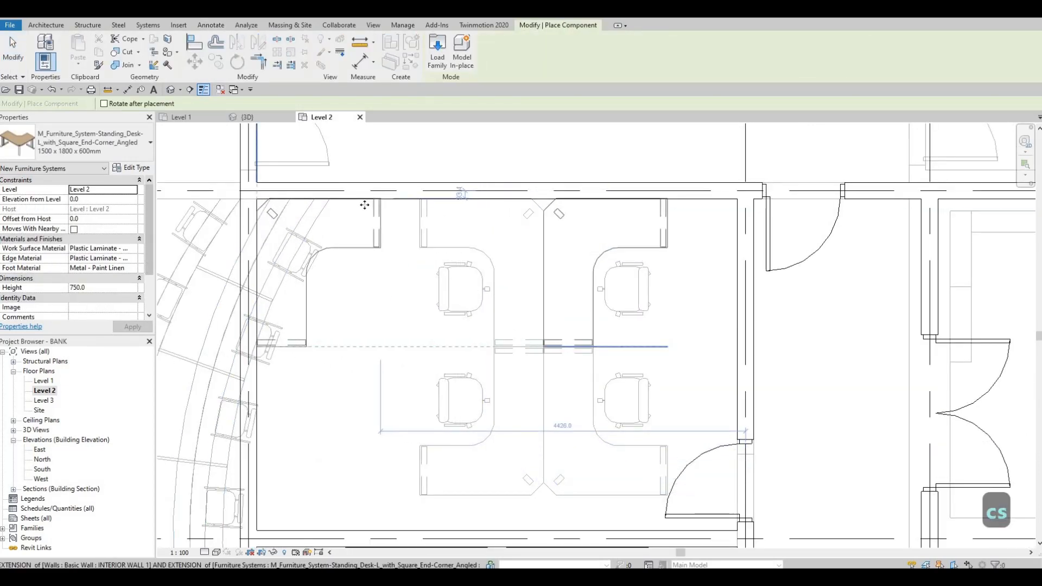
click(321, 313)
key(Escape)
key(Escape)
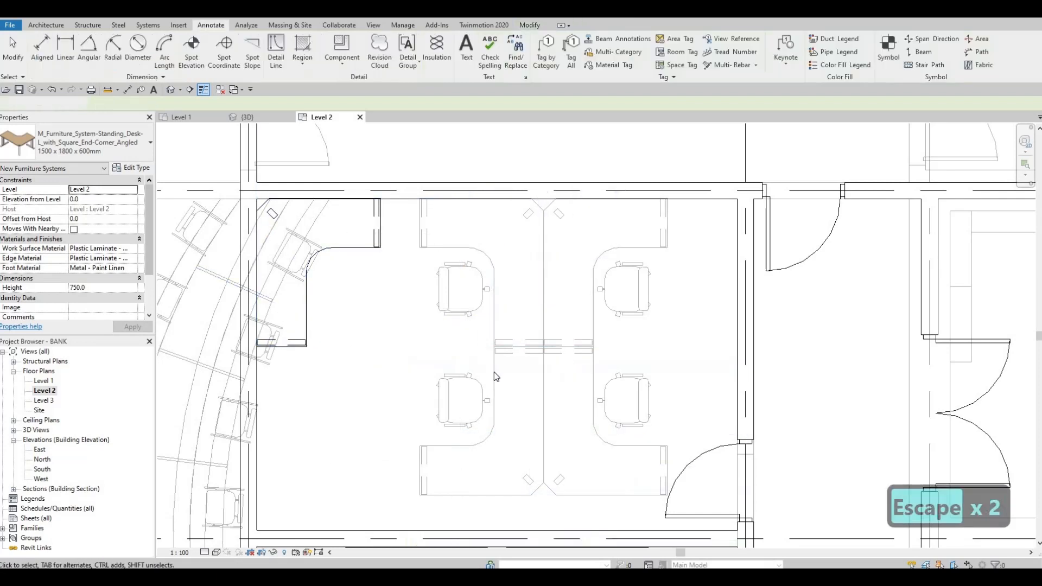
click(434, 401)
key(c)
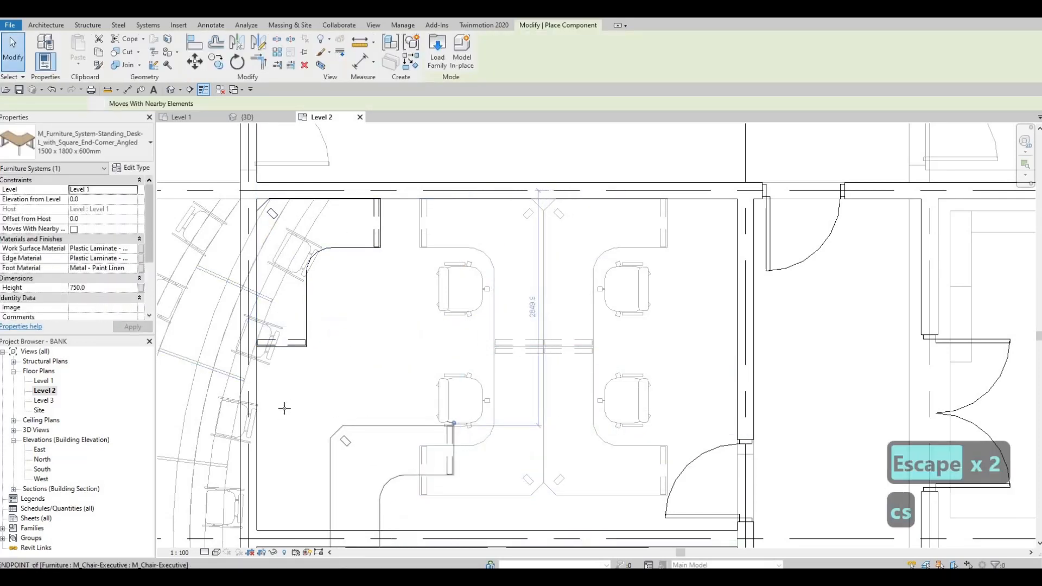
key(space)
middle_drag(514, 365, 518, 287)
scroll(524, 282, down, 1)
key(Escape)
key(Escape)
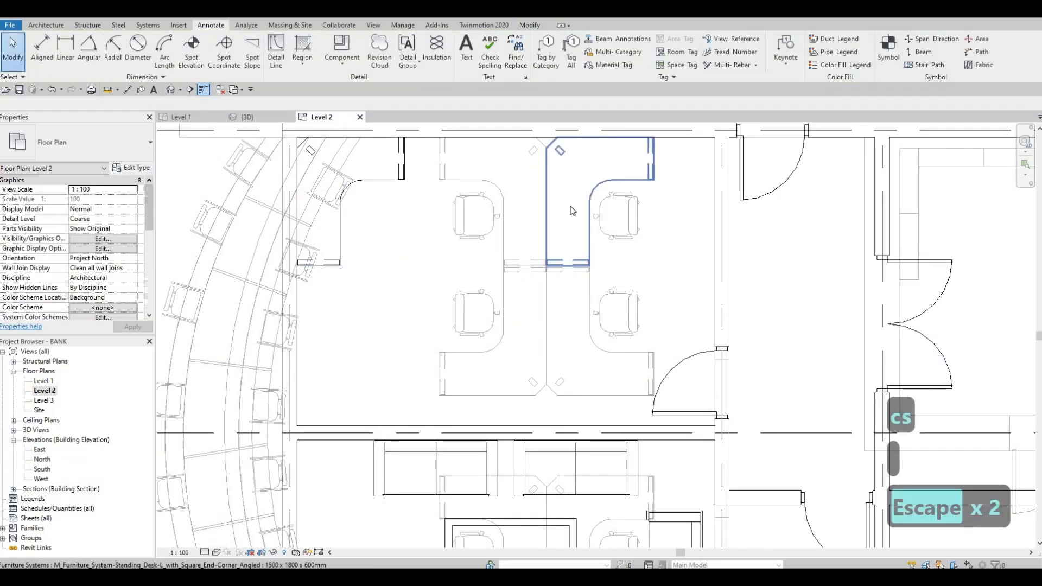
Step: Place a second 1500 x 1800 x 600mm L-shaped standing desk, rotated to fit the lower-left corner of the same office
click(572, 211)
key(c)
key(s)
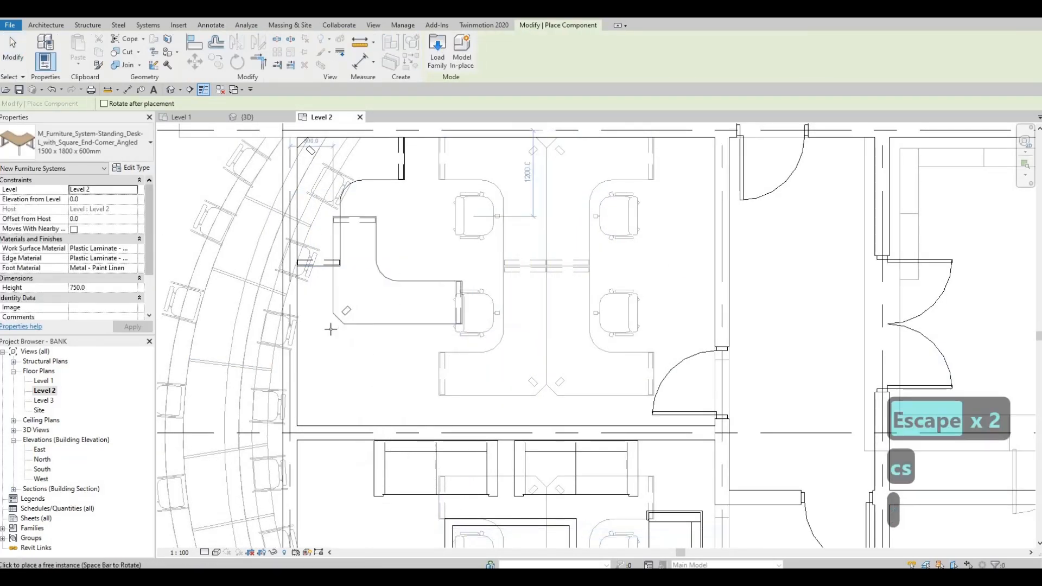
click(302, 428)
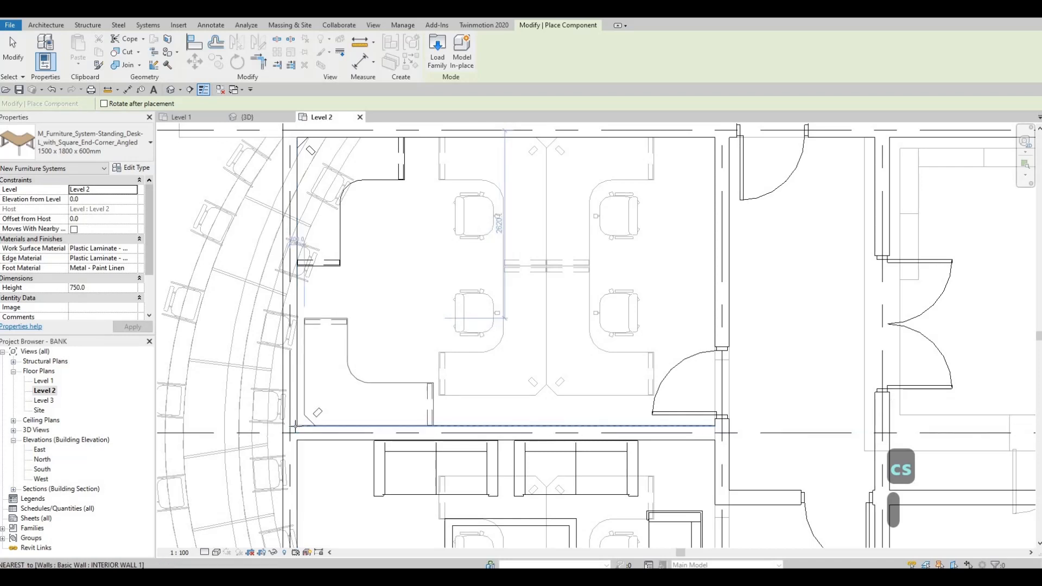
key(Escape)
key(Escape)
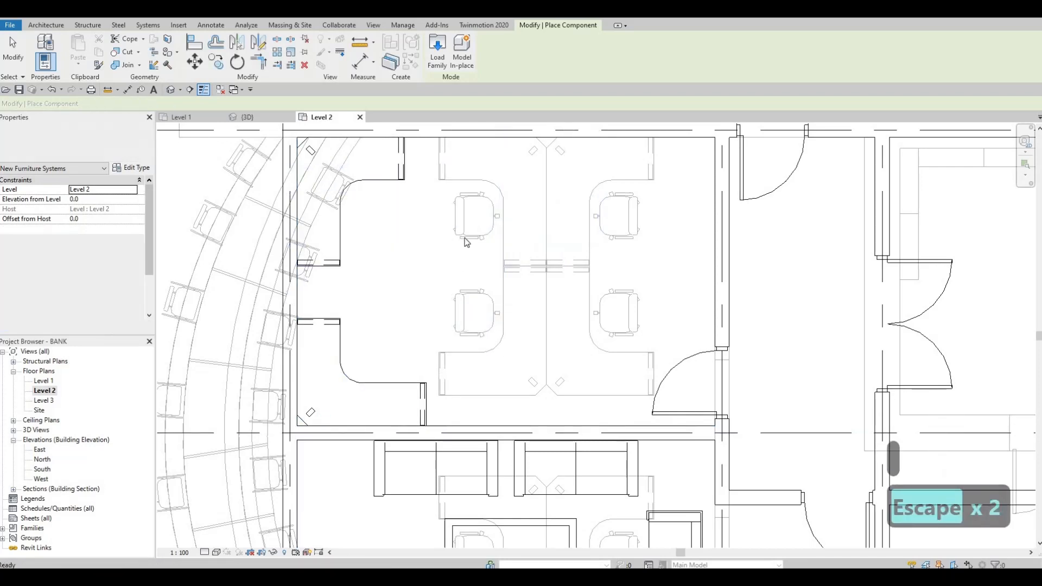
Step: Place an M_Chair-Executive at each of the two L-shaped desks, facing the left wall
click(474, 215)
key(c)
key(s)
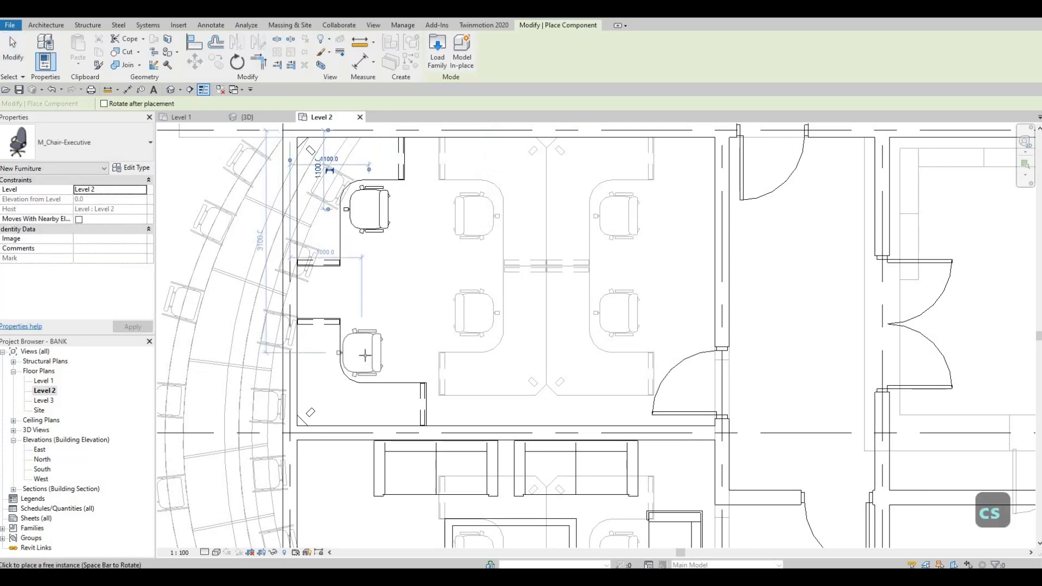
scroll(403, 298, down, 2)
key(Escape)
key(Escape)
key(Escape)
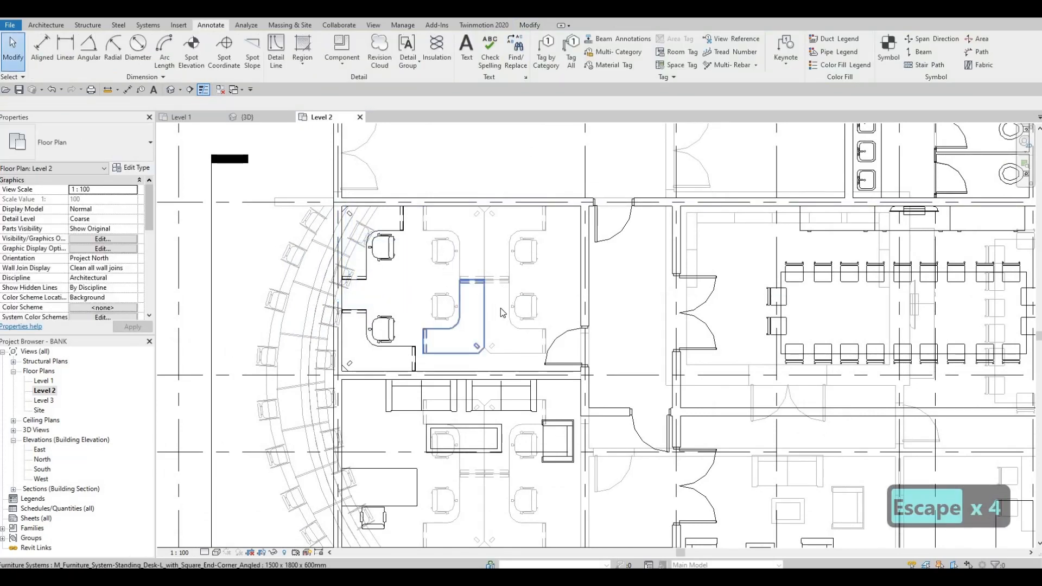
Step: Place a copy of the 1830 x 915mm M_Desk horizontally against the upper wall of the office with the L-shaped desks
scroll(501, 307, down, 3)
key(Escape)
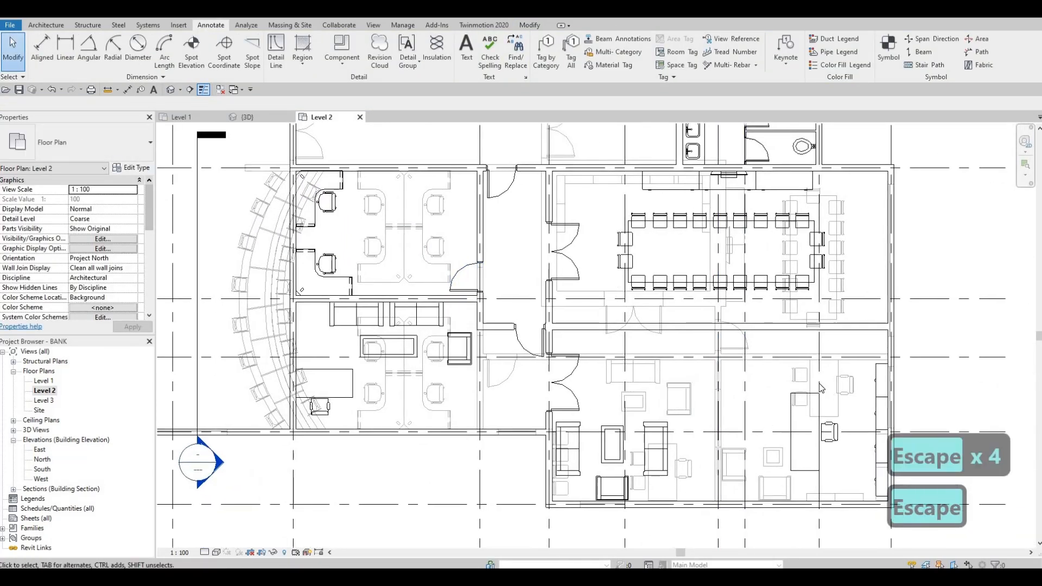
key(c)
key(s)
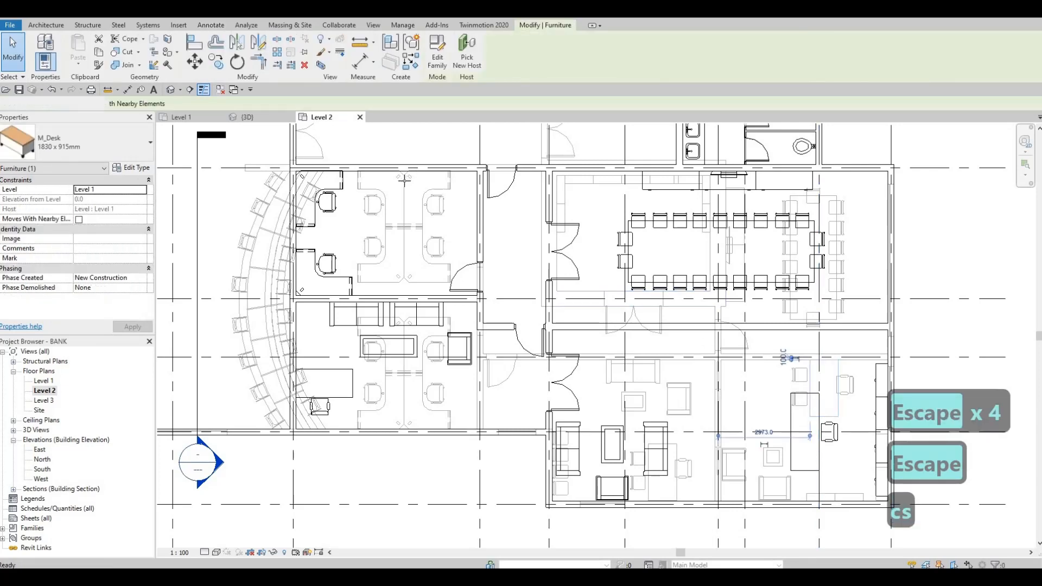
scroll(402, 182, up, 2)
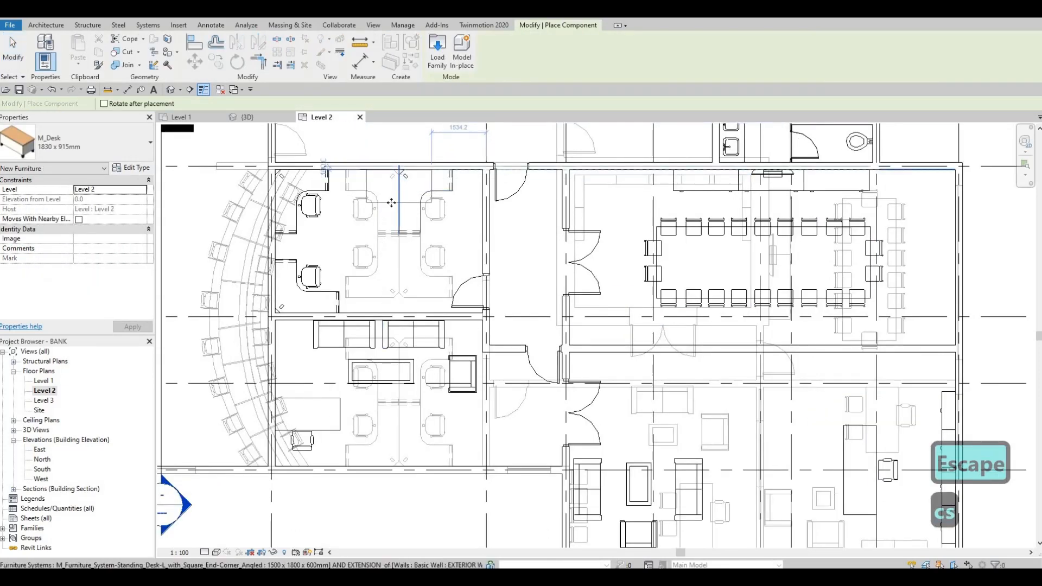
Step: Place a second horizontal 1830 x 915mm M_Desk near the lower wall, aligned with the desk on the upper wall
key(space)
key(space)
key(space)
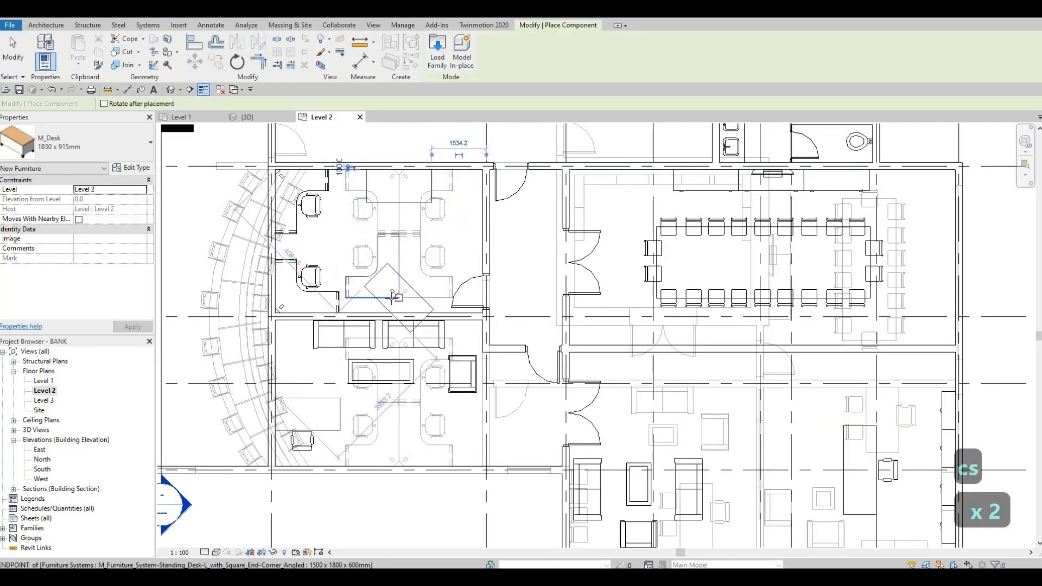
key(space)
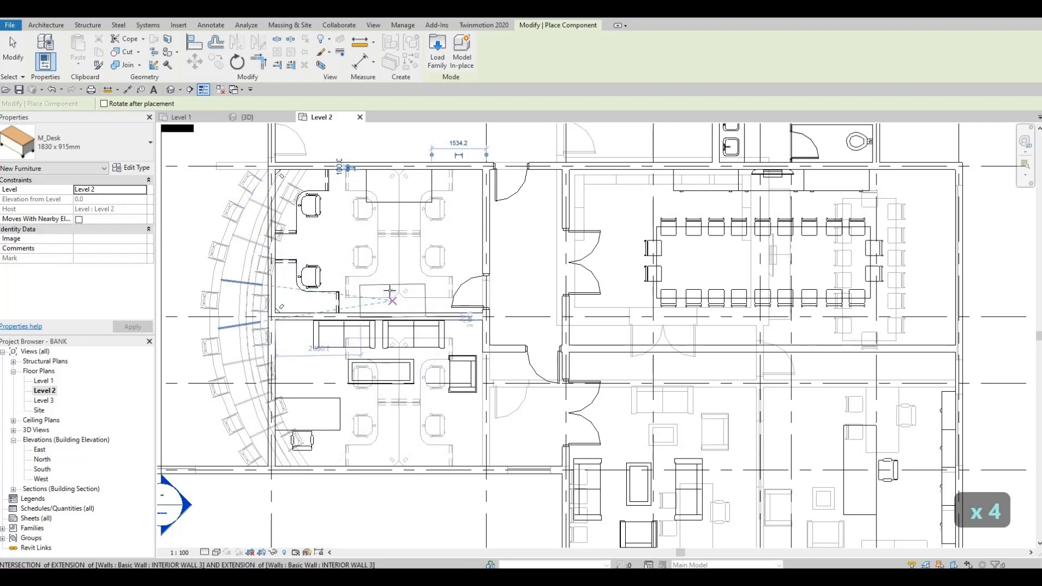
scroll(391, 291, up, 2)
scroll(391, 290, up, 2)
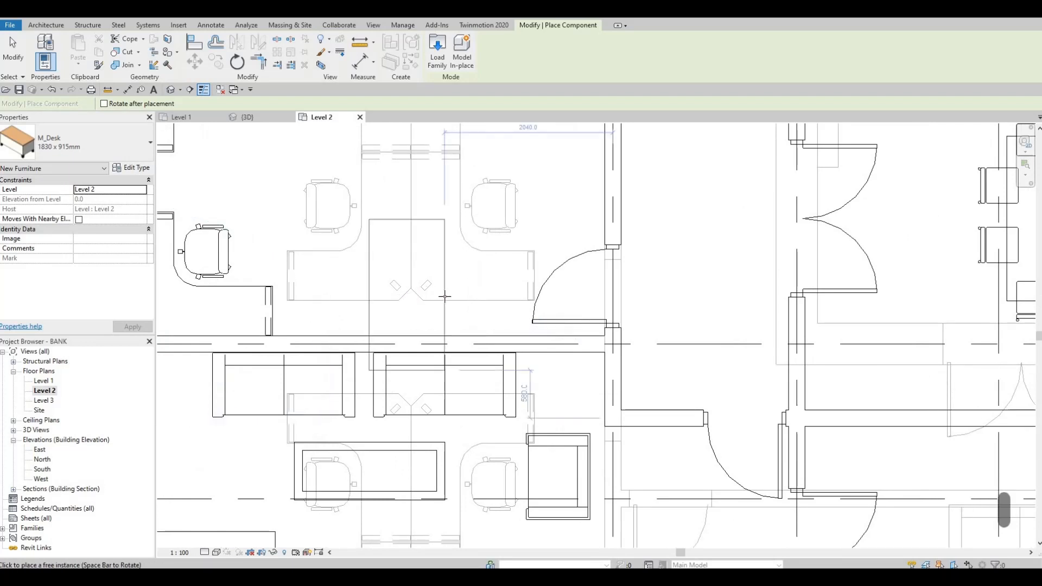
key(space)
key(space)
key(space)
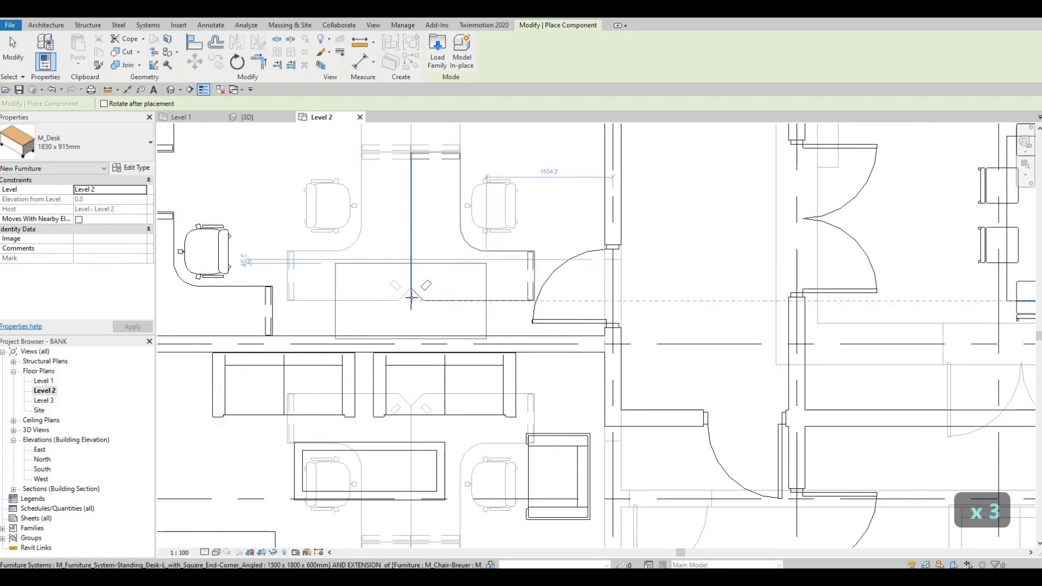
click(408, 267)
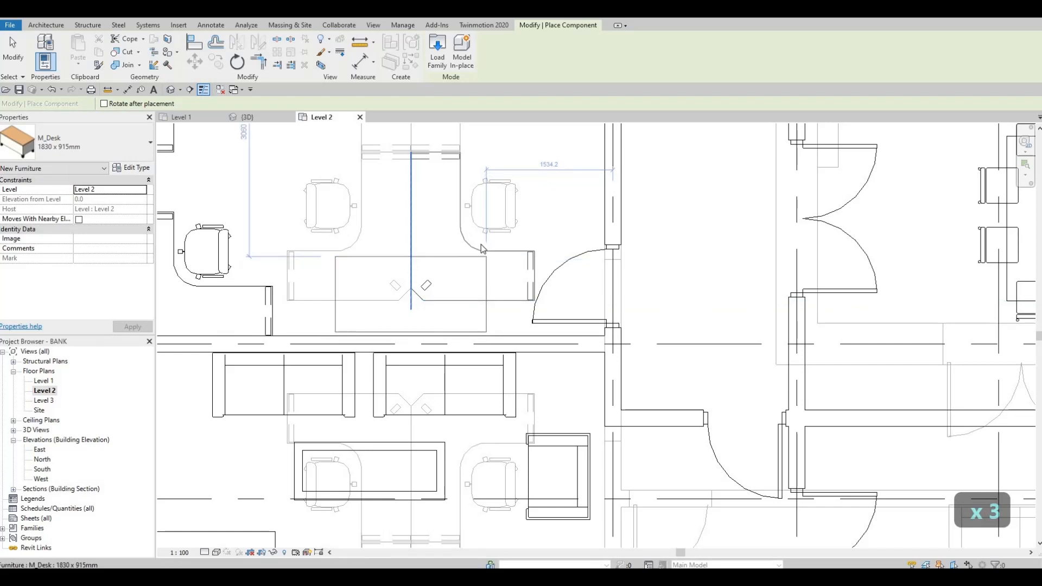
key(Escape)
scroll(407, 254, down, 1)
key(Escape)
Step: Place an M_Chair-Executive centred on the upper side of the lower desk, rotated to face it
click(486, 229)
key(c)
key(s)
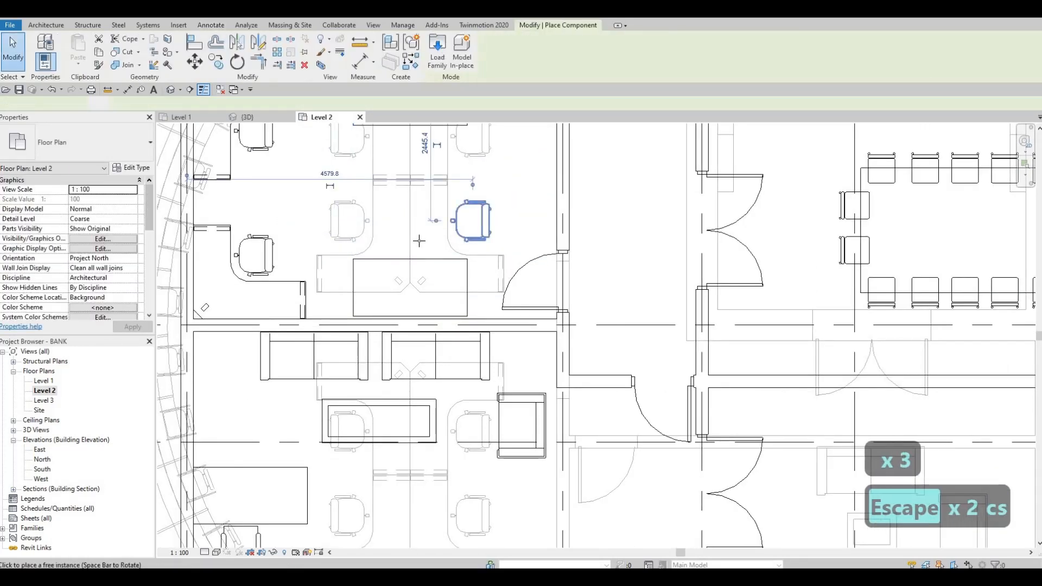
key(space)
key(space)
key(space)
key(space)
key(space)
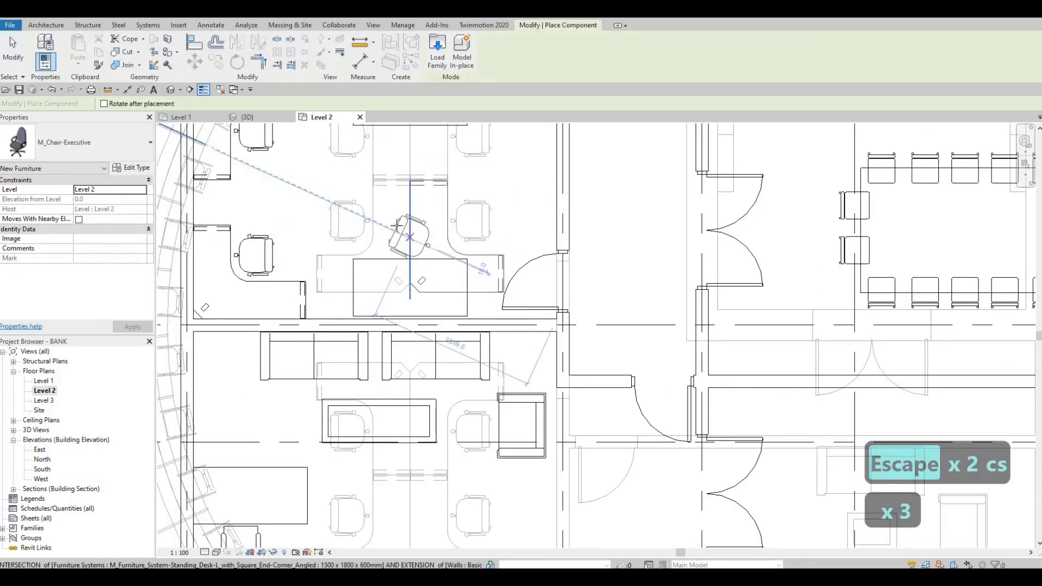
key(space)
key(space)
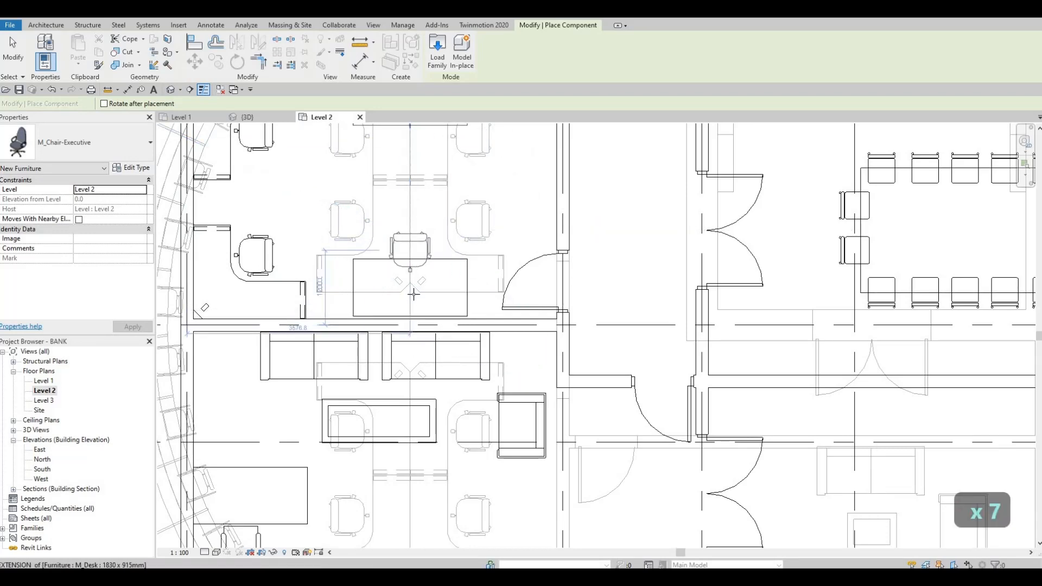
click(411, 251)
Step: Place another M_Chair-Executive centred below the upper desk, rotated to face the upper wall
middle_drag(417, 214, 410, 358)
key(space)
key(space)
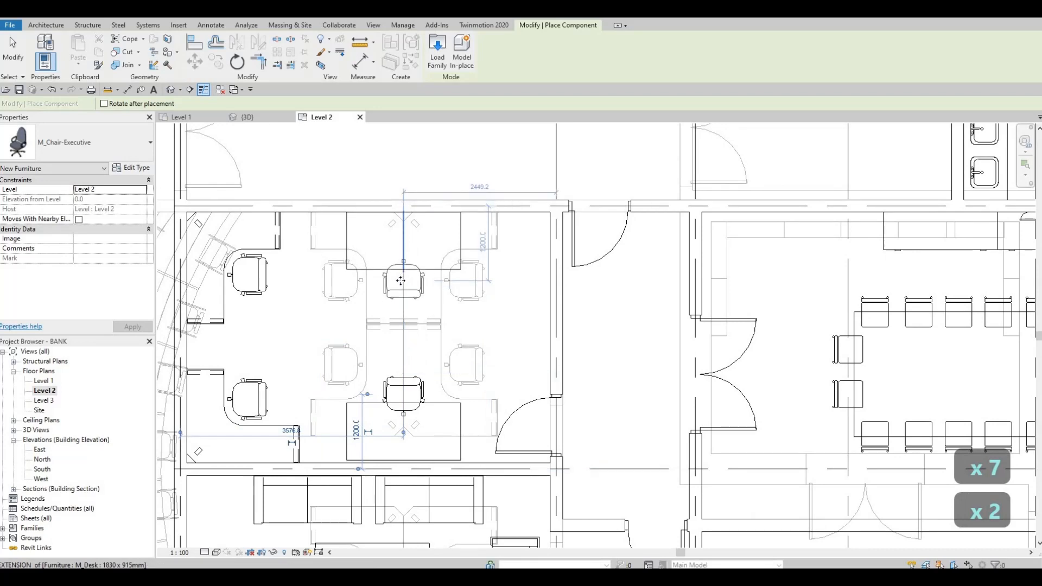
click(402, 288)
scroll(402, 287, down, 5)
key(Escape)
key(Escape)
key(Escape)
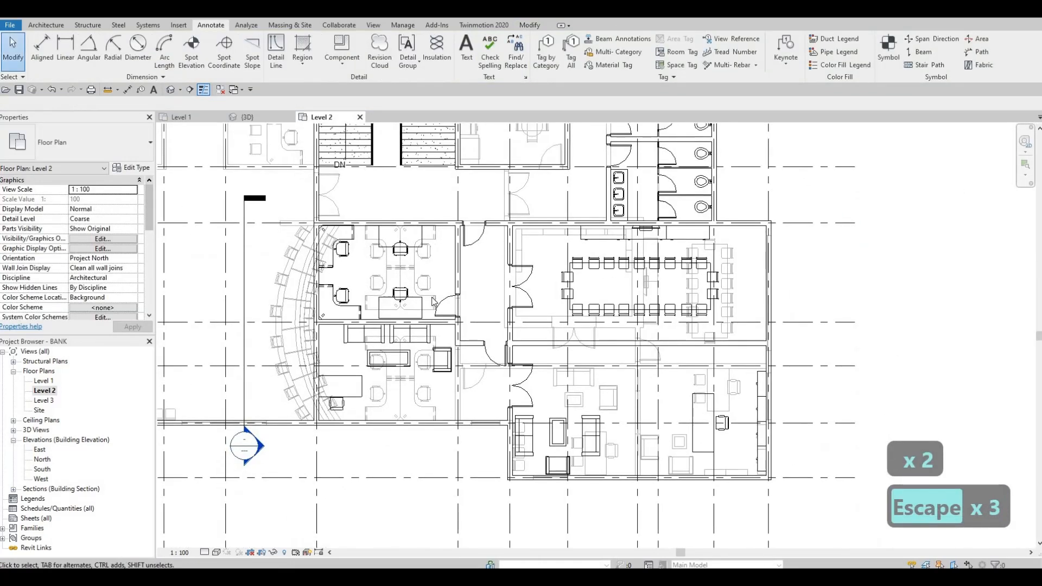
Step: Place a copy of the 1500 x 1800 x 600mm L-shaped standing desk in the upper-left corner of the room beside the staircase
middle_drag(476, 297, 491, 322)
scroll(493, 332, down, 1)
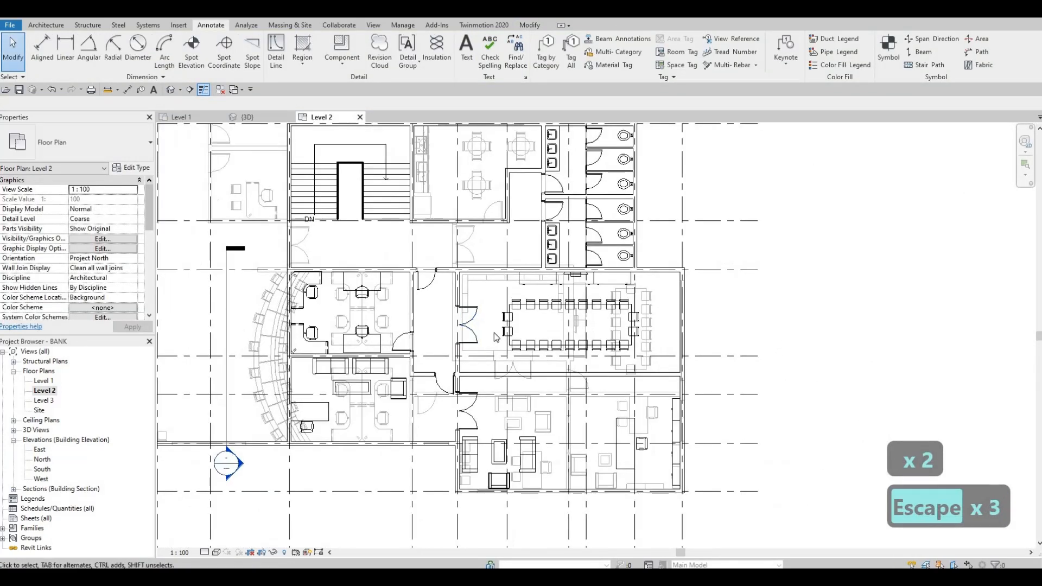
middle_drag(449, 187, 450, 237)
scroll(450, 237, up, 3)
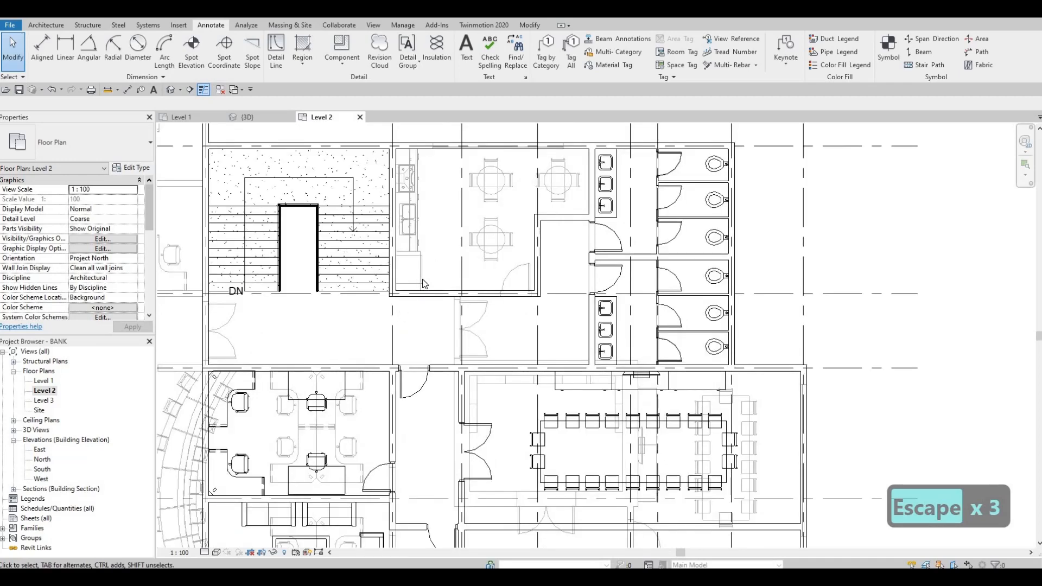
middle_drag(295, 437, 307, 403)
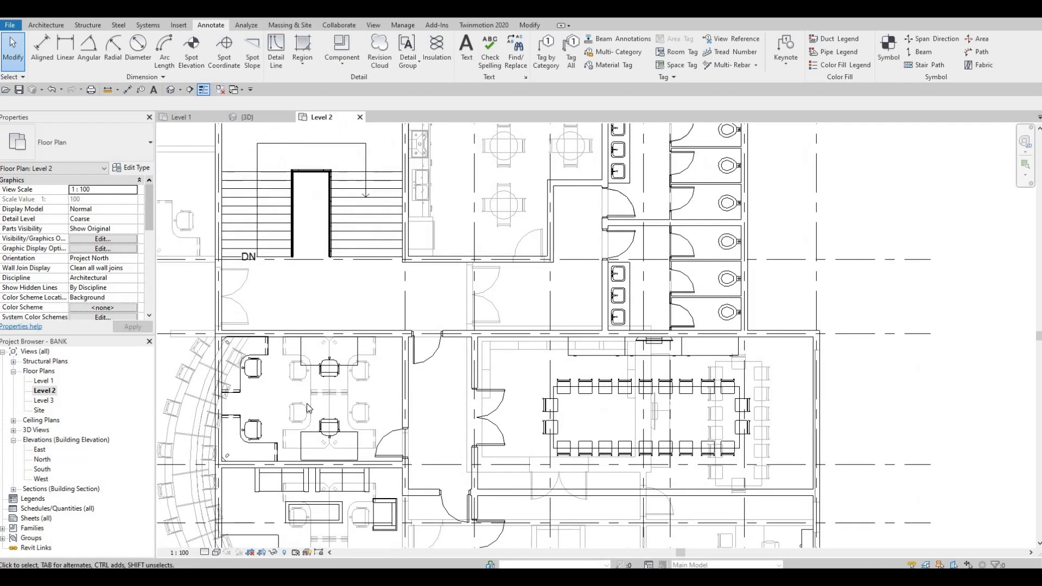
key(Escape)
click(315, 388)
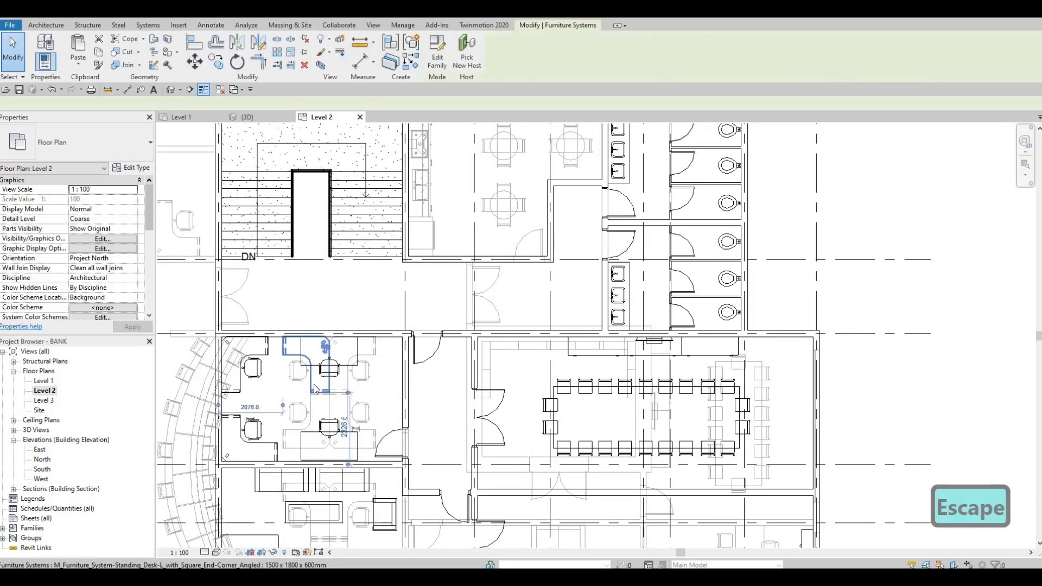
key(c)
key(s)
scroll(442, 242, up, 4)
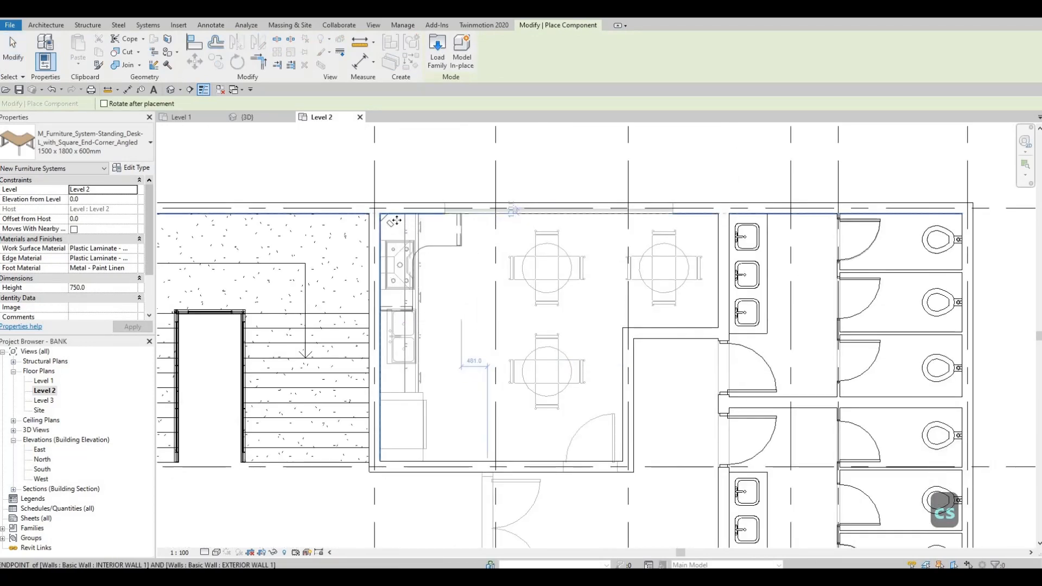
scroll(394, 220, down, 3)
key(Escape)
key(Escape)
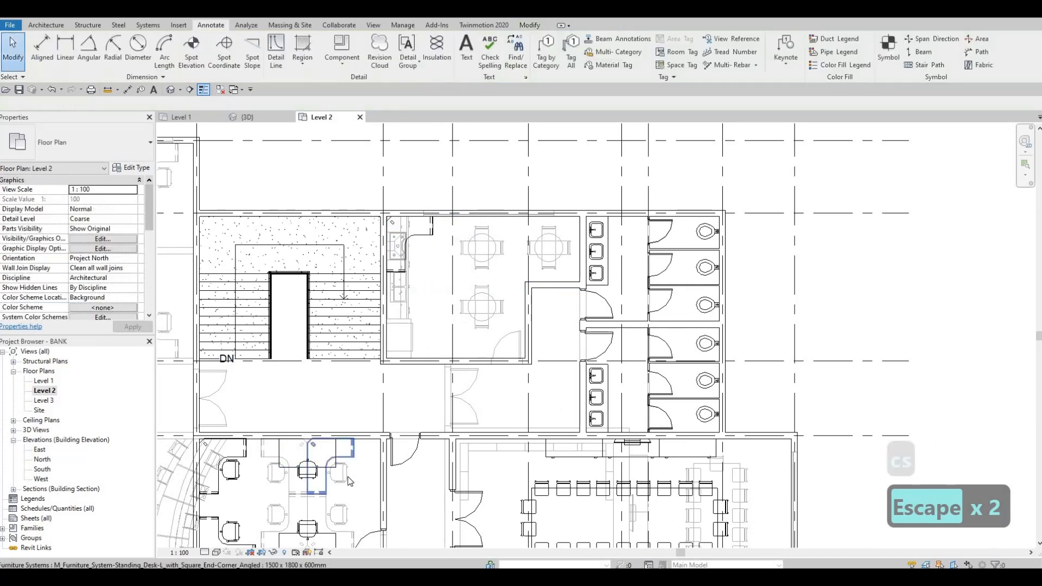
Step: Place an M_Chair-Executive at the L-shaped desk in the room beside the staircase
click(350, 476)
key(c)
key(s)
scroll(436, 232, up, 5)
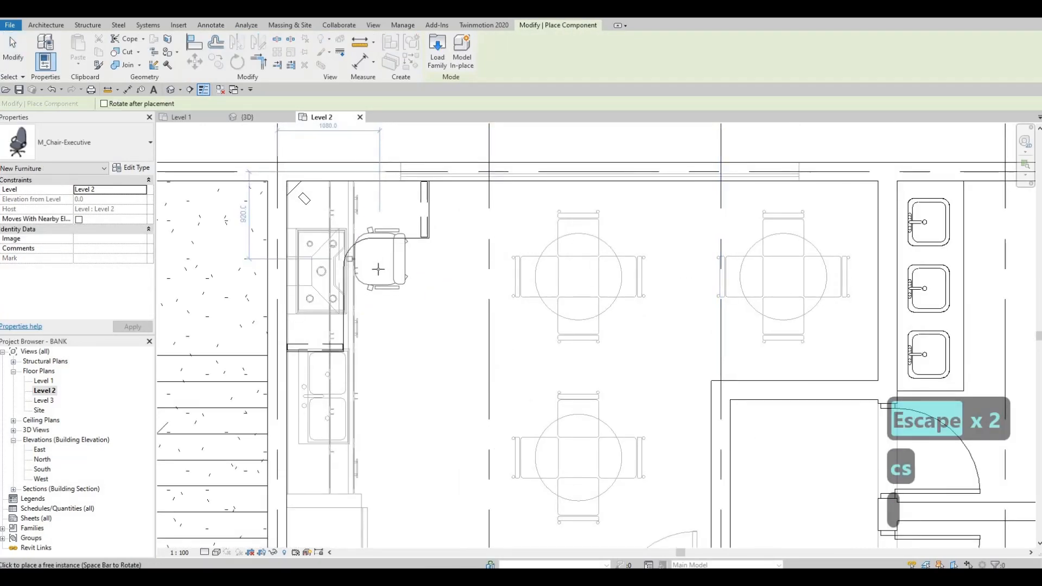
scroll(378, 269, down, 5)
key(Escape)
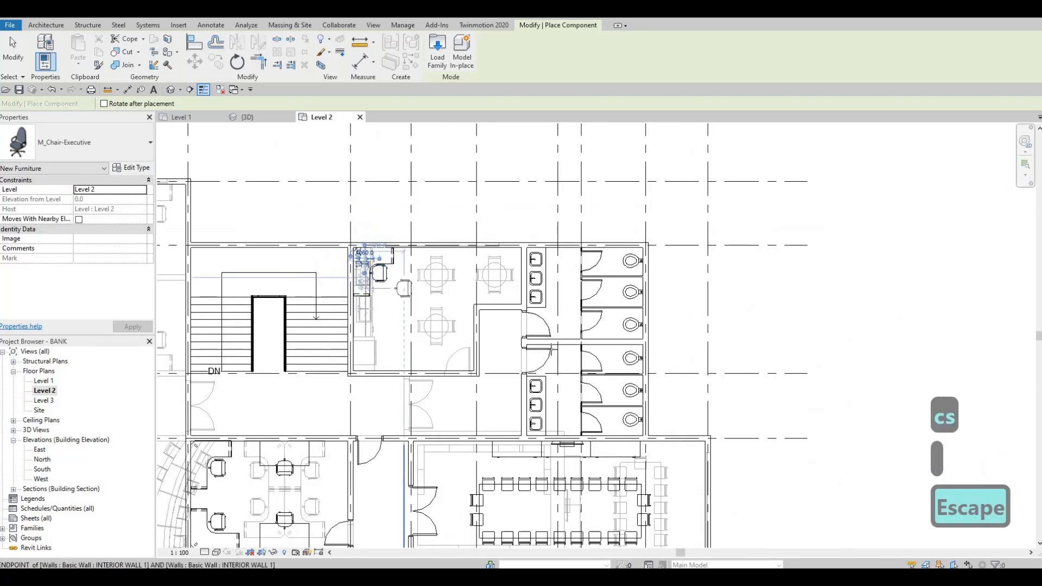
Step: Place M_Shelving 0915 x 0254 x 1830mm units along the staircase-side wall, below the L-shaped desk in the room beside the staircase
middle_drag(552, 350, 538, 147)
scroll(538, 148, down, 1)
key(Escape)
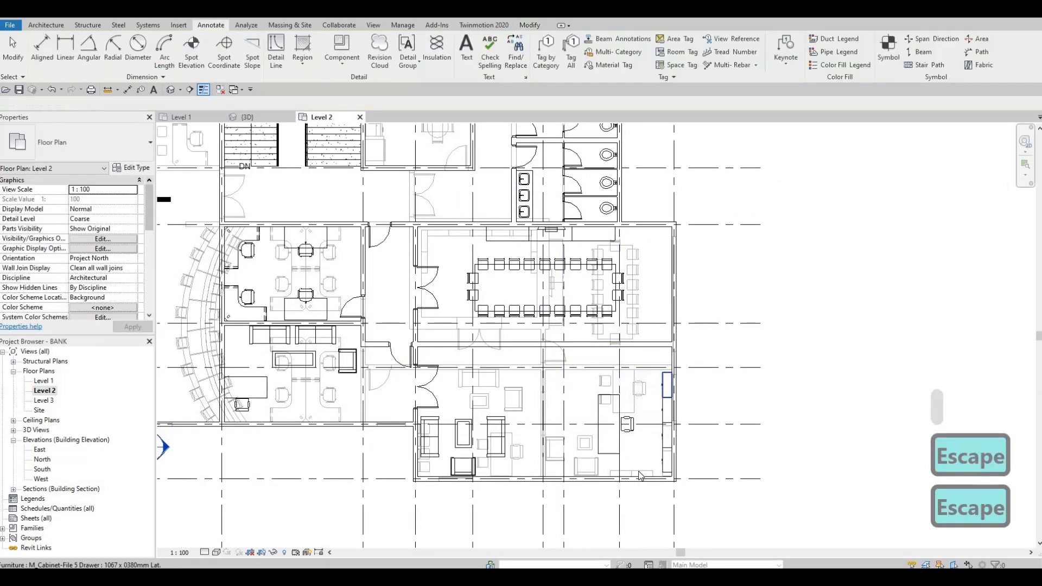
key(c)
key(s)
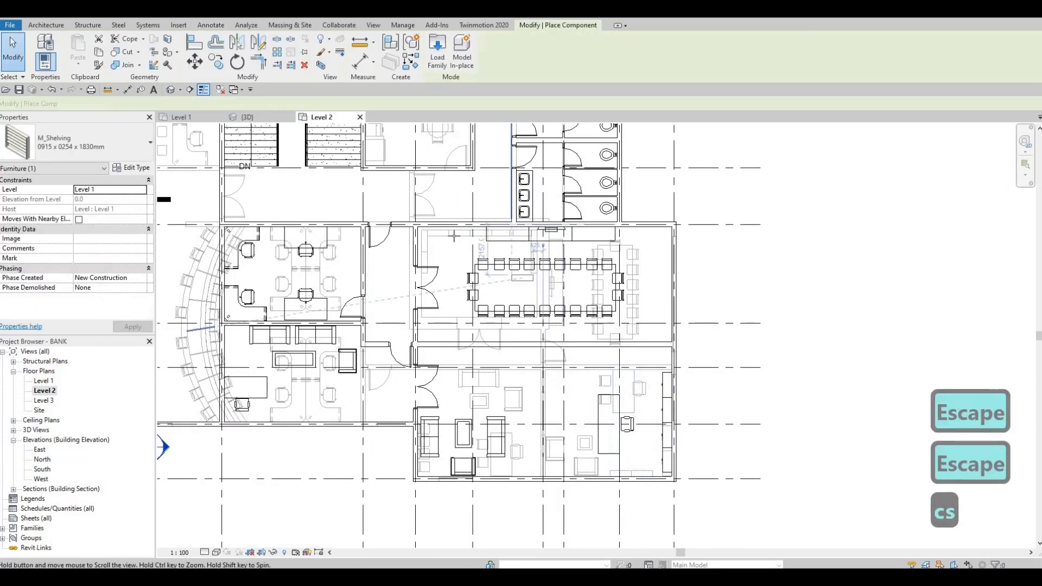
scroll(411, 258, up, 4)
scroll(411, 258, up, 4)
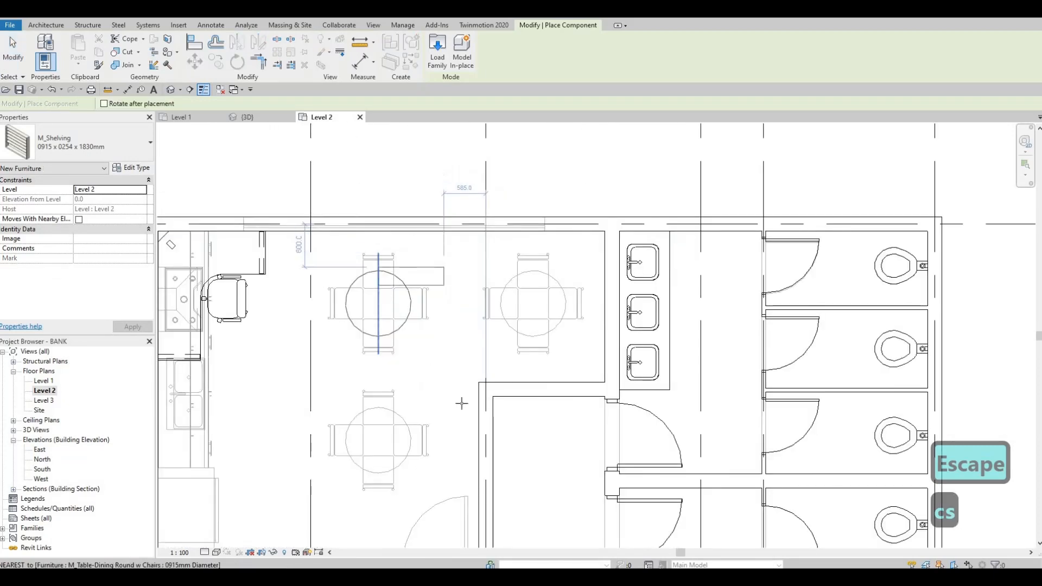
middle_drag(329, 440, 411, 243)
scroll(411, 243, down, 1)
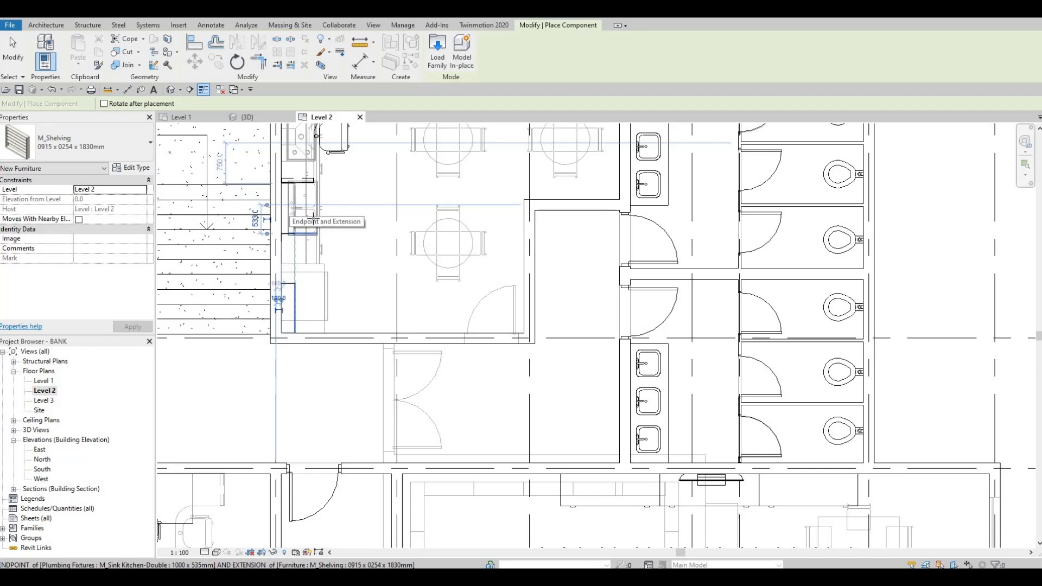
scroll(517, 308, down, 2)
key(Escape)
key(Escape)
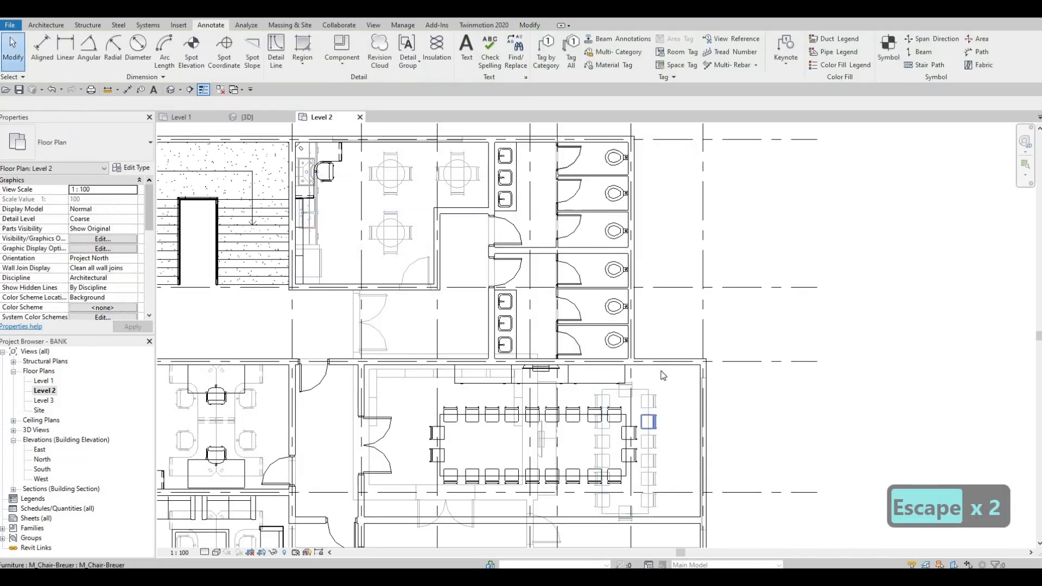
Step: Place two M_Cabinet-File 5 Drawer 1067 x 0380mm Lat. cabinets side by side against the lower wall of the room beside the staircase
middle_drag(663, 374, 636, 198)
key(c)
key(s)
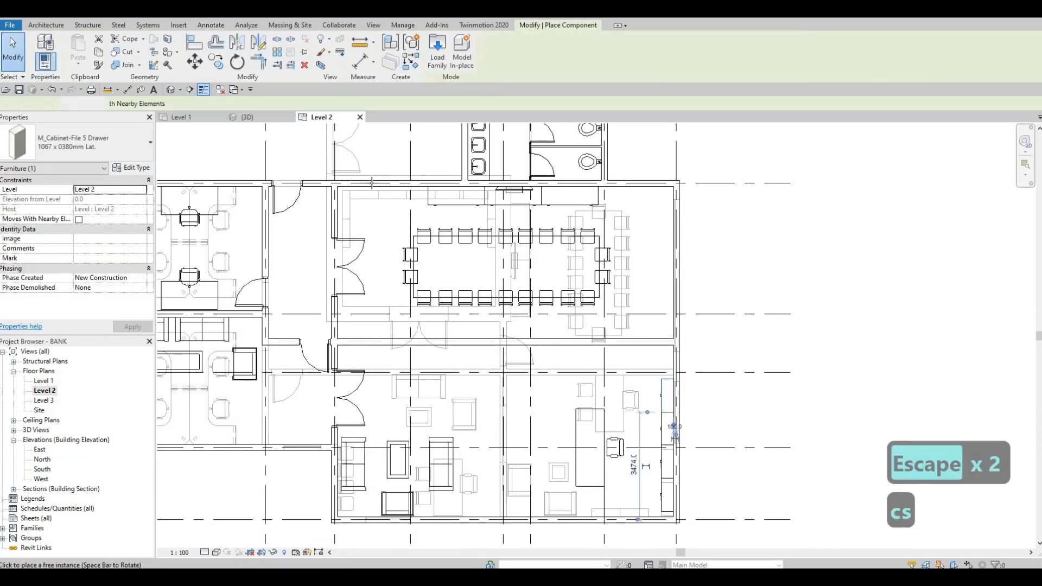
middle_drag(322, 91, 318, 177)
scroll(317, 176, up, 3)
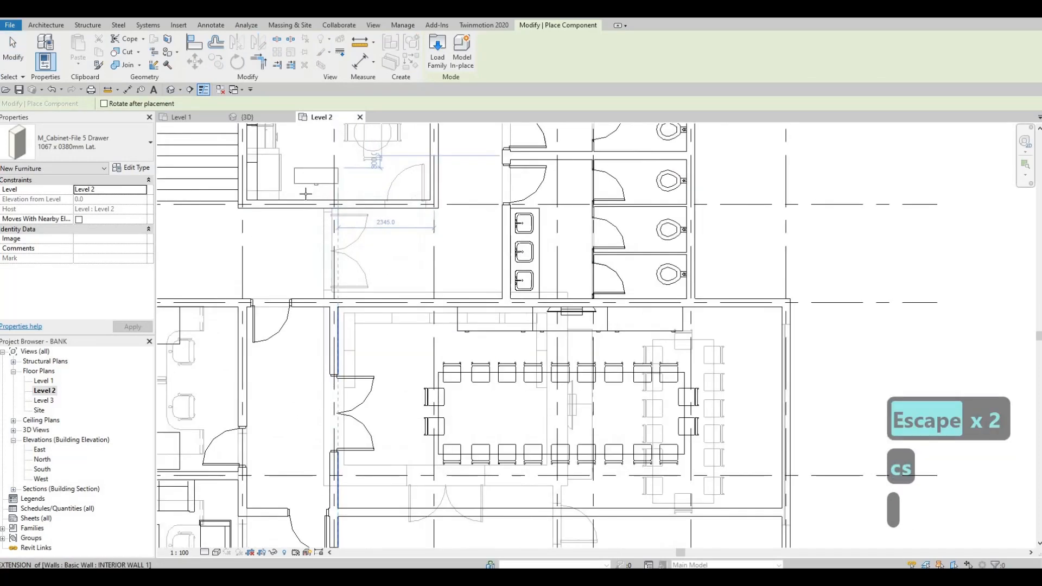
key(c)
key(s)
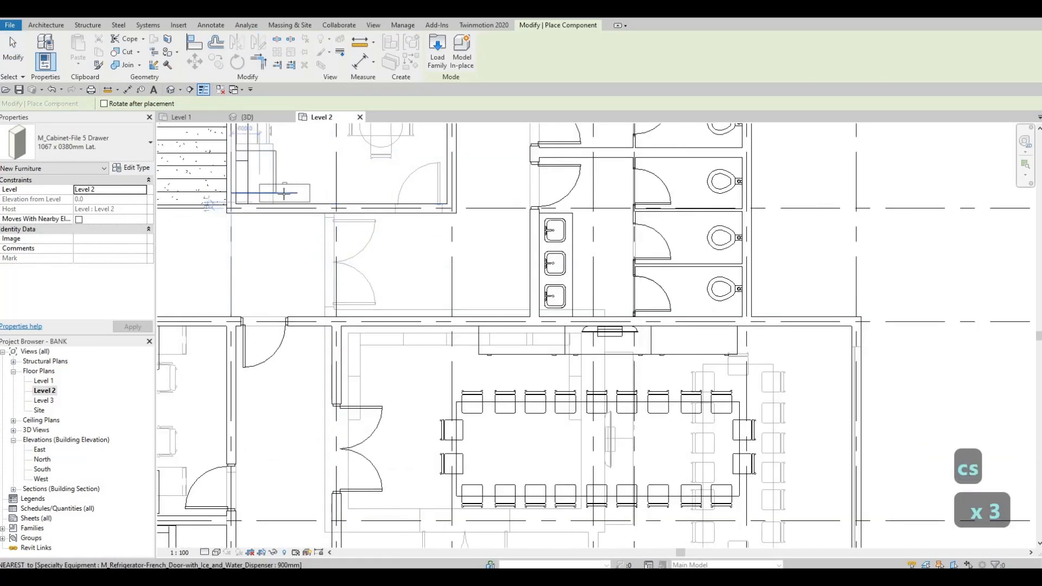
scroll(330, 193, up, 4)
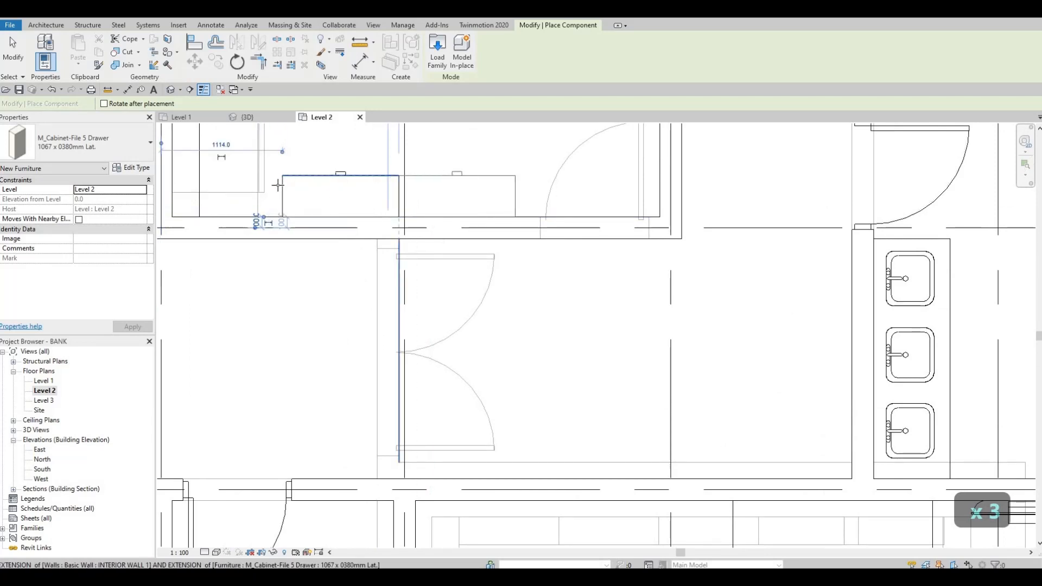
scroll(360, 237, down, 2)
key(Escape)
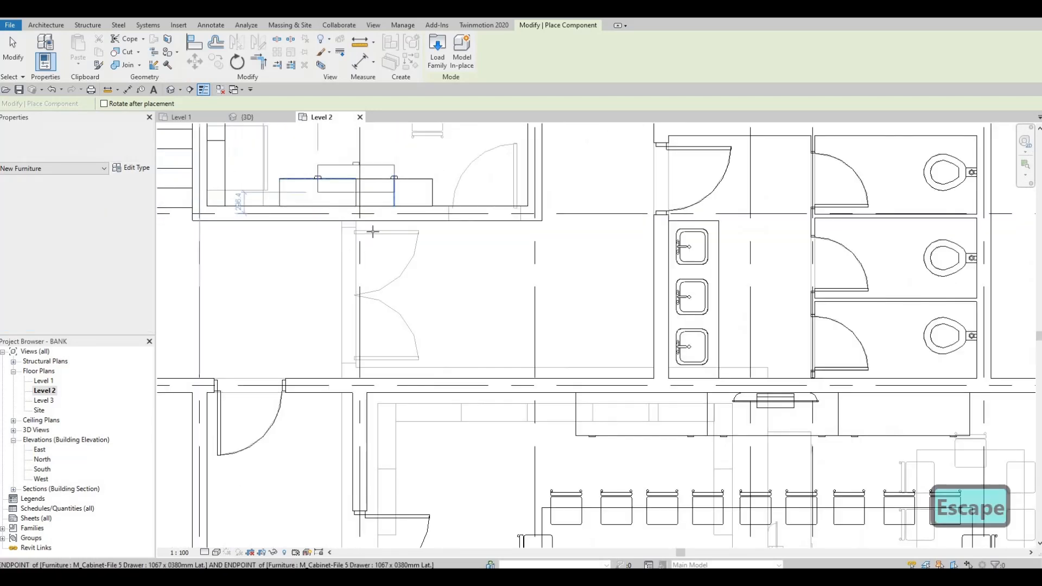
middle_drag(374, 230, 385, 268)
scroll(387, 270, down, 2)
scroll(408, 287, down, 1)
key(Escape)
key(Escape)
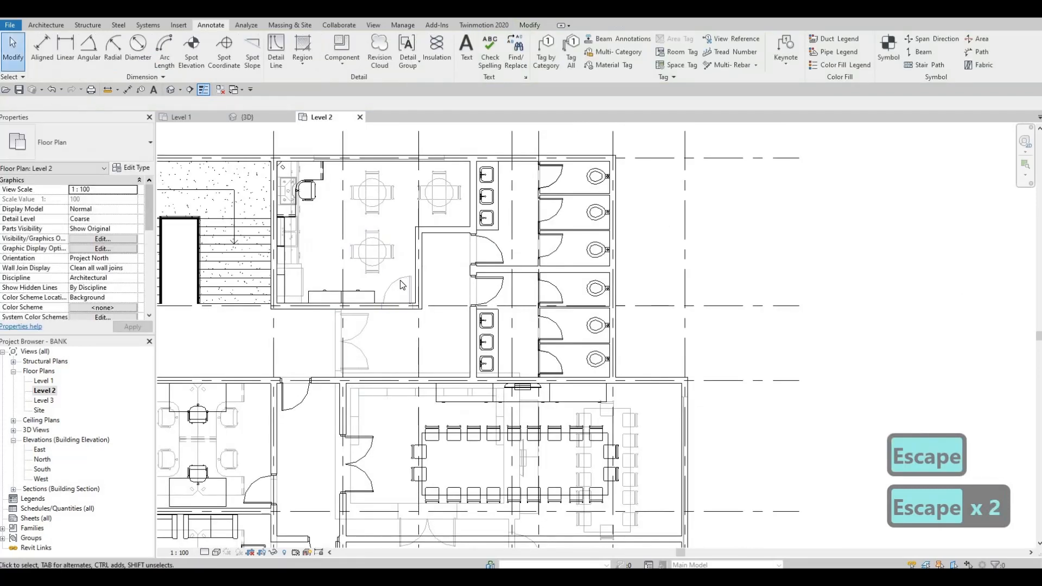
Step: Place an M_Door-Passage-Single-One_Lite 900 x 2000mm door in the same room's lower wall, over the underlay door near the lower-right corner
click(403, 284)
key(c)
key(s)
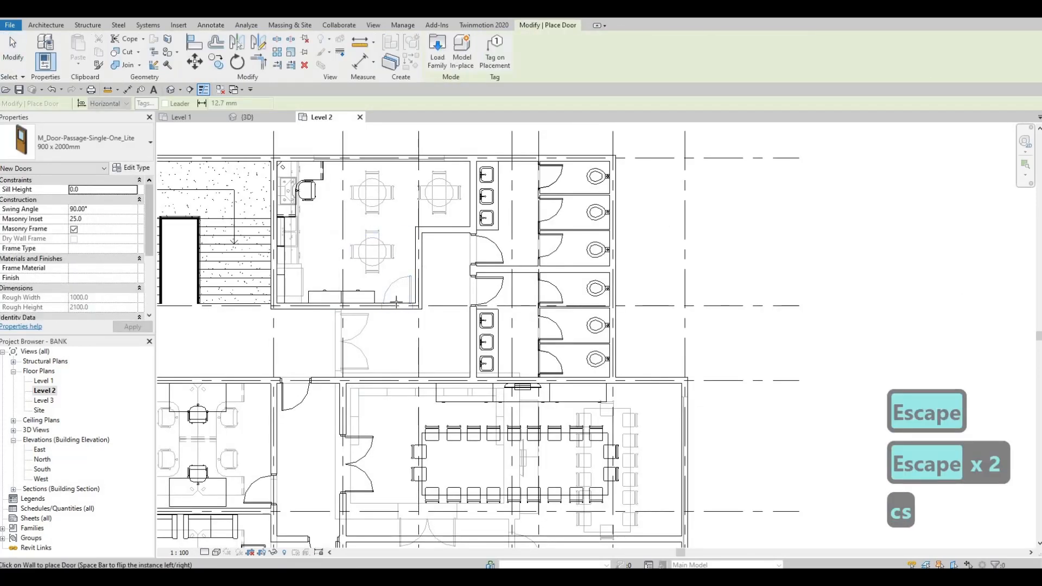
scroll(436, 235, down, 2)
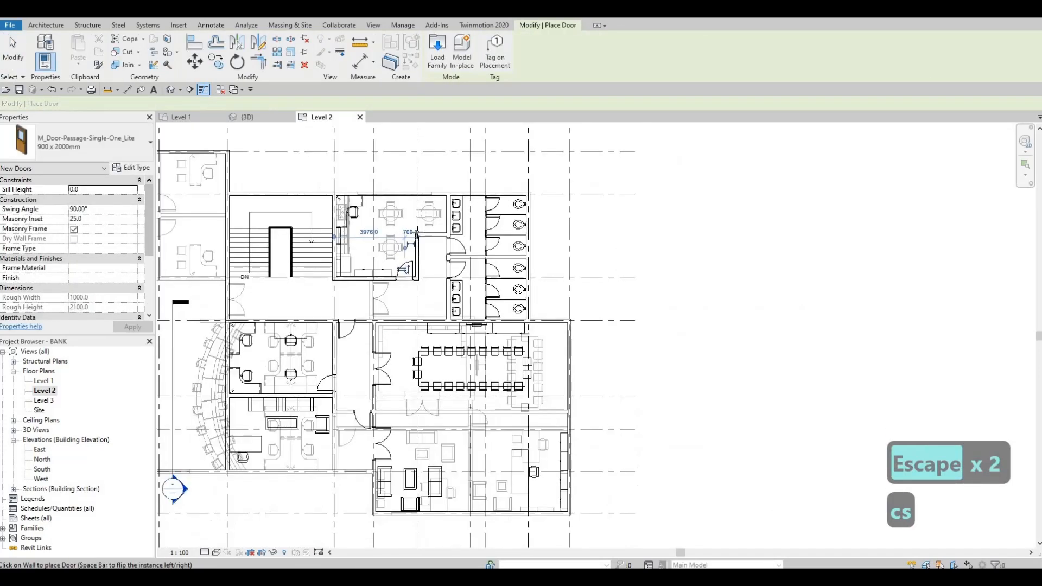
middle_drag(436, 235, 476, 193)
key(Escape)
middle_drag(414, 312, 521, 320)
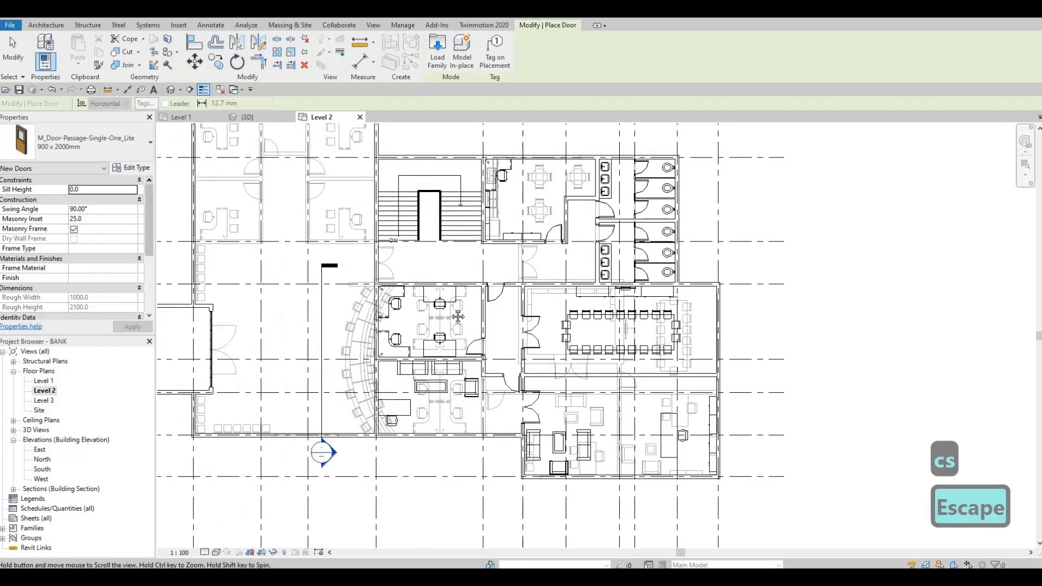
Step: Set the underlay base level of the Level 2 floor plan to None
scroll(484, 300, down, 1)
middle_drag(304, 193, 301, 219)
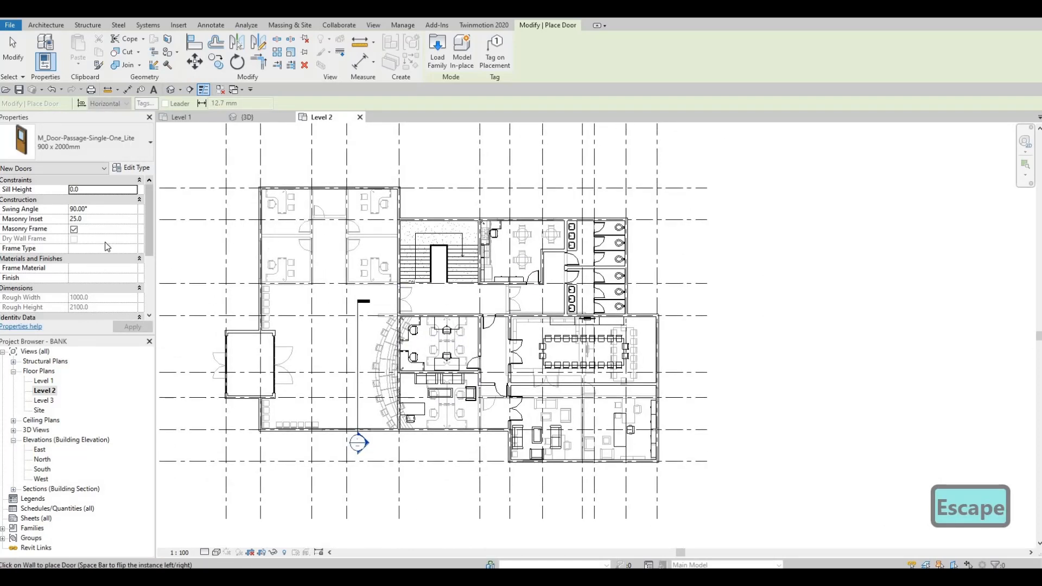
scroll(93, 250, down, 4)
key(Escape)
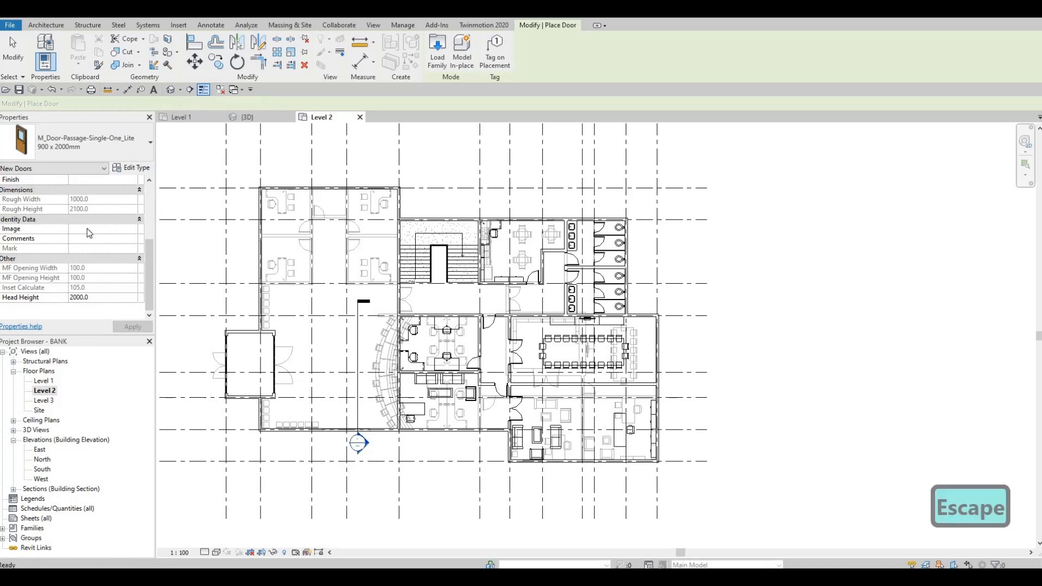
key(Escape)
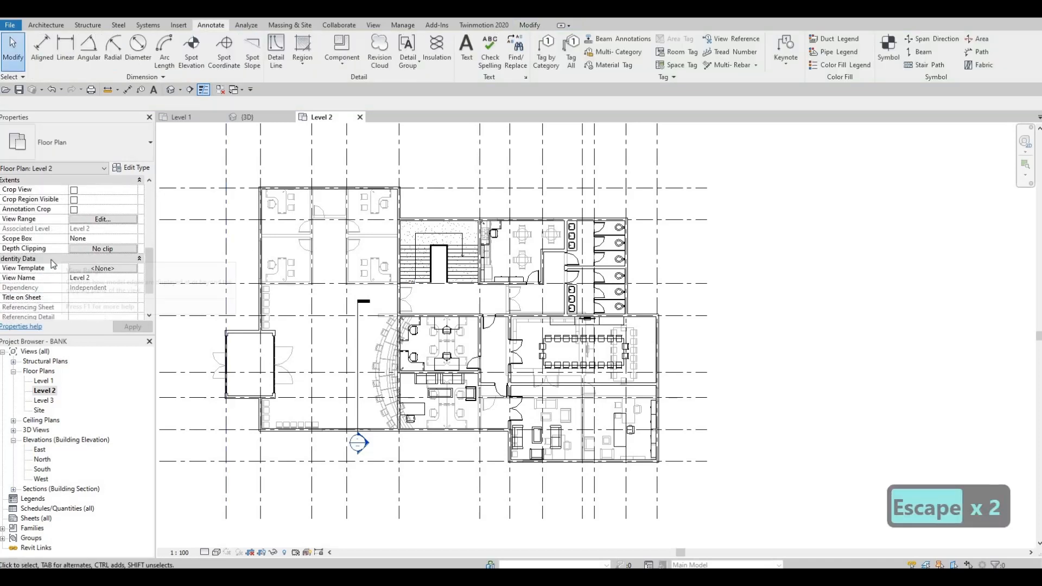
scroll(53, 262, down, 2)
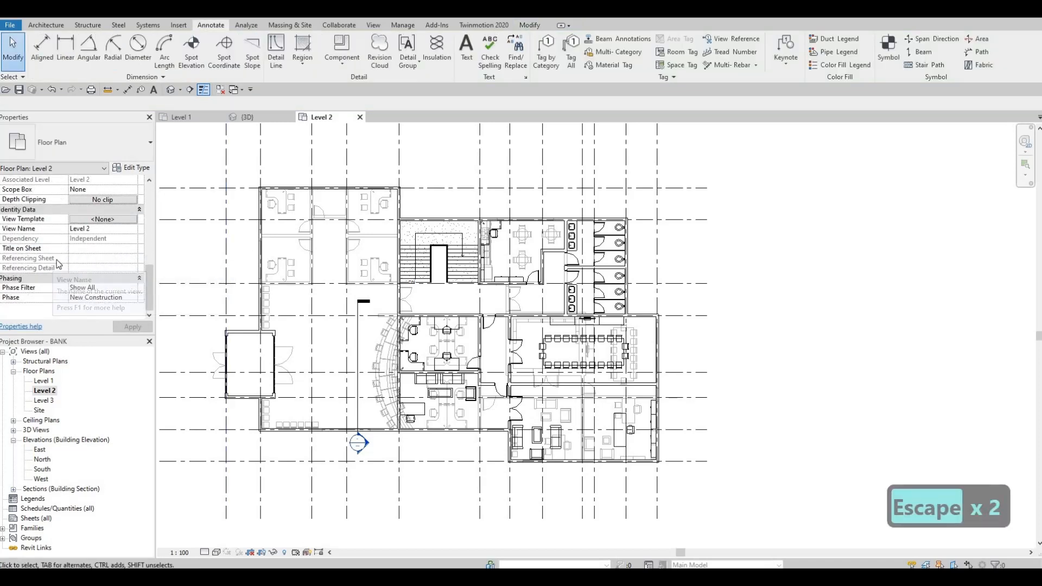
scroll(56, 260, up, 4)
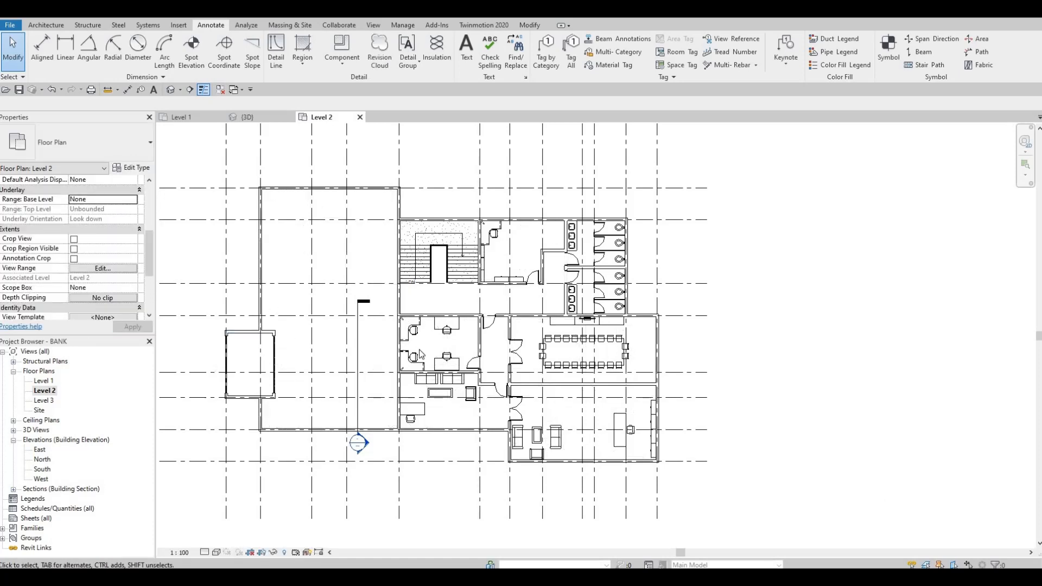
key(Escape)
key(Escape)
Step: Examine the Level 2 furniture layout, including the offices, boardroom, lounge areas and the room beside the staircase
middle_drag(534, 256, 534, 194)
key(Escape)
scroll(513, 264, up, 4)
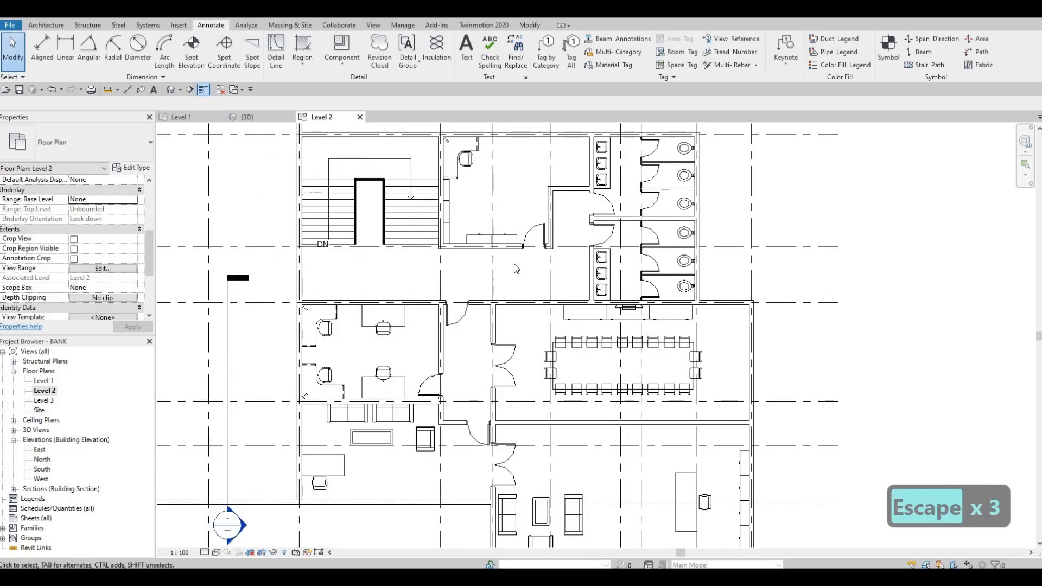
scroll(417, 257, down, 4)
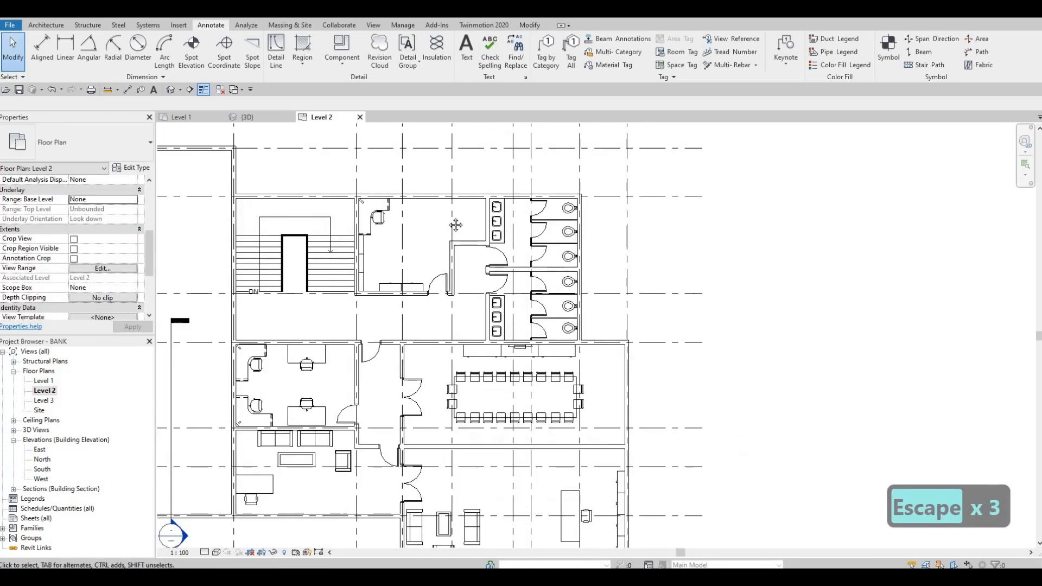
scroll(418, 314, down, 3)
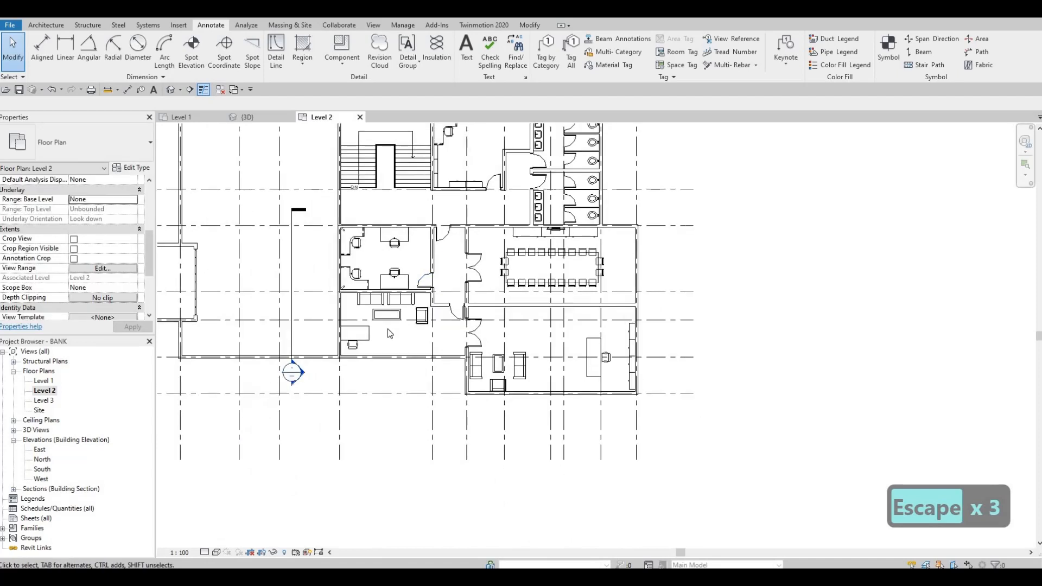
middle_drag(479, 236, 475, 270)
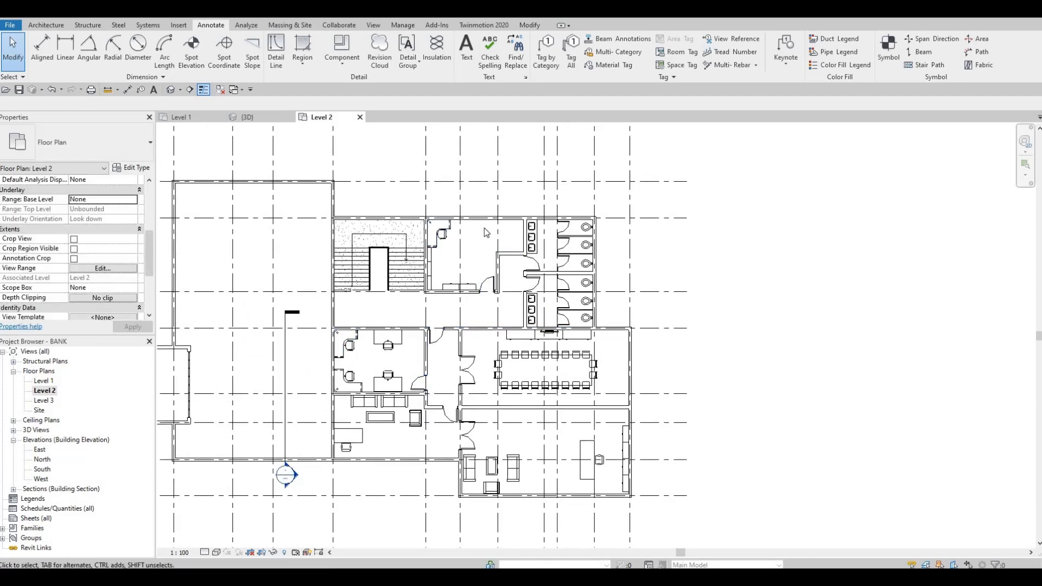
middle_drag(422, 387, 396, 283)
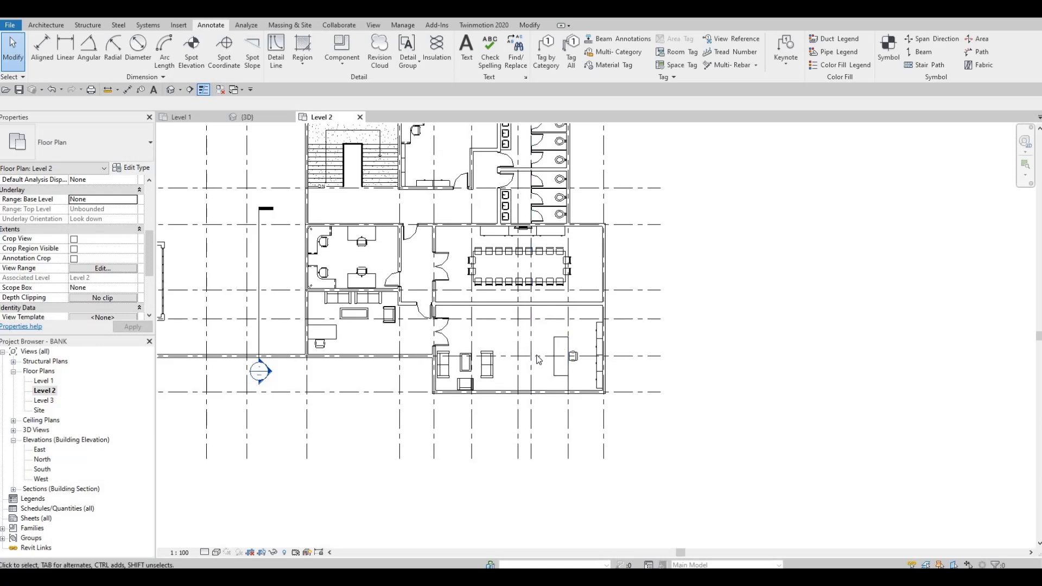
scroll(538, 359, up, 5)
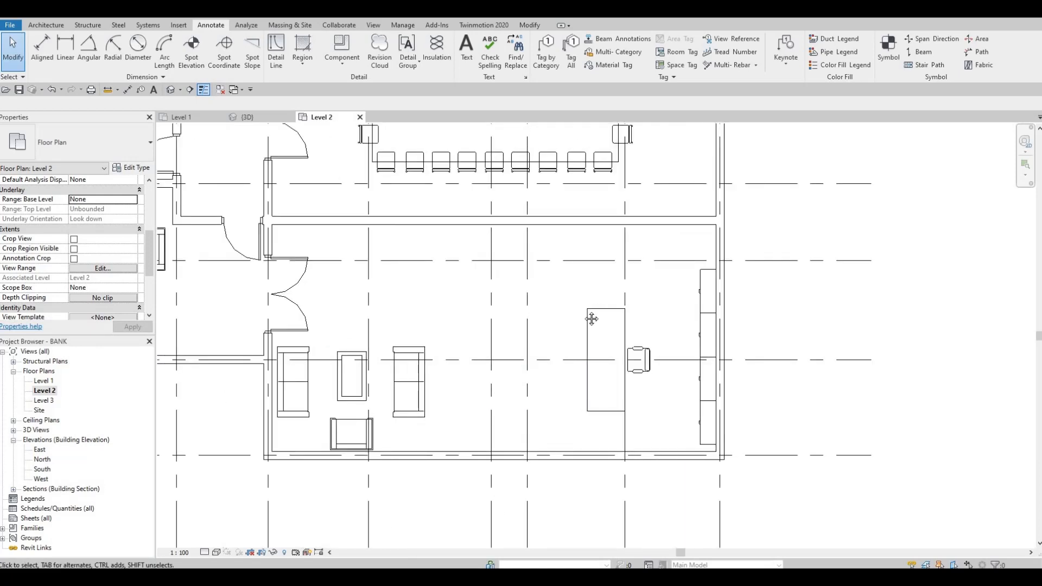
scroll(593, 308, down, 4)
middle_drag(591, 319, 534, 347)
scroll(562, 342, down, 1)
scroll(532, 345, down, 2)
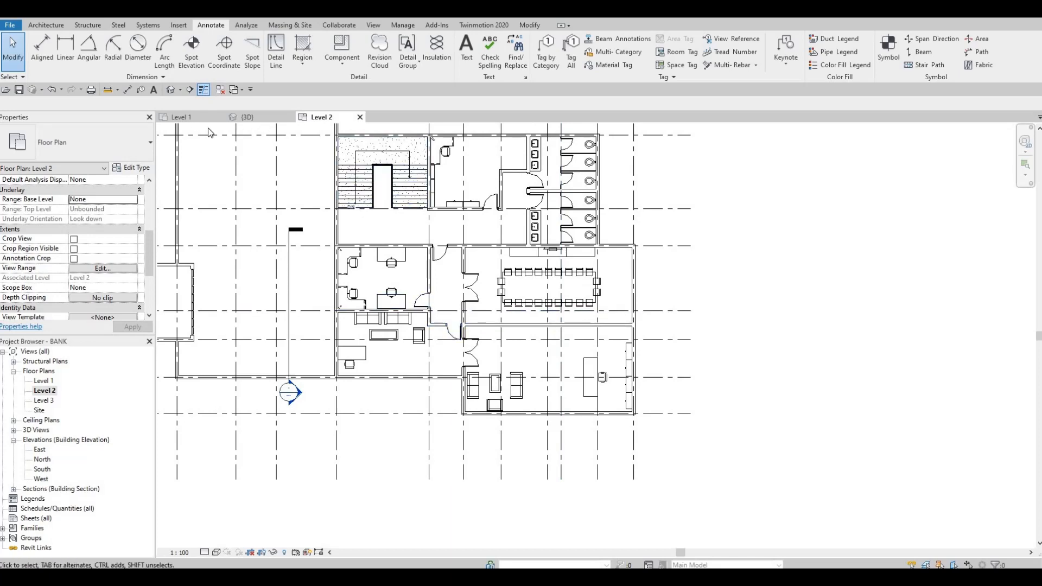
Step: Open the Level 1 floor plan and examine the furnished lower offices and the workstations behind the curved counter
click(182, 117)
middle_drag(562, 315, 329, 228)
scroll(328, 228, down, 5)
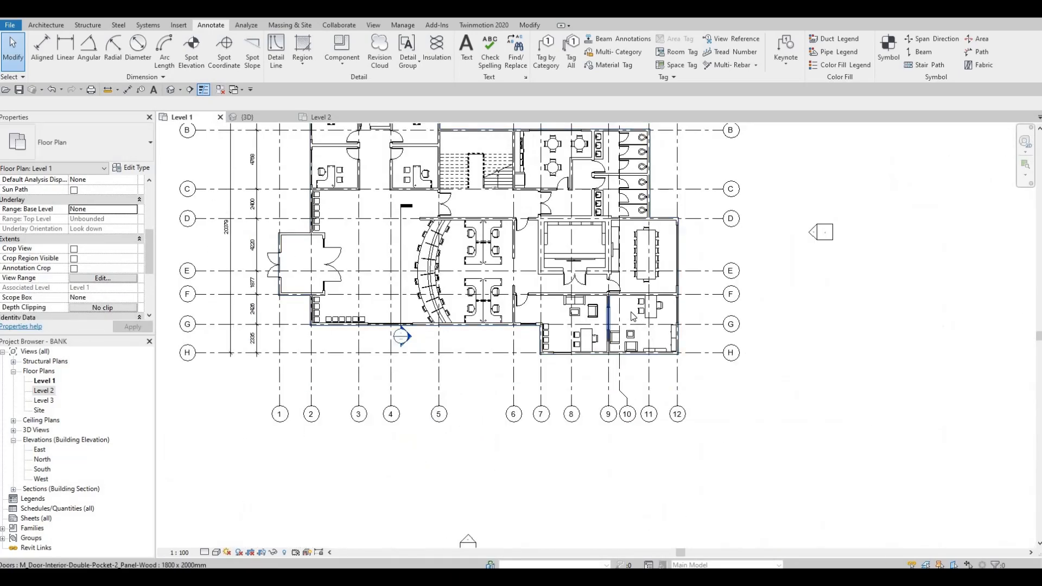
scroll(618, 313, up, 4)
scroll(499, 320, up, 1)
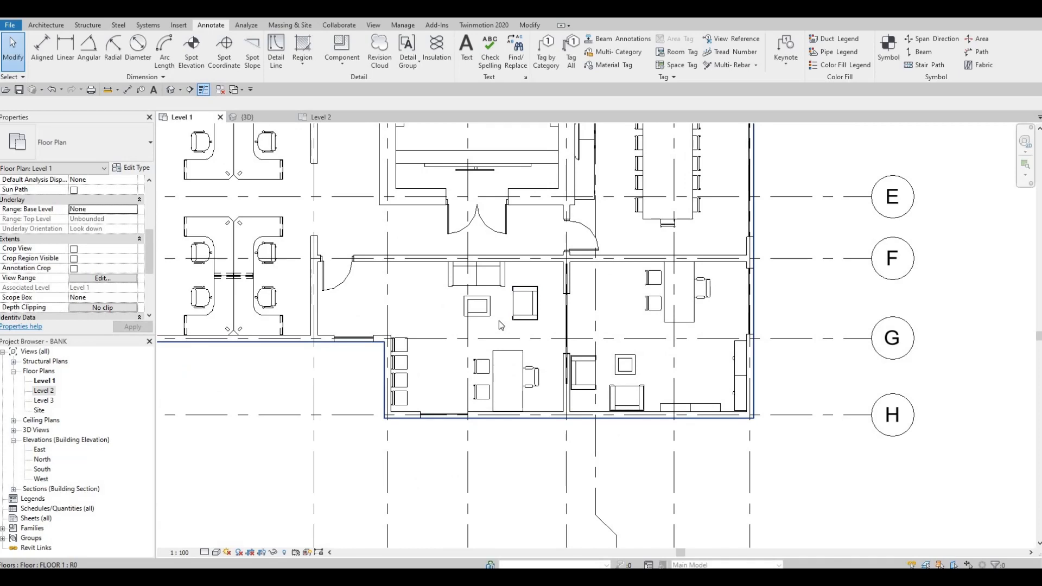
scroll(500, 321, down, 2)
middle_drag(449, 348, 459, 408)
middle_drag(320, 258, 424, 277)
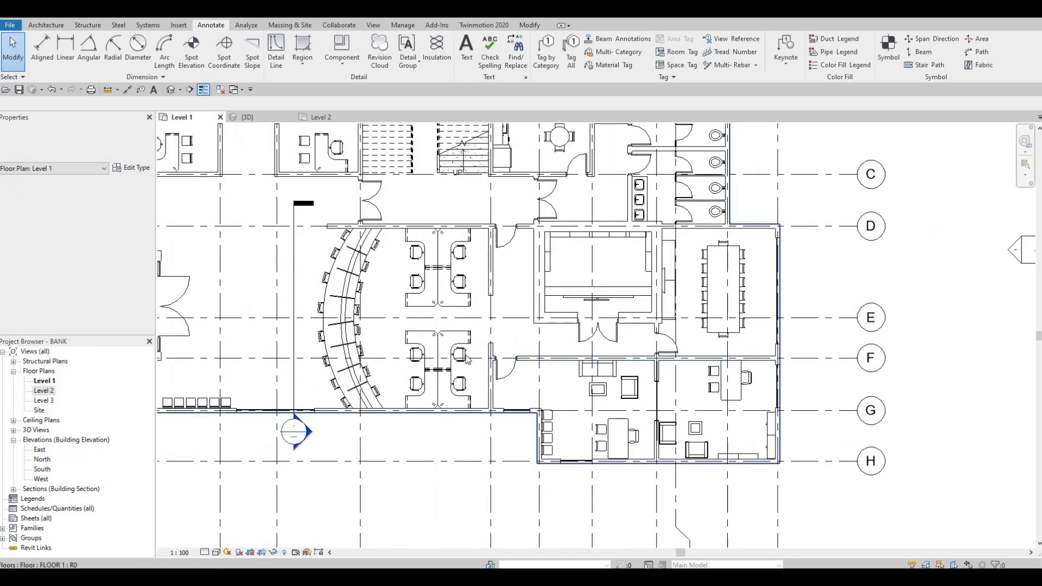
Step: Examine the Level 1 boardroom, dining area, toilets and upper offices for their furniture and doors
middle_drag(619, 318, 607, 349)
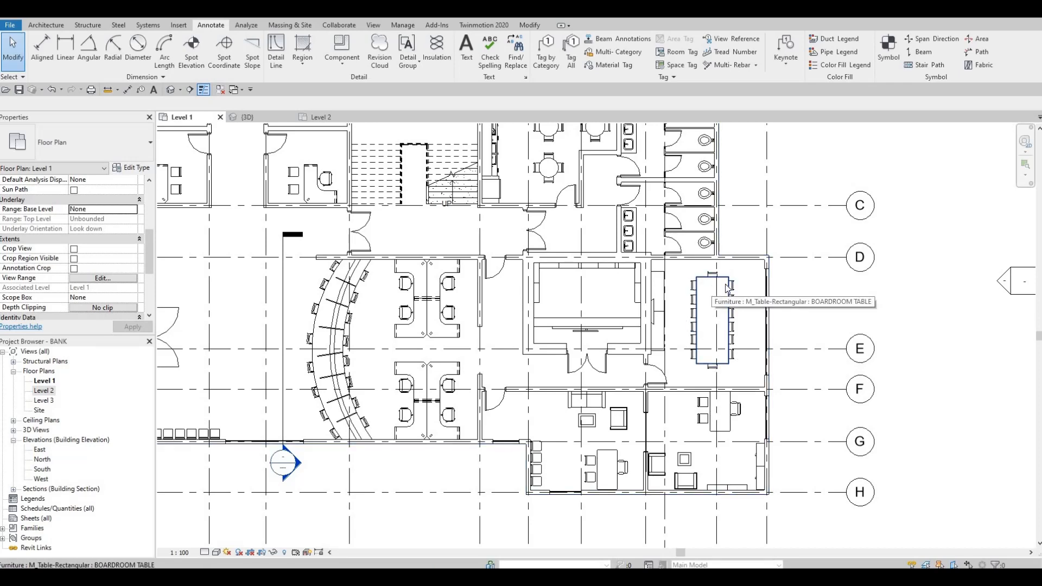
scroll(690, 347, down, 1)
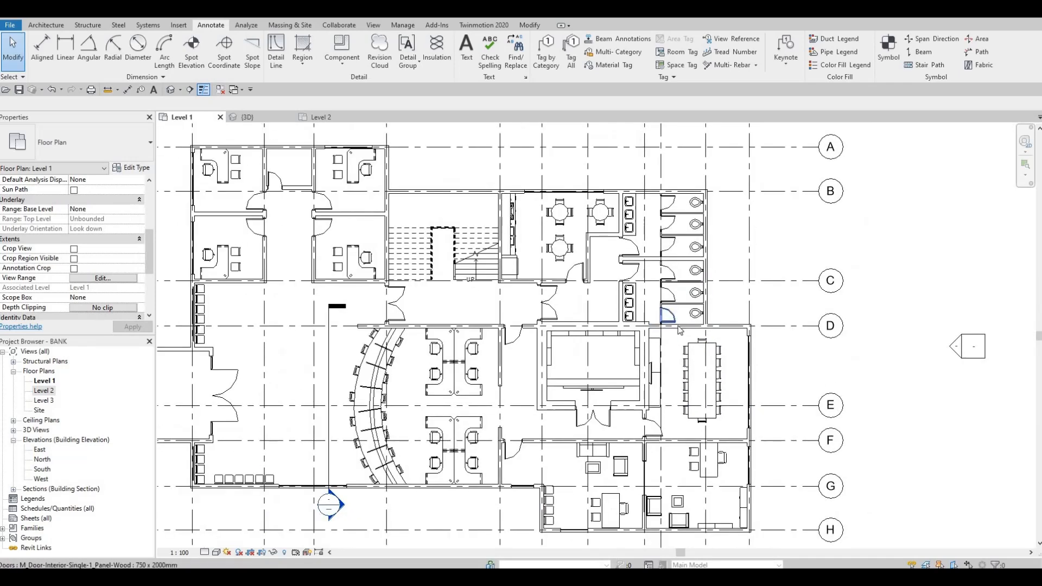
scroll(624, 202, up, 2)
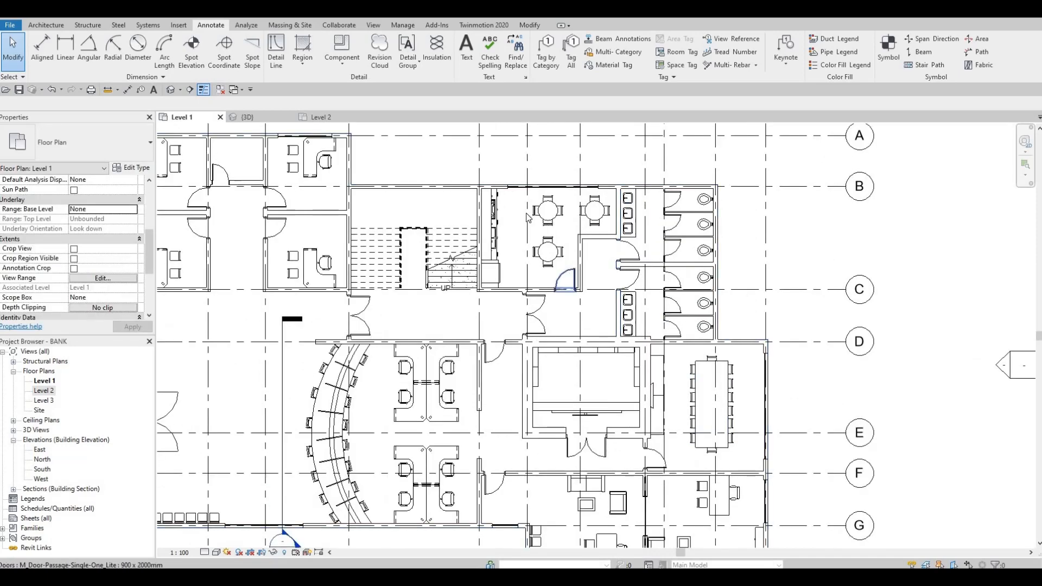
middle_drag(545, 252, 556, 220)
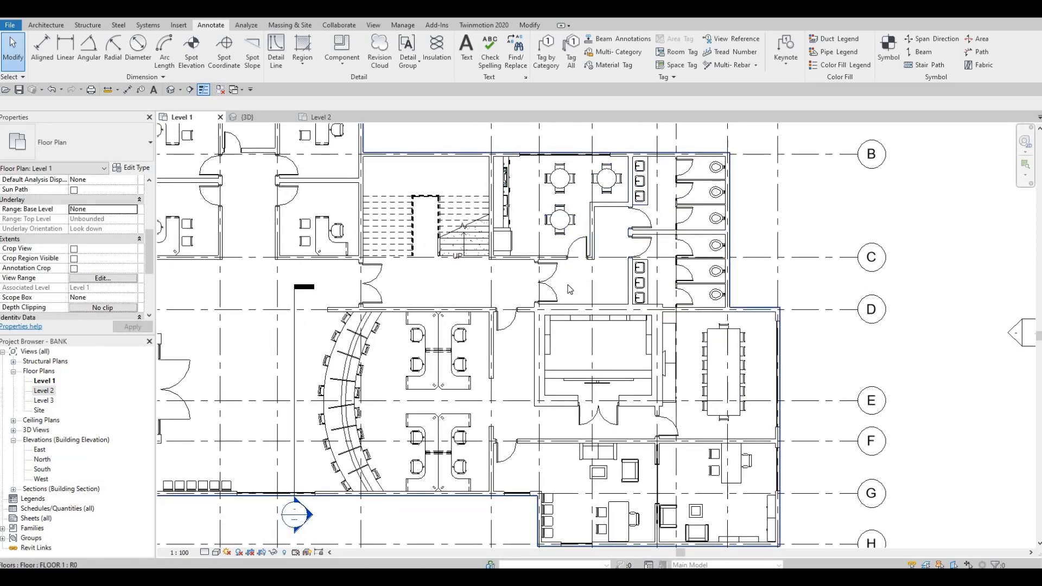
middle_drag(592, 262, 626, 190)
scroll(626, 200, down, 1)
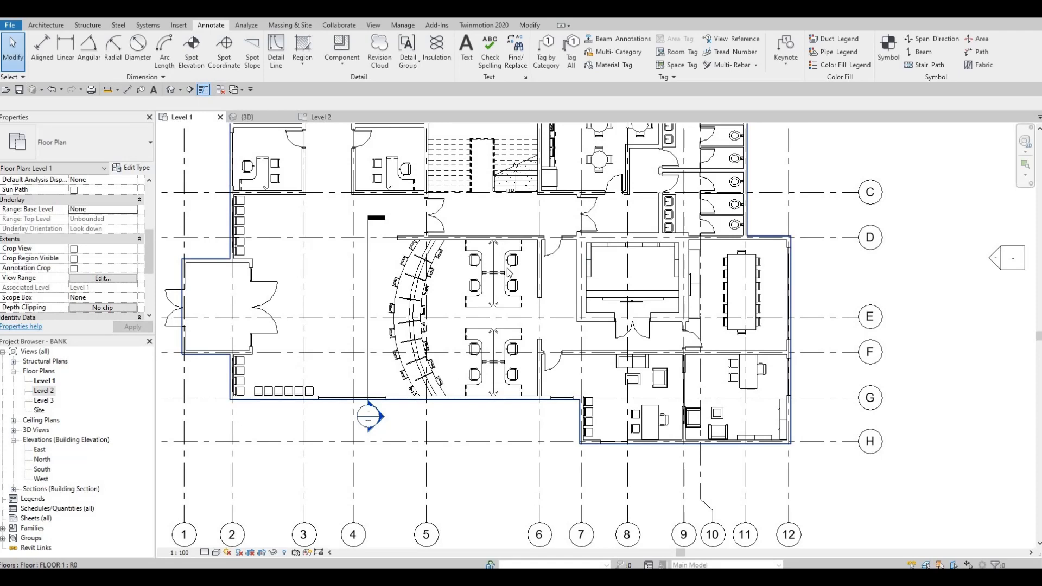
scroll(480, 258, up, 2)
middle_drag(480, 258, 593, 455)
scroll(592, 455, down, 1)
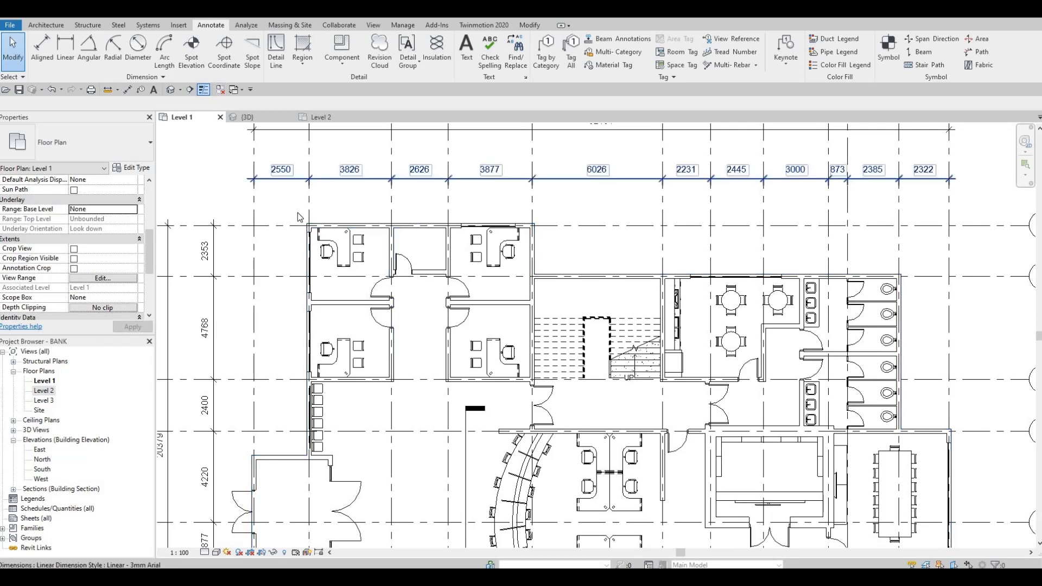
Step: Open the Level 2 floor plan and draw a Thin Lines detail line diagonally across the large empty area, from inner corner A/2 to G/5
click(322, 117)
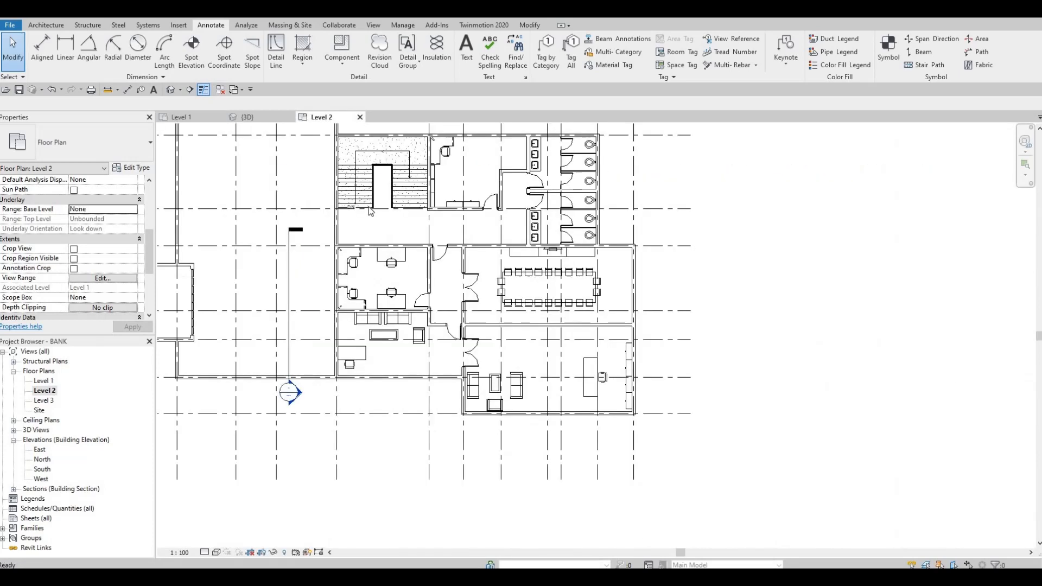
scroll(356, 190, down, 1)
middle_drag(377, 202, 478, 249)
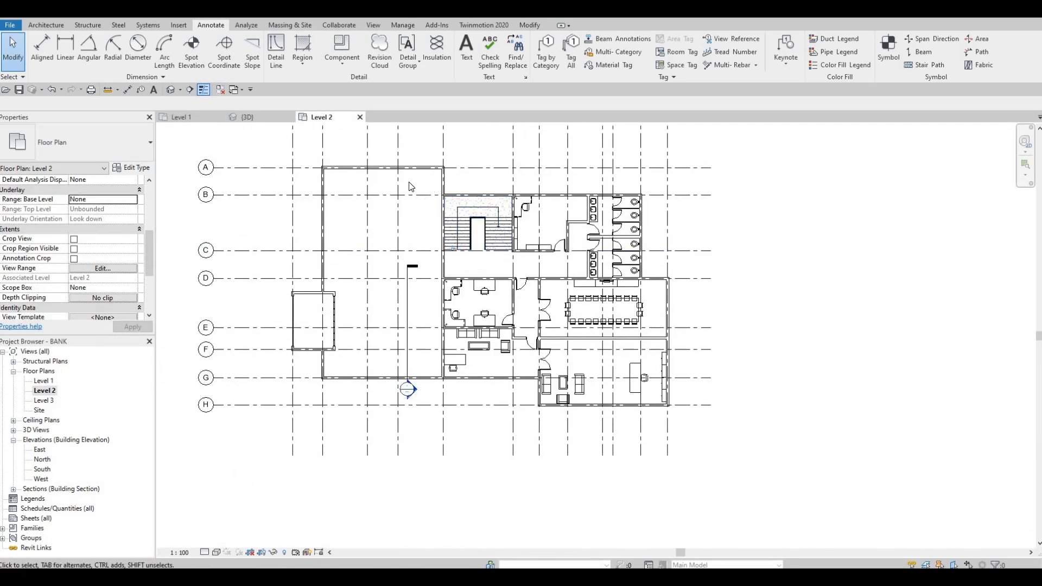
middle_drag(350, 167, 343, 185)
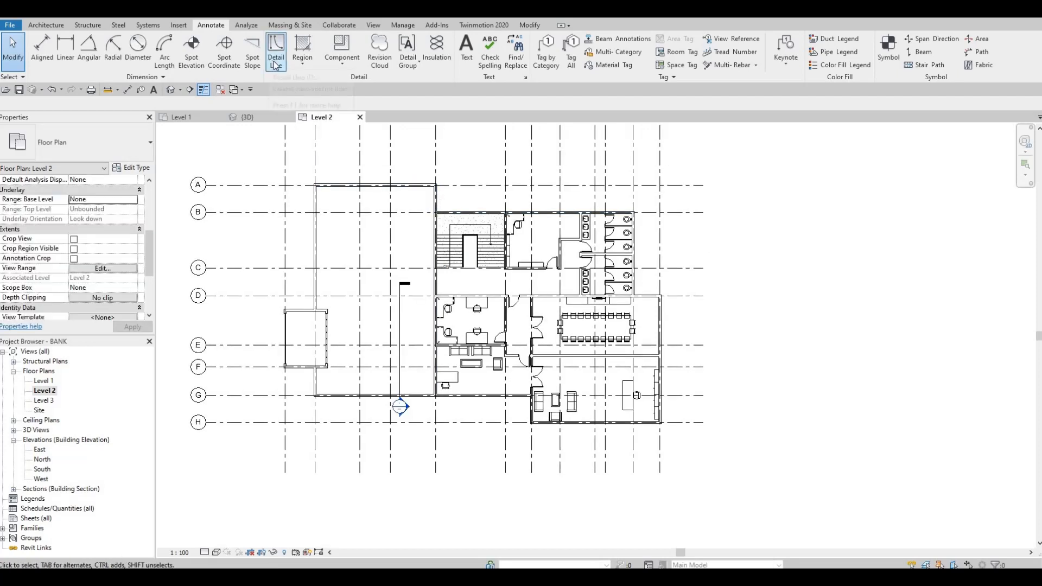
click(276, 52)
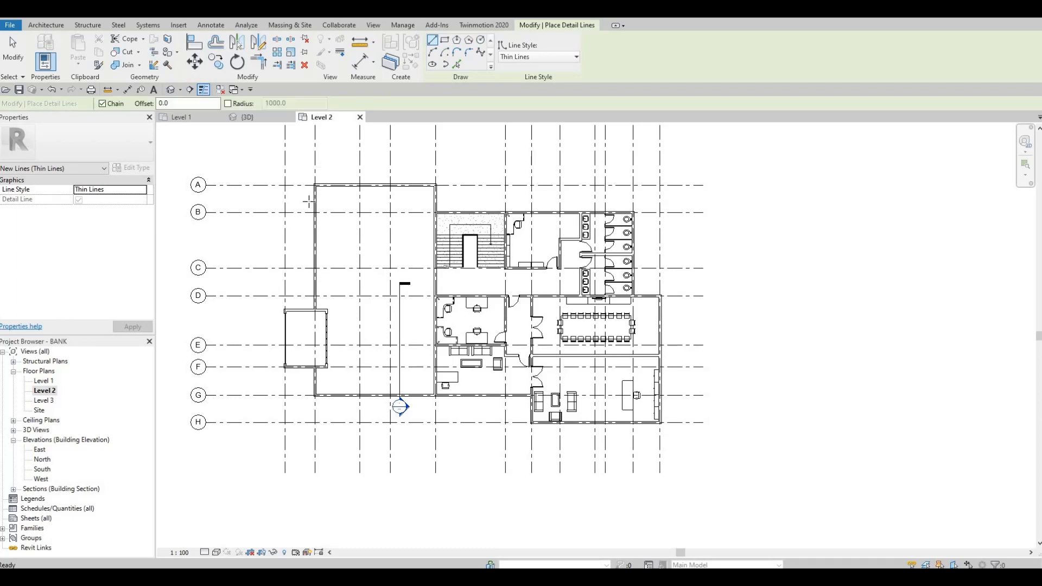
scroll(327, 164, up, 5)
click(334, 243)
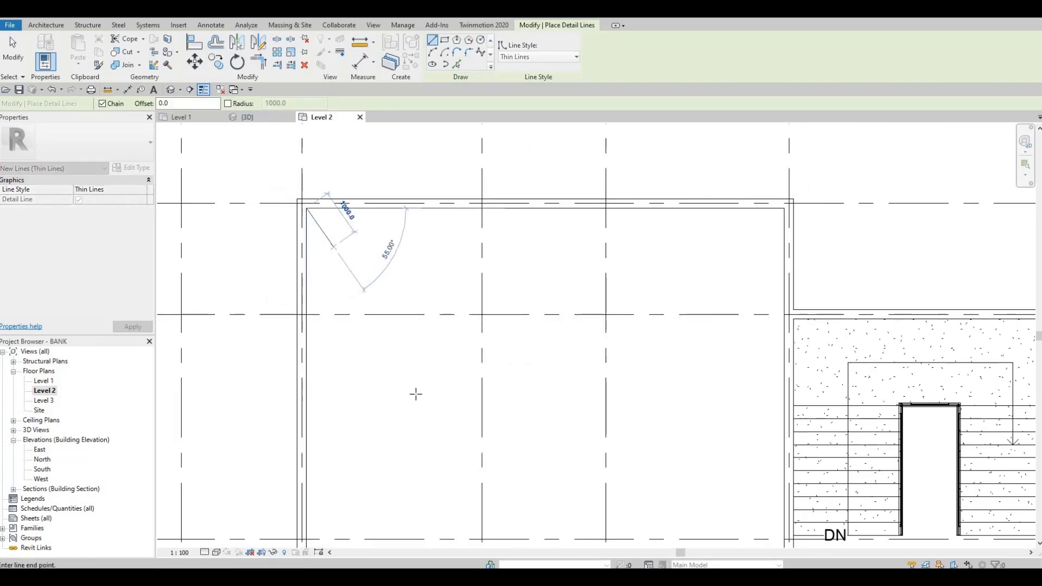
scroll(414, 391, down, 5)
scroll(413, 380, up, 3)
scroll(455, 438, up, 3)
click(476, 437)
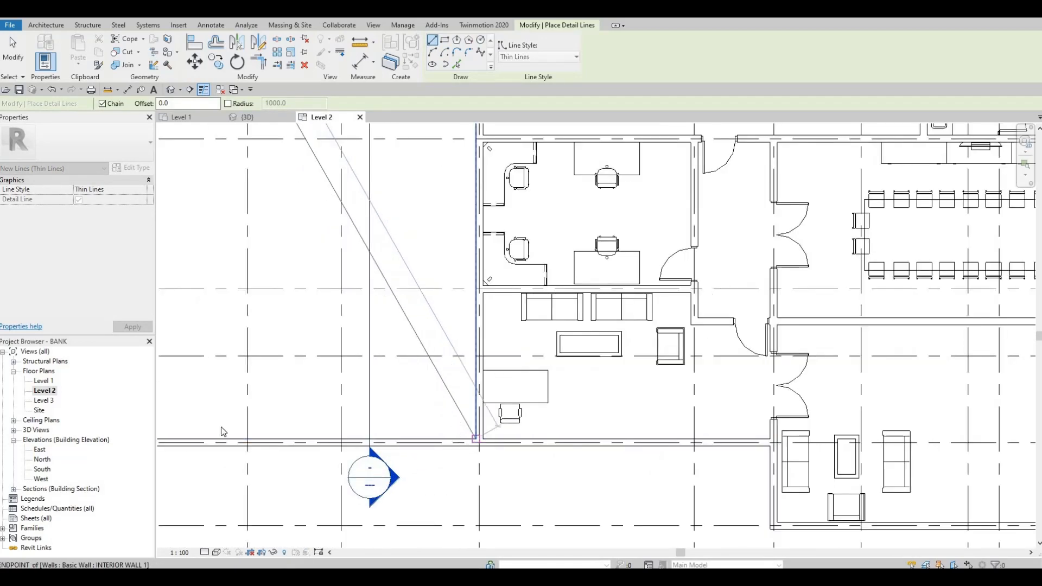
key(Escape)
Step: Draw the opposite diagonal detail line across the empty area, from inner corner G/2 to A/5, completing the void cross
scroll(242, 410, down, 2)
middle_drag(242, 410, 395, 384)
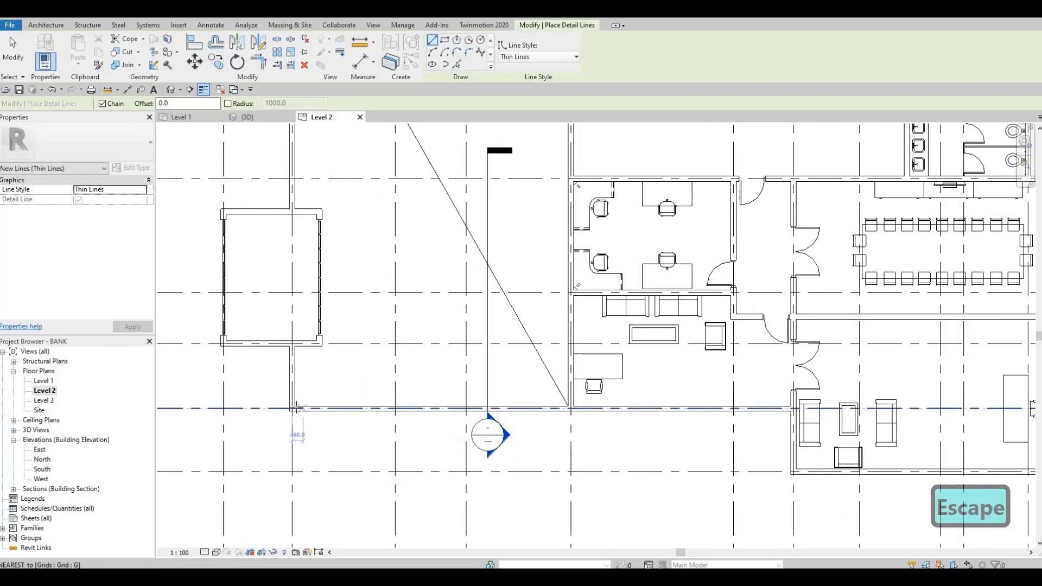
click(296, 407)
scroll(350, 309, down, 2)
middle_drag(440, 193, 403, 315)
click(458, 166)
key(Escape)
scroll(412, 237, down, 1)
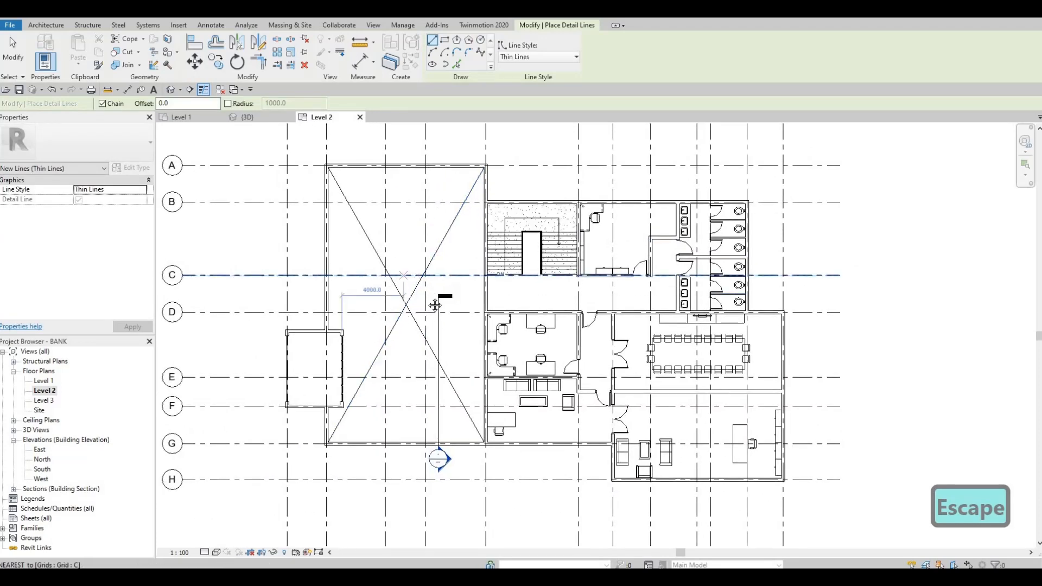
key(Escape)
scroll(438, 398, down, 1)
middle_drag(439, 398, 438, 340)
middle_drag(495, 324, 496, 360)
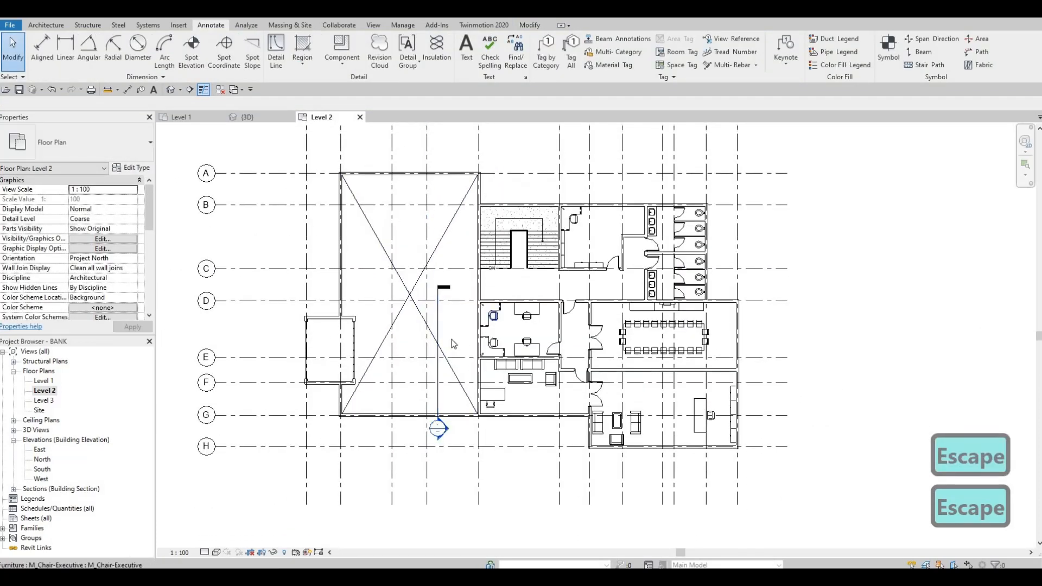
middle_drag(440, 301, 400, 327)
scroll(456, 339, down, 1)
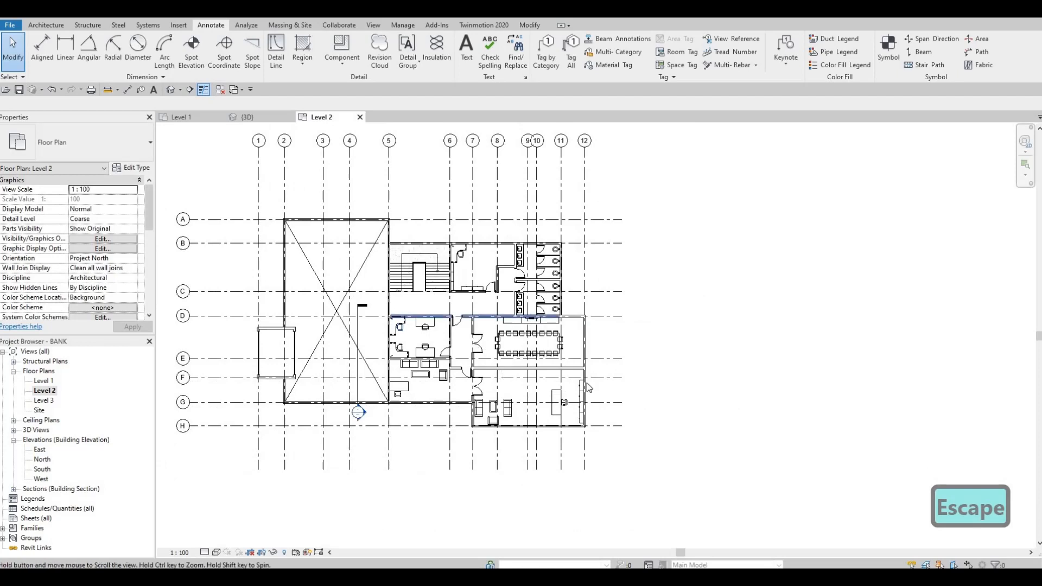
middle_drag(503, 373, 548, 382)
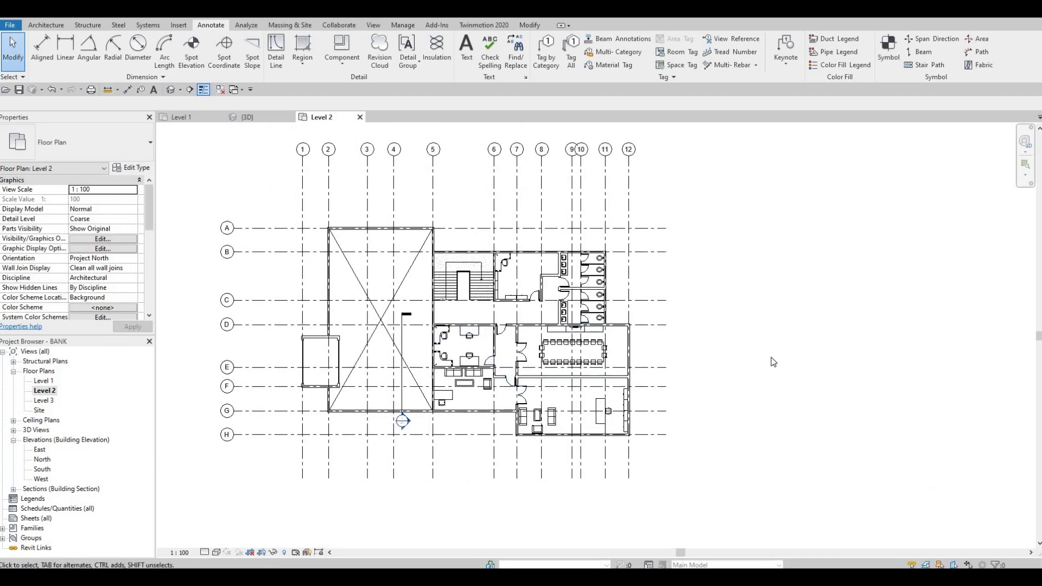